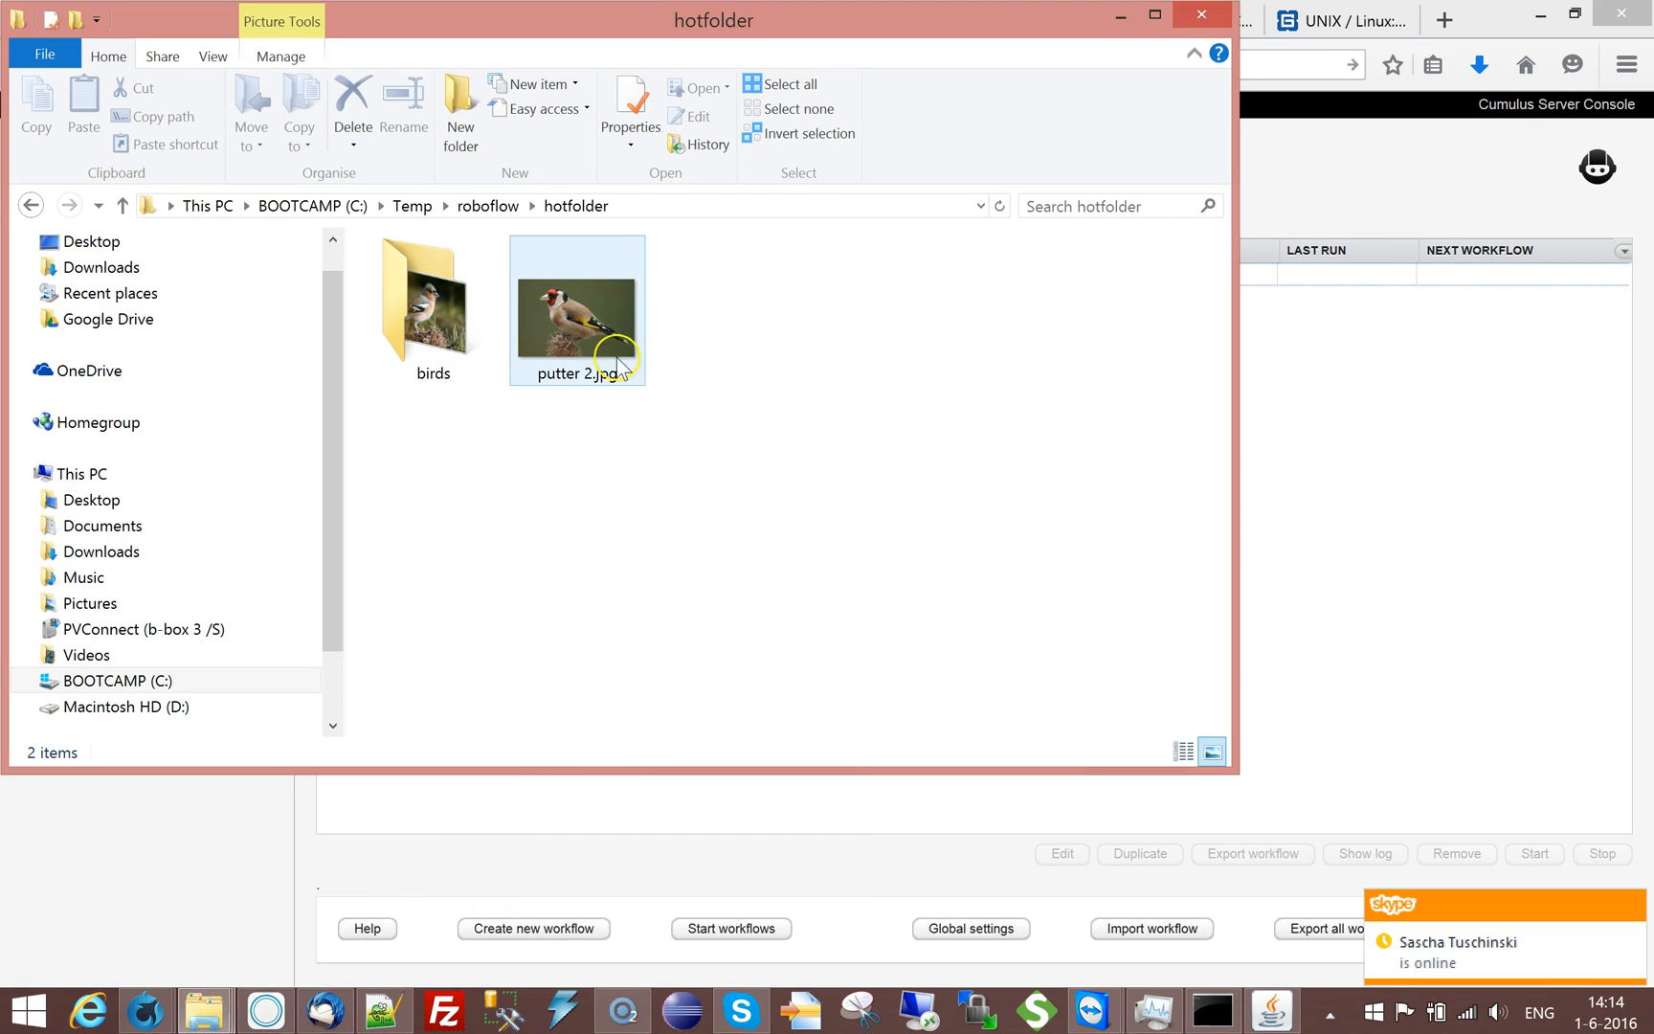
Browse the hotfolder's nested subfolders birds, nice and fly down to the image VINK_2011_11_28_99_100.jpg.
double_click(428, 304)
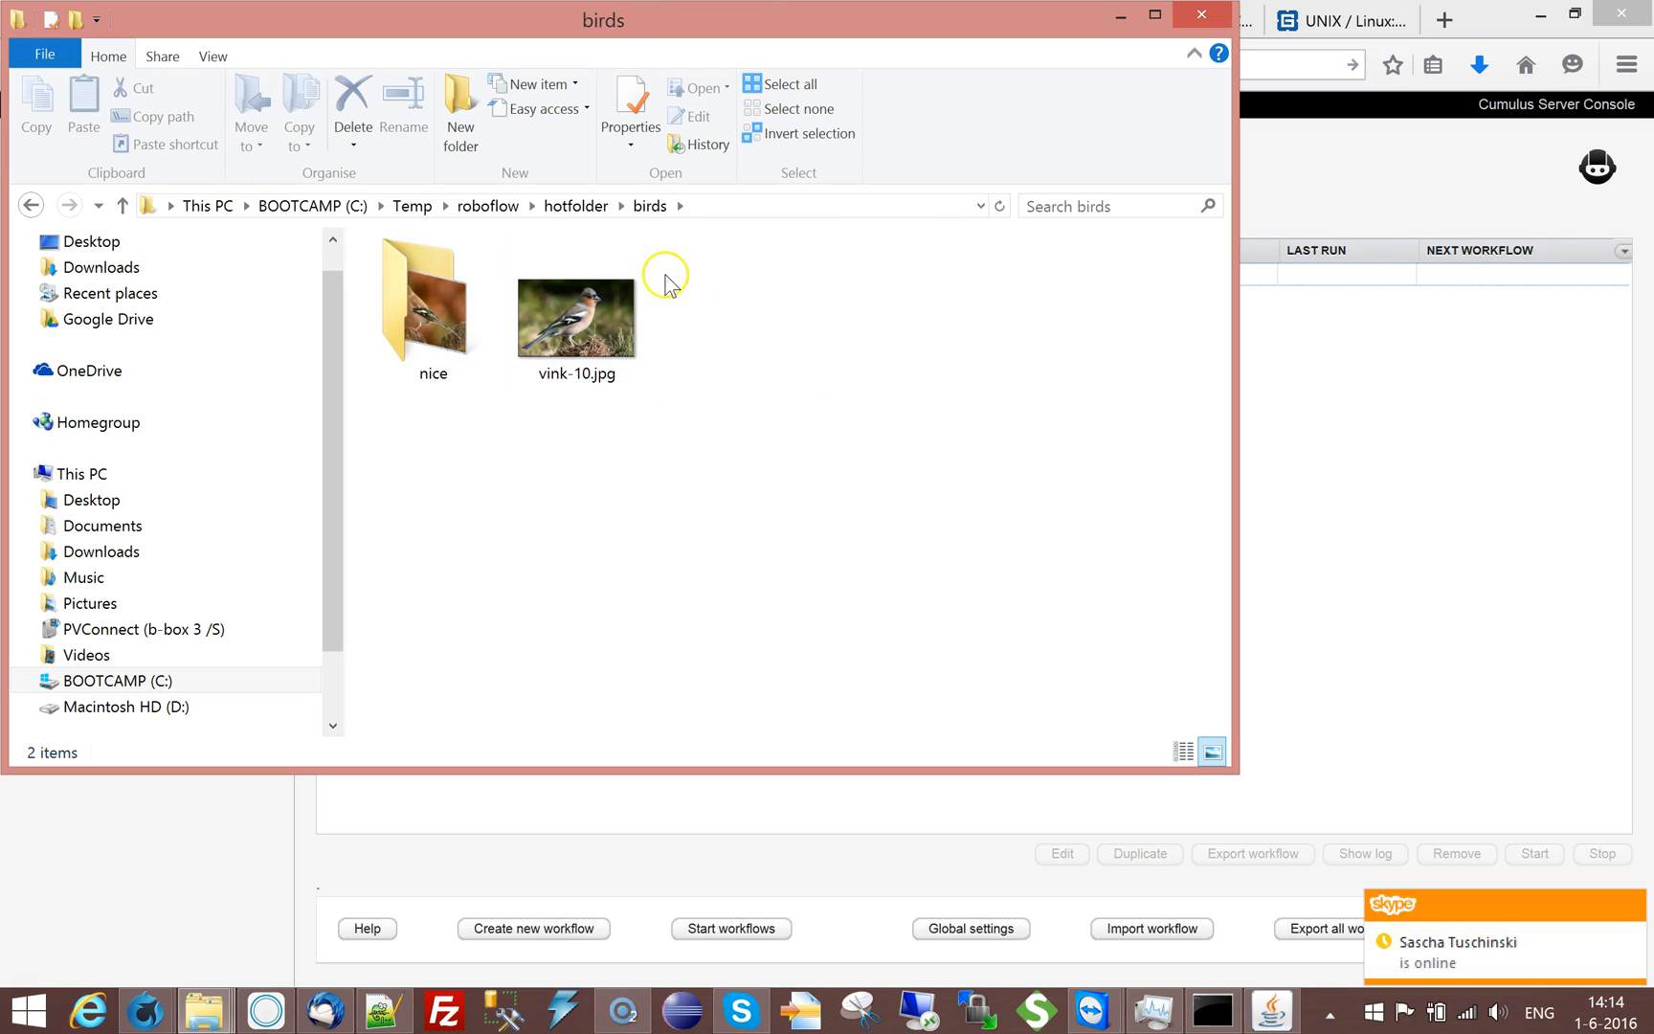
double_click(424, 320)
double_click(421, 307)
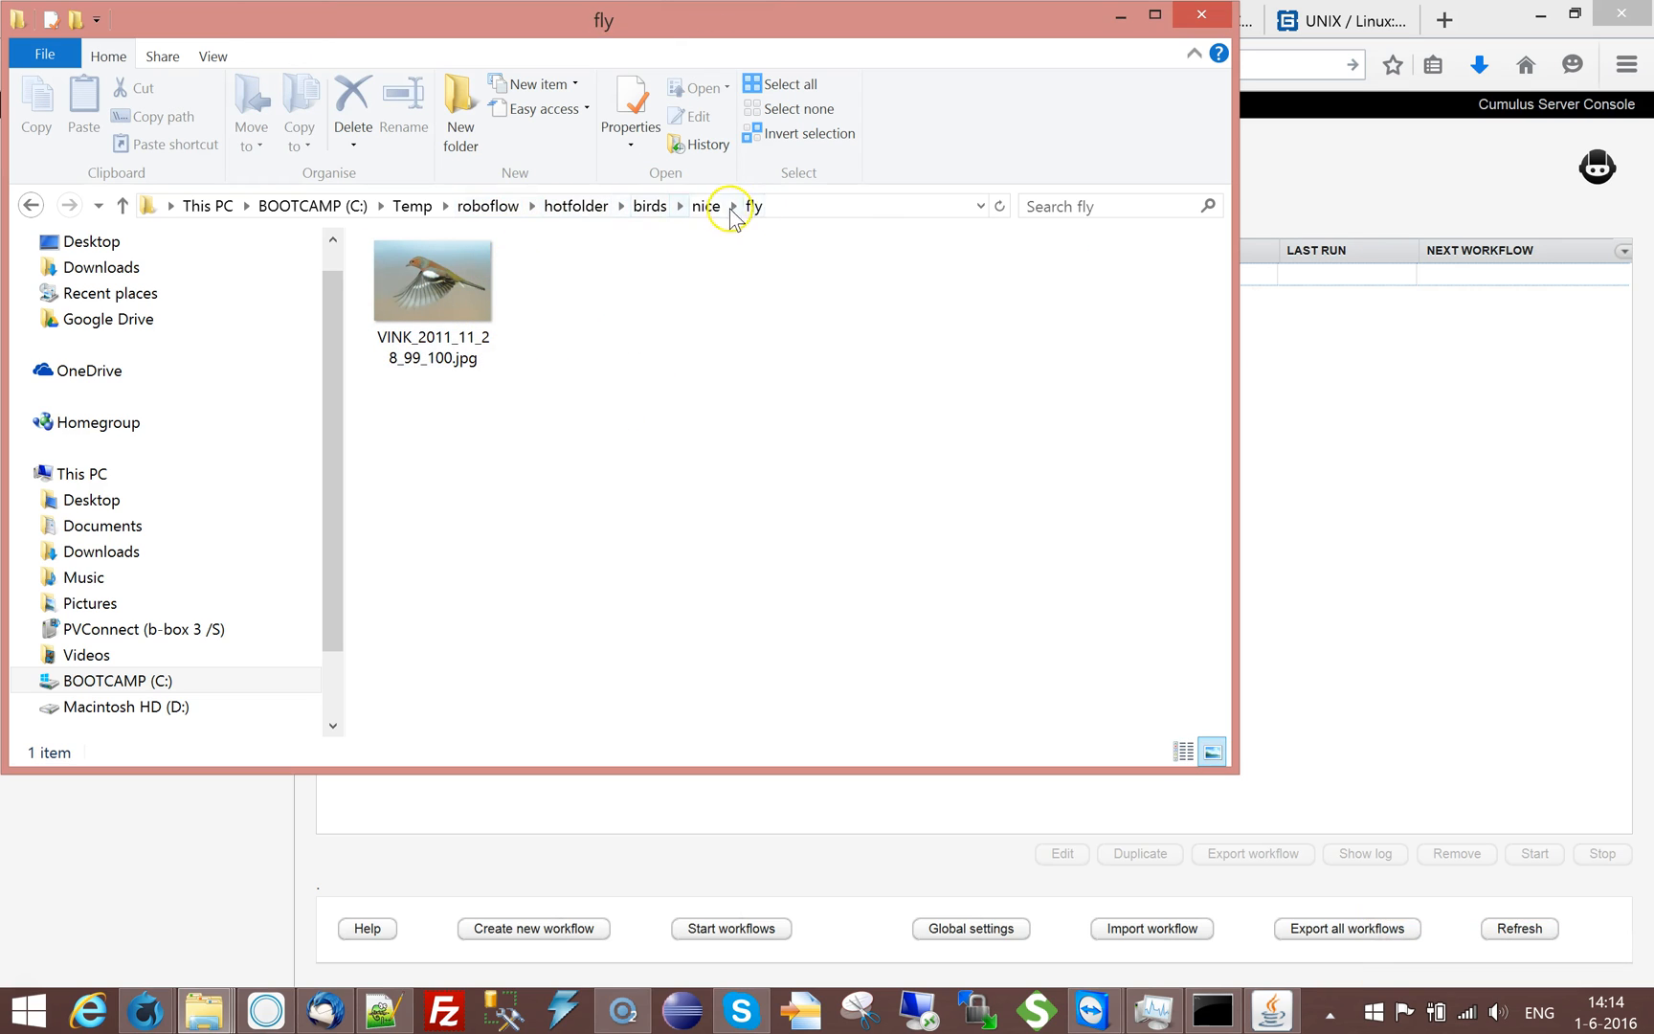
left_click(426, 287)
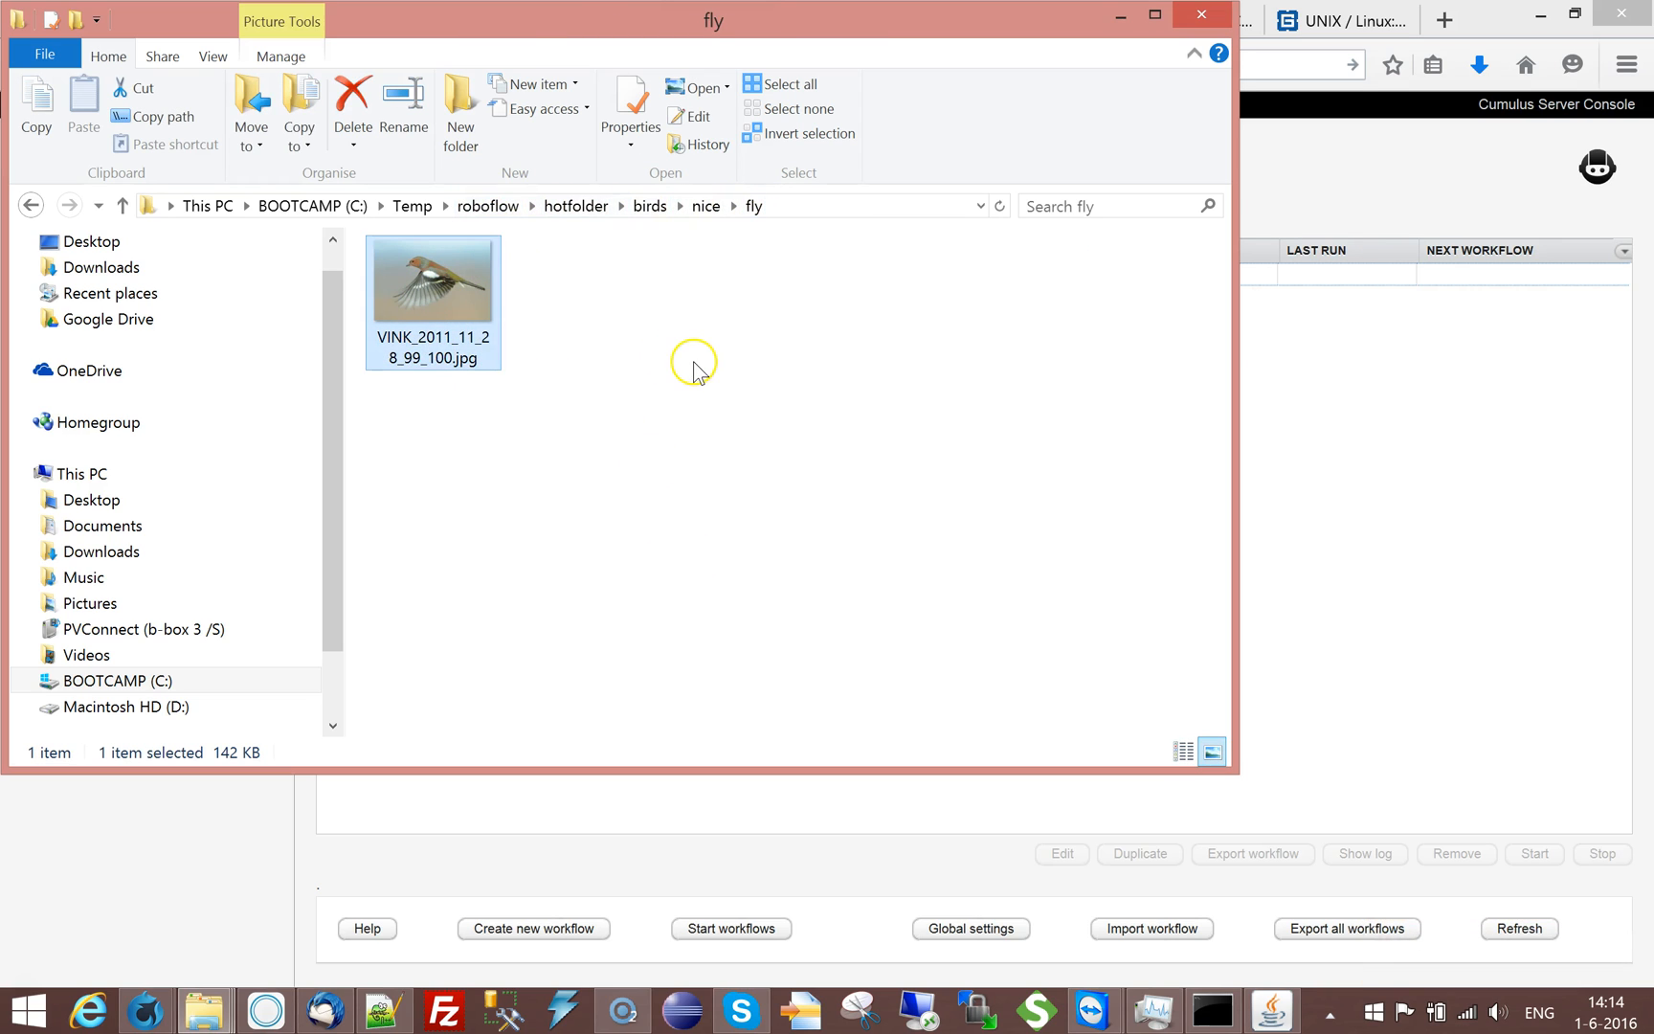
left_click(693, 368)
Switch to the Cumulus Server Console and start the RoboFlow workflow "Ingest assets from a hotfolder".
left_click(1455, 453)
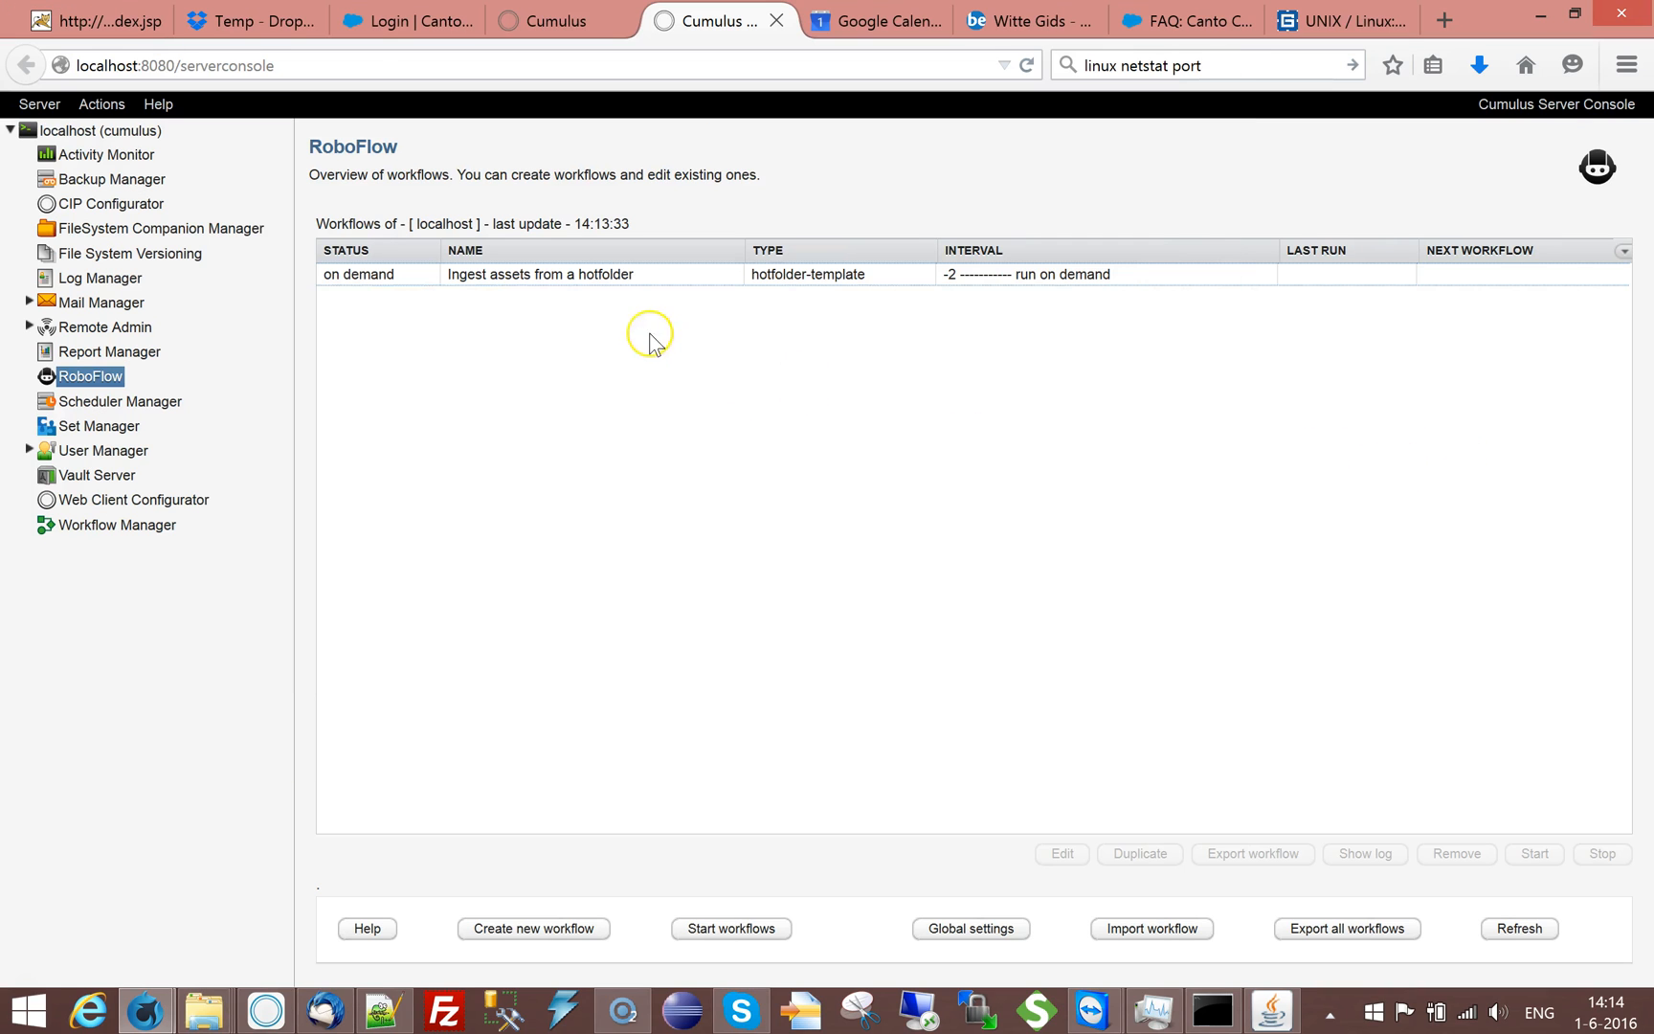
left_click(620, 279)
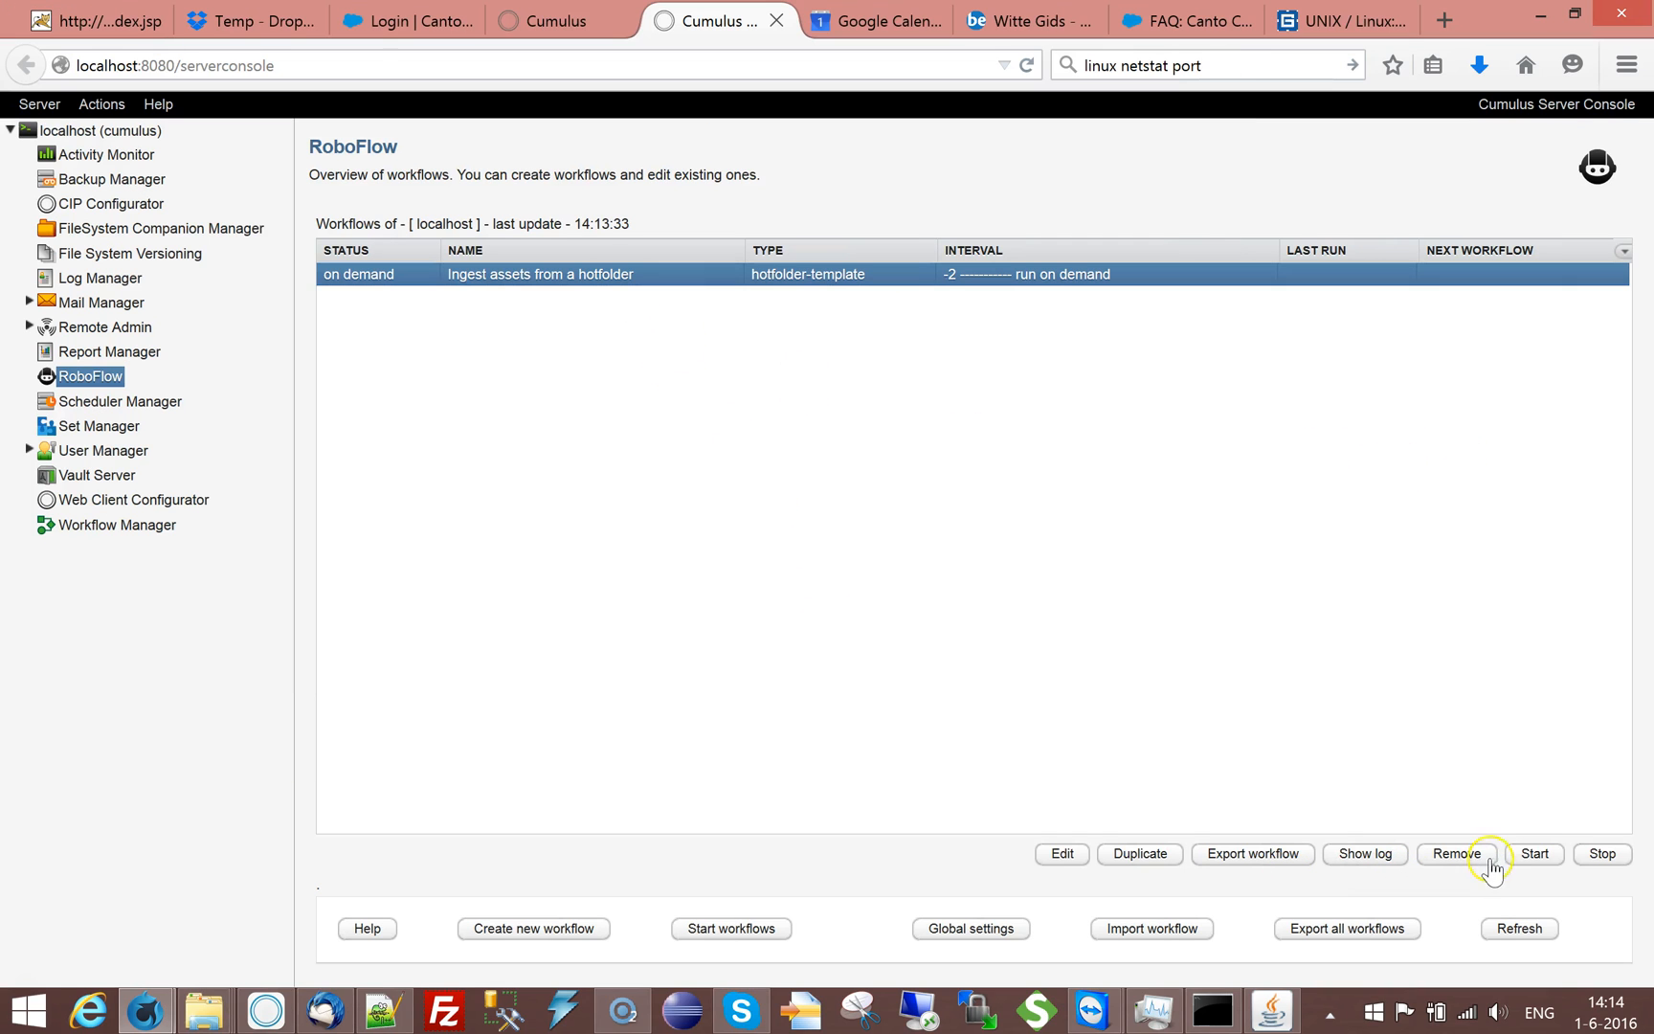
left_click(1532, 855)
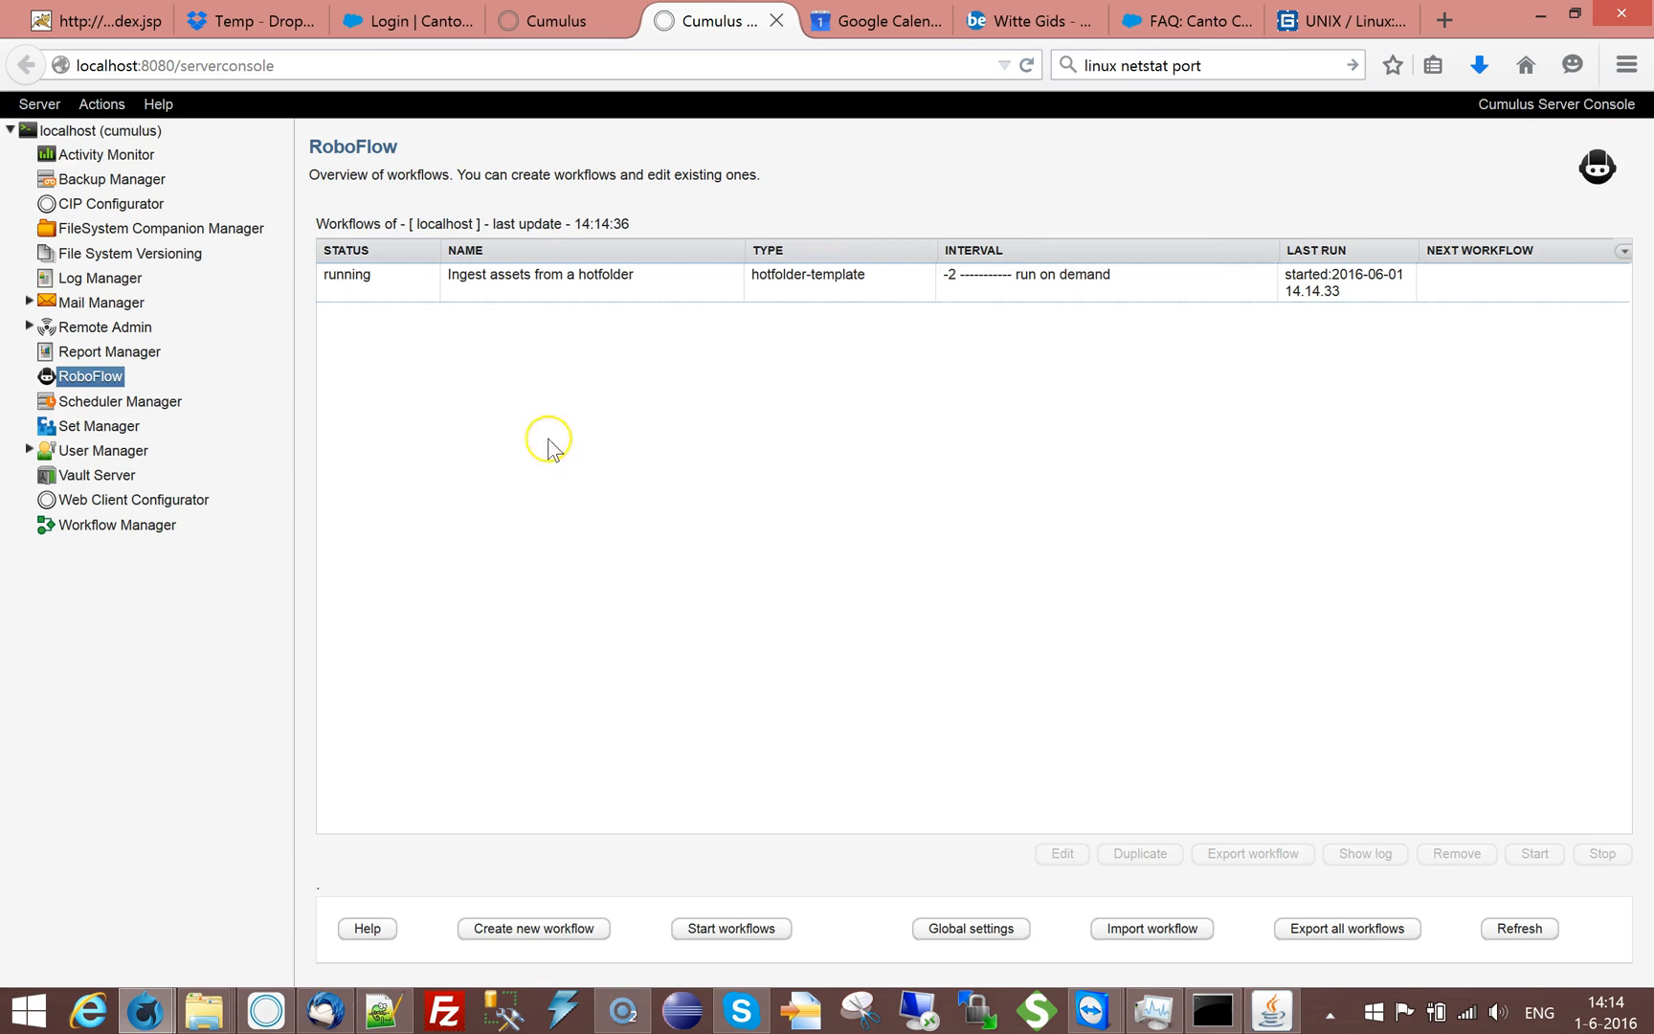
left_click(531, 288)
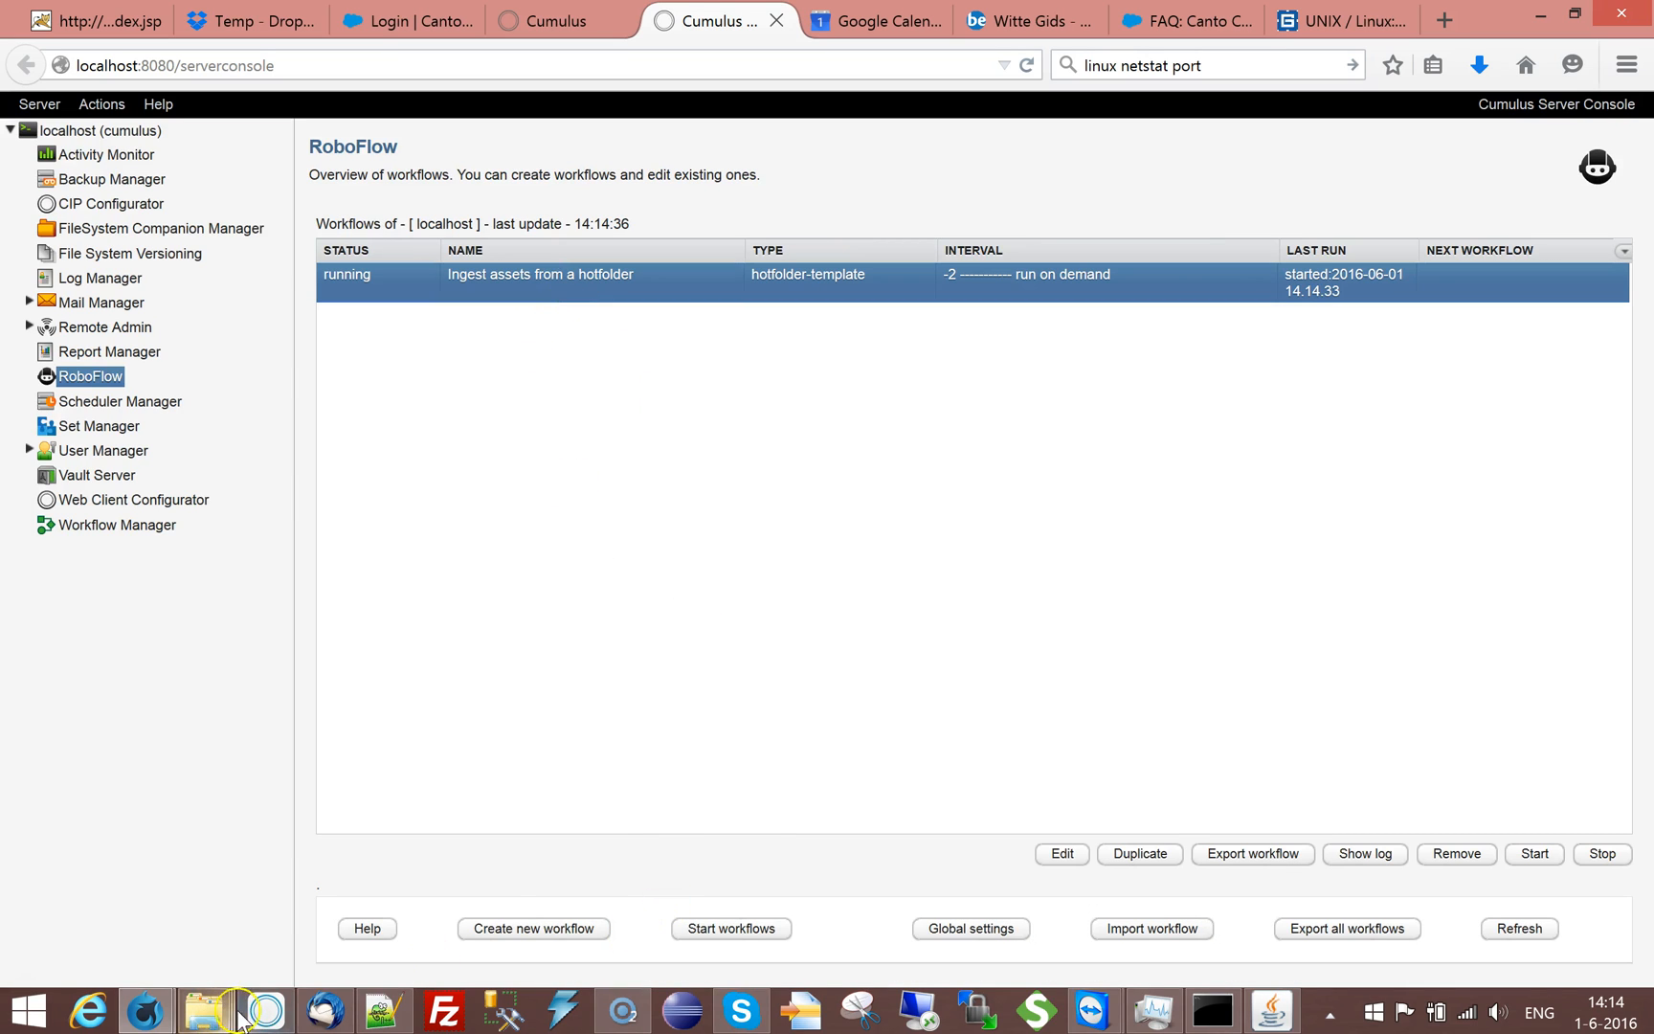
Switch to the Cumulus client, display all Sample Catalog records and open the information for the asset putter 2.jpg.
left_click(266, 1009)
left_click(517, 496)
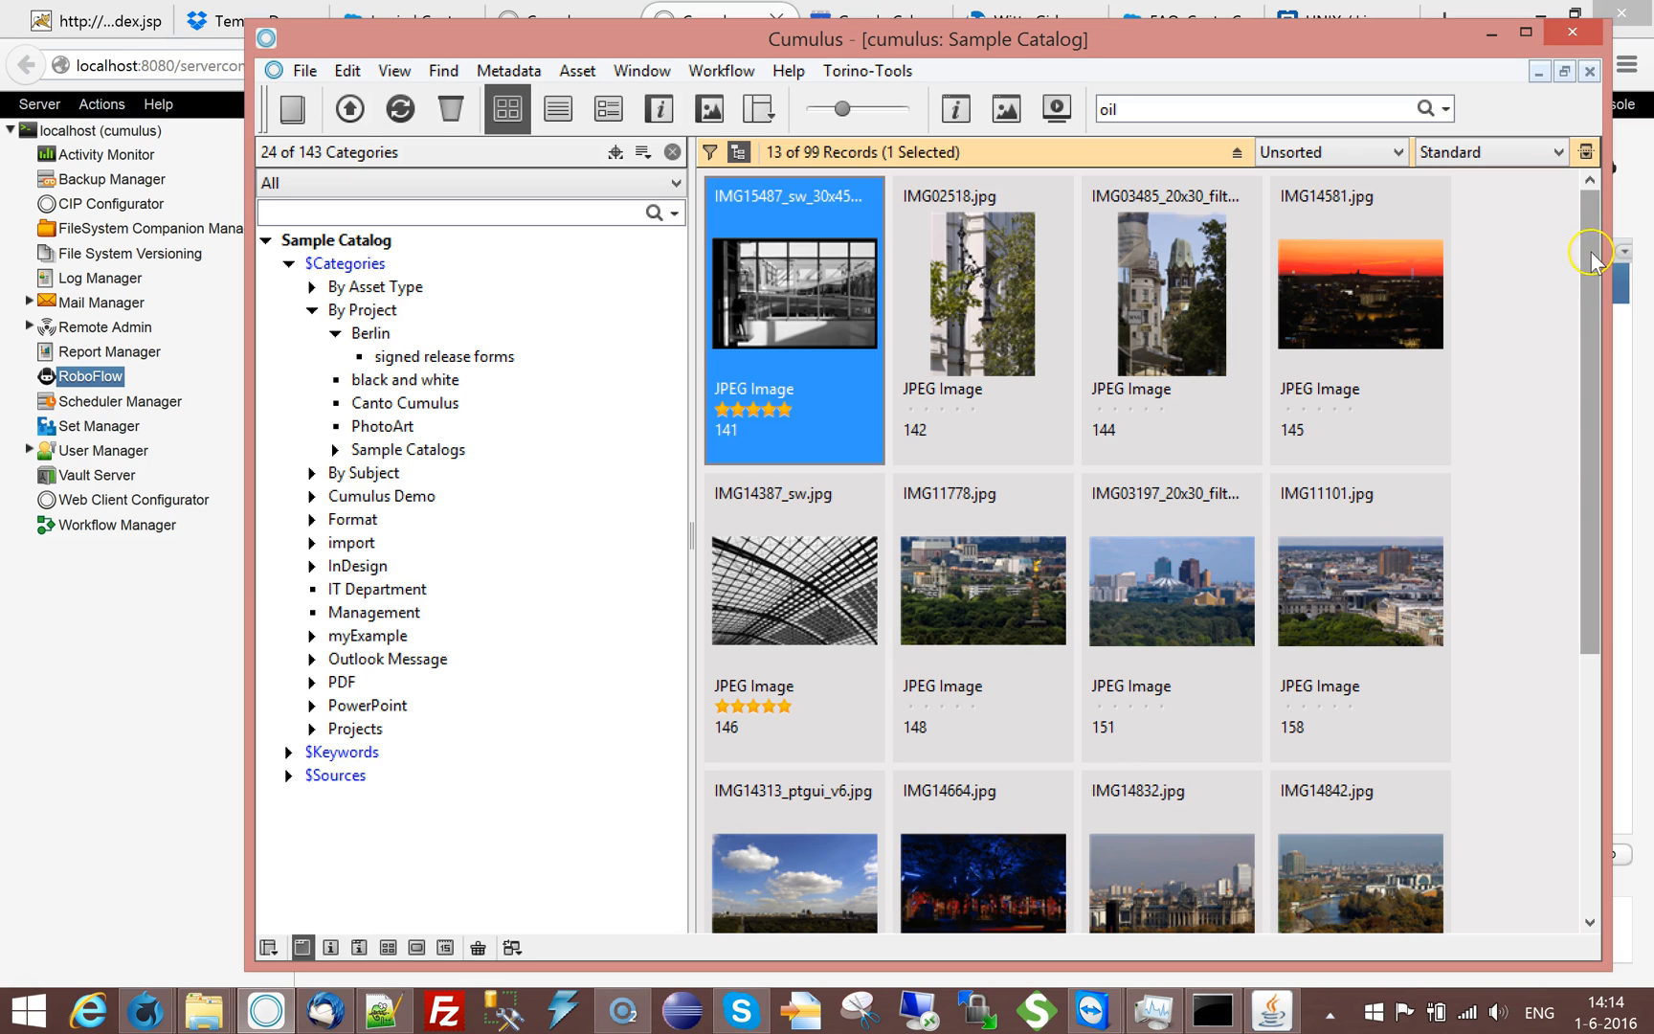
left_click(316, 240)
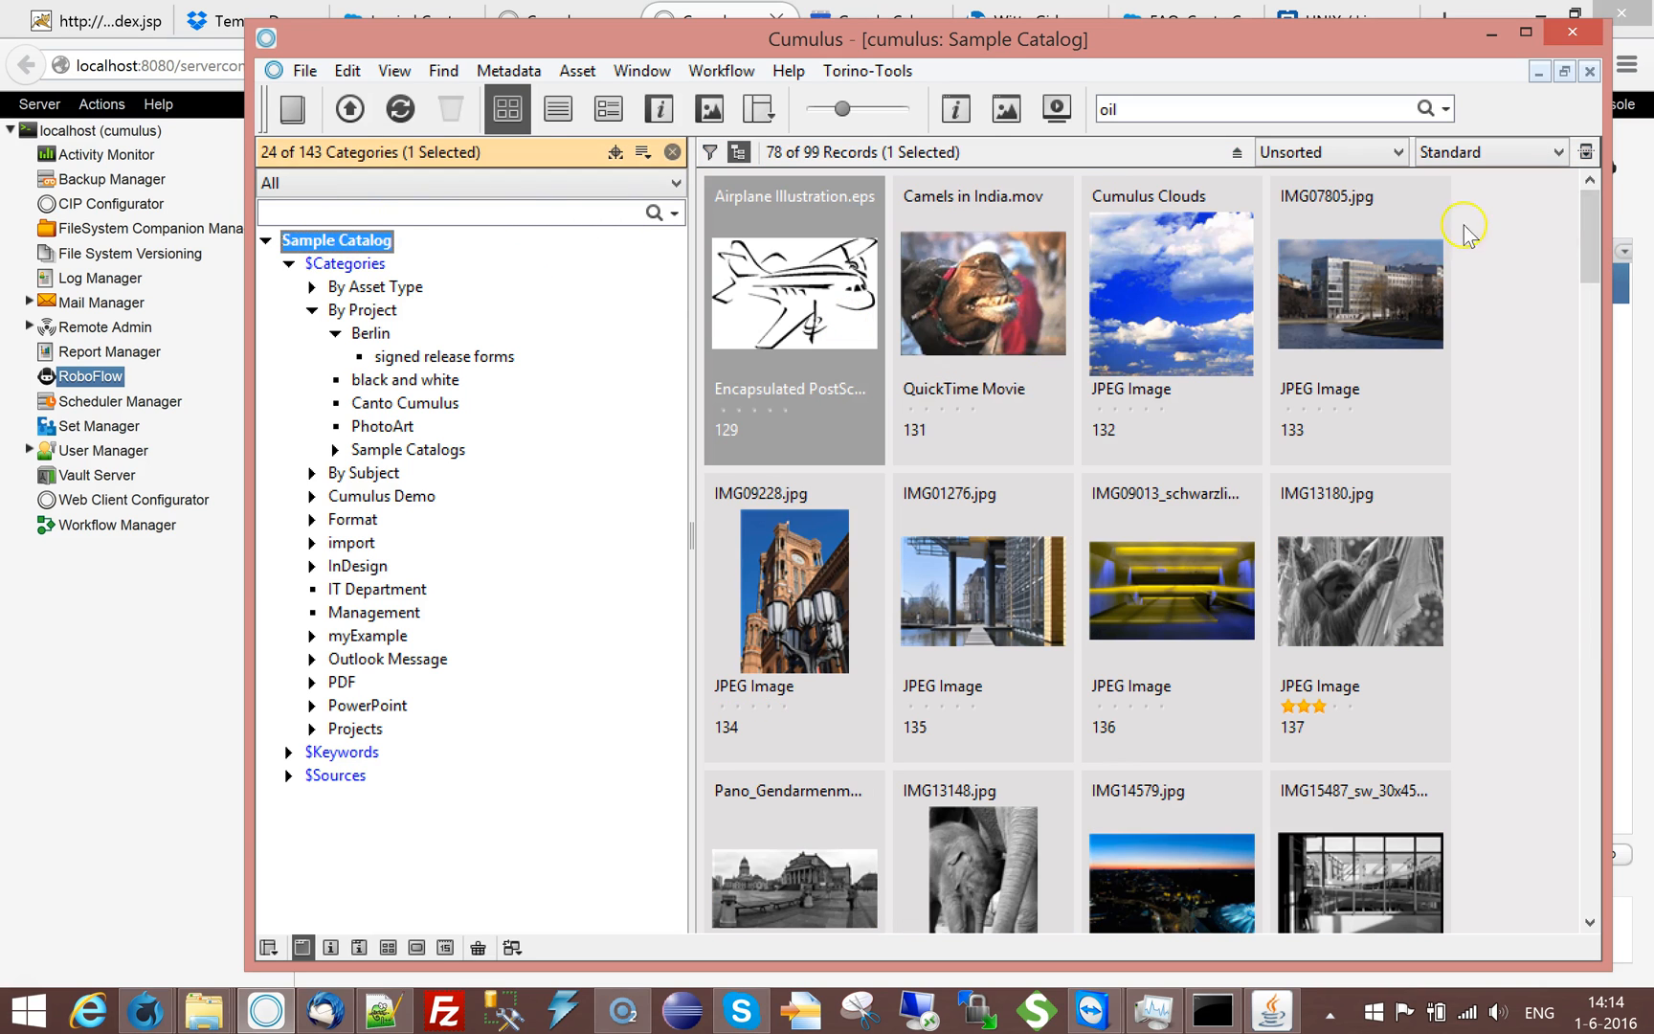
left_click_drag(1584, 218, 1584, 956)
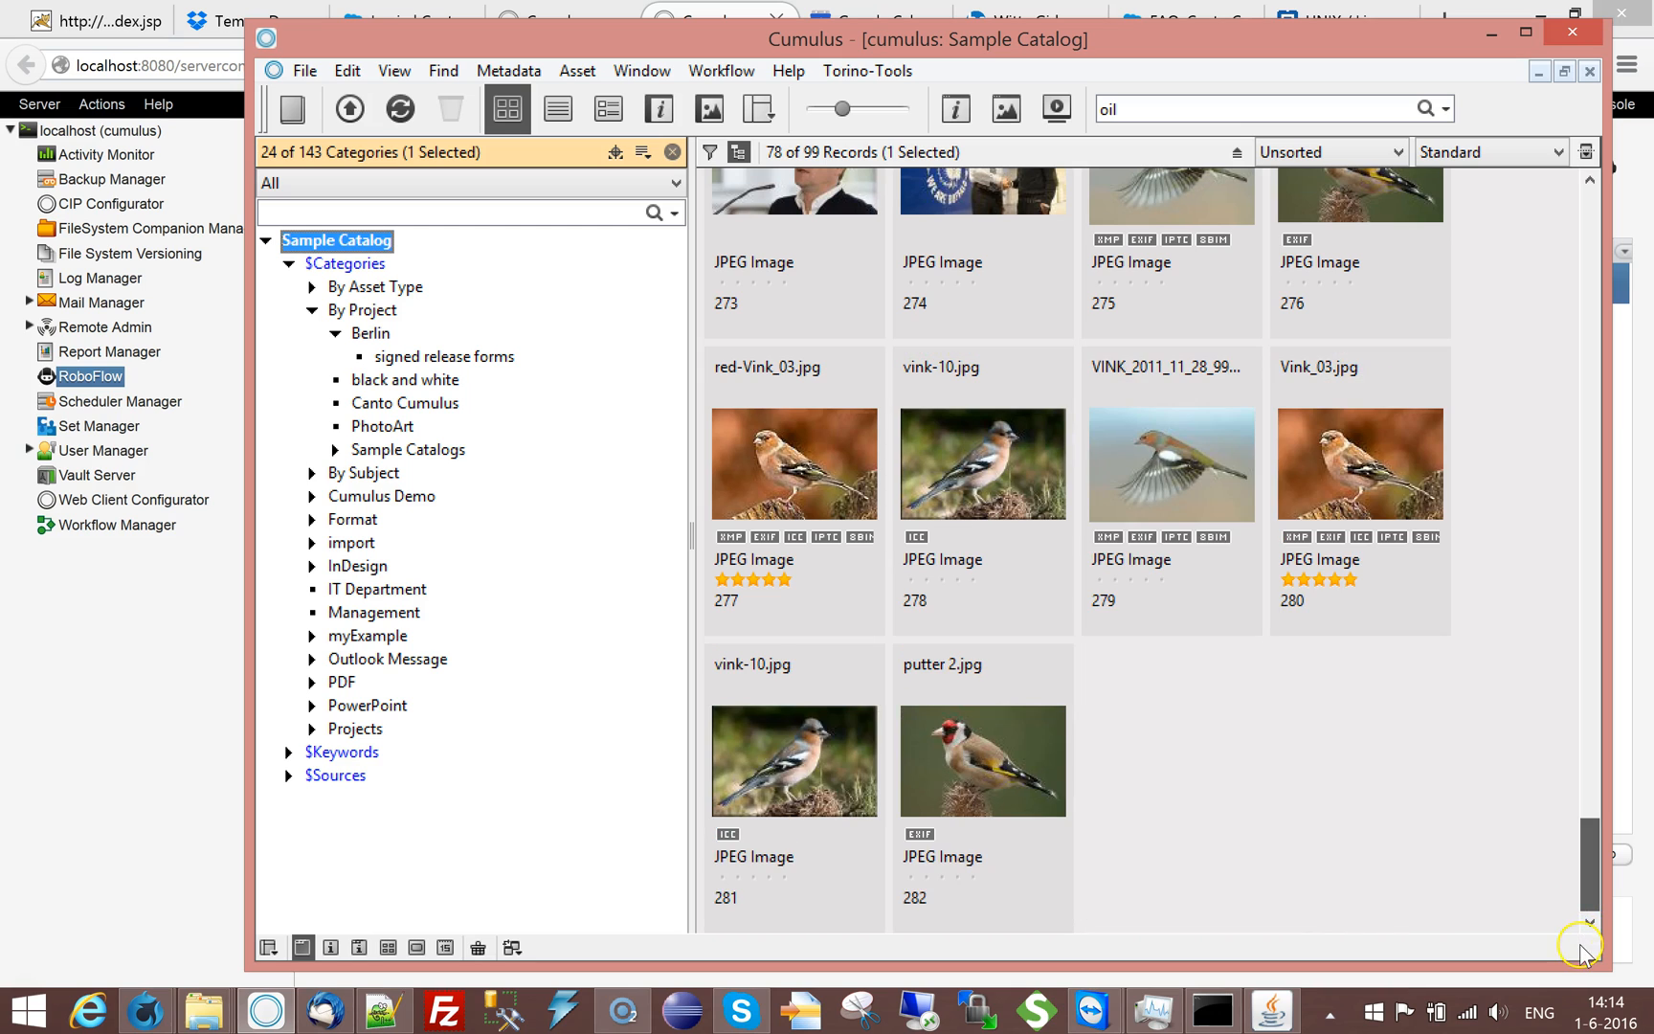
left_click(995, 797)
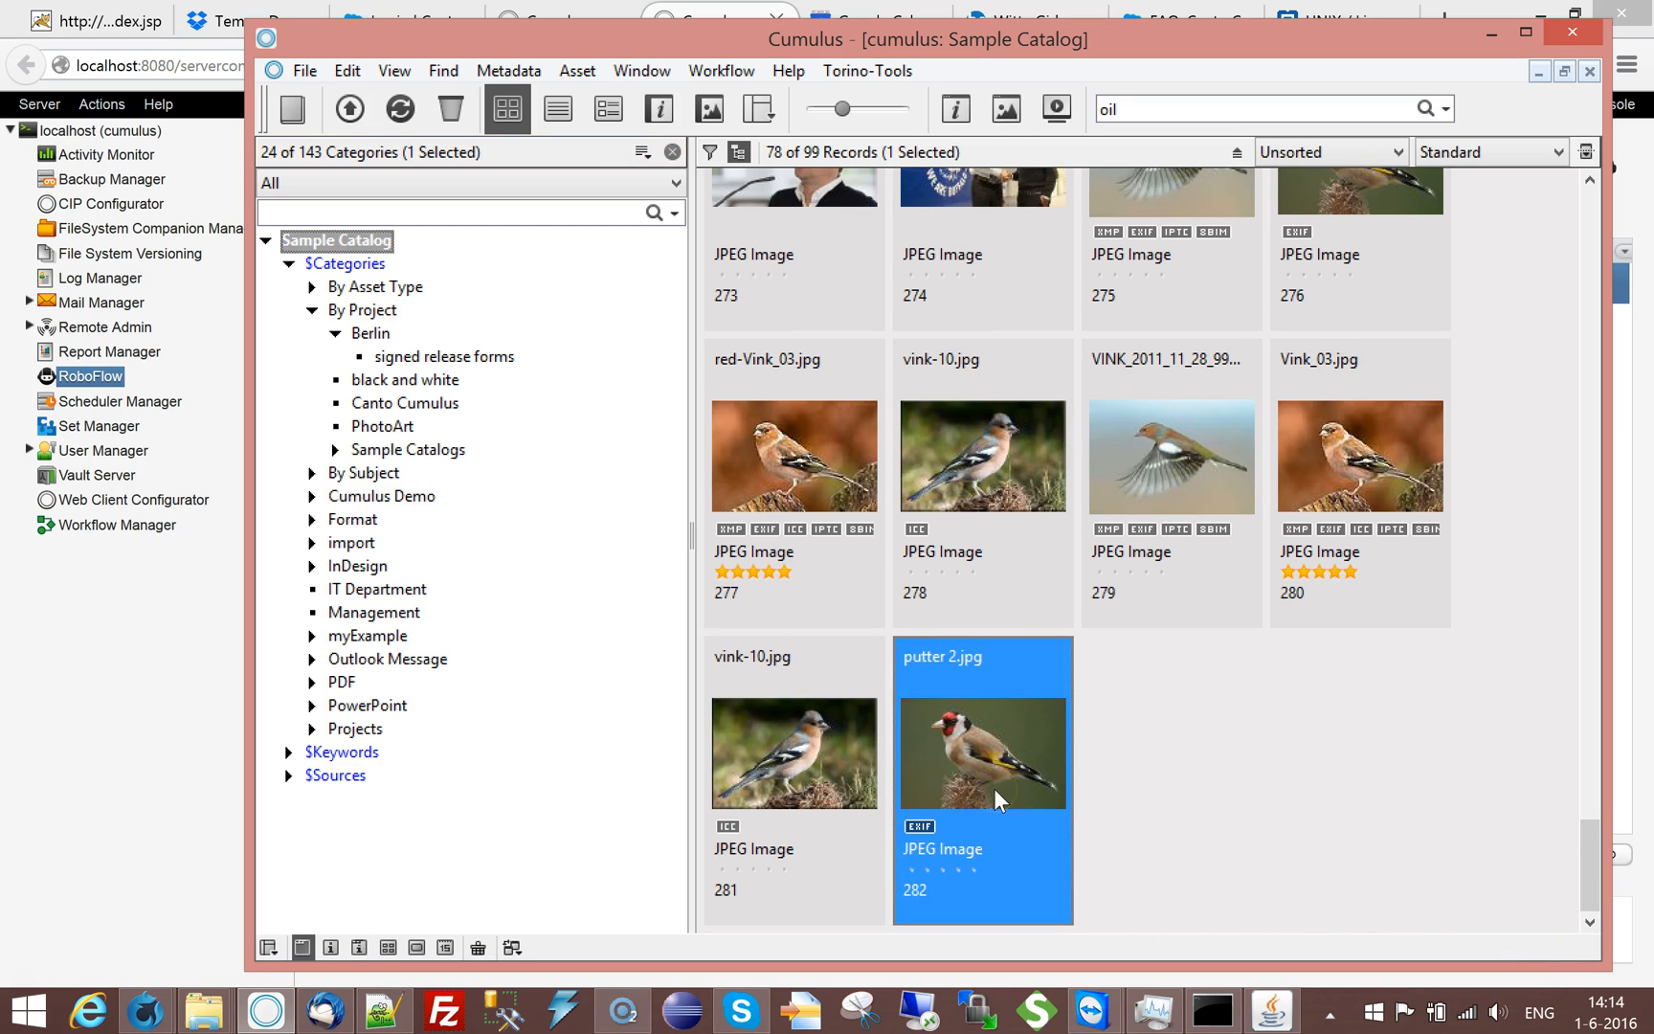
key("ctrl+i")
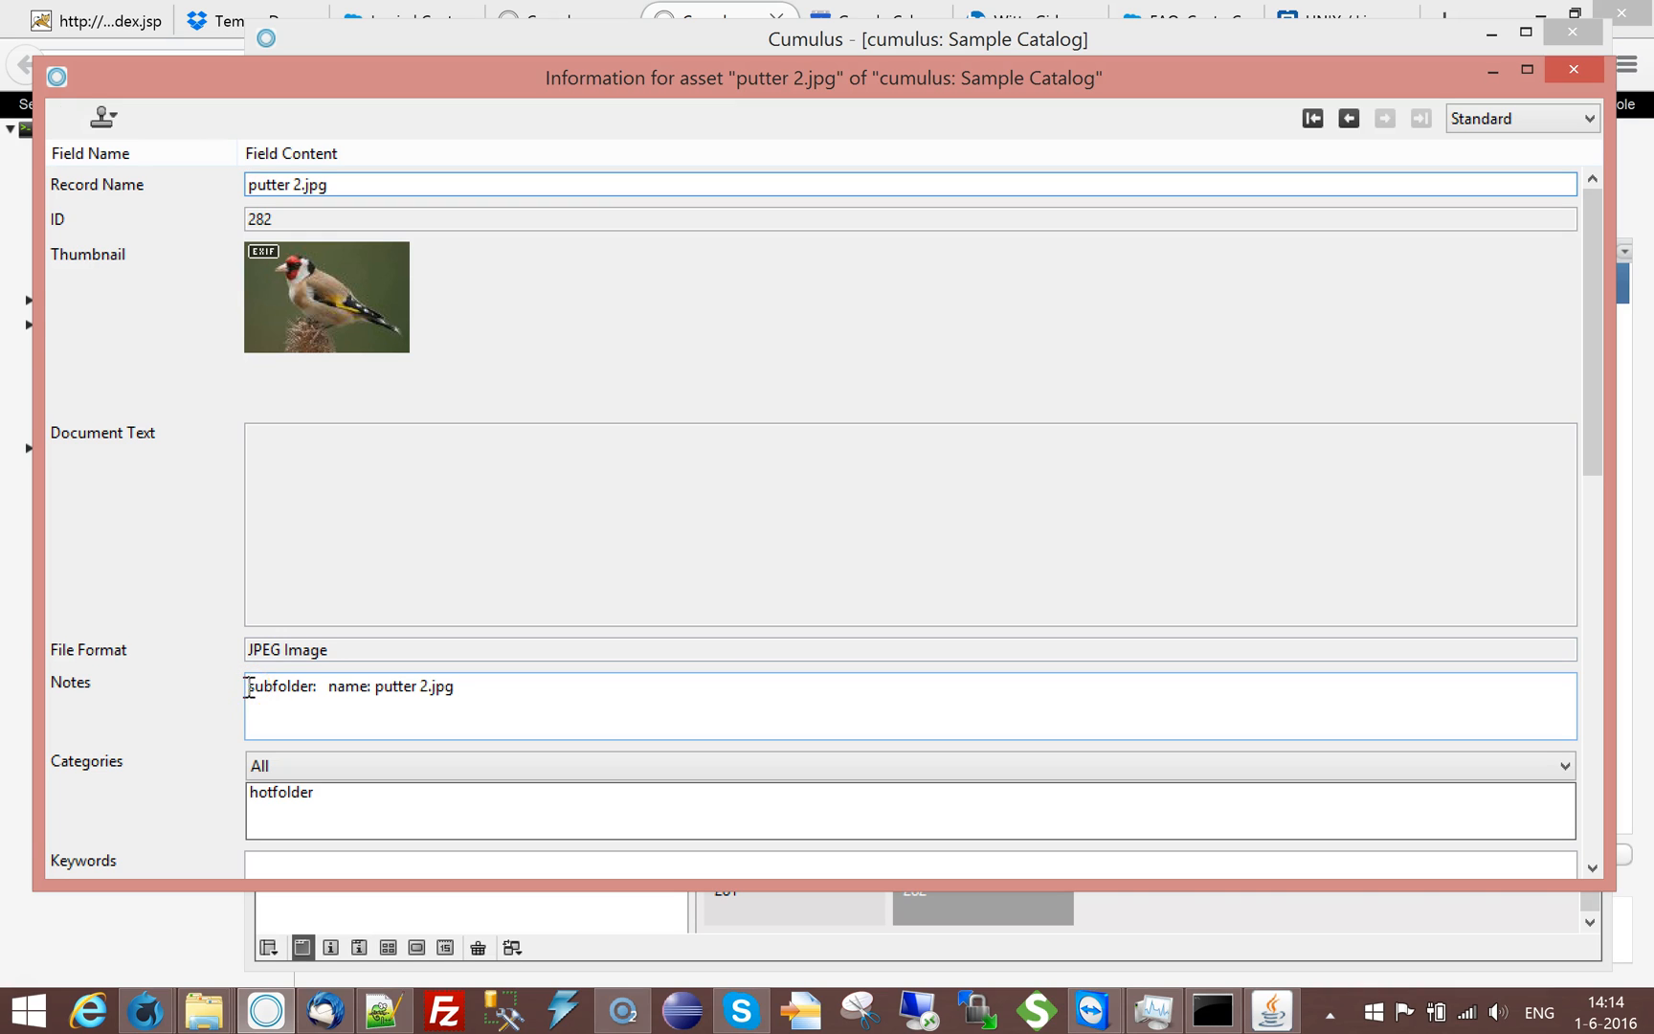
Examine the subfolder entry in the Notes of putter 2.jpg, vink-10.jpg, Vink_03.jpg and VINK_2011_11_28_99_100.jpg, one record after another.
left_click_drag(248, 688, 330, 681)
left_click(329, 683)
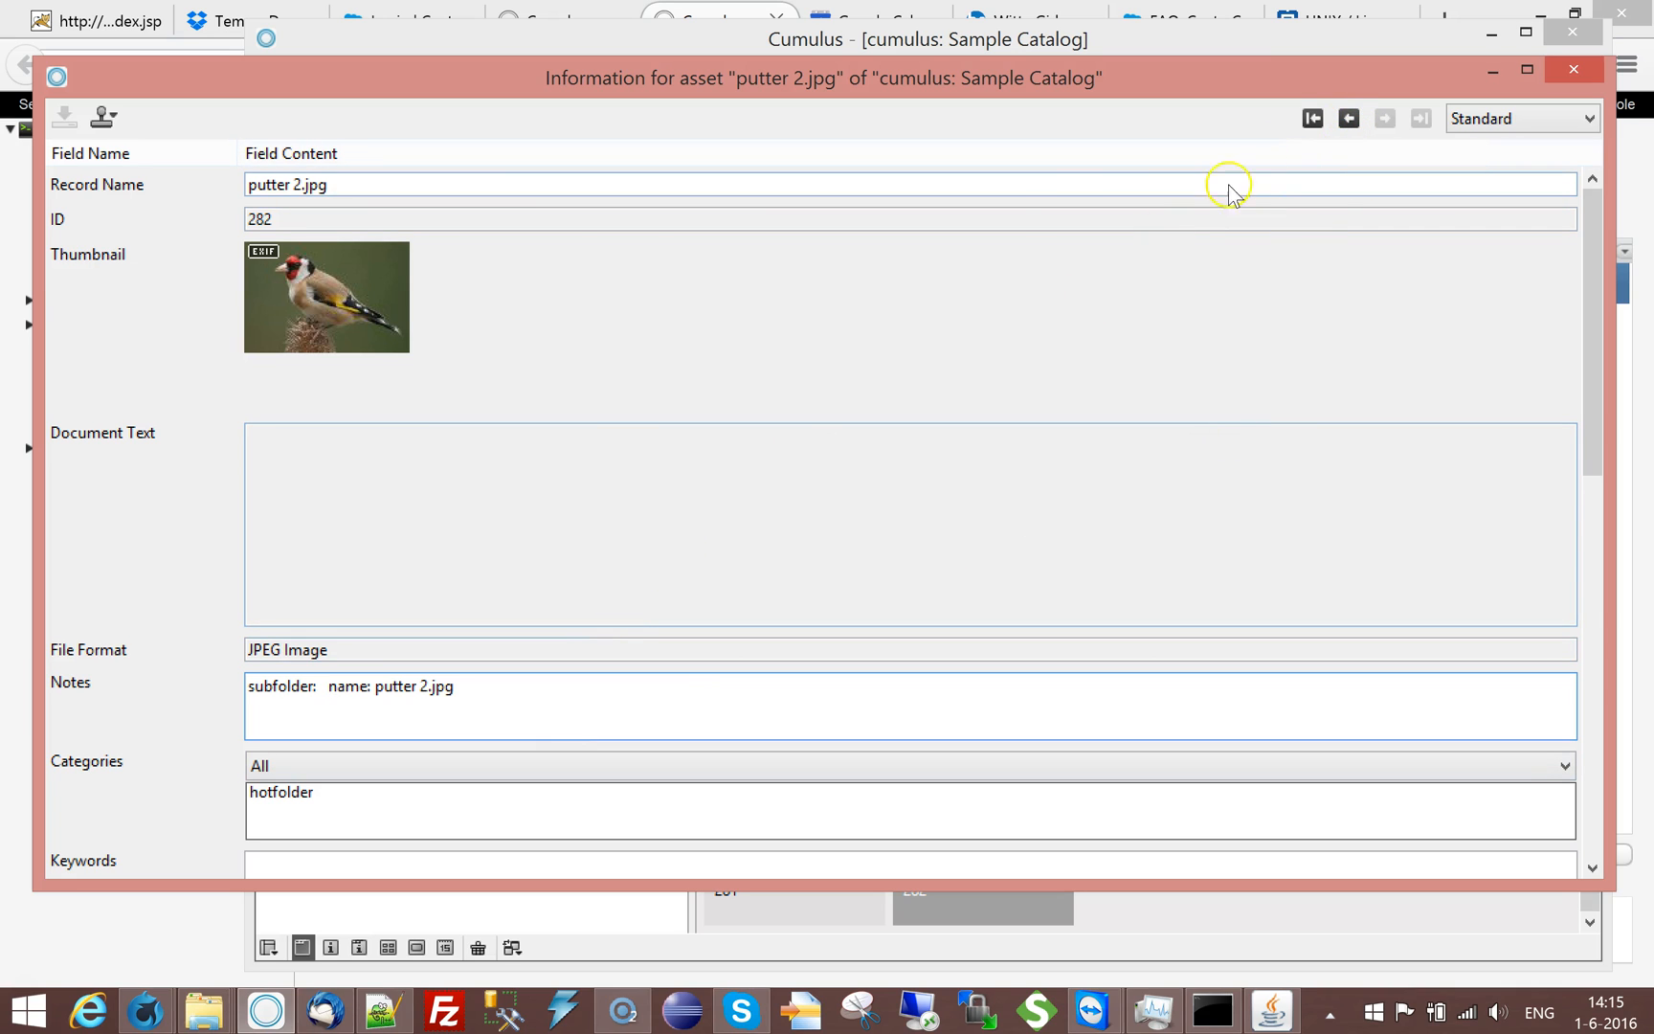
left_click(1348, 119)
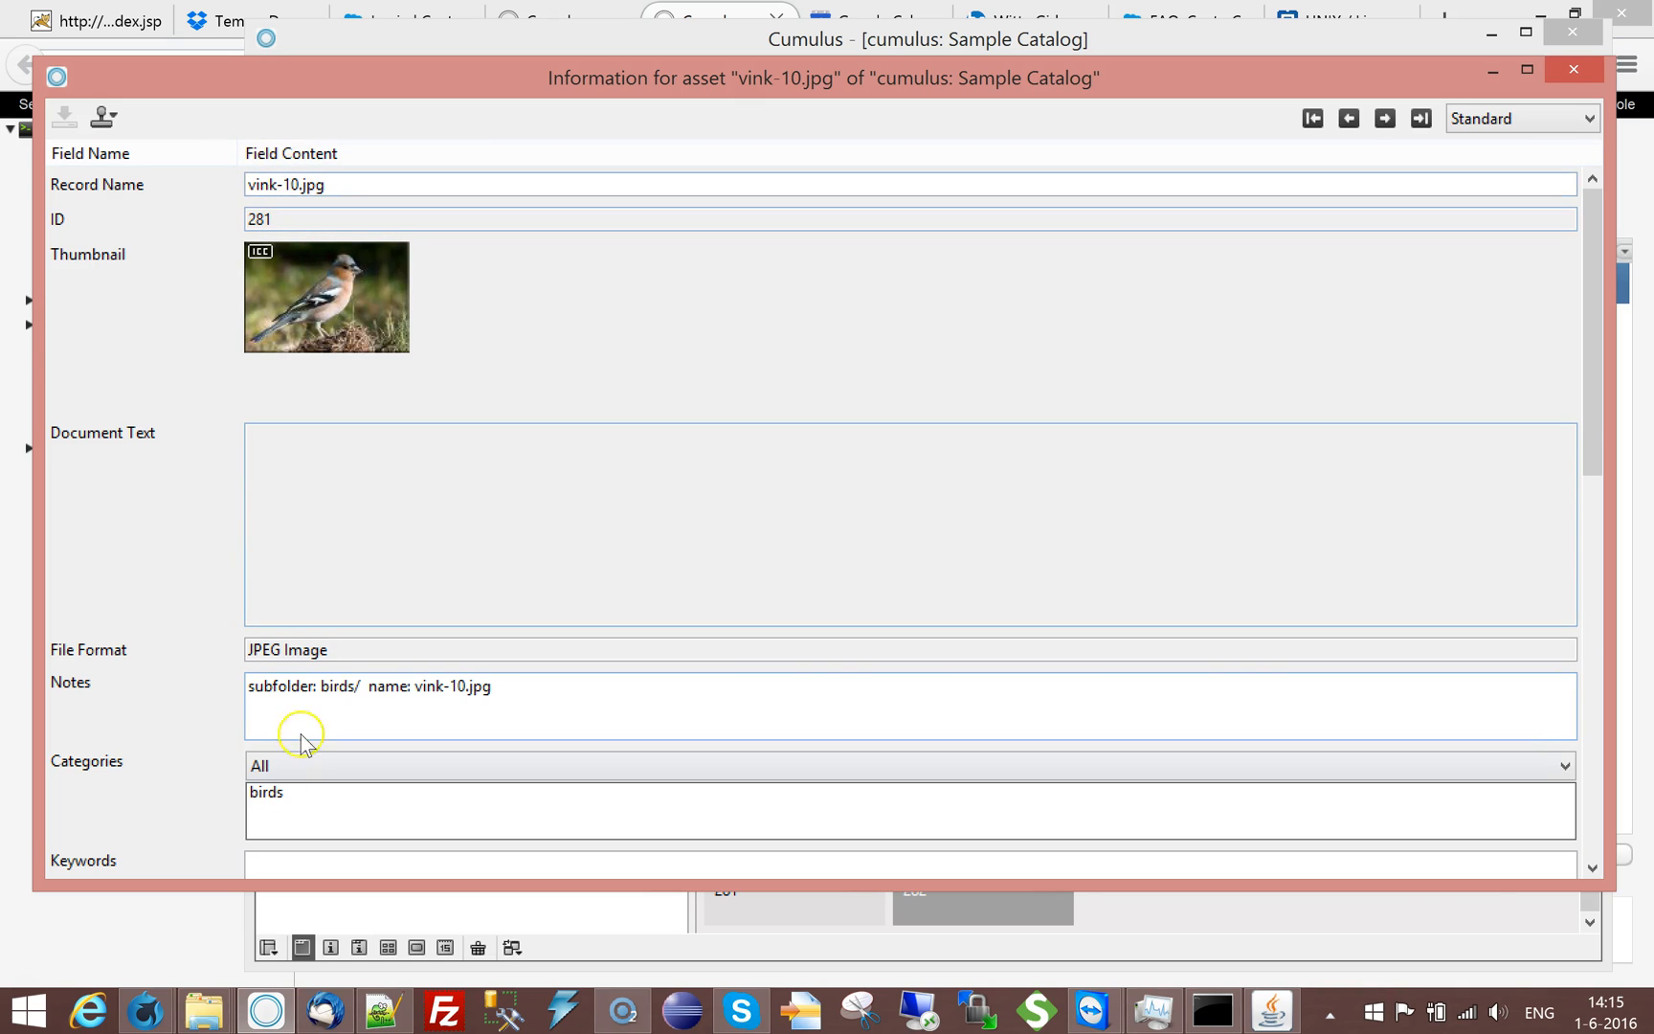
left_click_drag(323, 689, 476, 691)
left_click(560, 691)
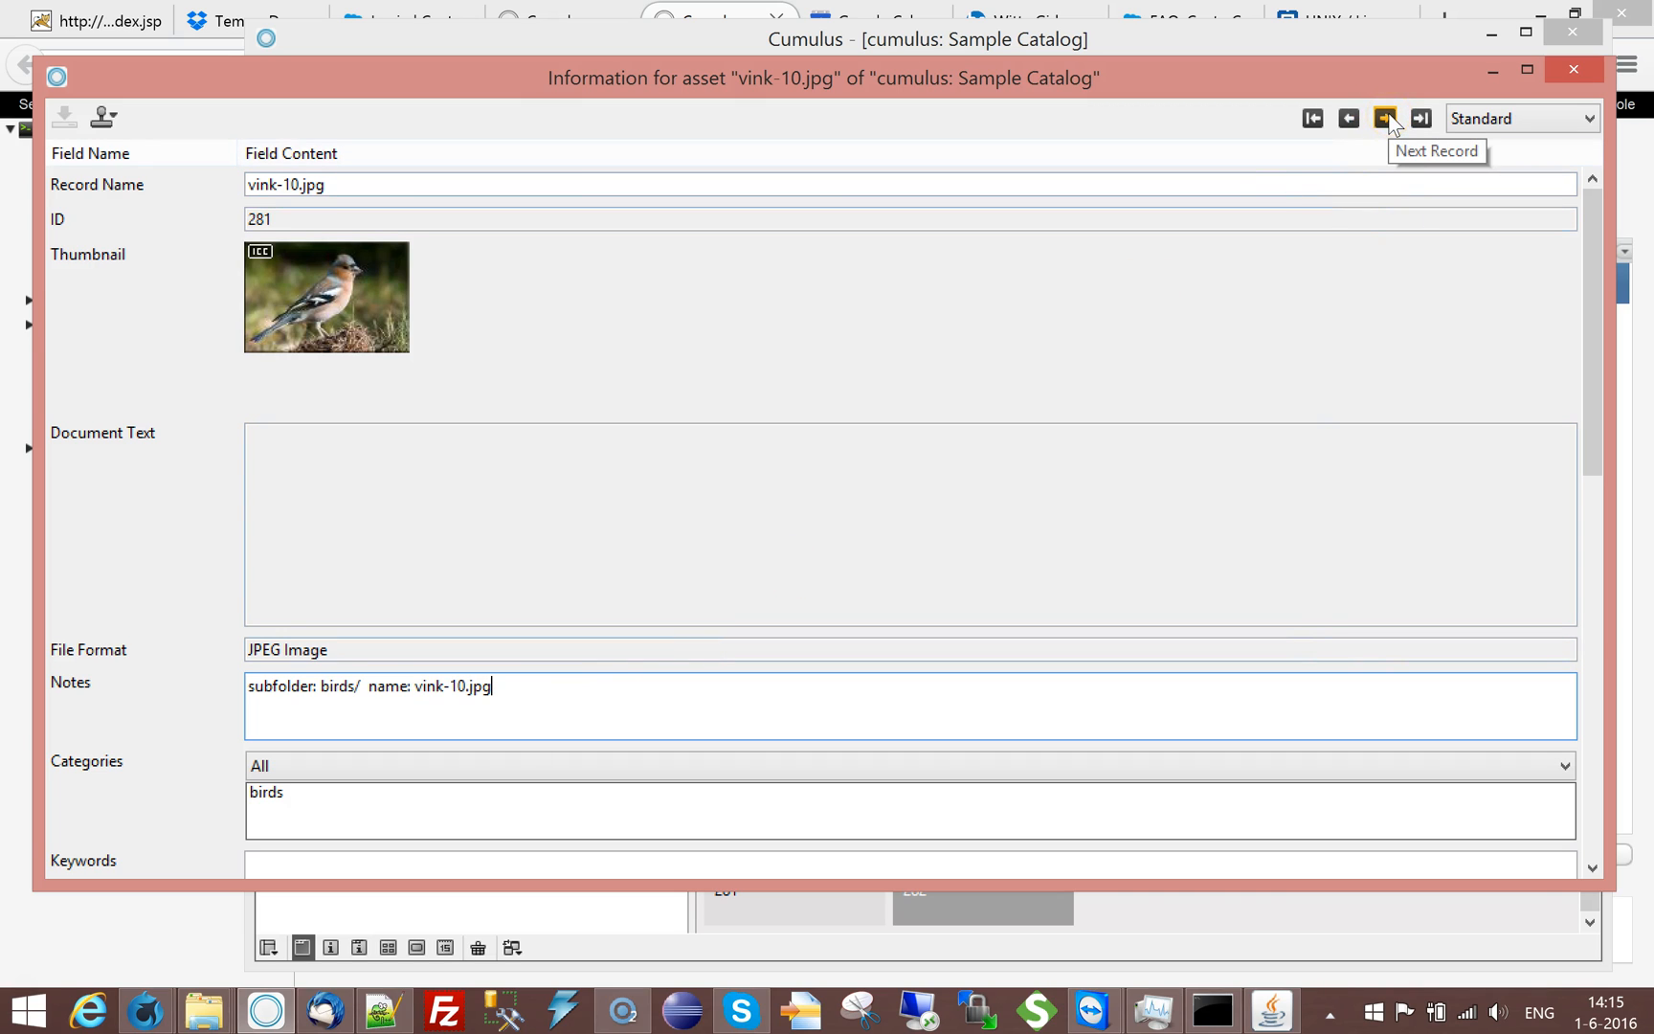
left_click(1349, 118)
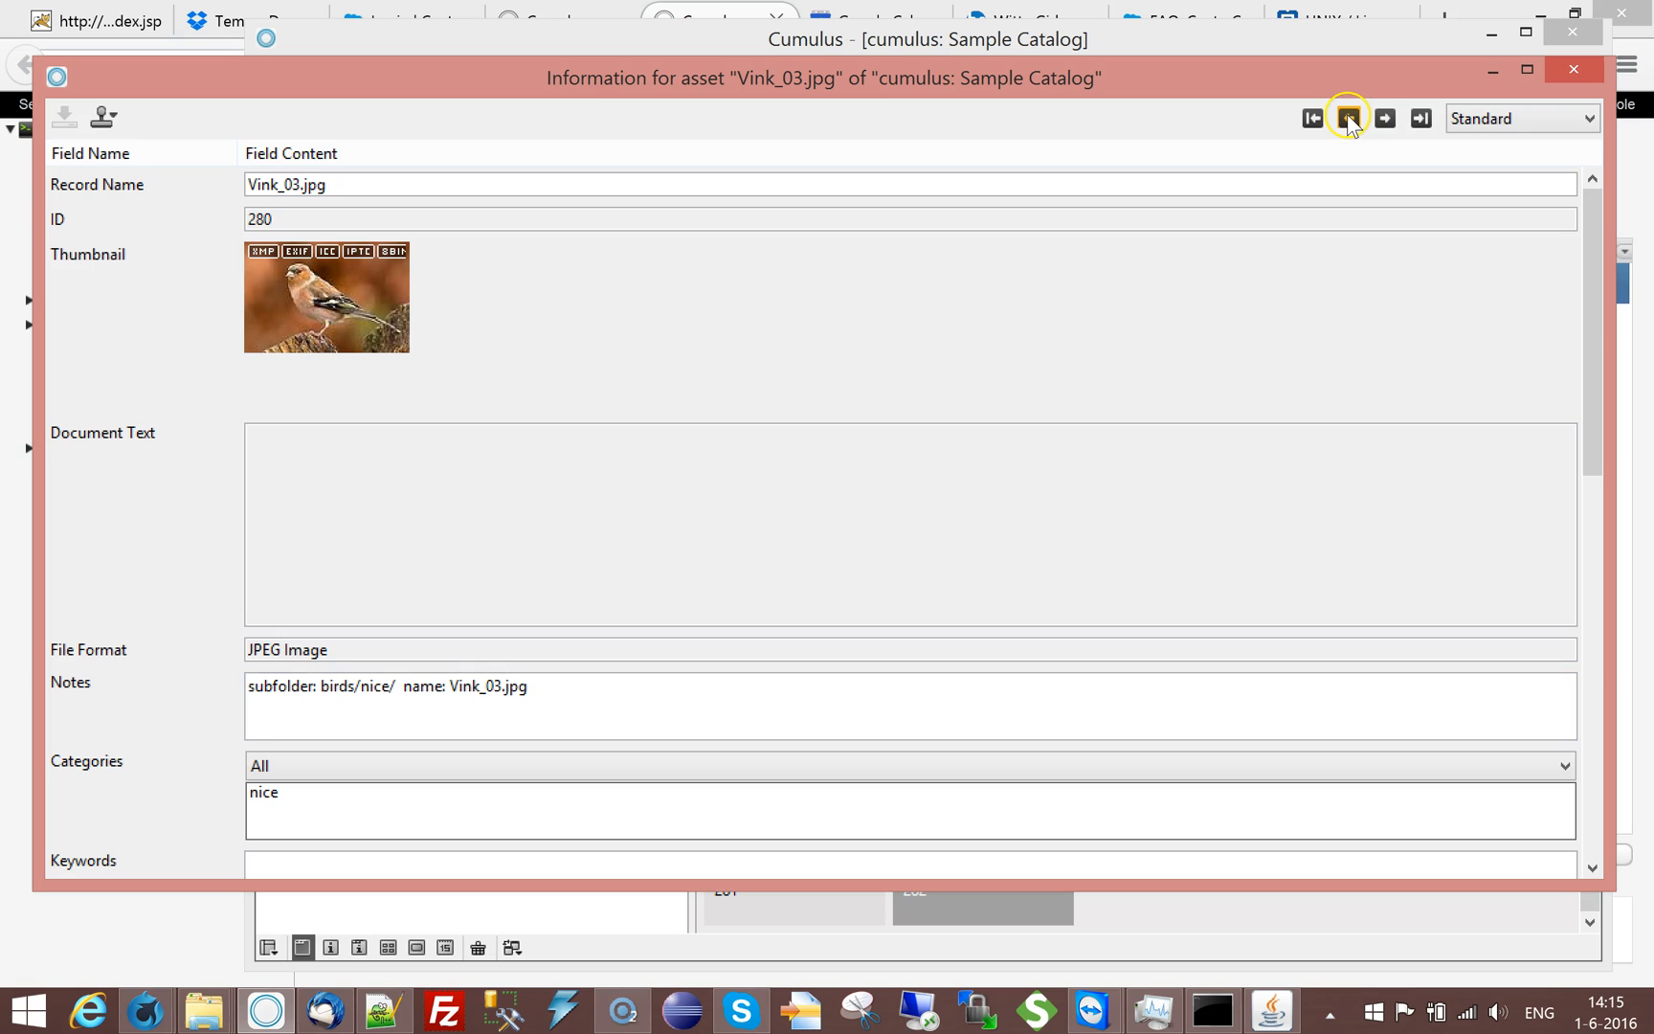
left_click_drag(321, 687, 397, 687)
left_click(1349, 118)
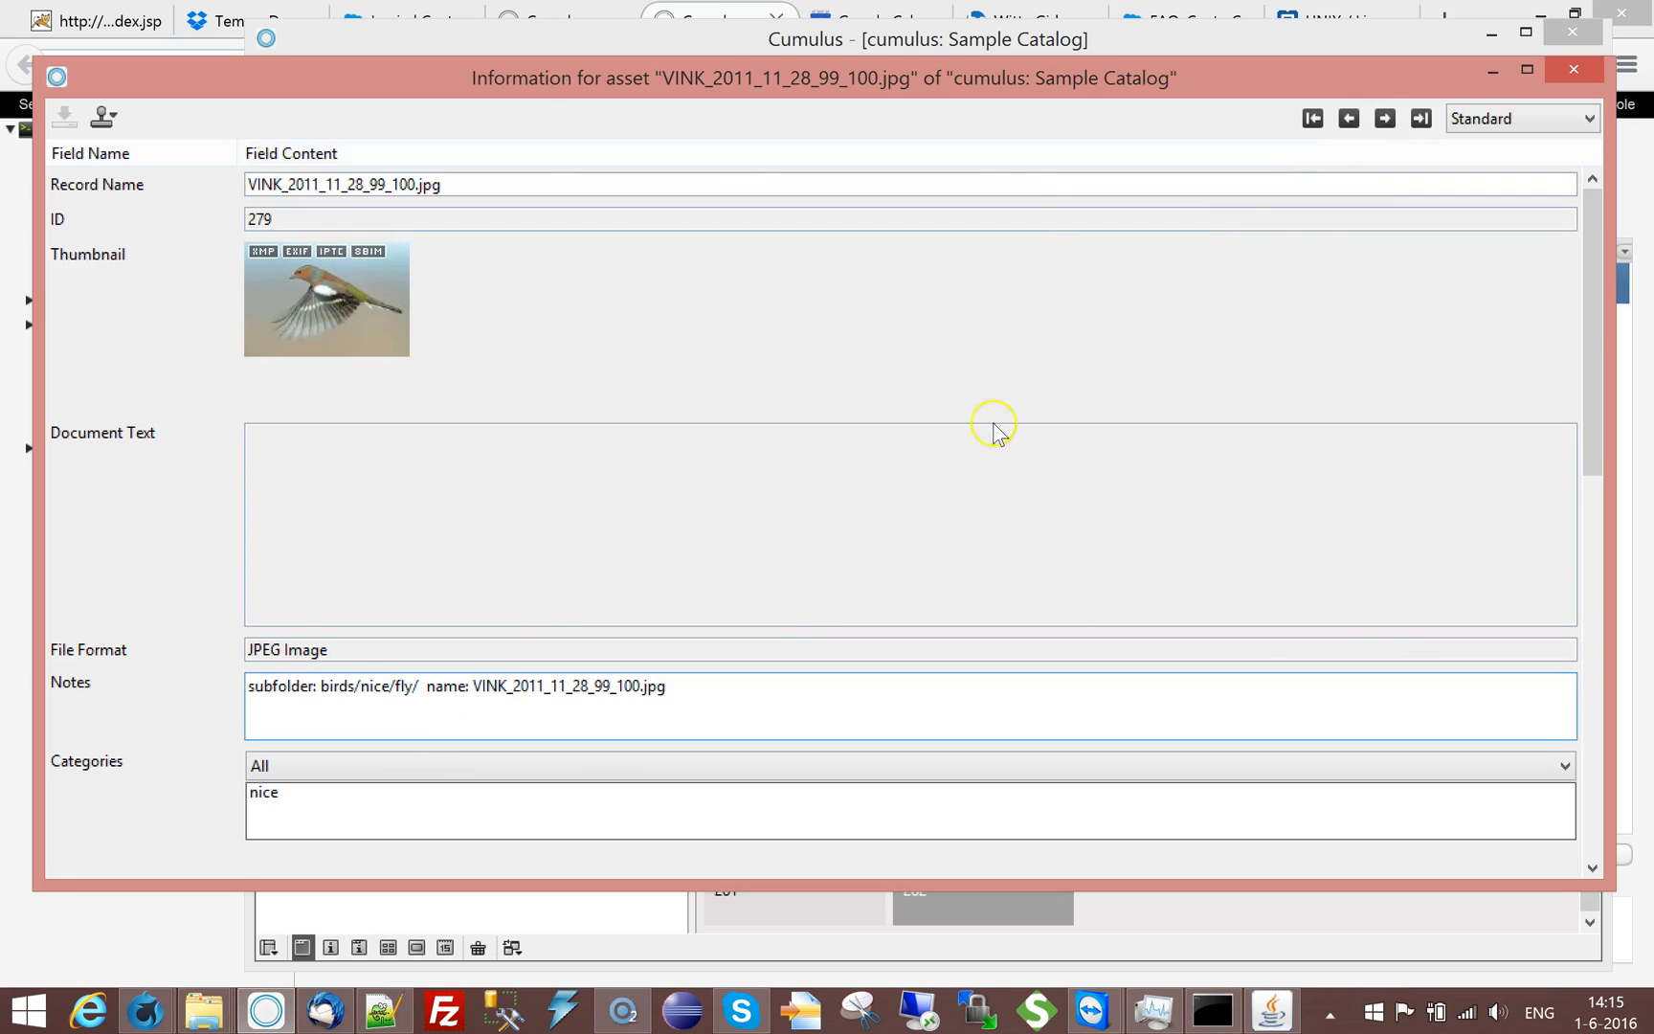
left_click_drag(323, 686, 425, 687)
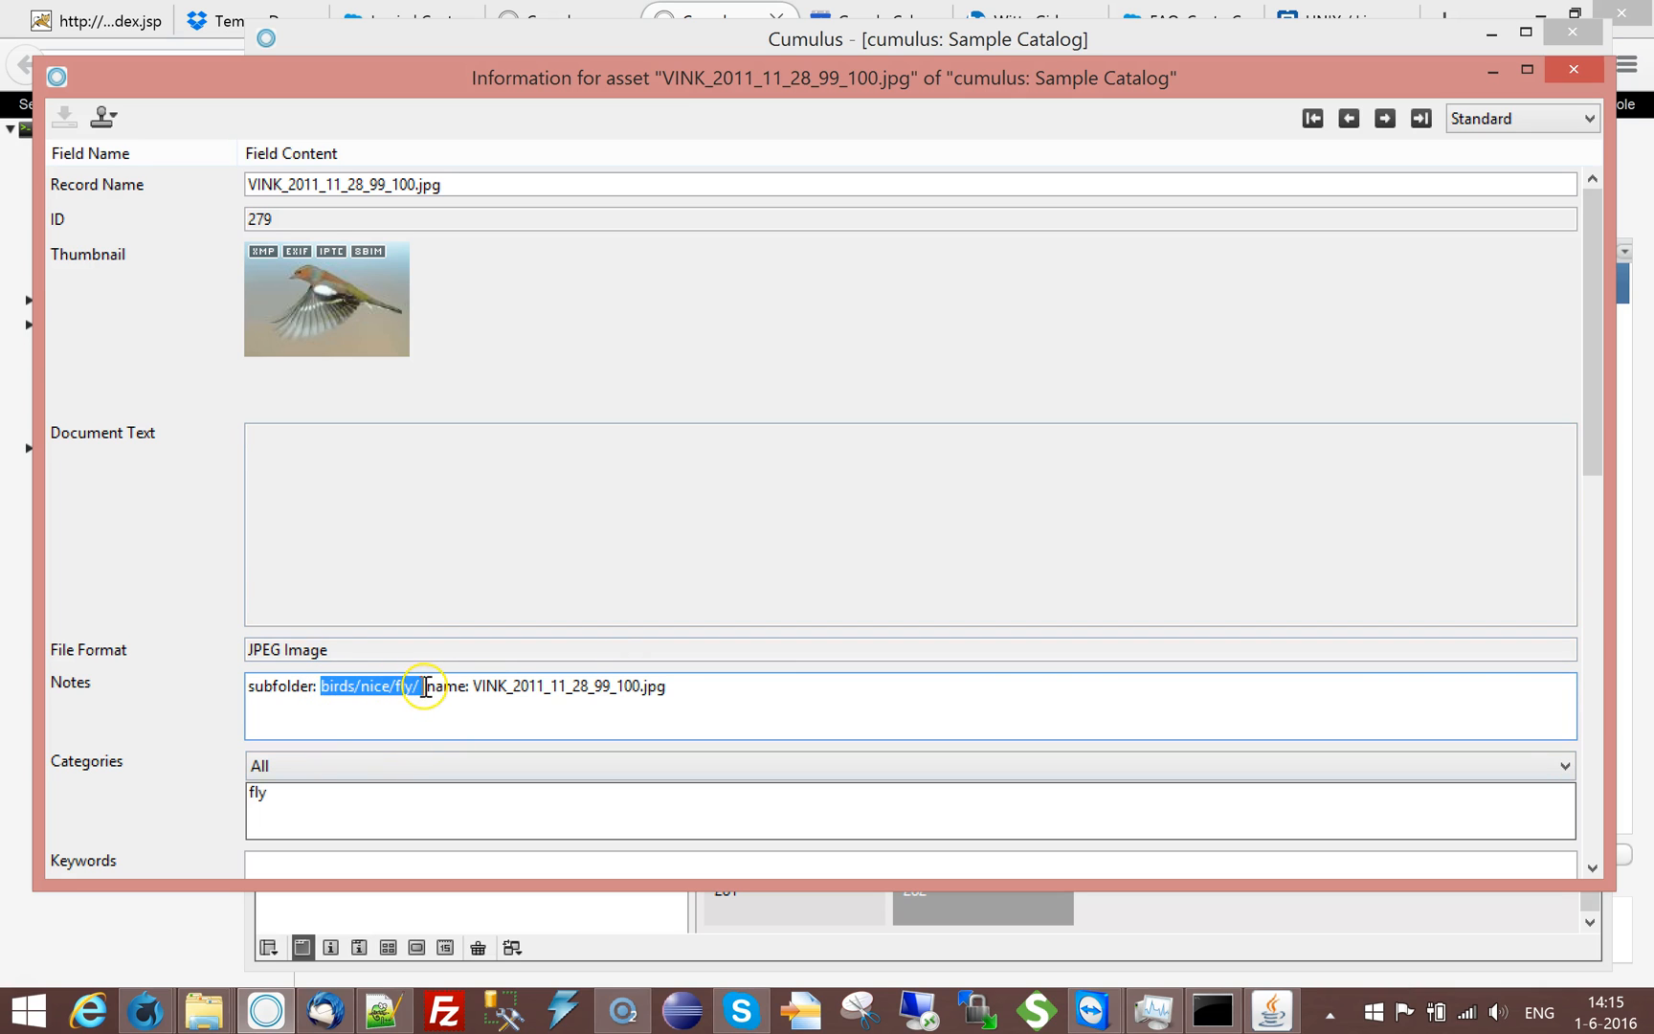
left_click(624, 652)
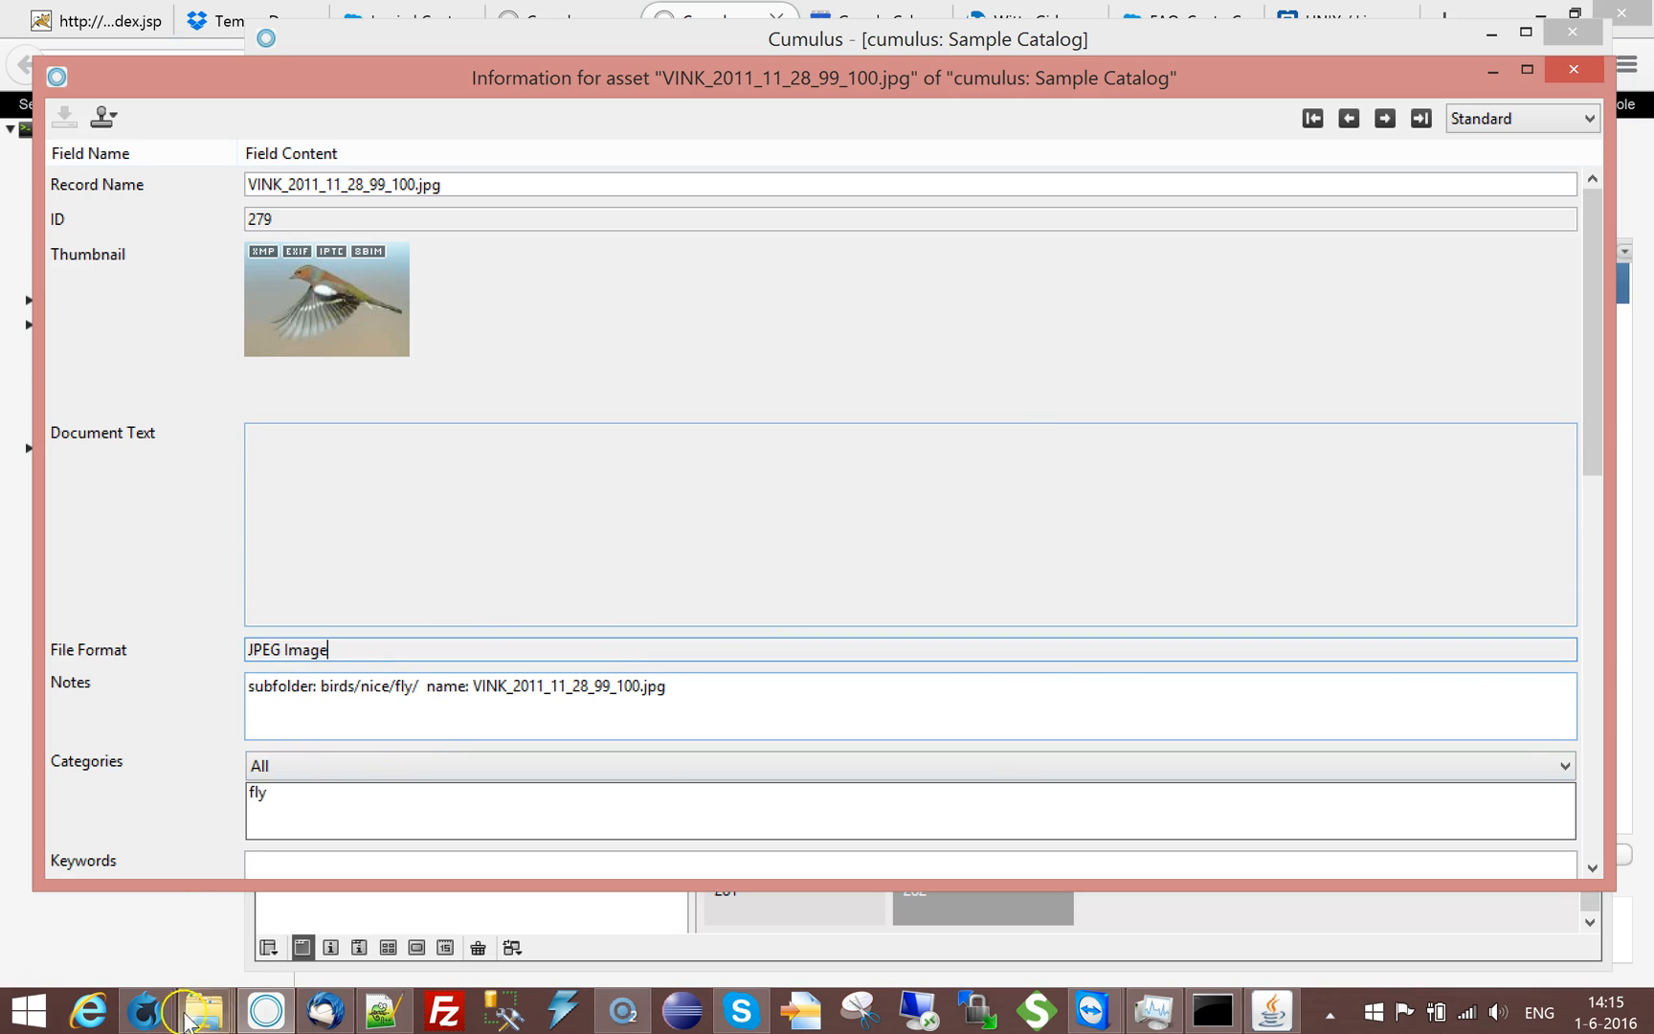
Return to the Cumulus Server Console and view the Hot folder parameter in the "Ingest assets from a hotfolder" workflow settings.
left_click(146, 1016)
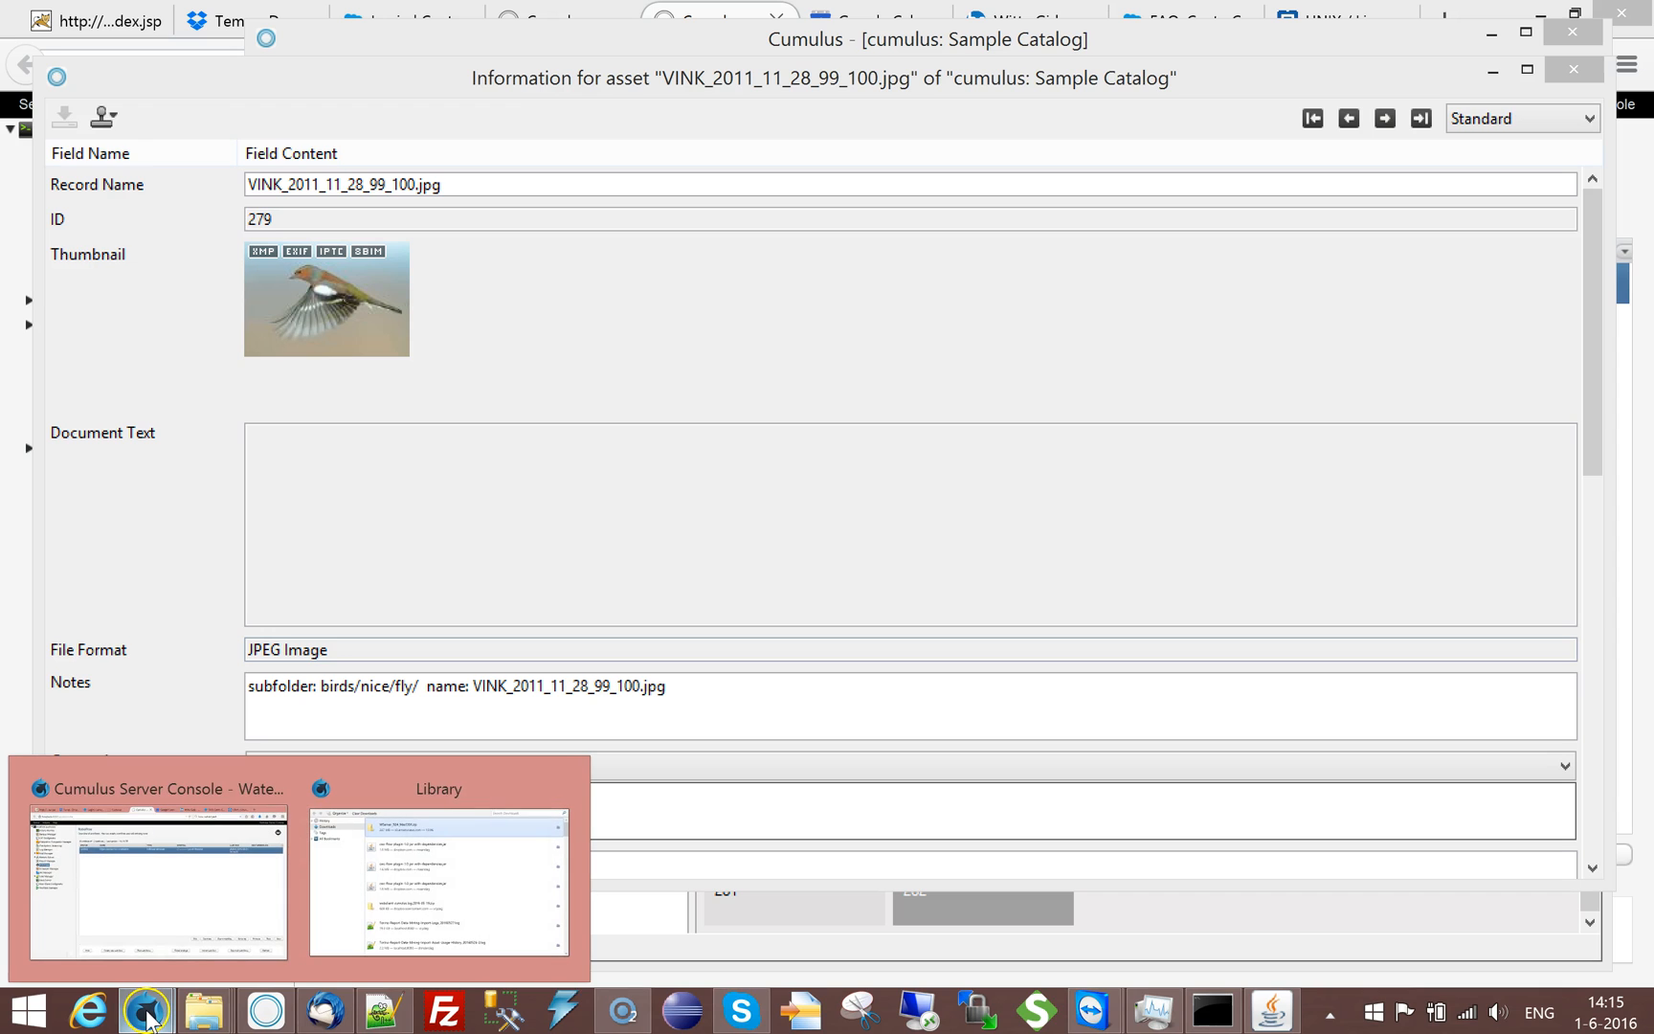
left_click(165, 940)
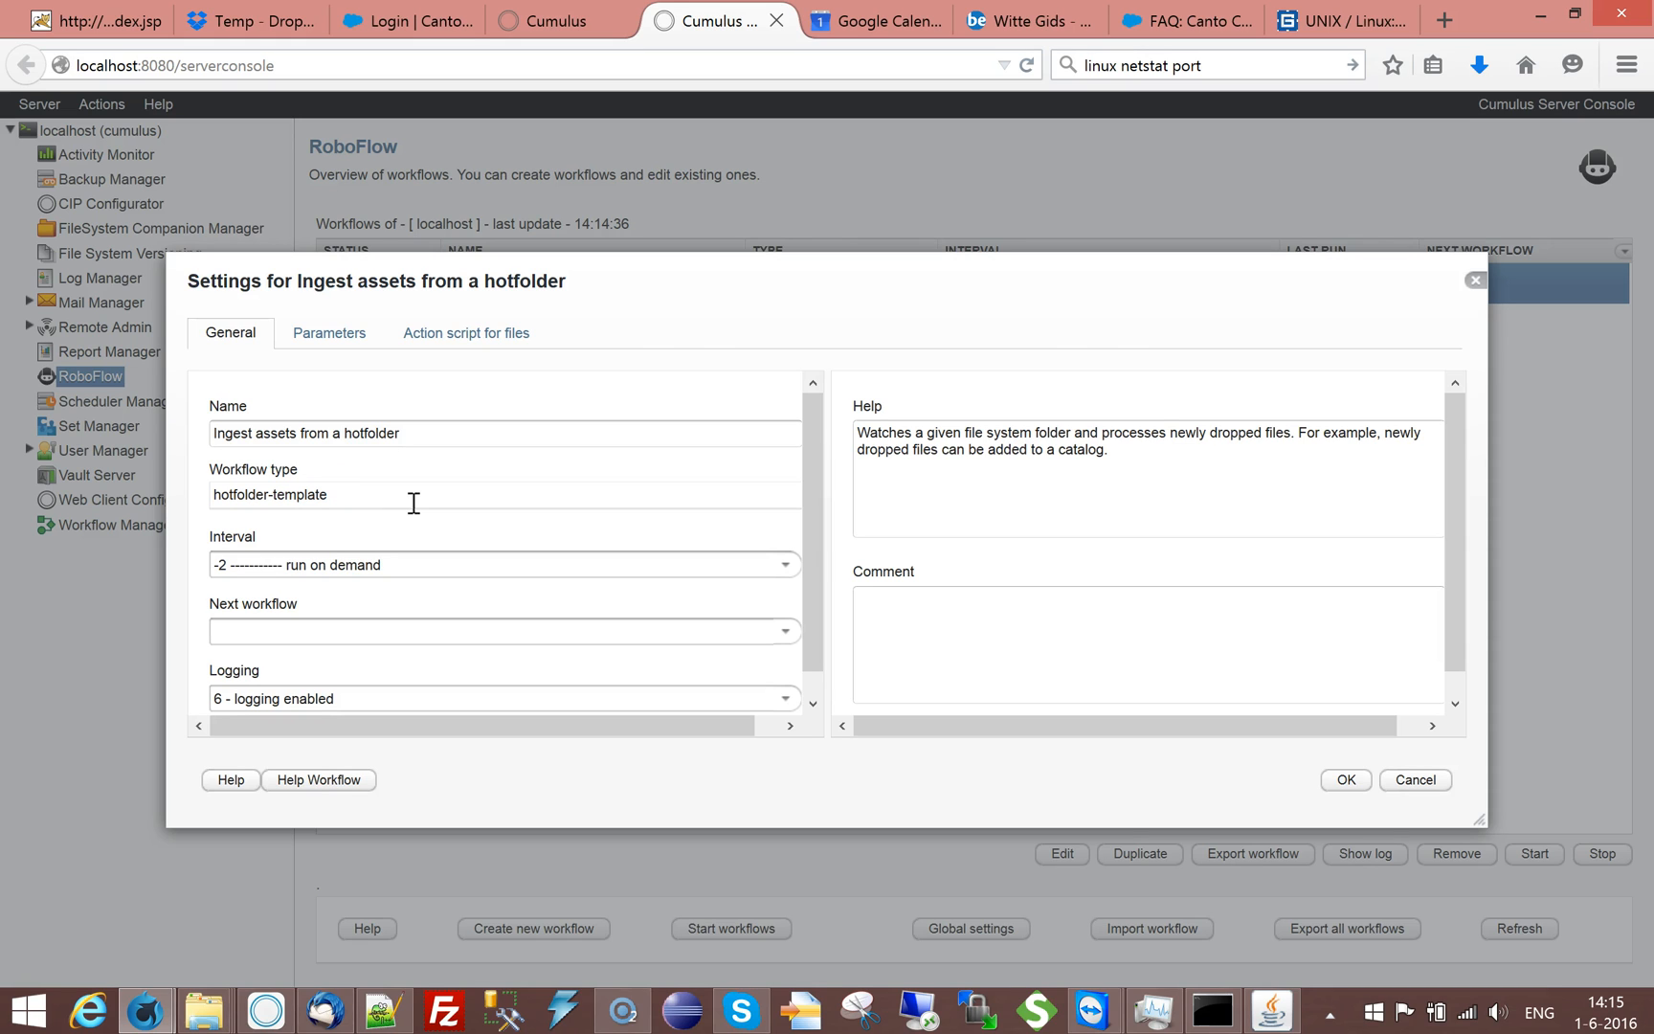
left_click(327, 333)
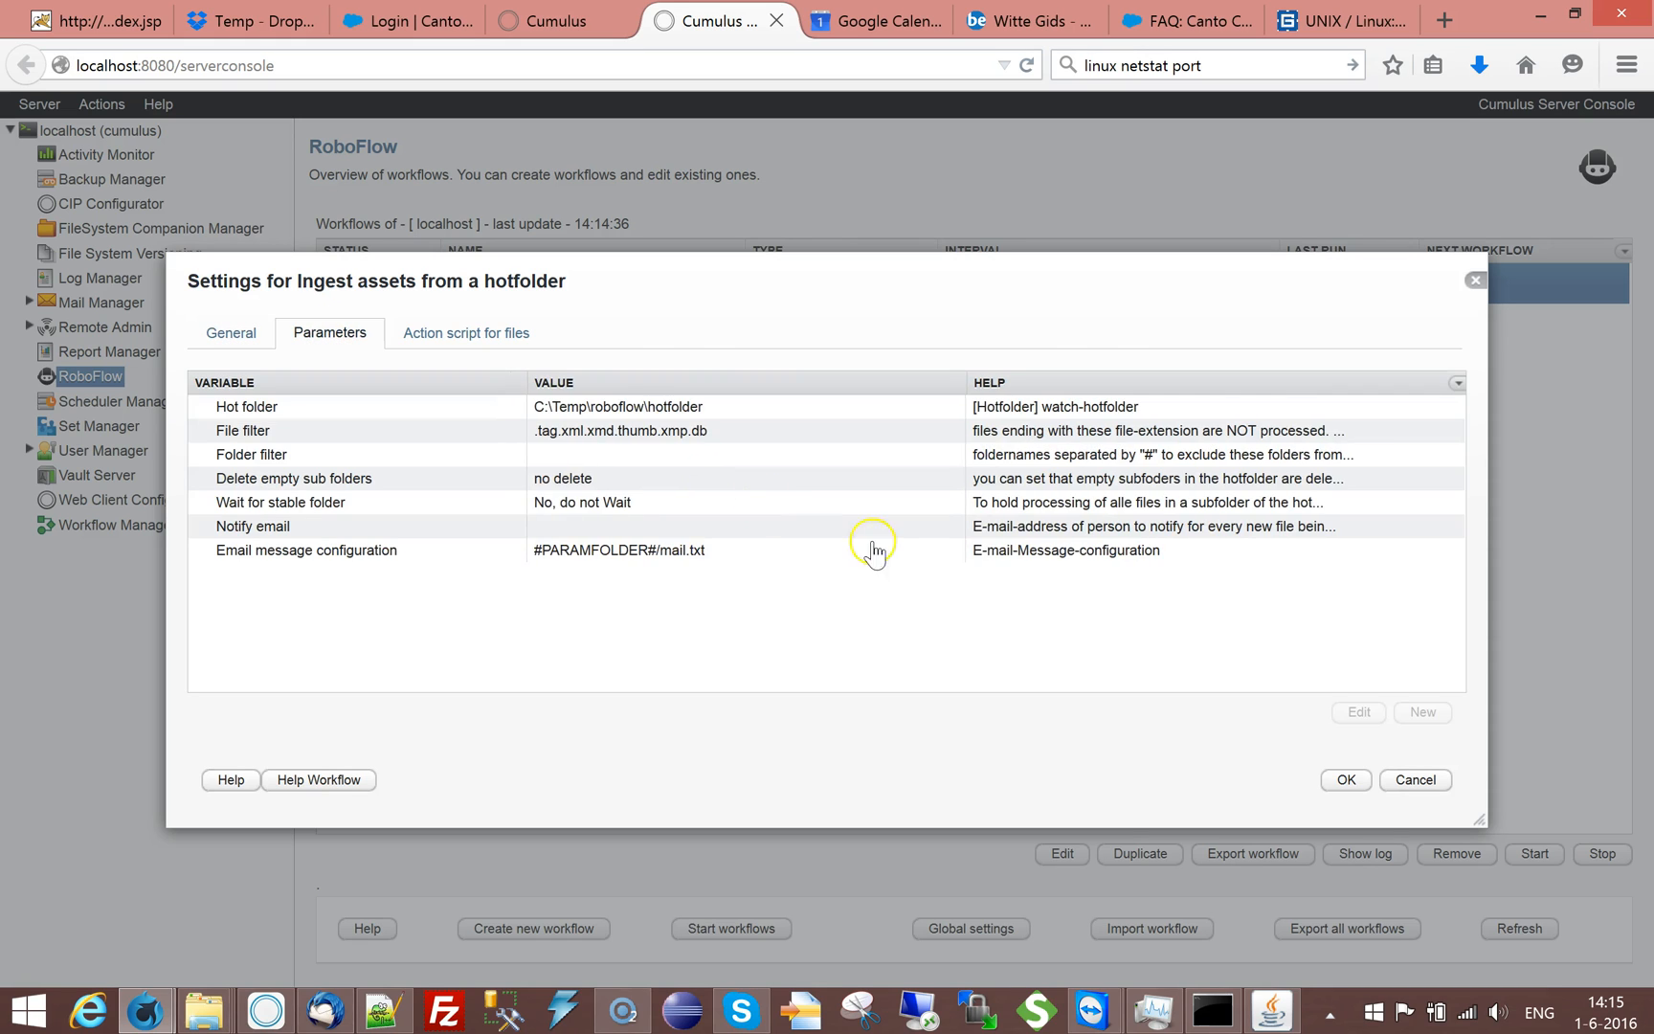
left_click(637, 411)
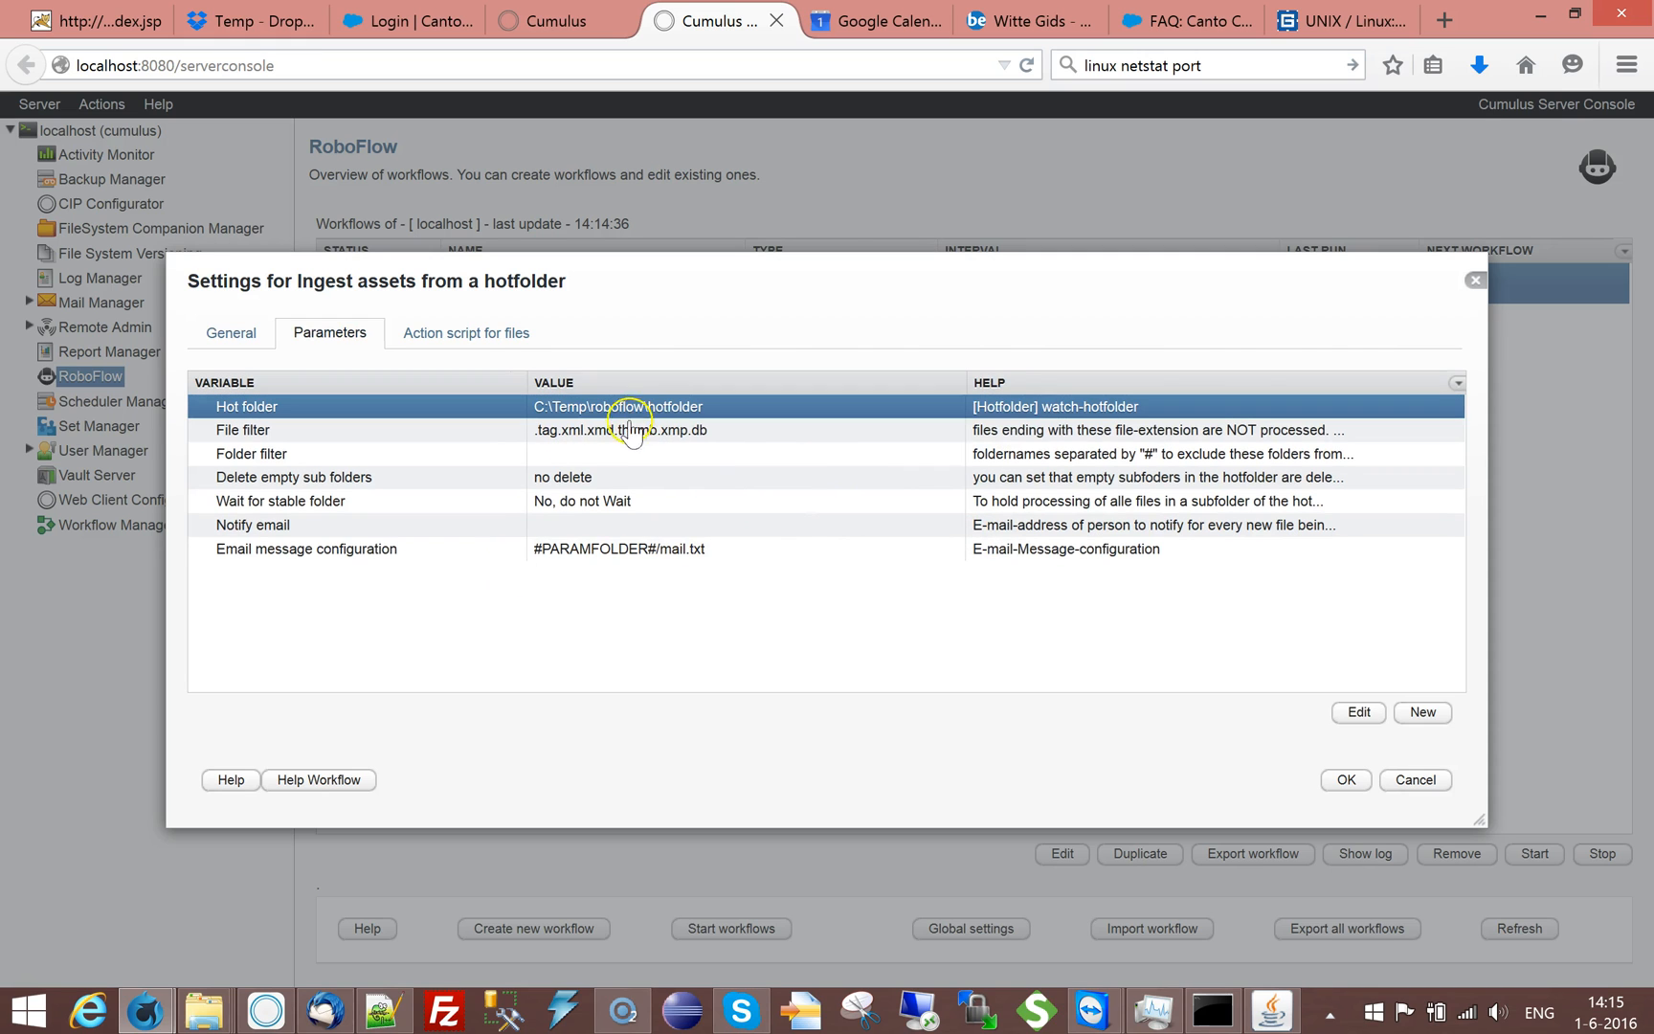
Switch to File Explorer and check the contents of the hotfolder and its birds subfolder.
mouse_move(209, 1020)
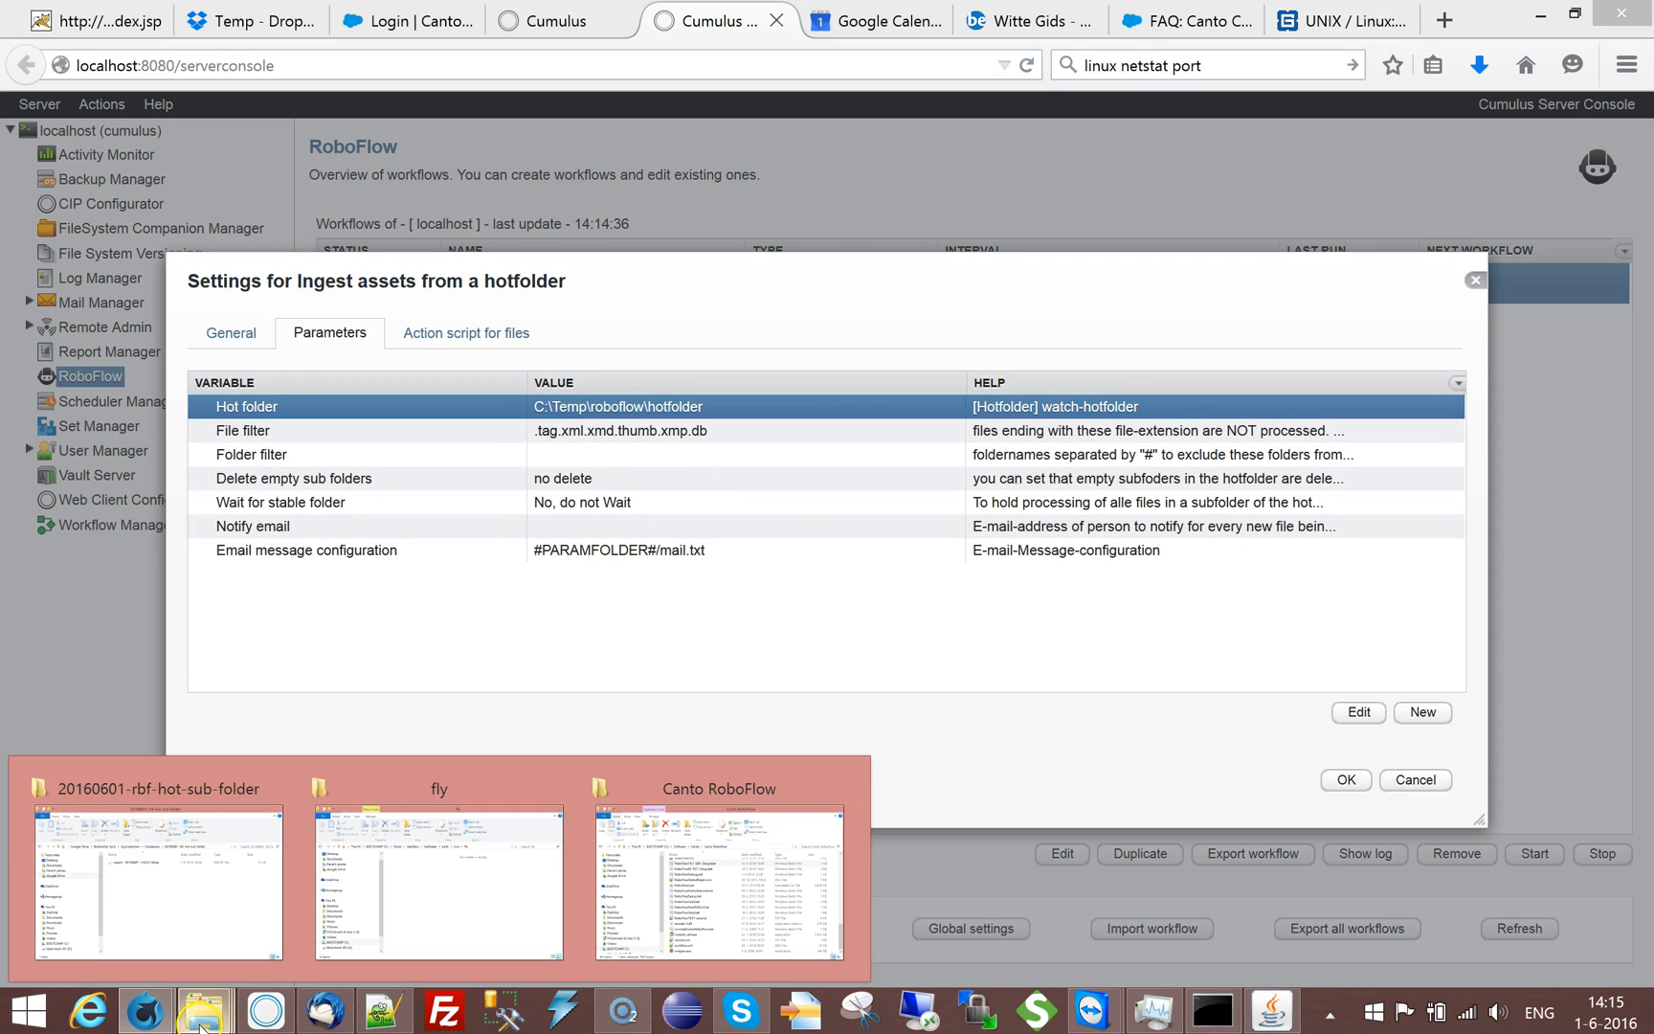
left_click(451, 927)
left_click(577, 205)
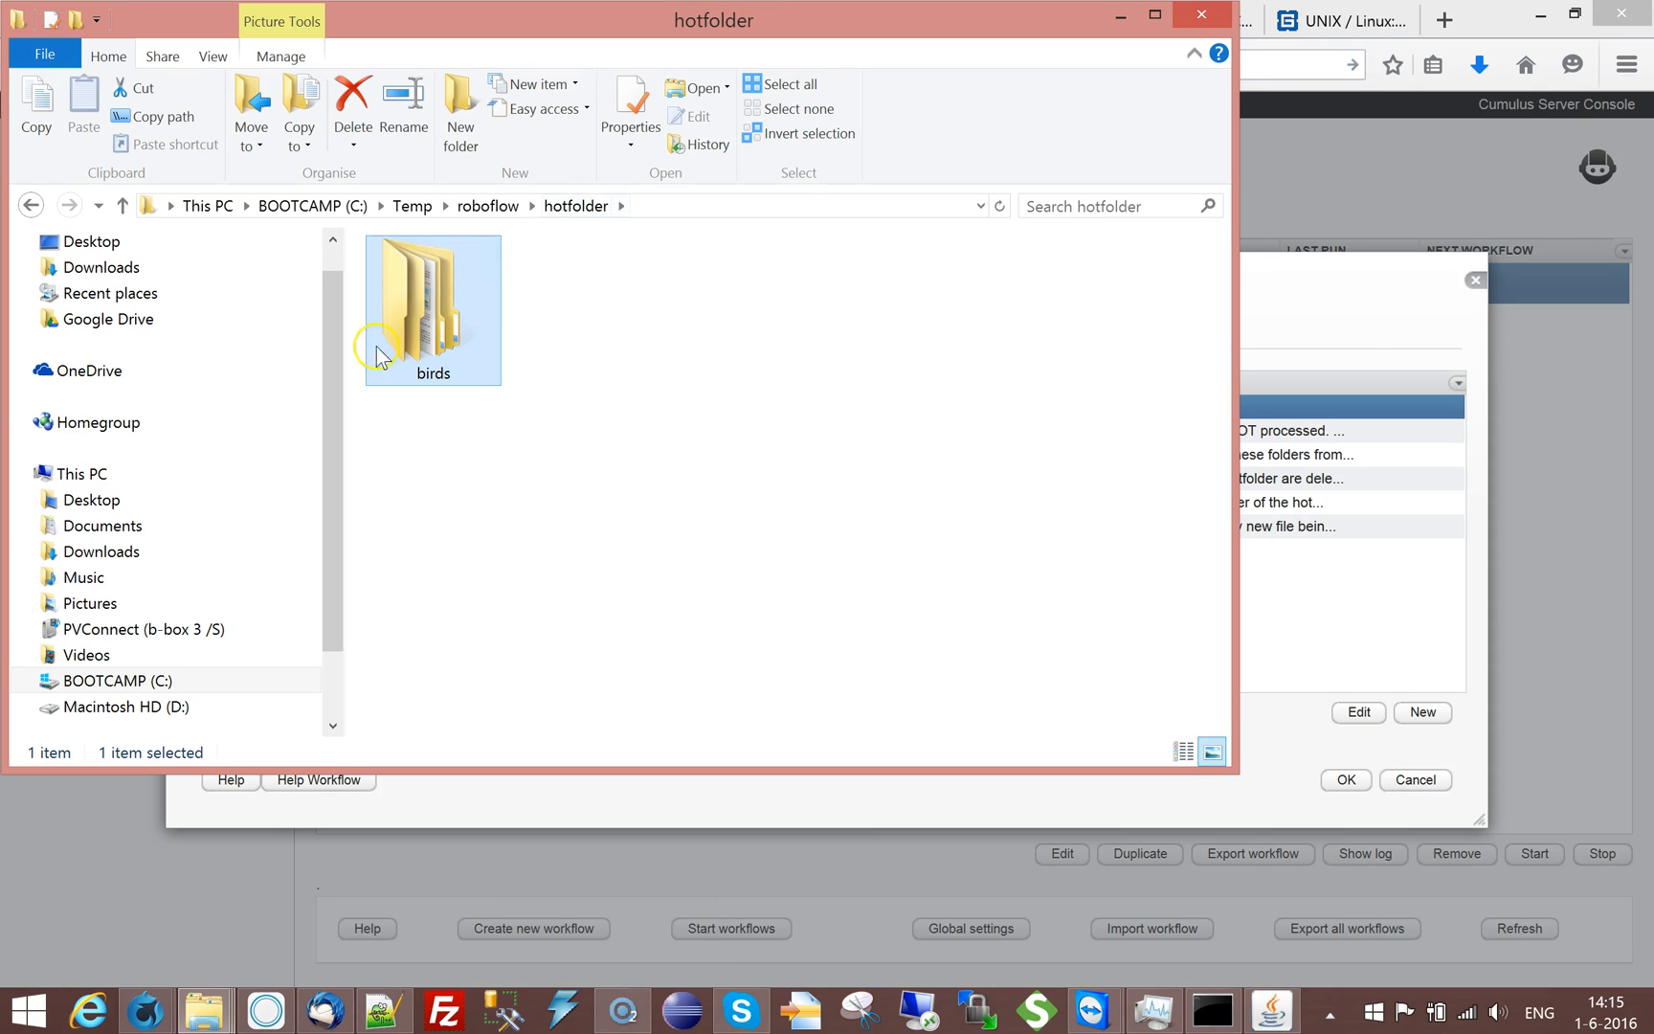
double_click(402, 321)
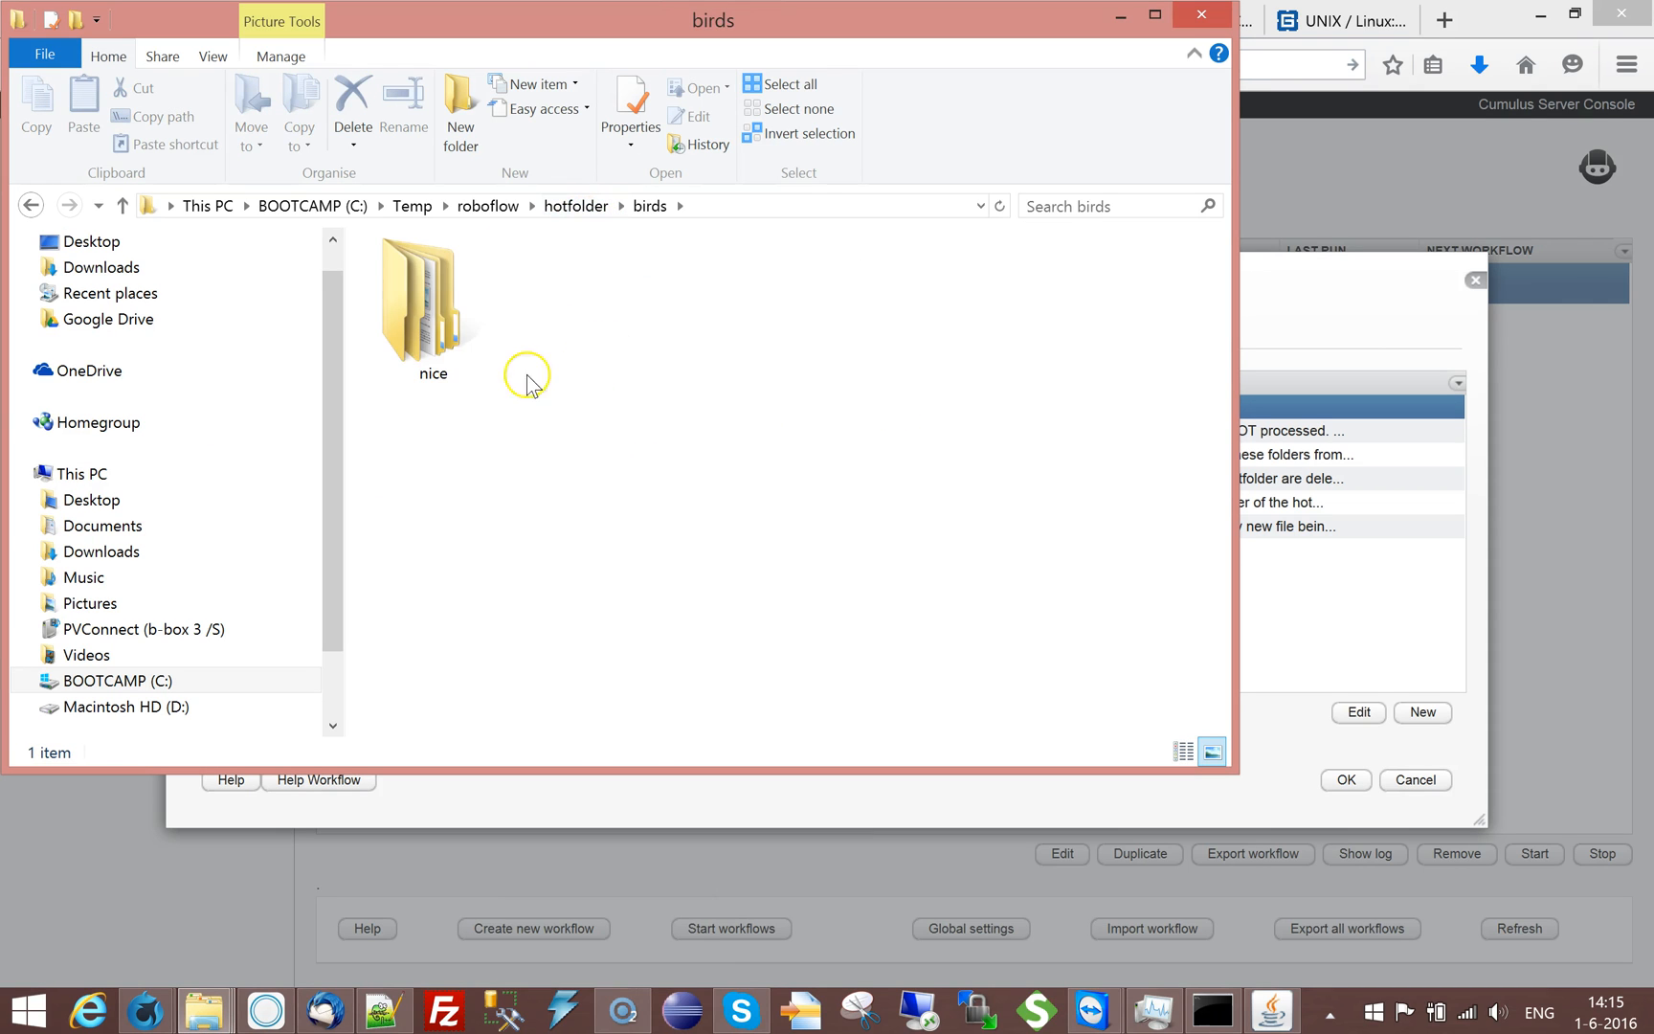
Back in the Server Console, review the Type-of-Action options of the file script's store-part-of-file-as-text action and cancel without changes.
left_click(1353, 325)
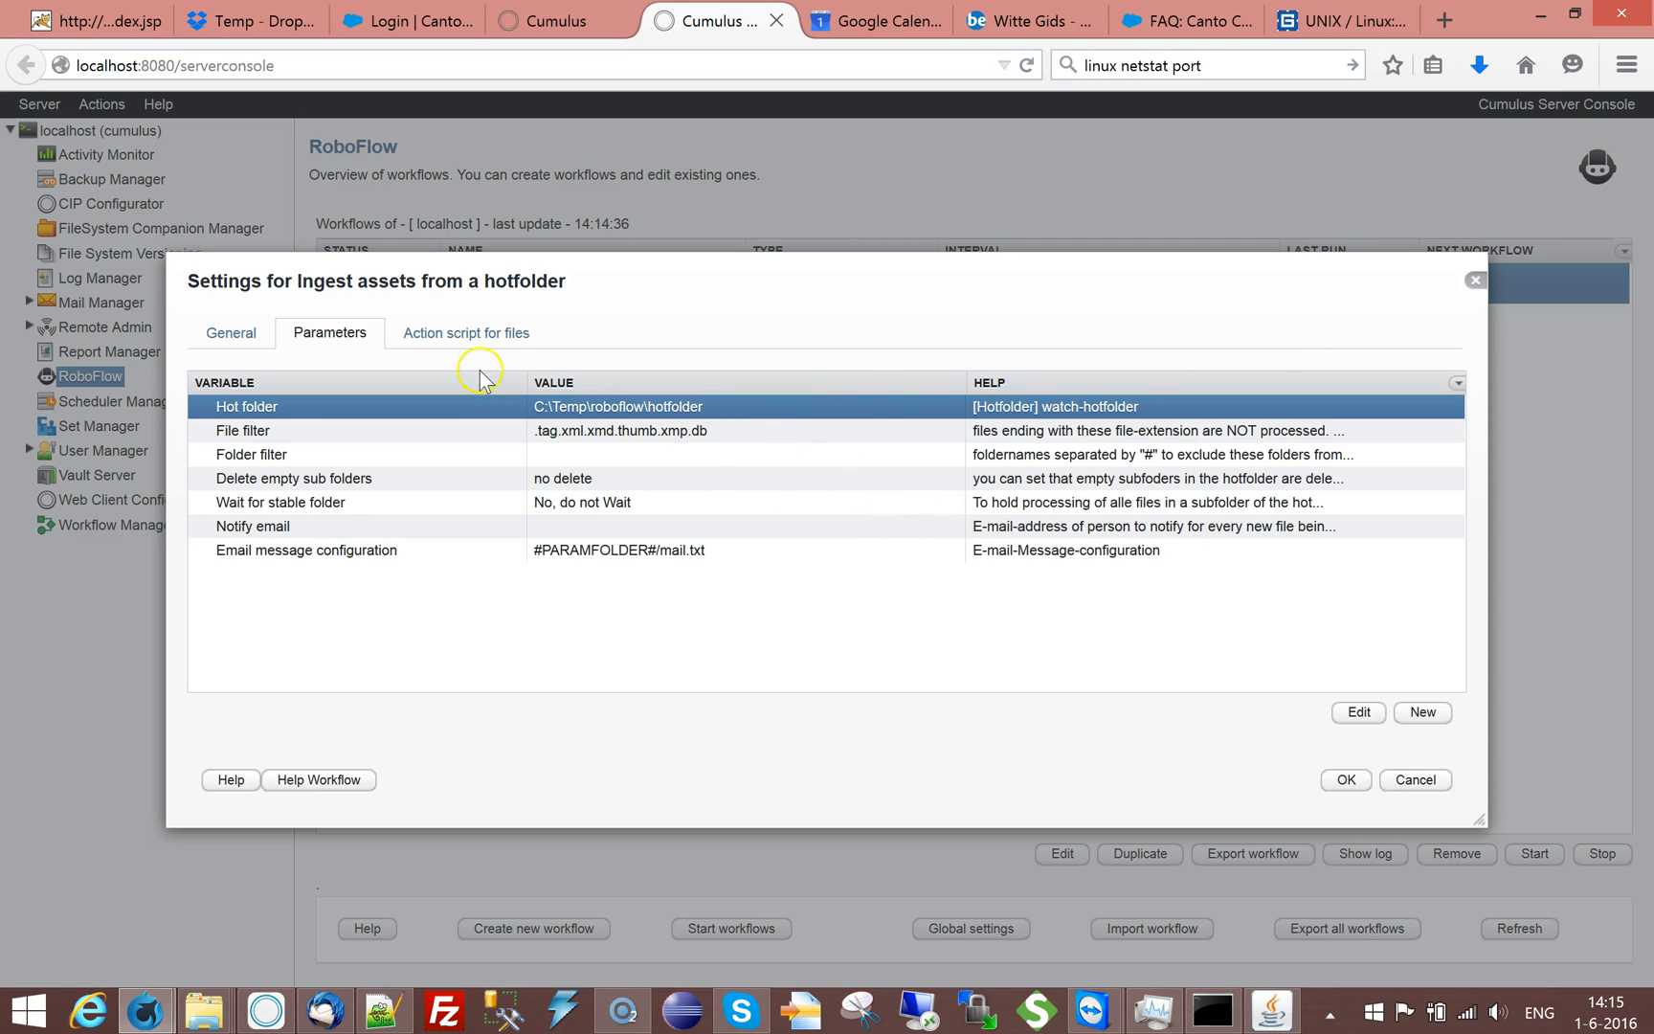
left_click(430, 332)
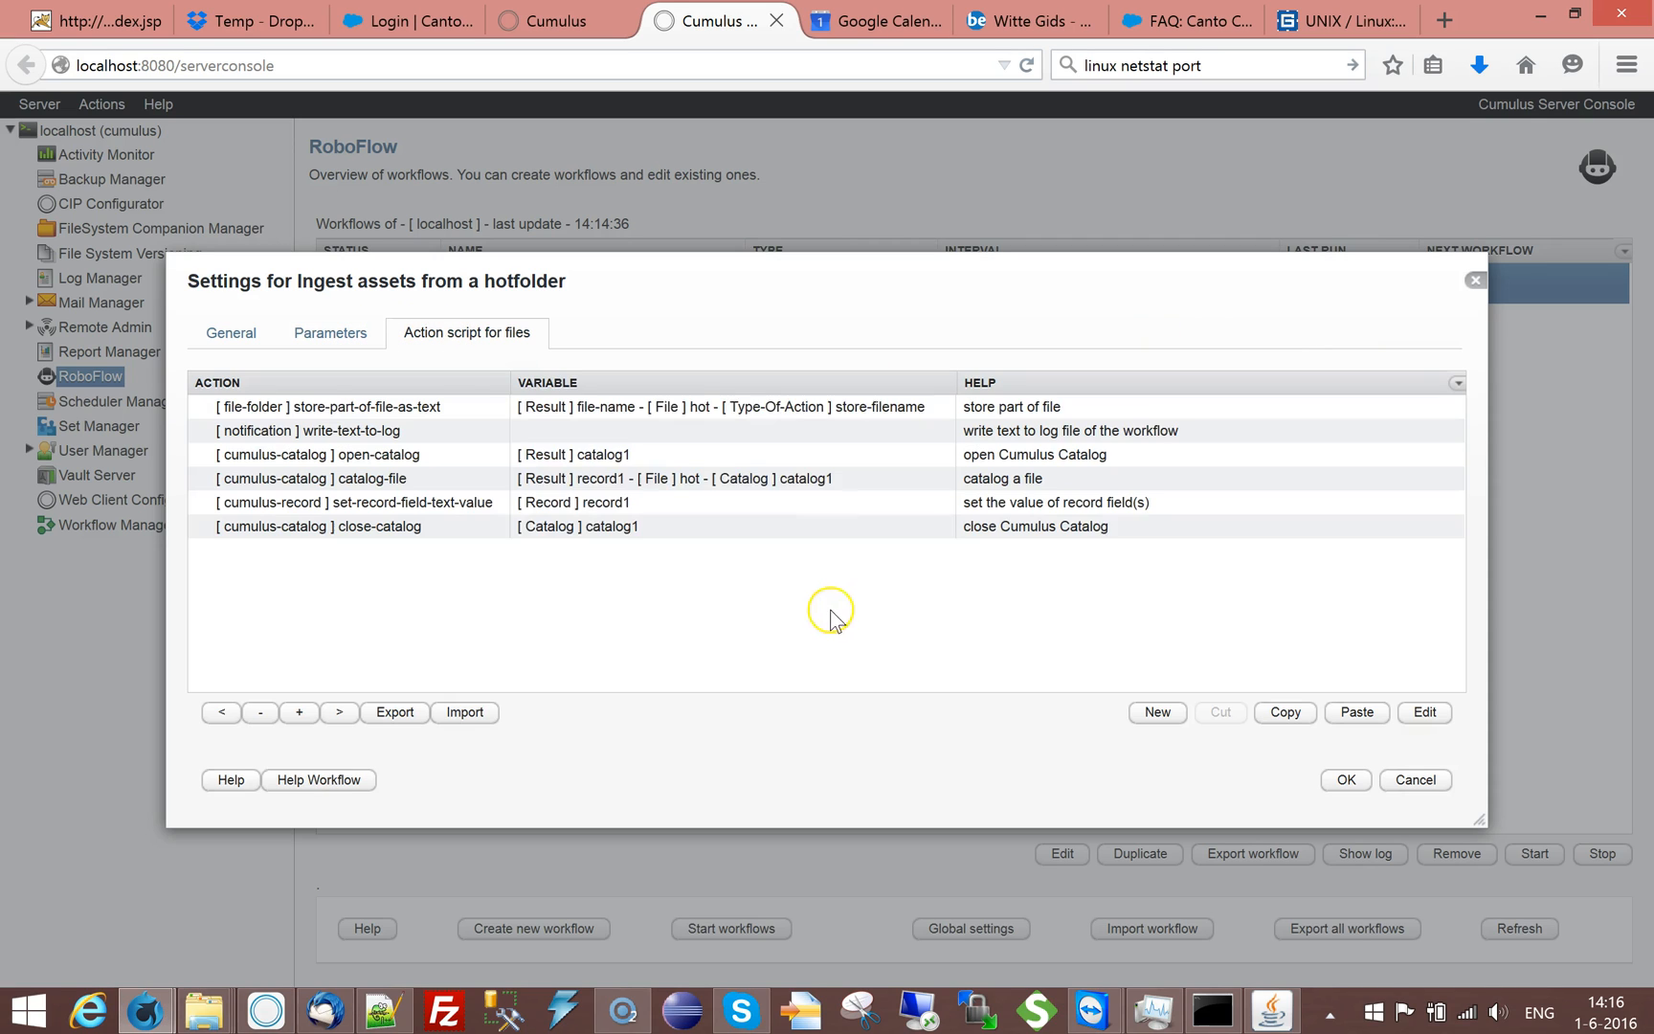
left_click(433, 410)
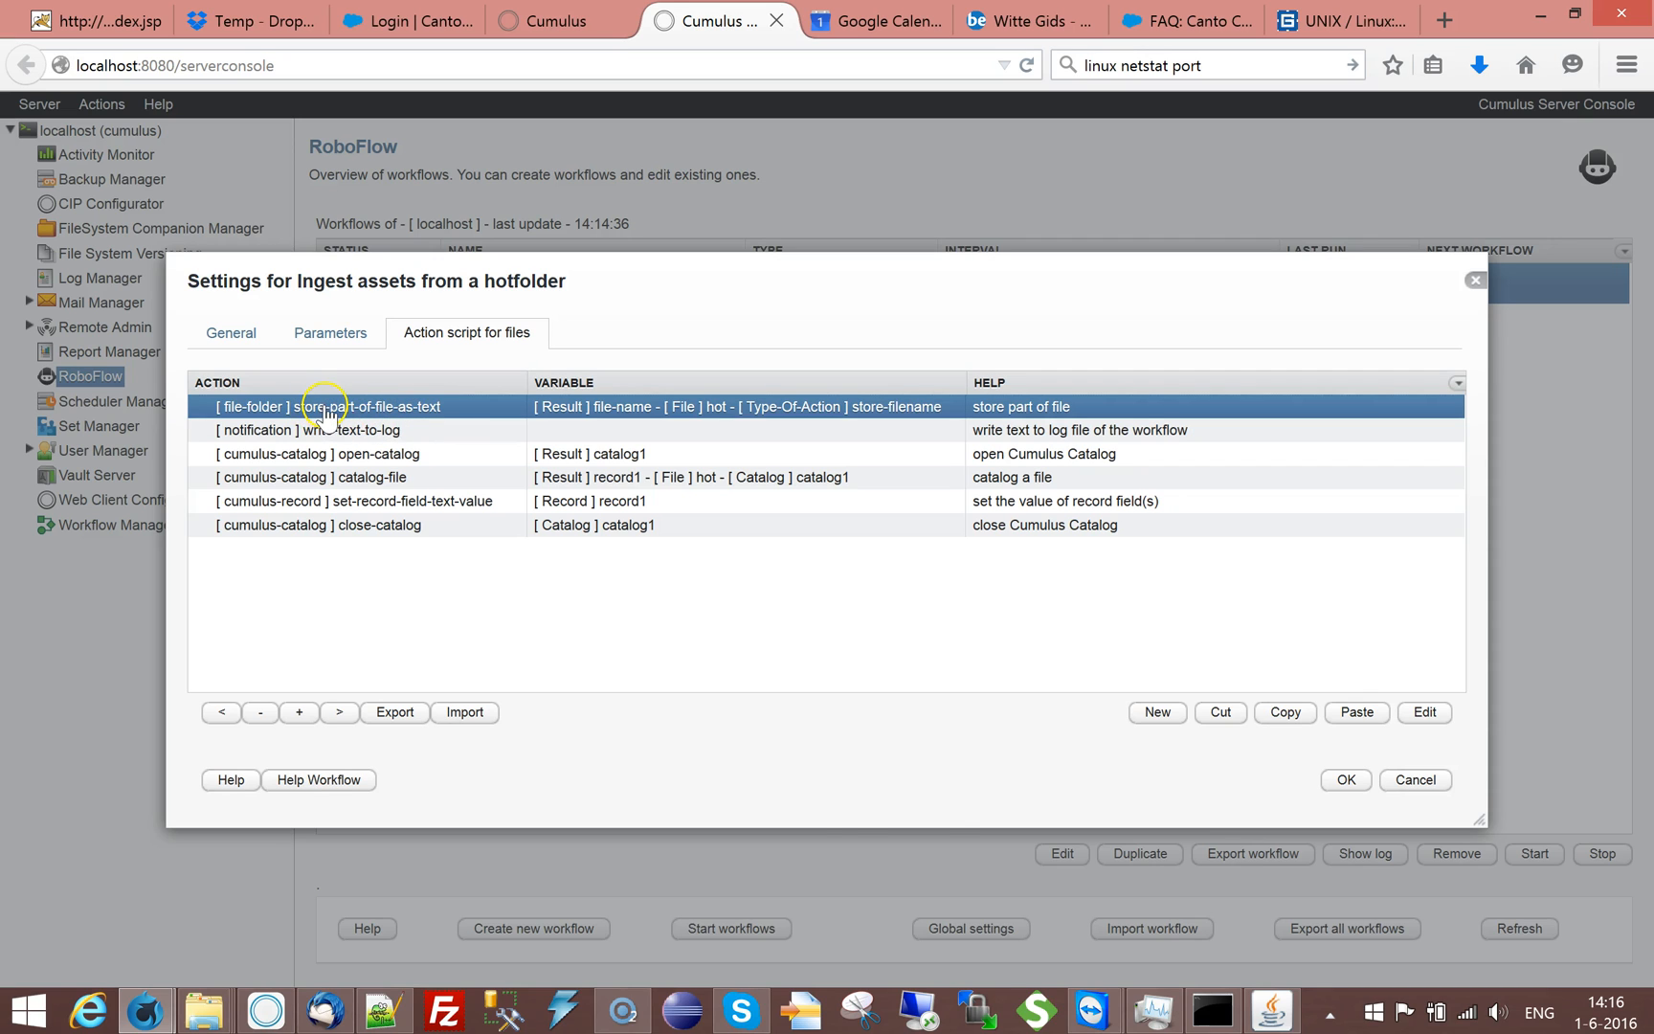
double_click(325, 411)
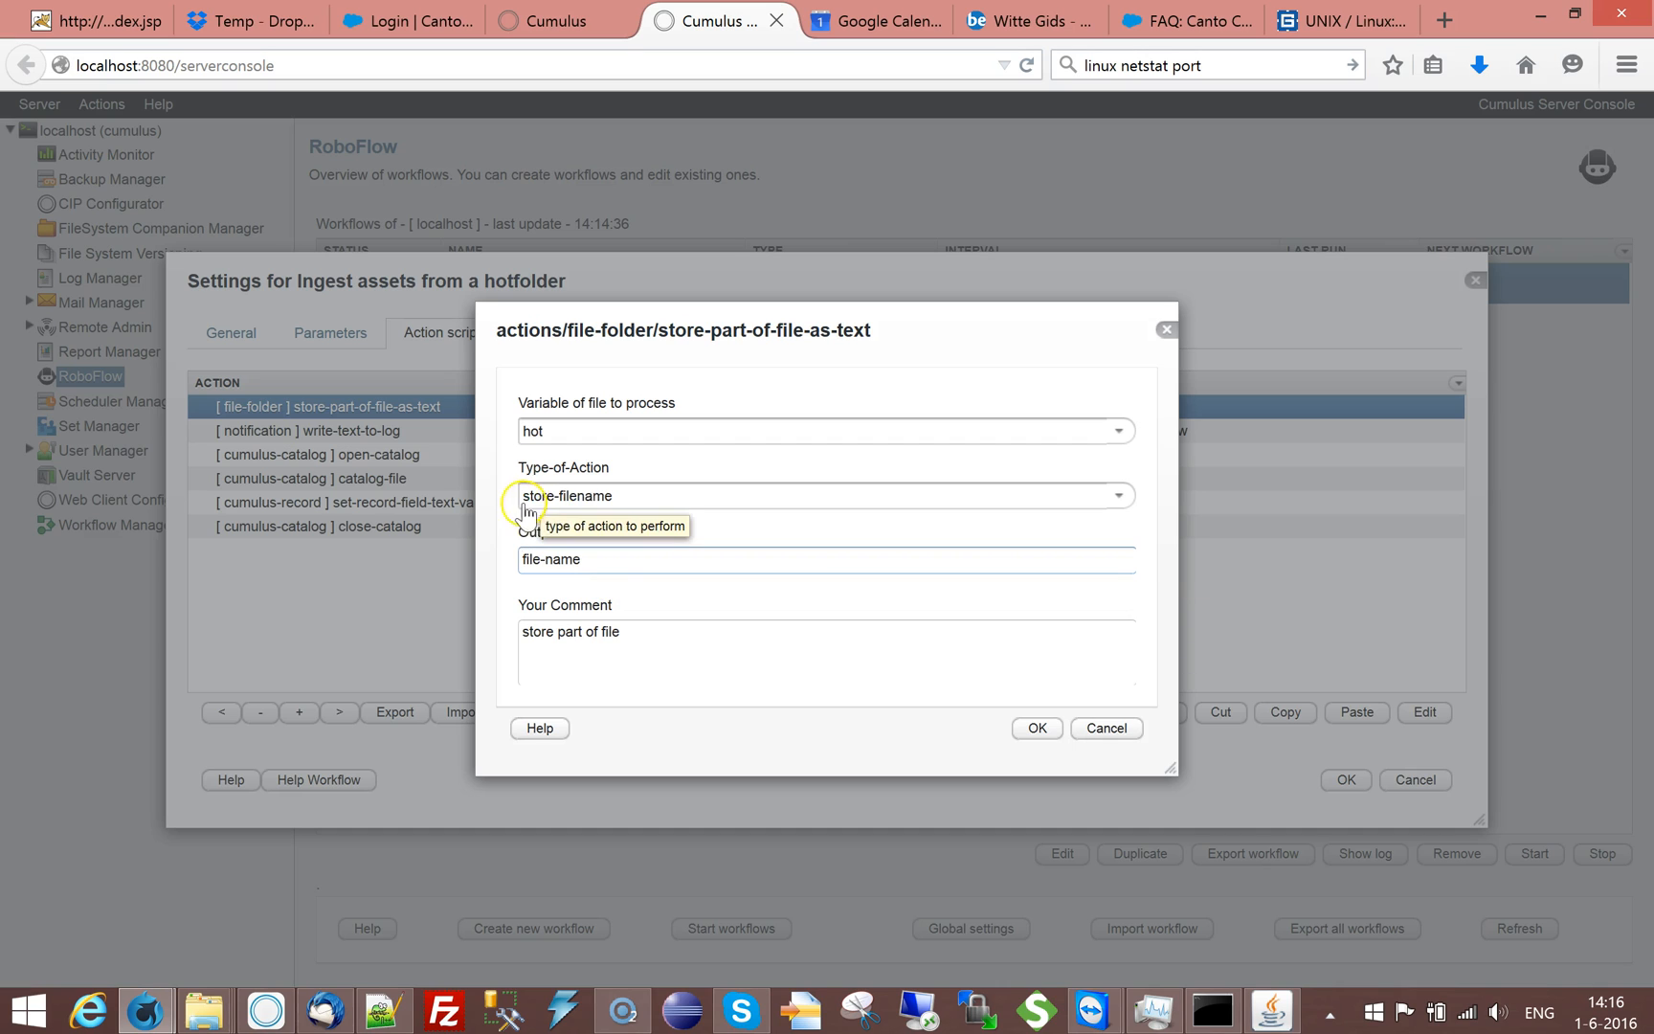
left_click(1117, 497)
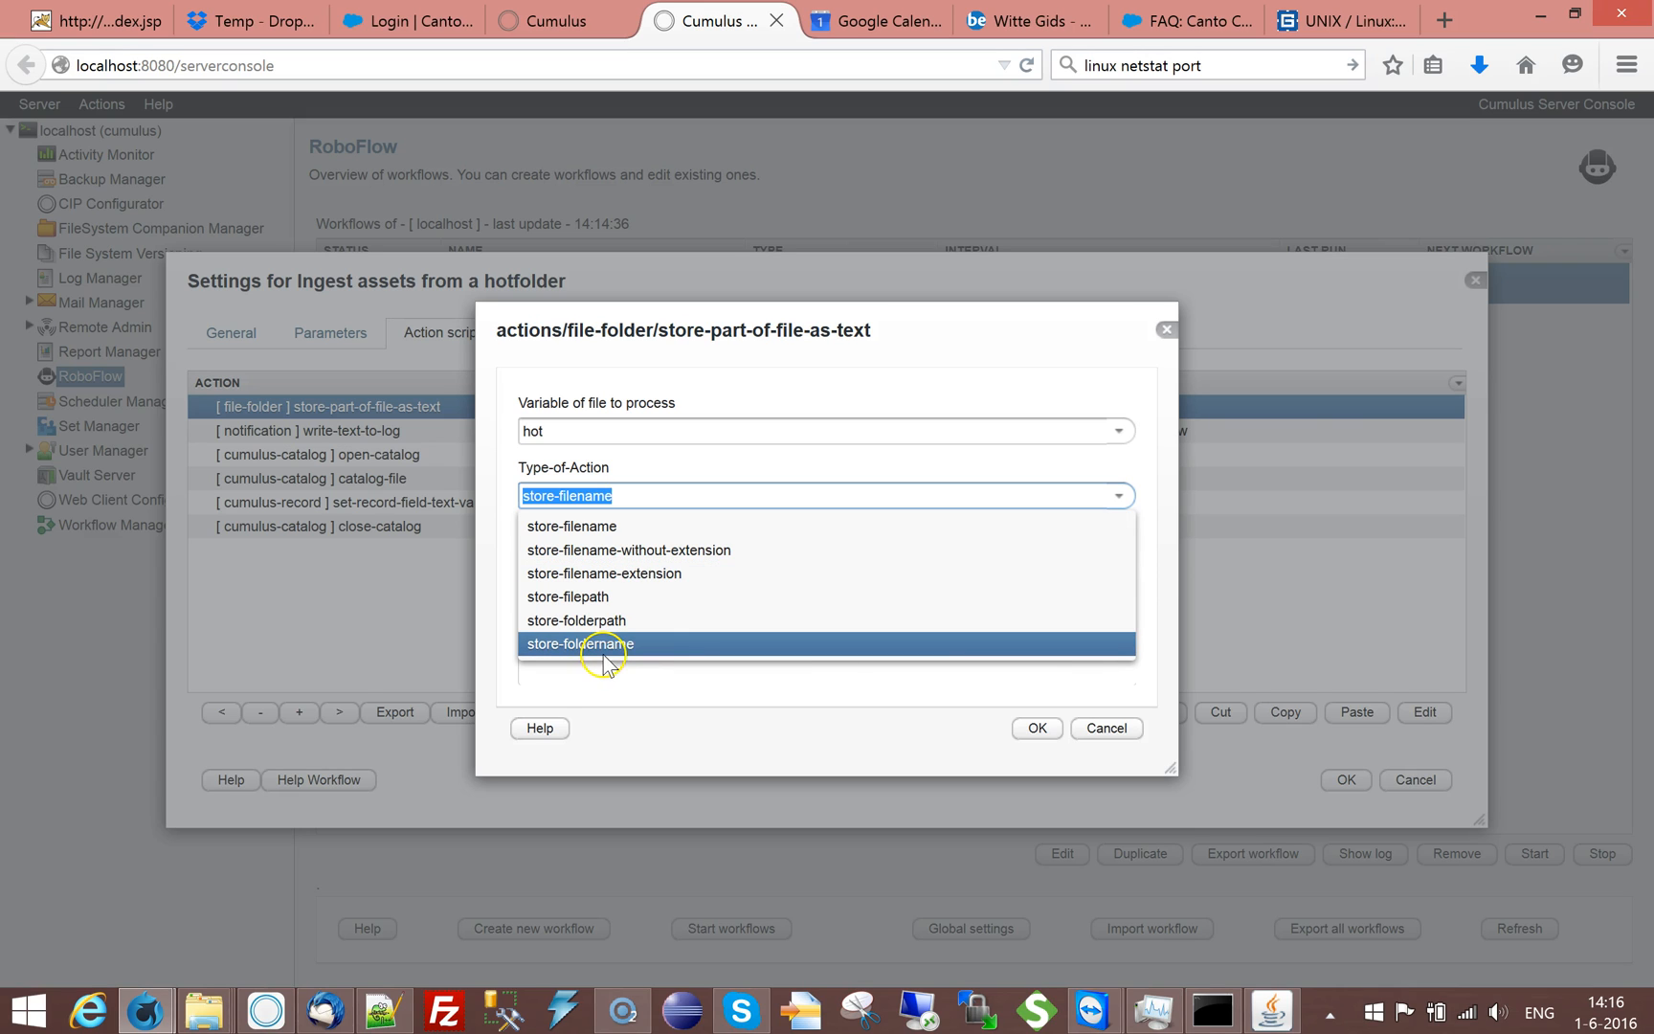
left_click(605, 596)
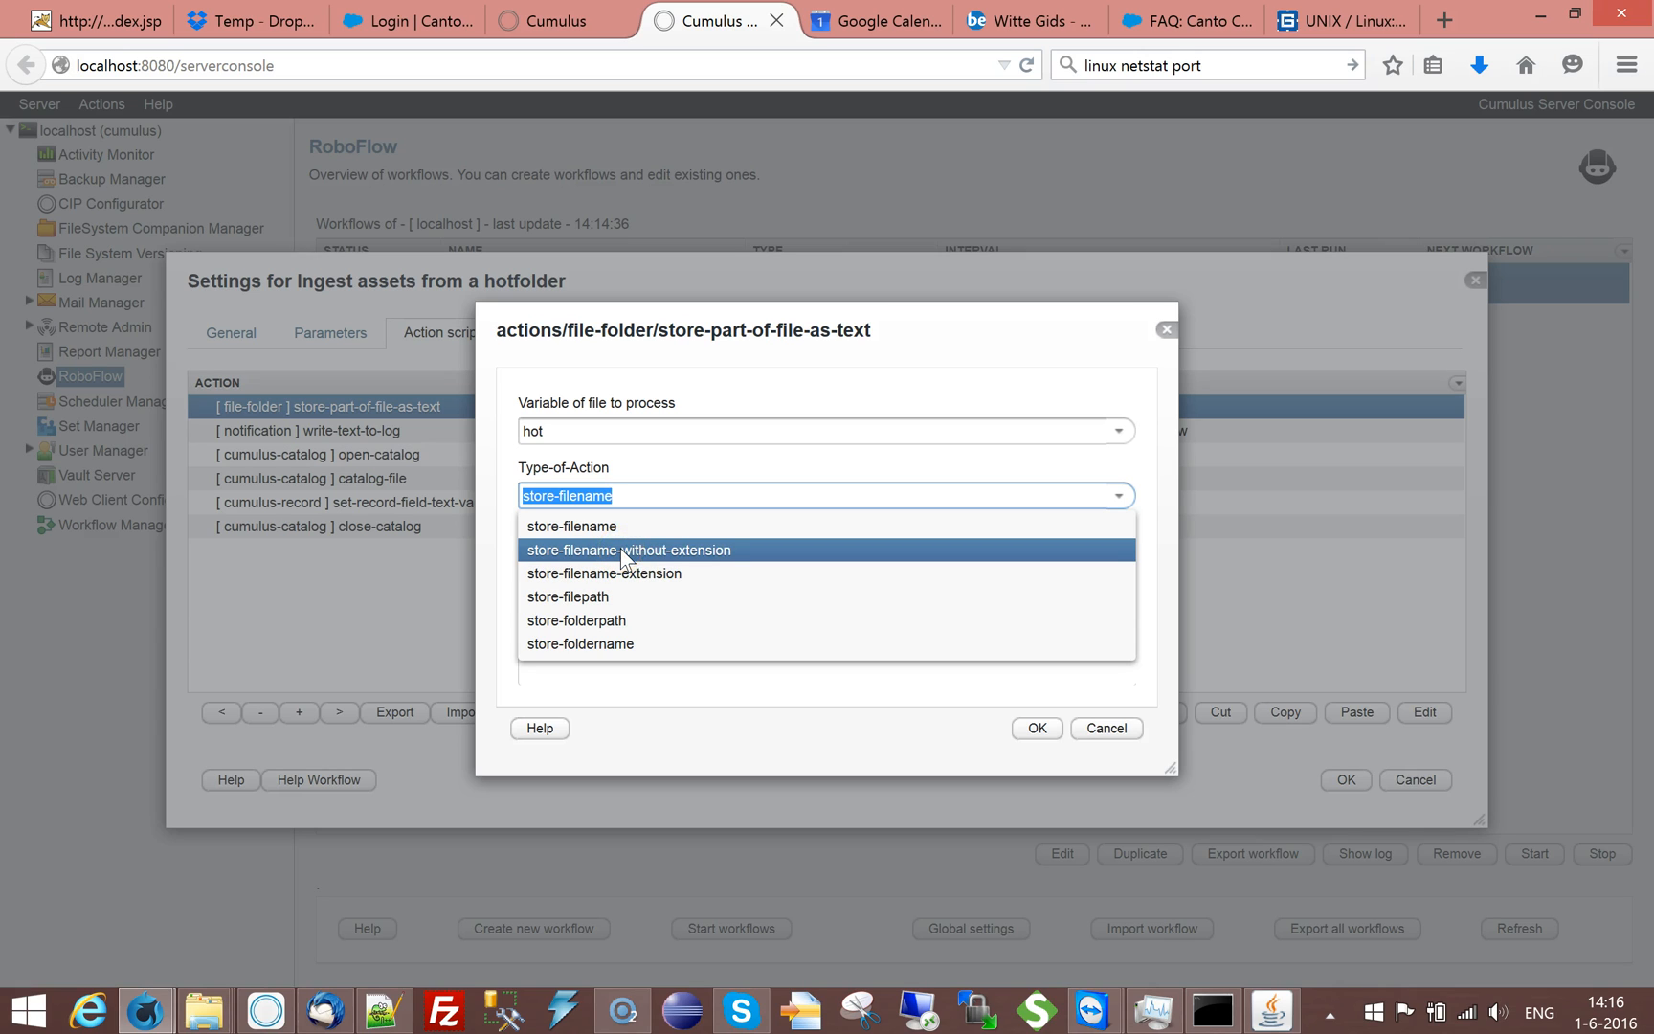
left_click(1106, 728)
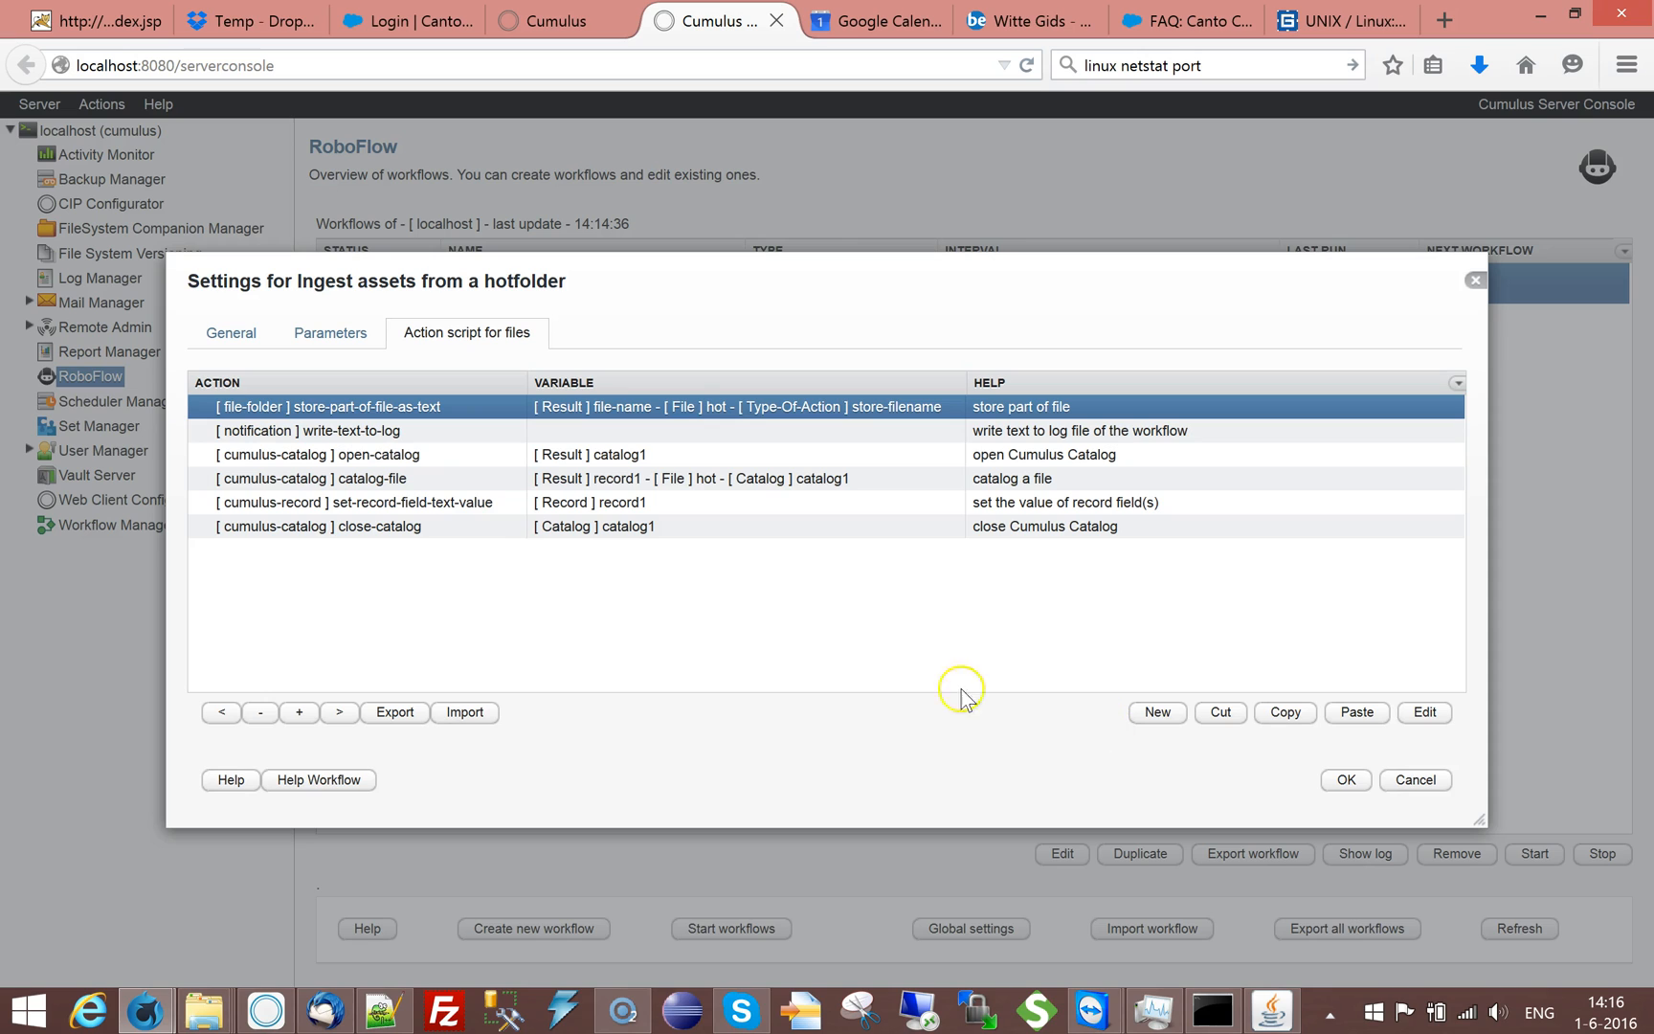
Inspect the hotsubfolder tag in the write-text-to-log action and compare it with the subfolder path in the record's Notes in Cumulus.
double_click(458, 433)
double_click(658, 495)
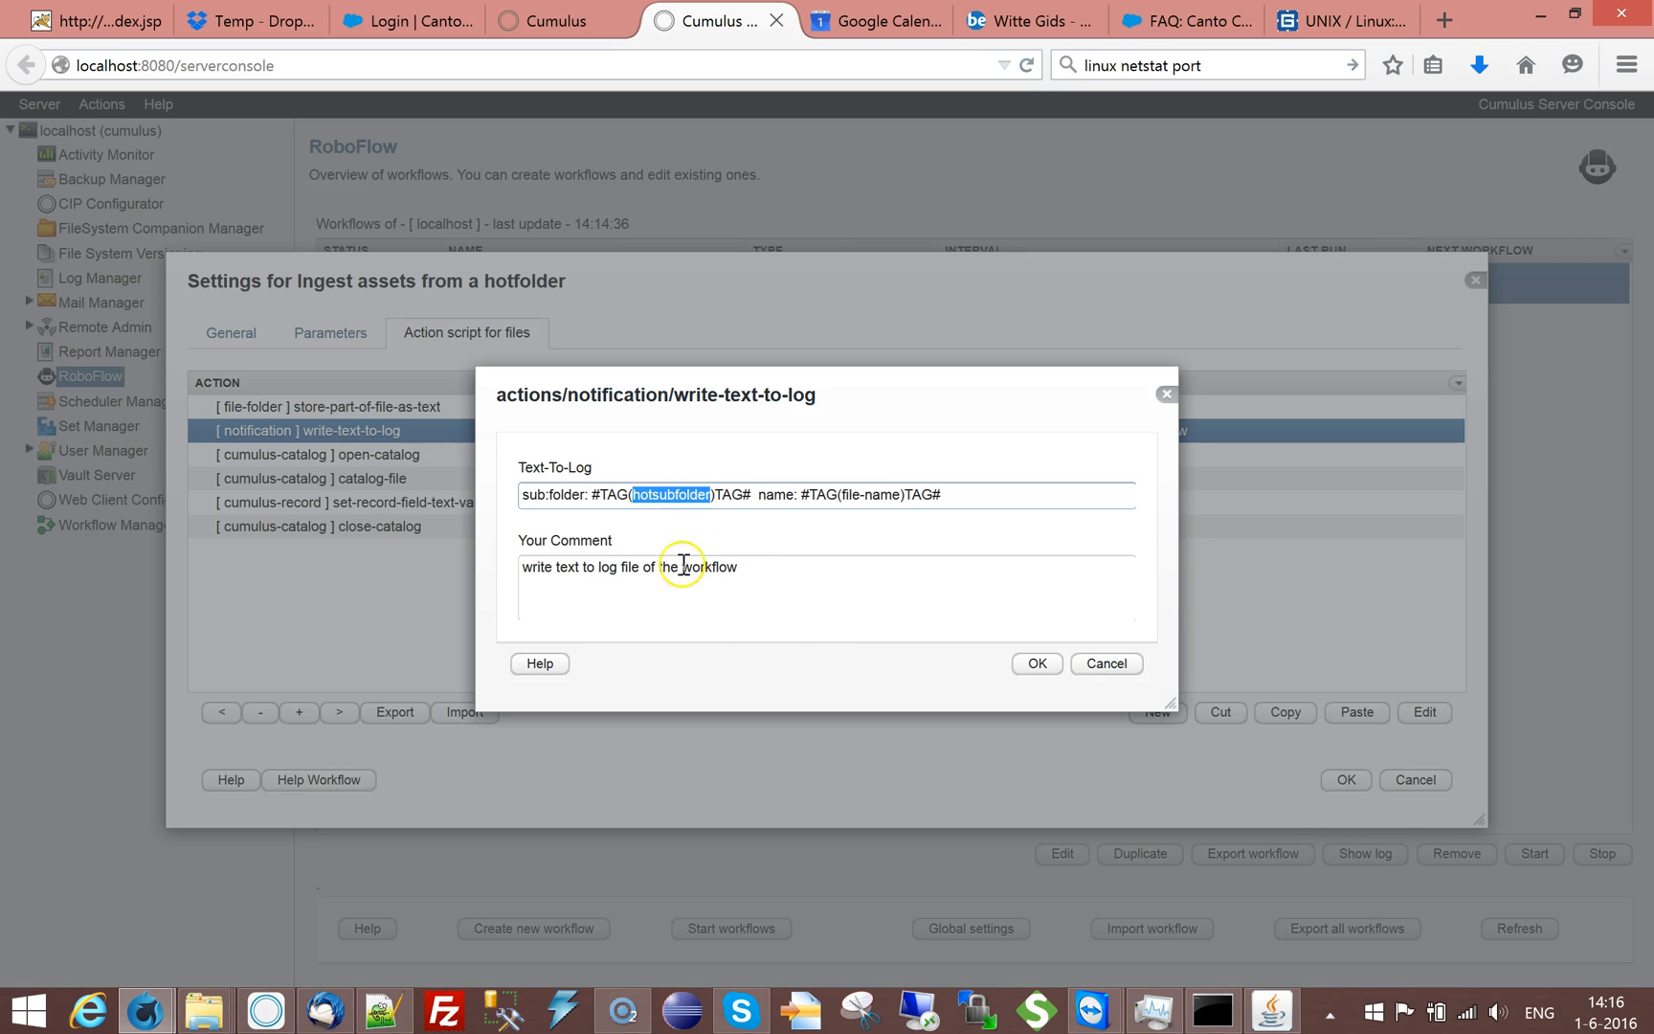
left_click(266, 1010)
left_click_drag(327, 691, 419, 691)
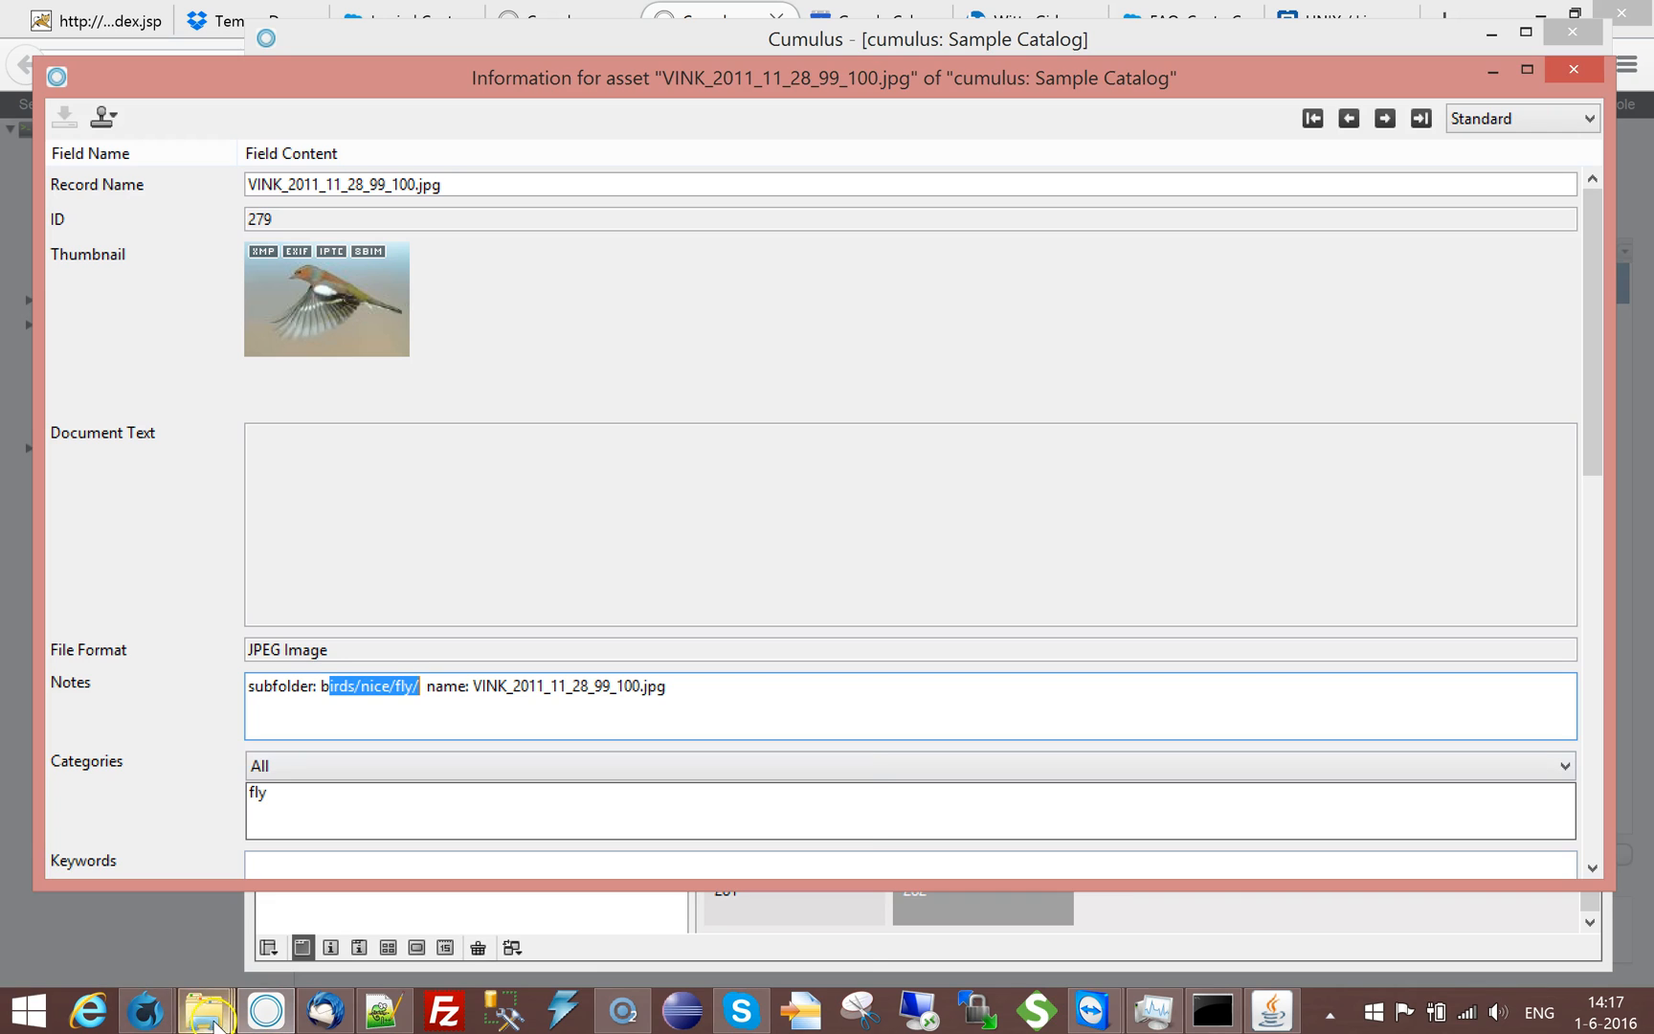
Check the nested nice and fly subfolders in File Explorer against the subfolder path in the record's Notes in Cumulus.
mouse_move(204, 1010)
left_click(399, 950)
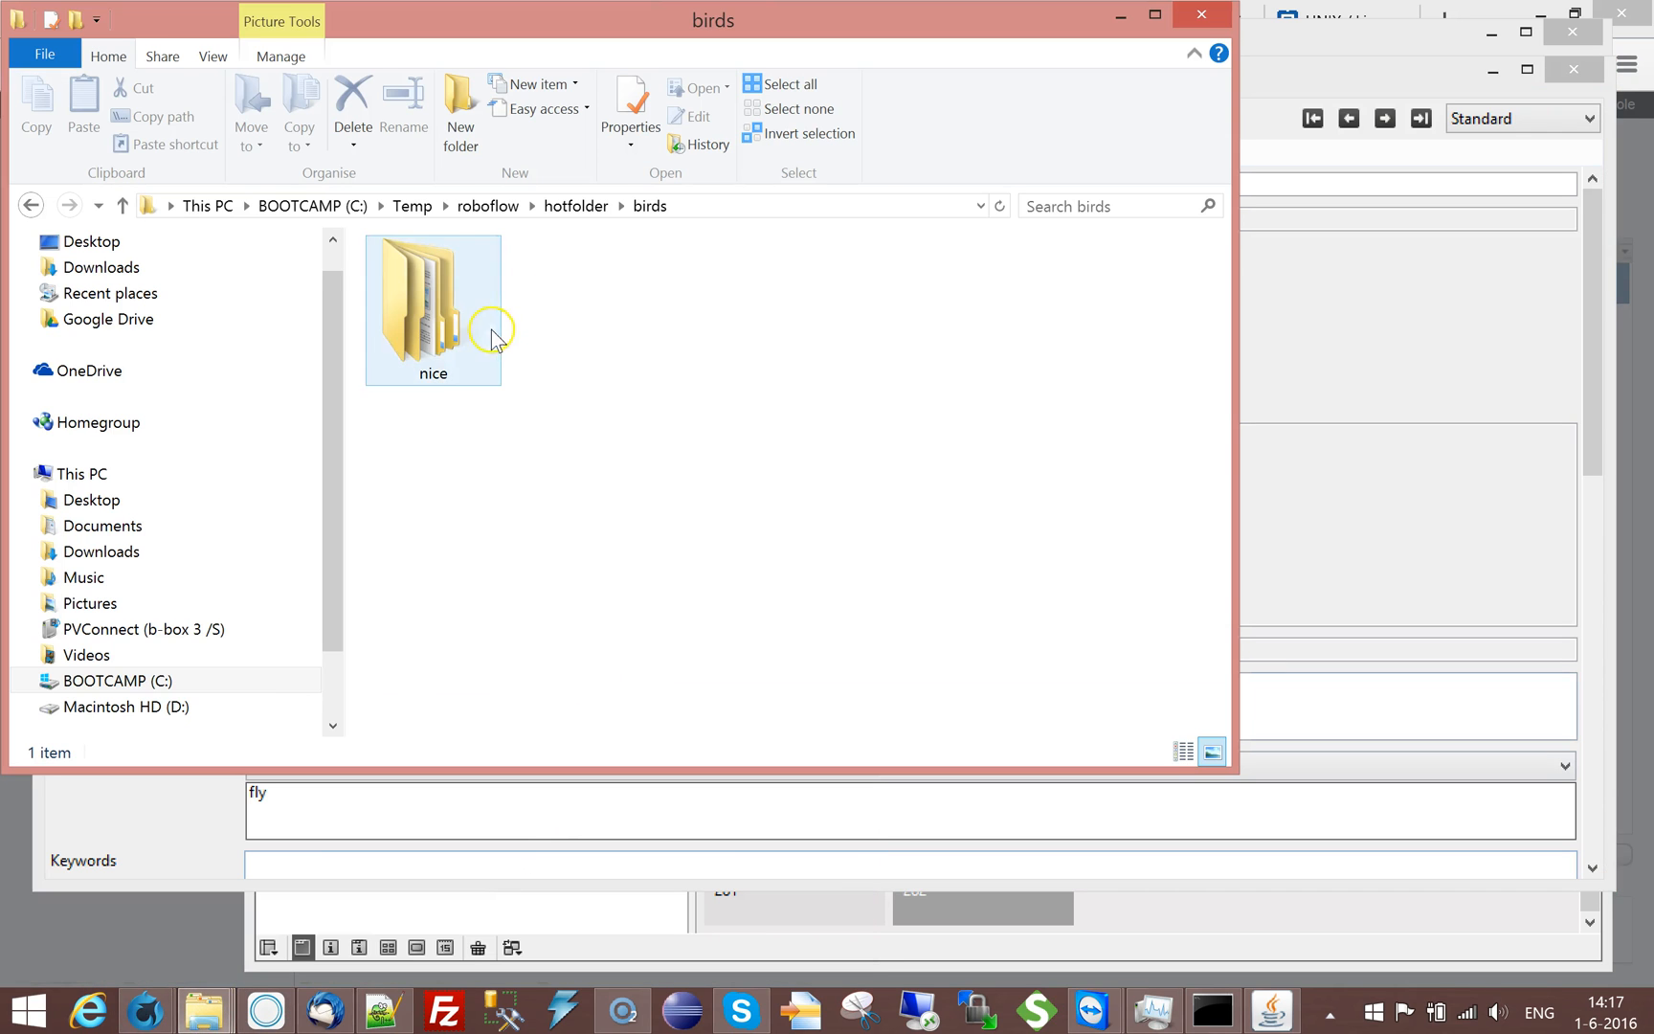
double_click(417, 299)
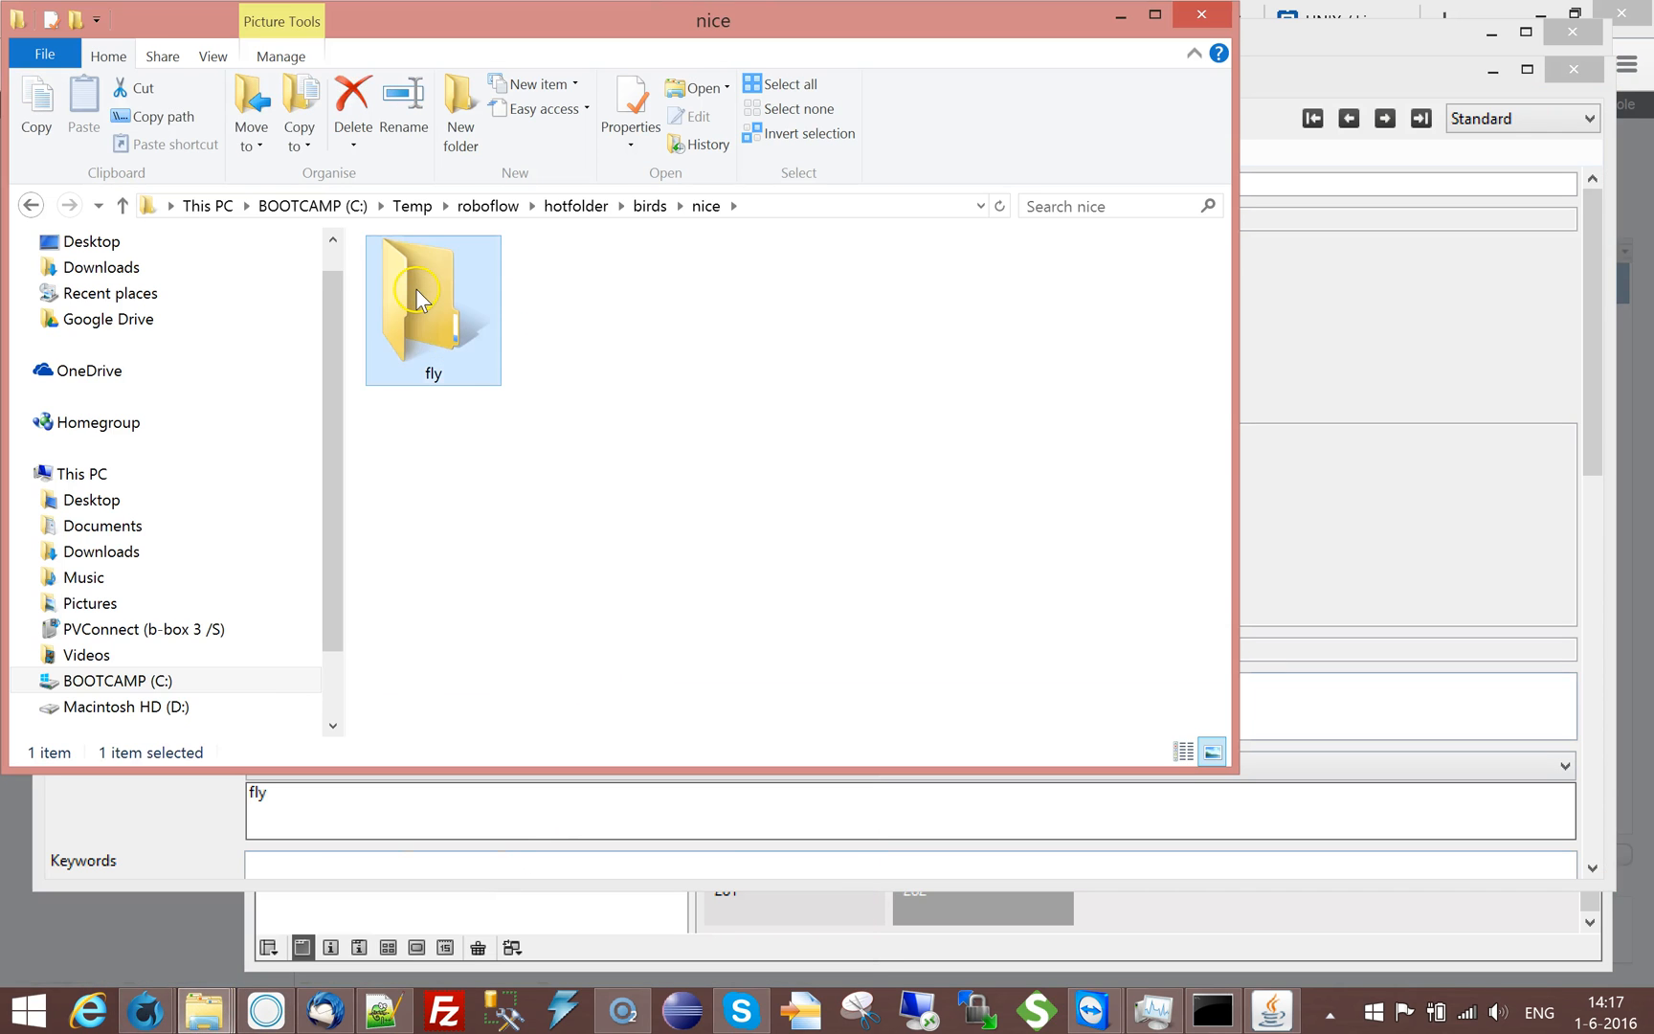
double_click(417, 299)
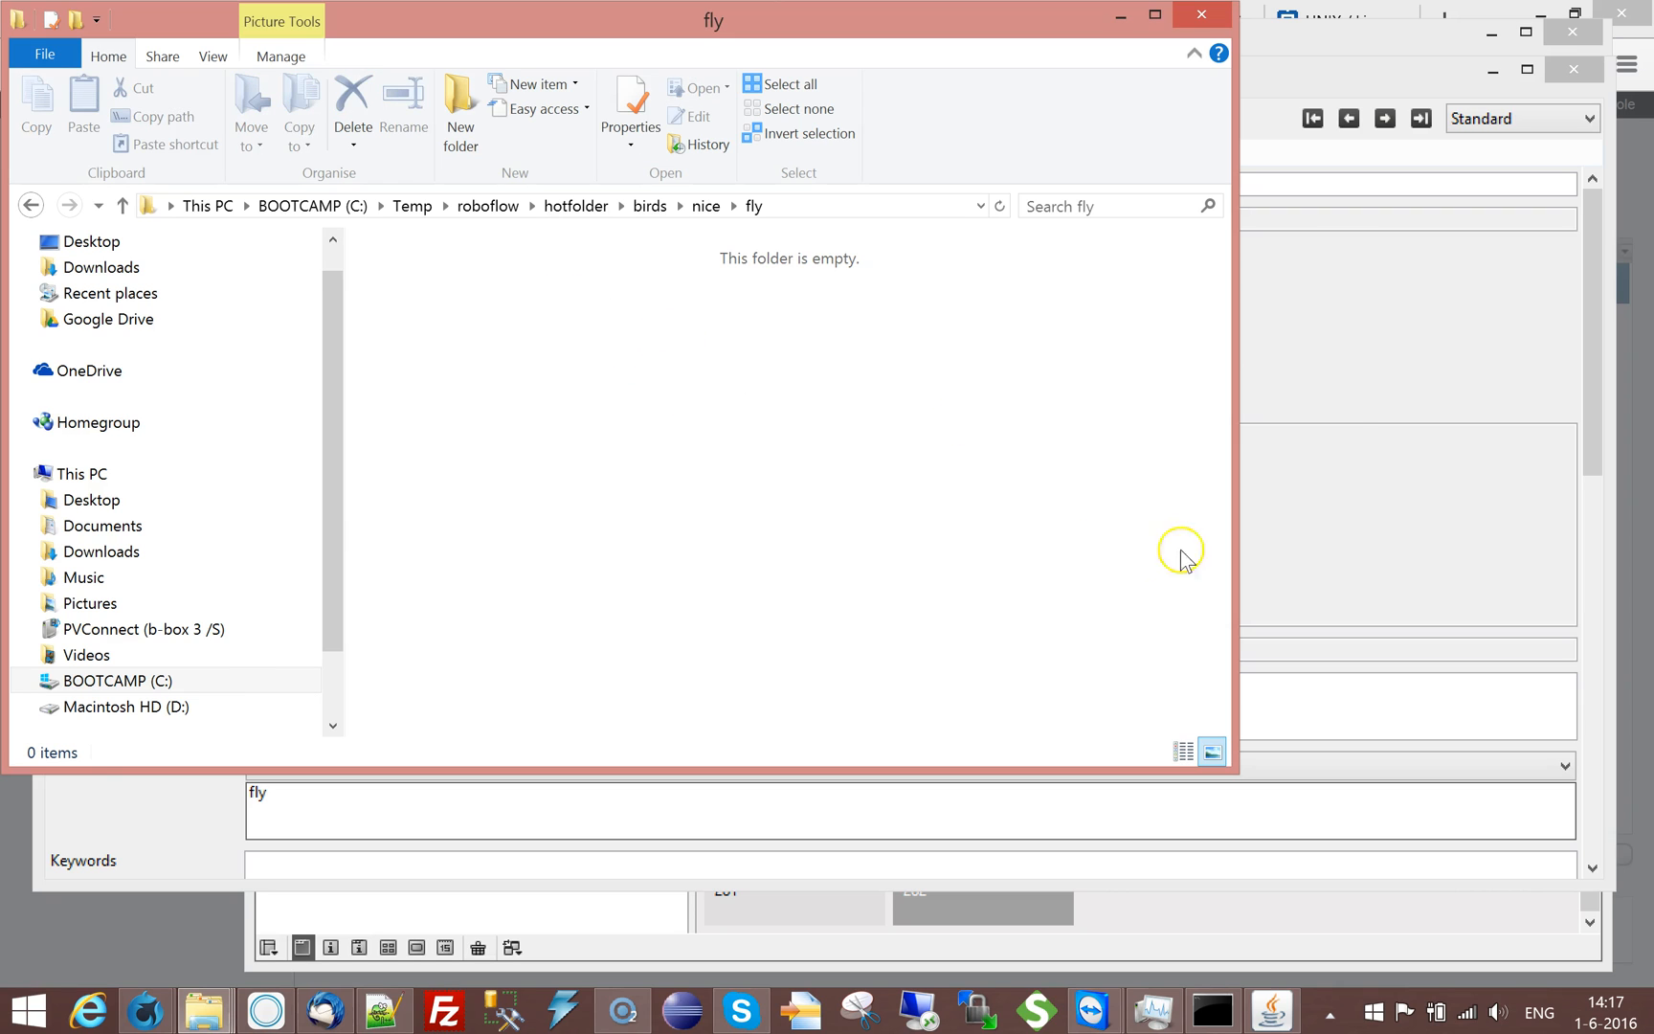
left_click(1358, 443)
left_click_drag(321, 686, 414, 686)
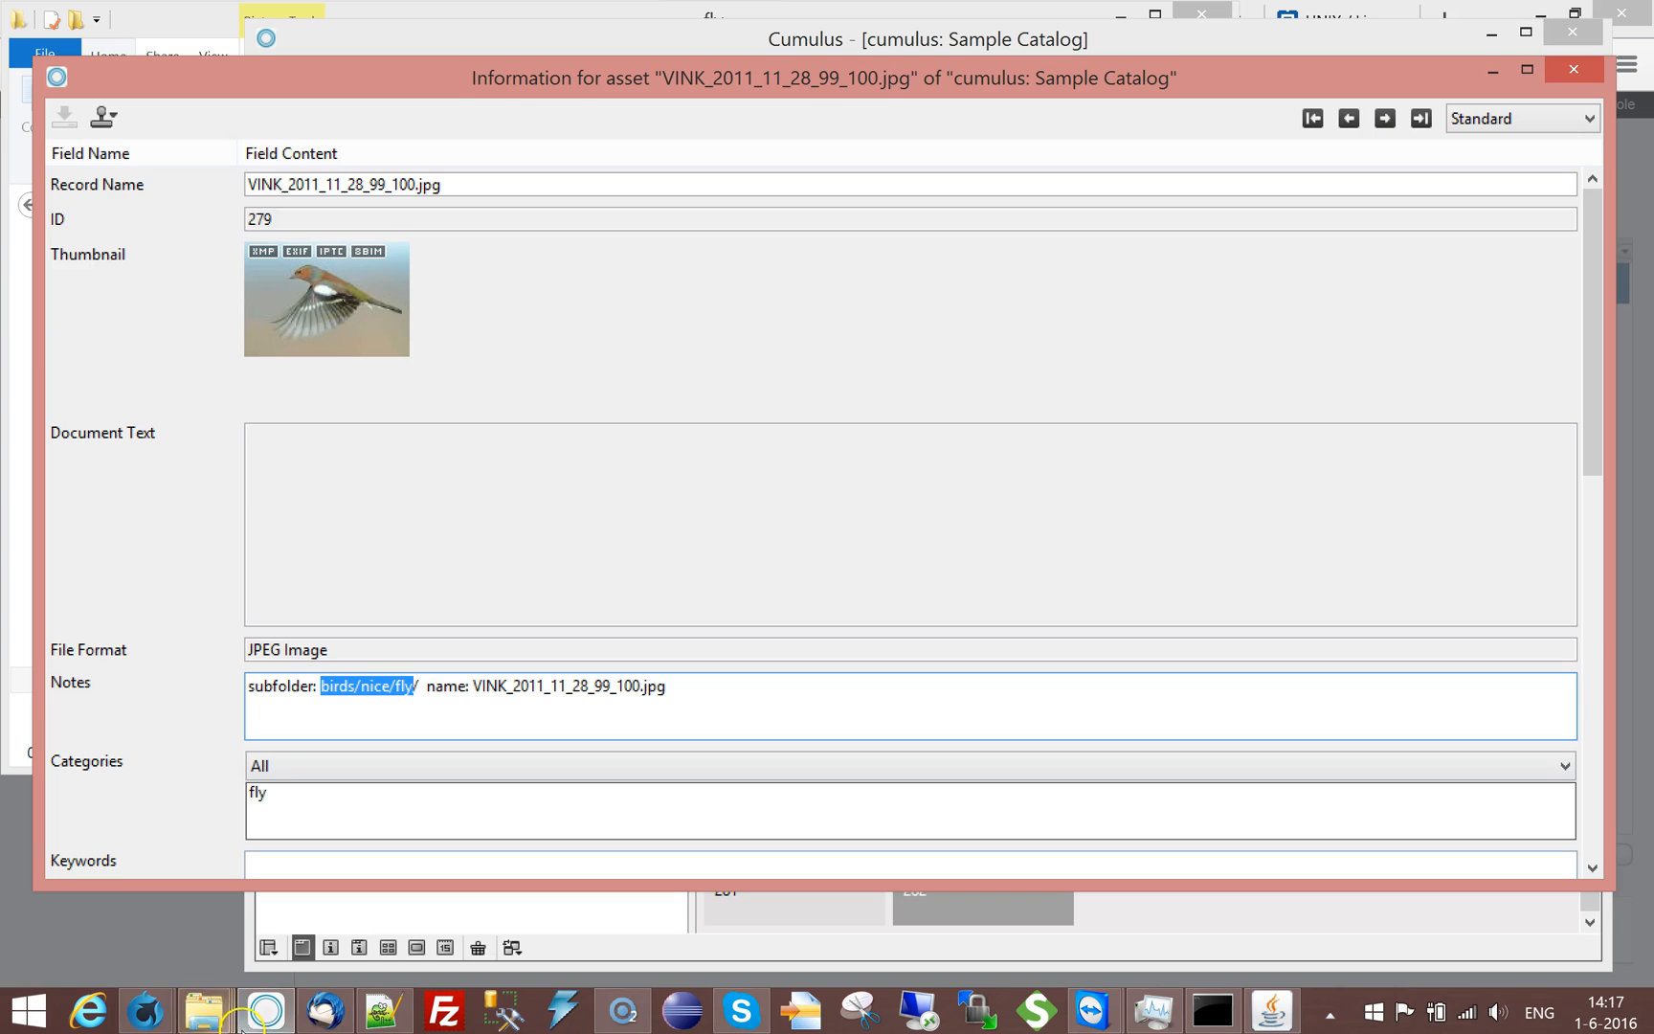
Back in the Server Console, close the write-text-to-log action without changes and review the open-catalog and catalog-file entries.
left_click(148, 1013)
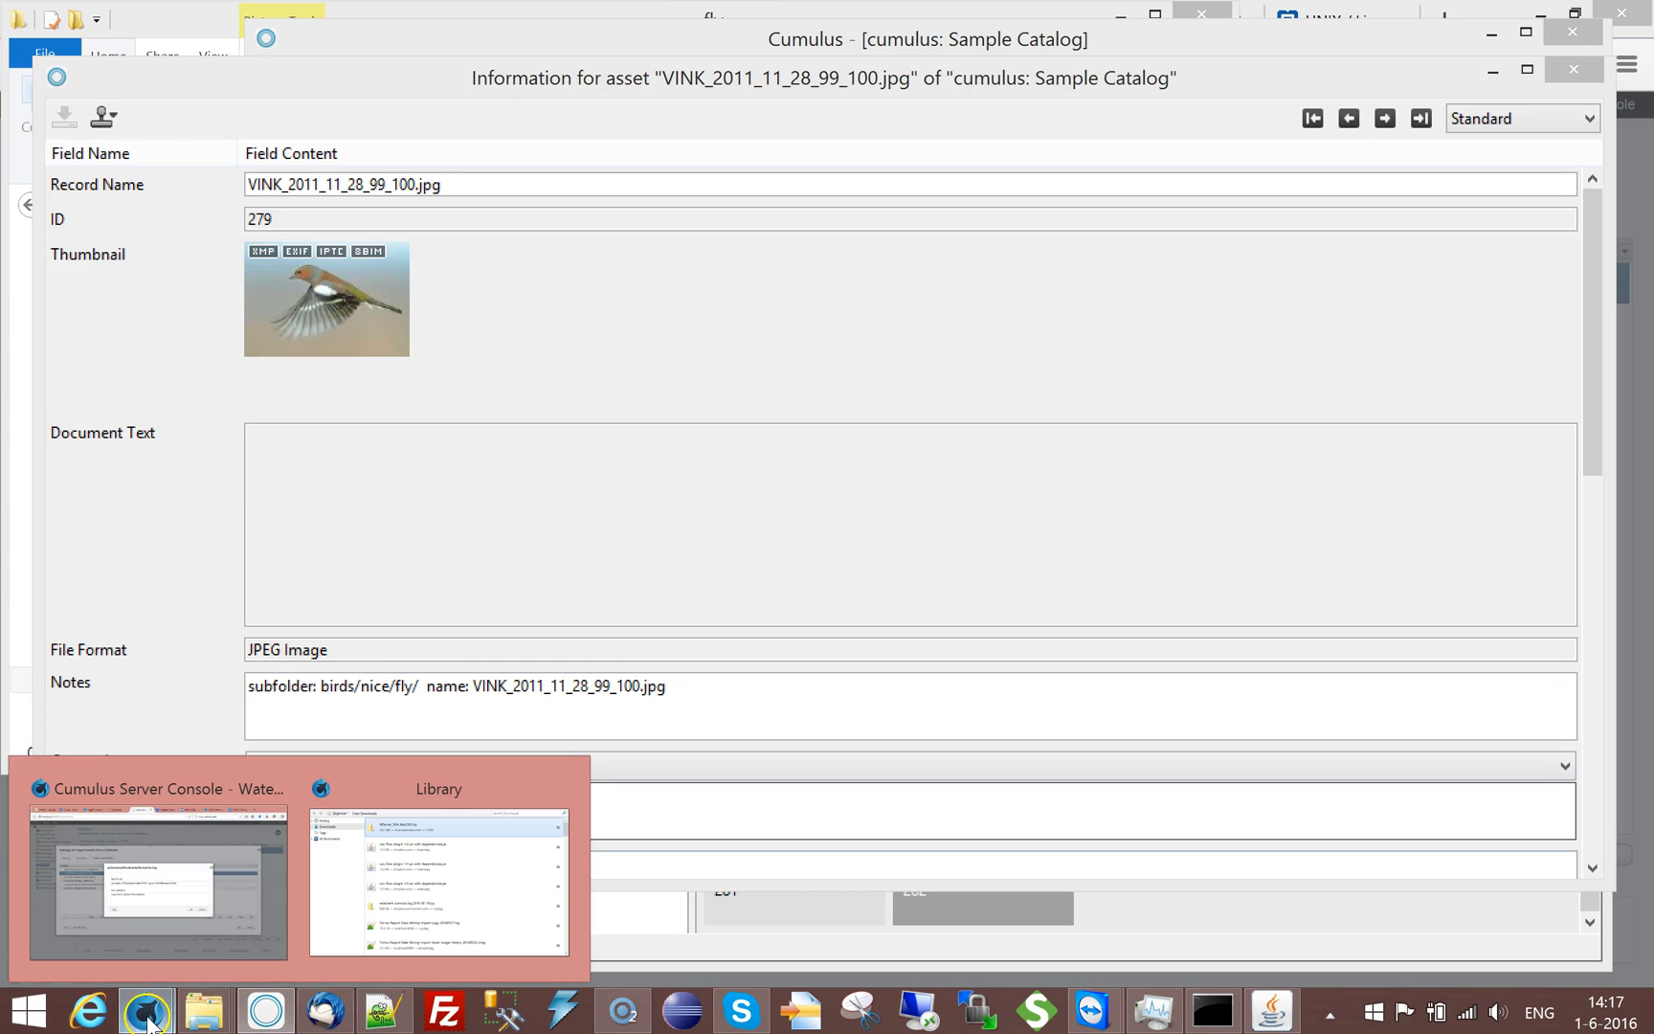
left_click(163, 914)
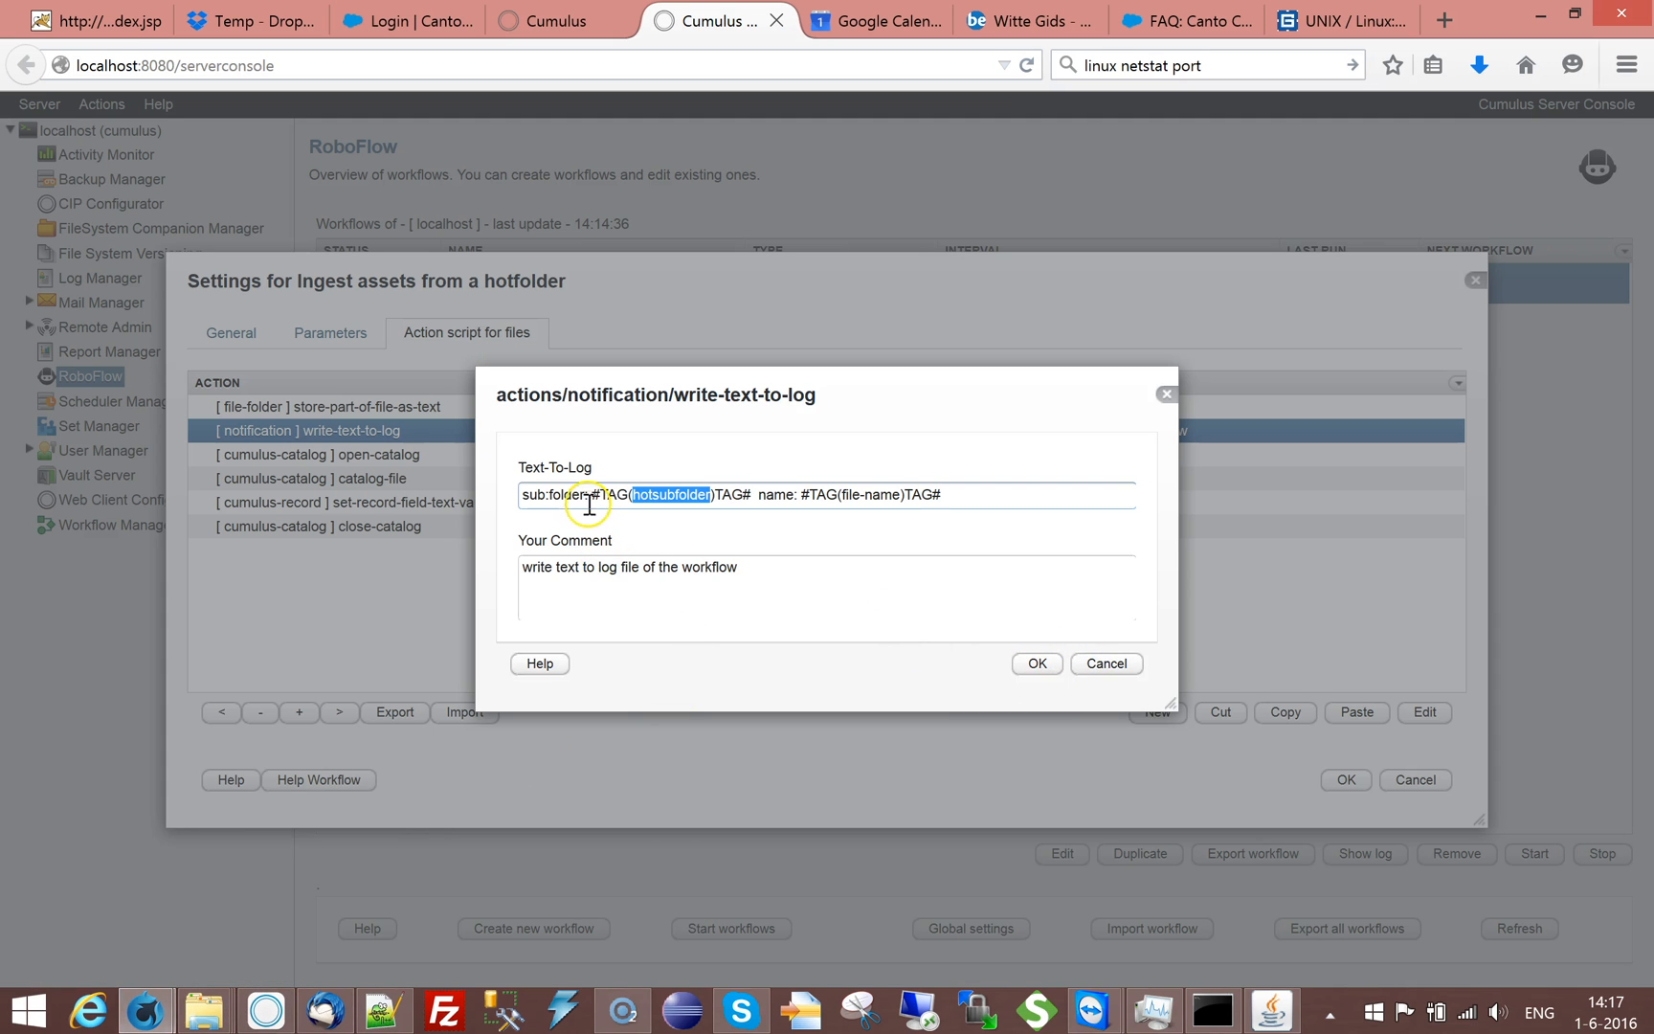
left_click(1101, 663)
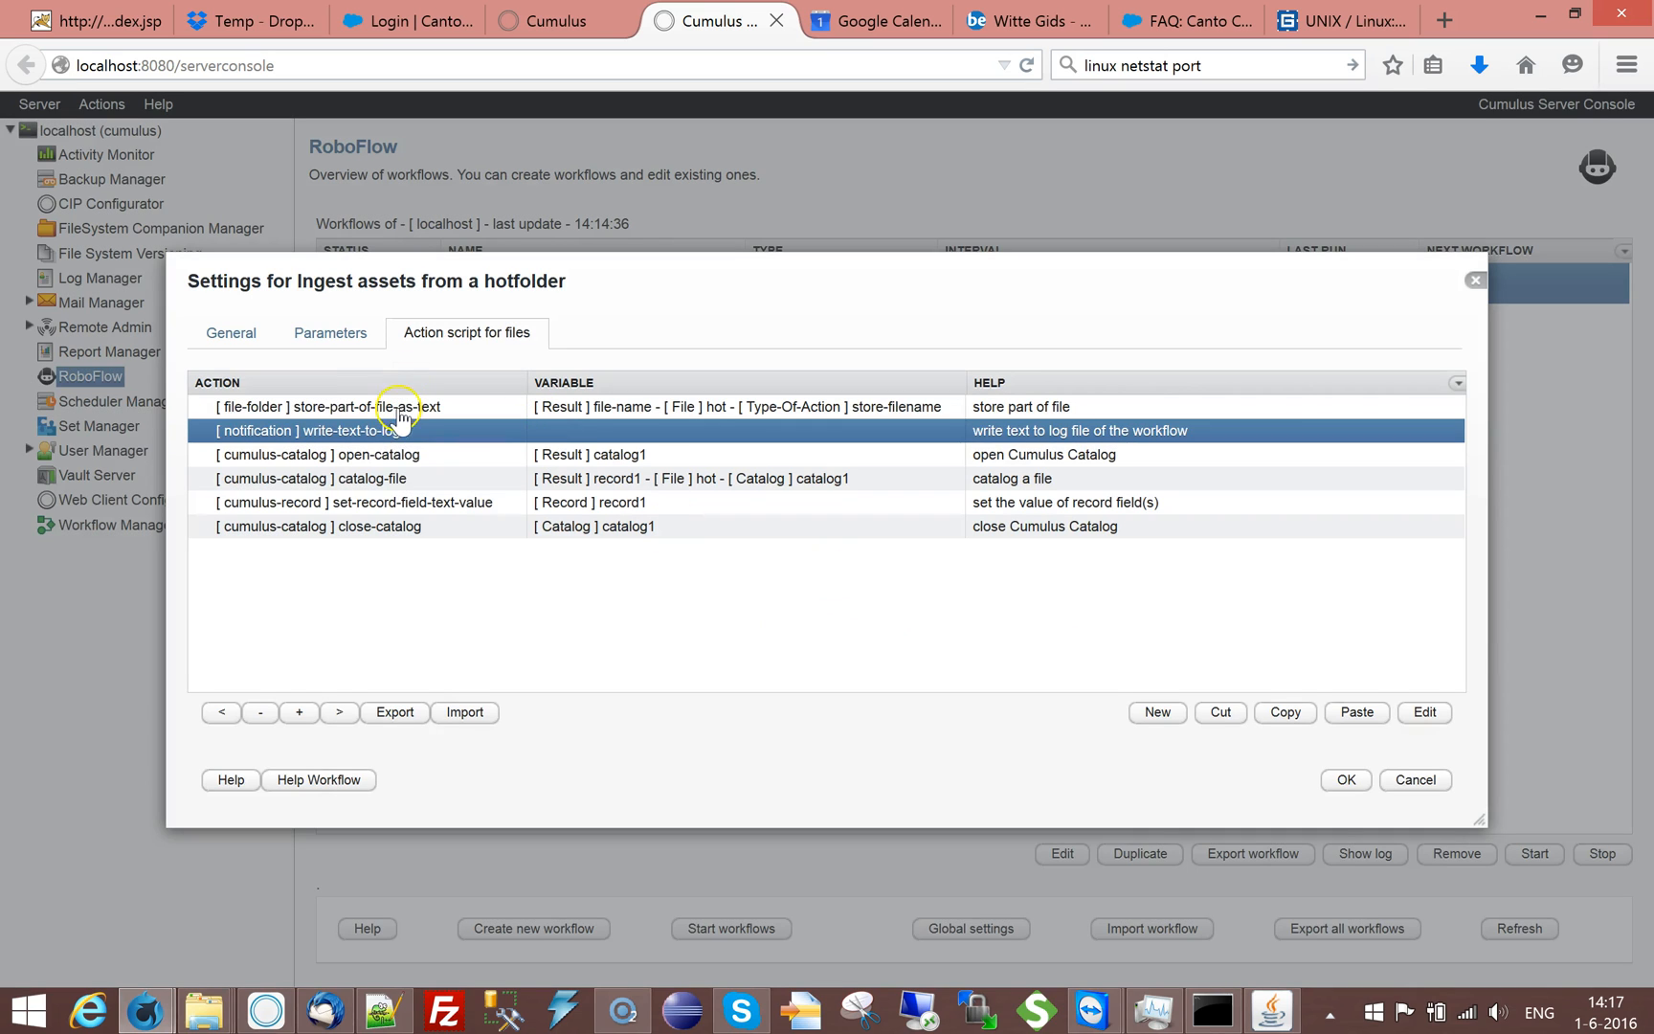
left_click(400, 458)
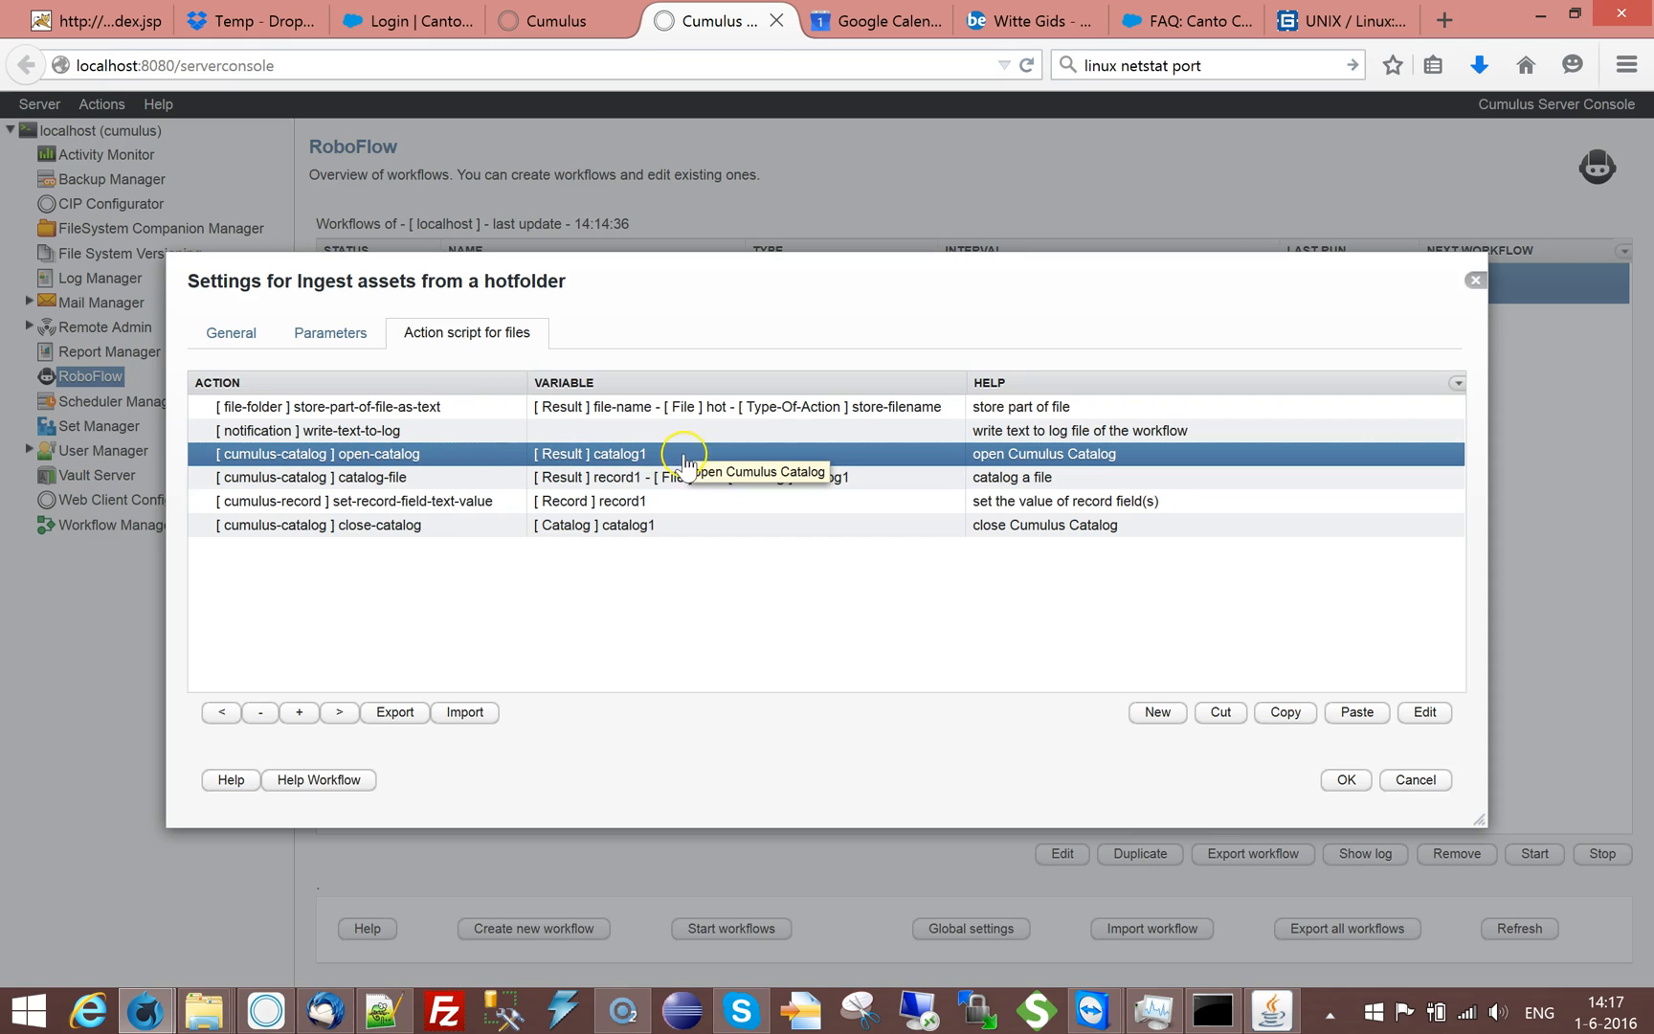
left_click(468, 487)
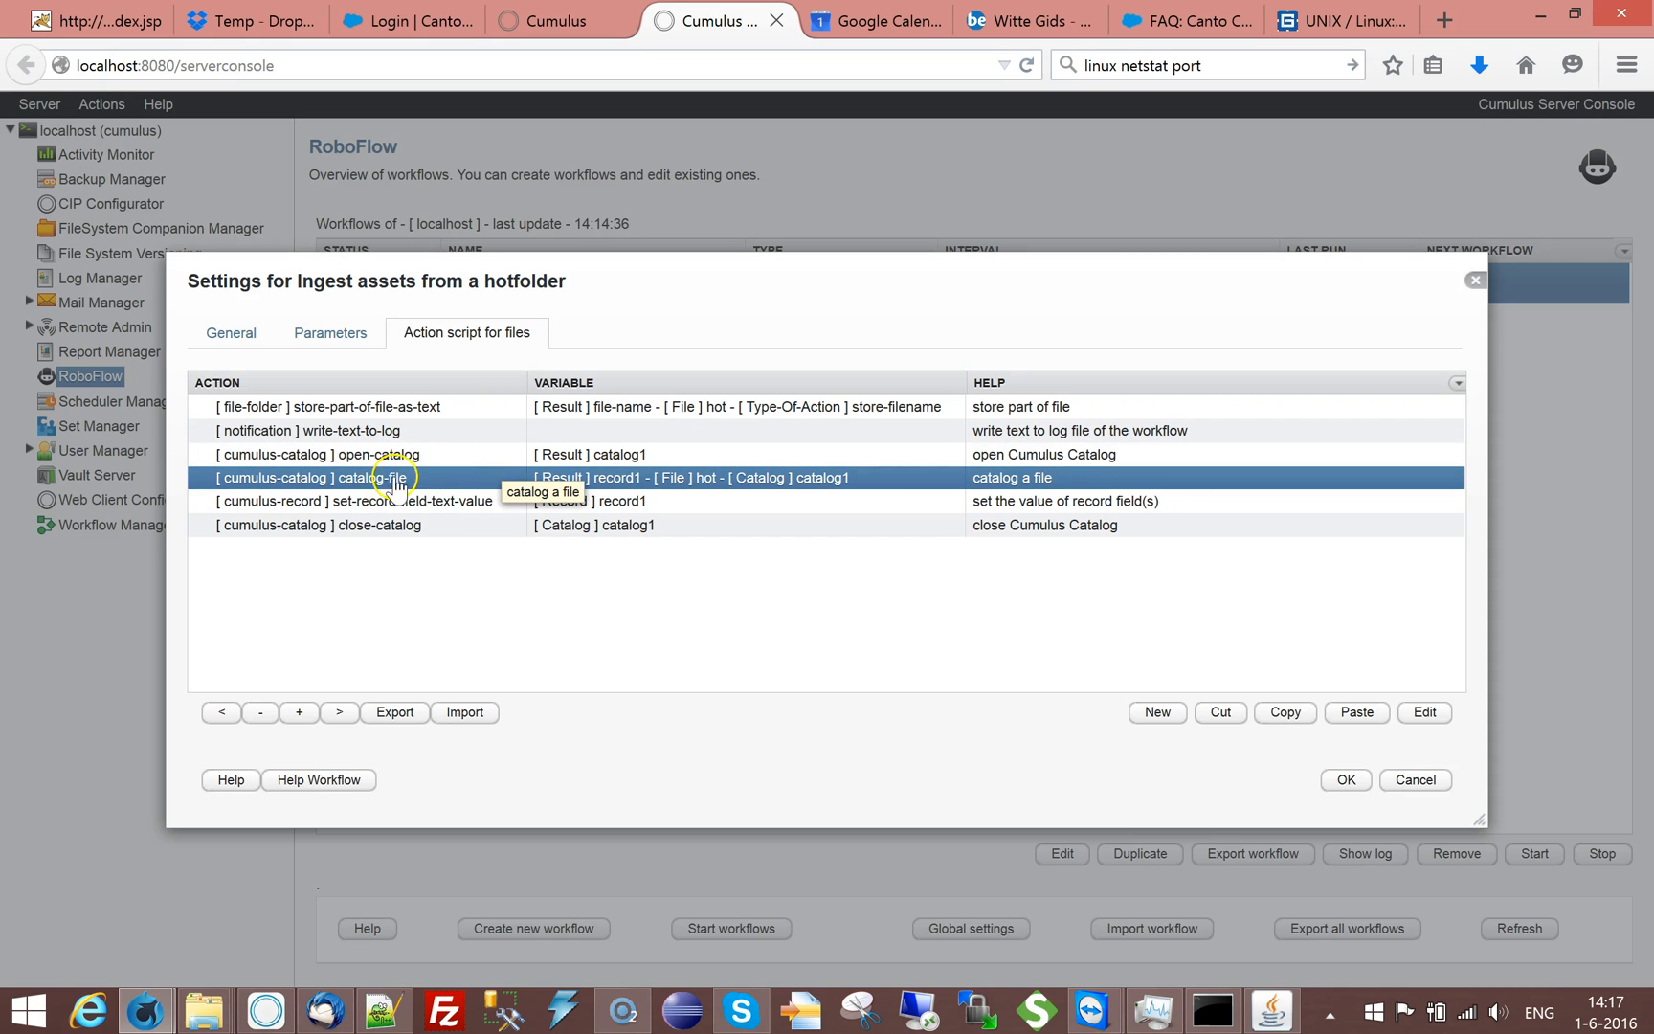
Open the set-record-field-text-value action and examine the hotsubfolder and file-name tags in its Text-Value.
left_click(442, 509)
double_click(438, 510)
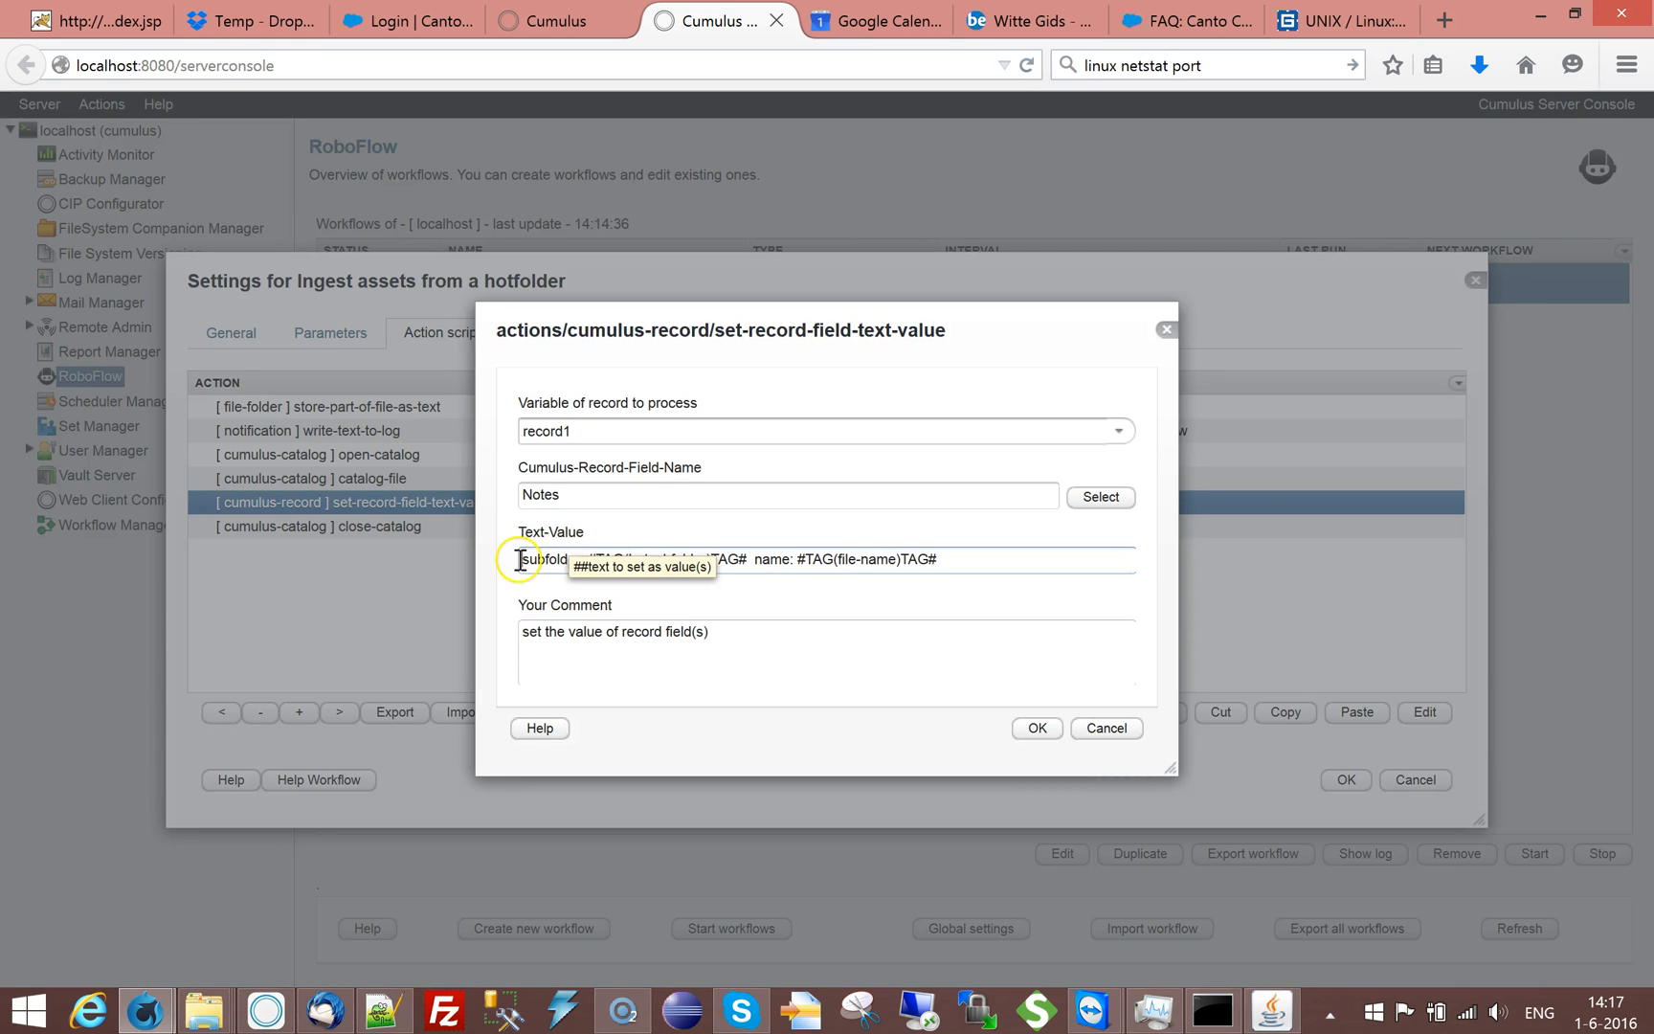
left_click_drag(523, 562, 953, 561)
left_click(967, 567)
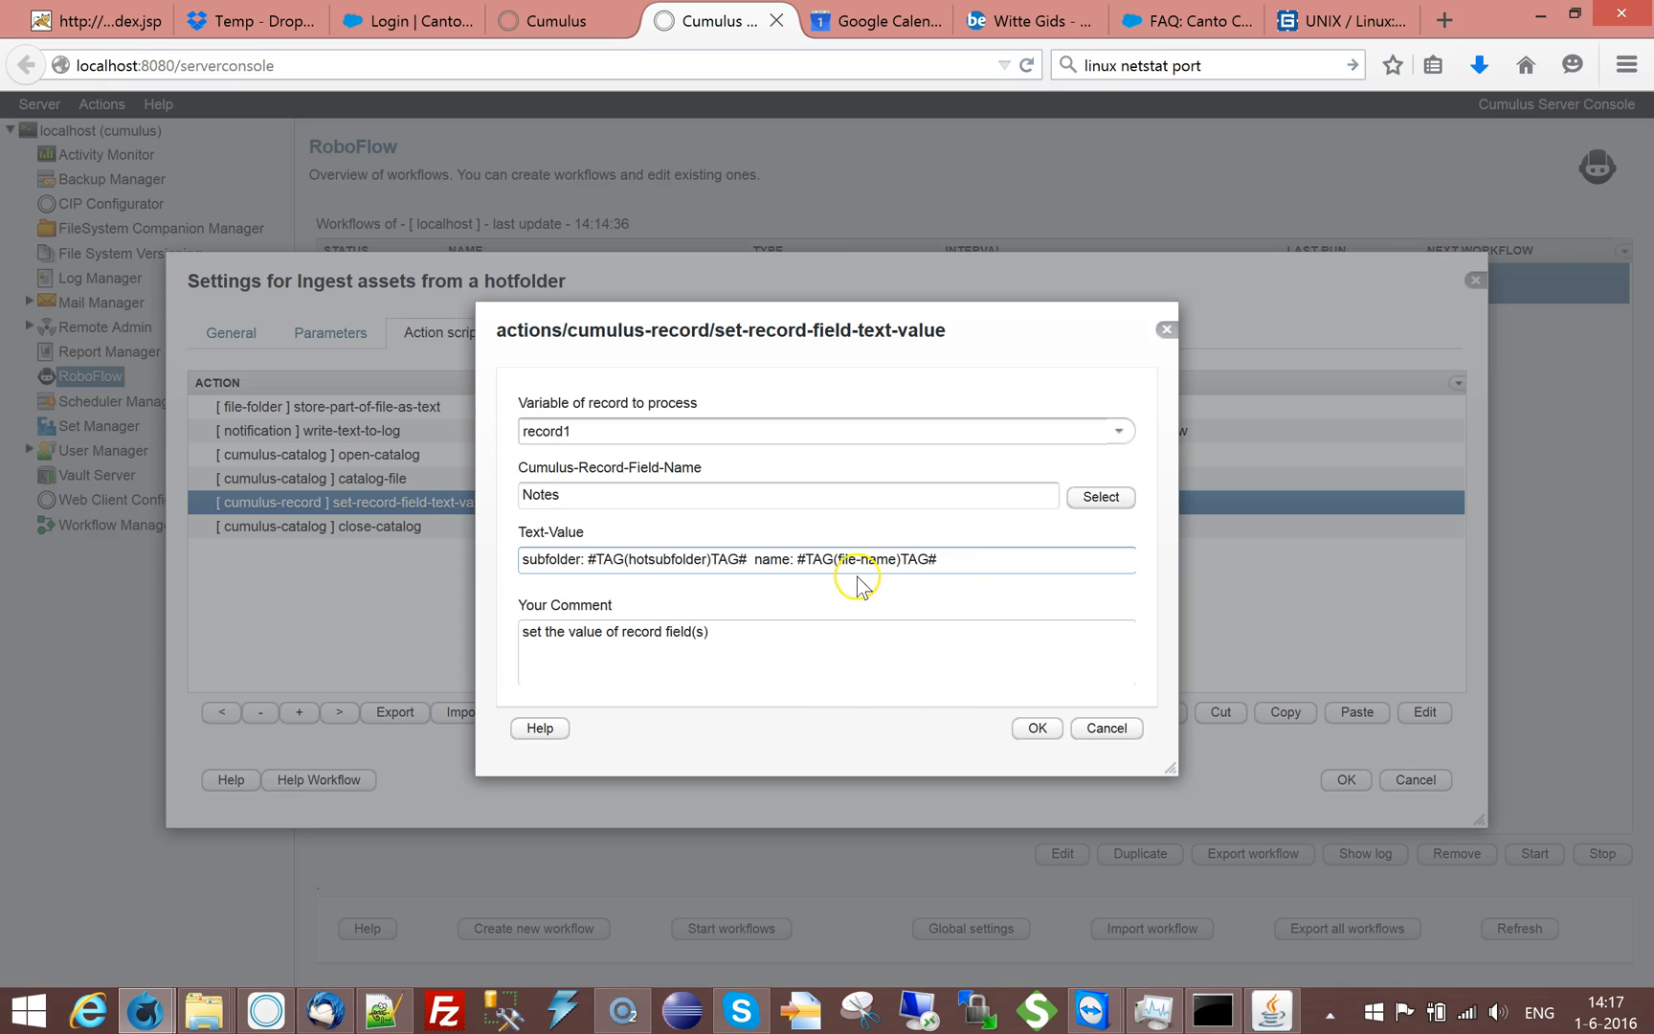
left_click_drag(797, 559, 957, 565)
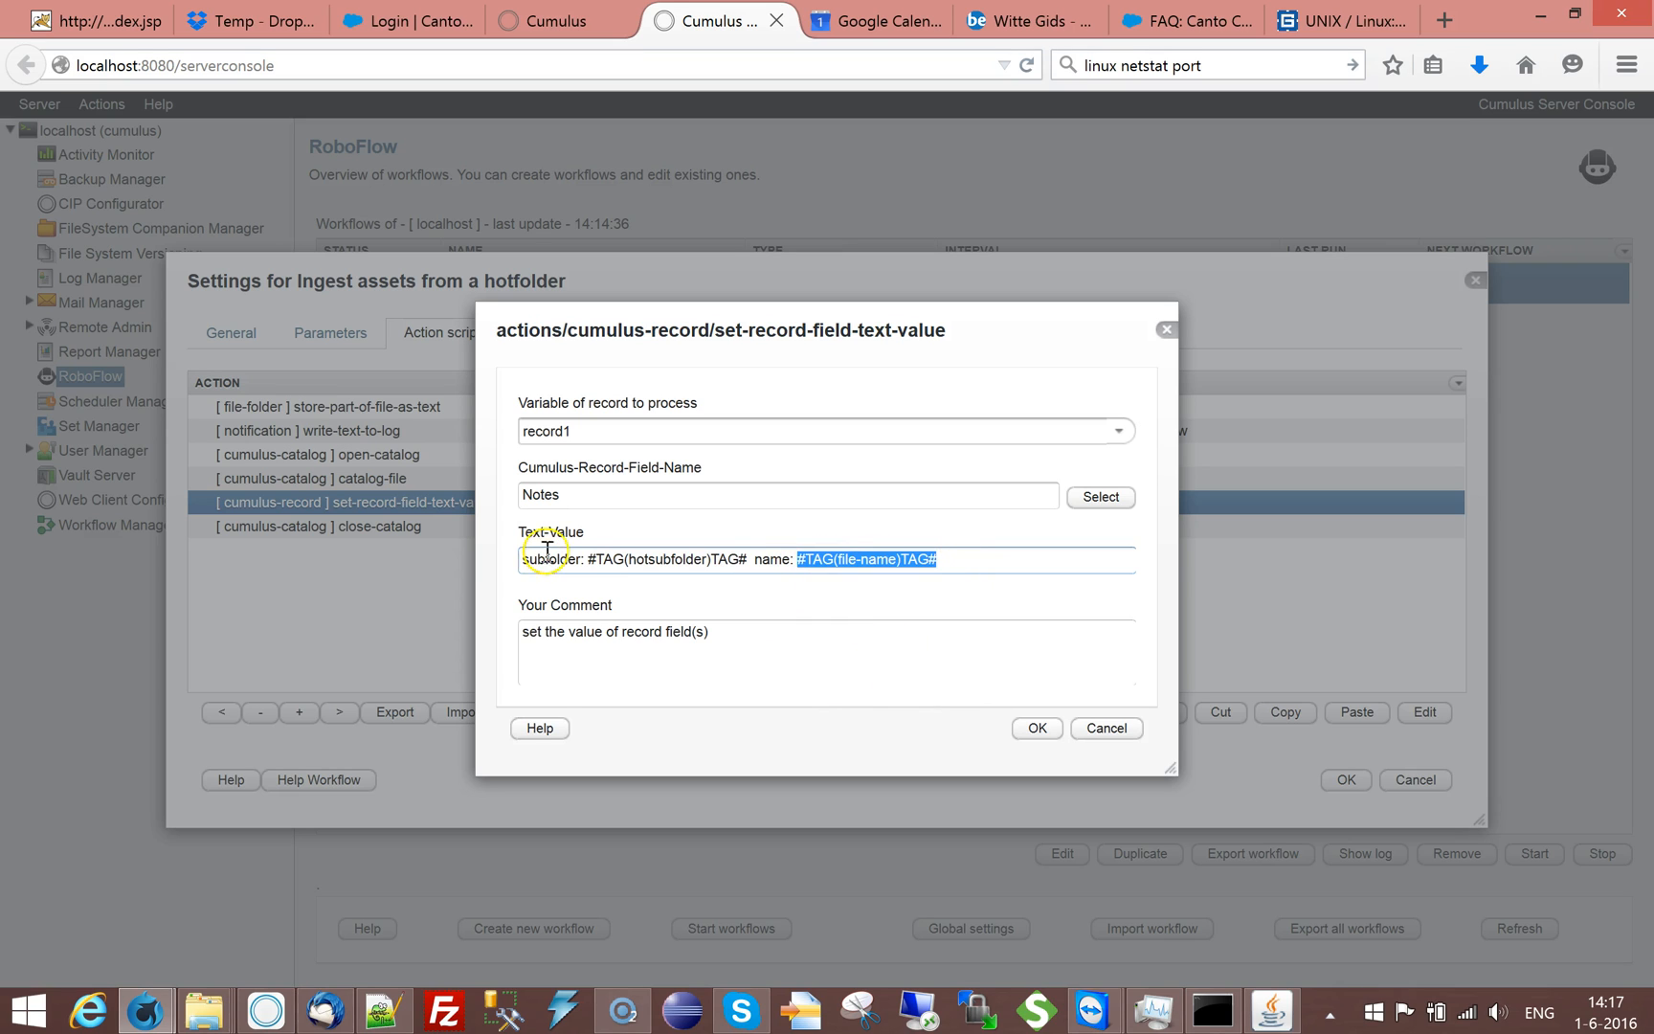
left_click_drag(587, 559, 743, 562)
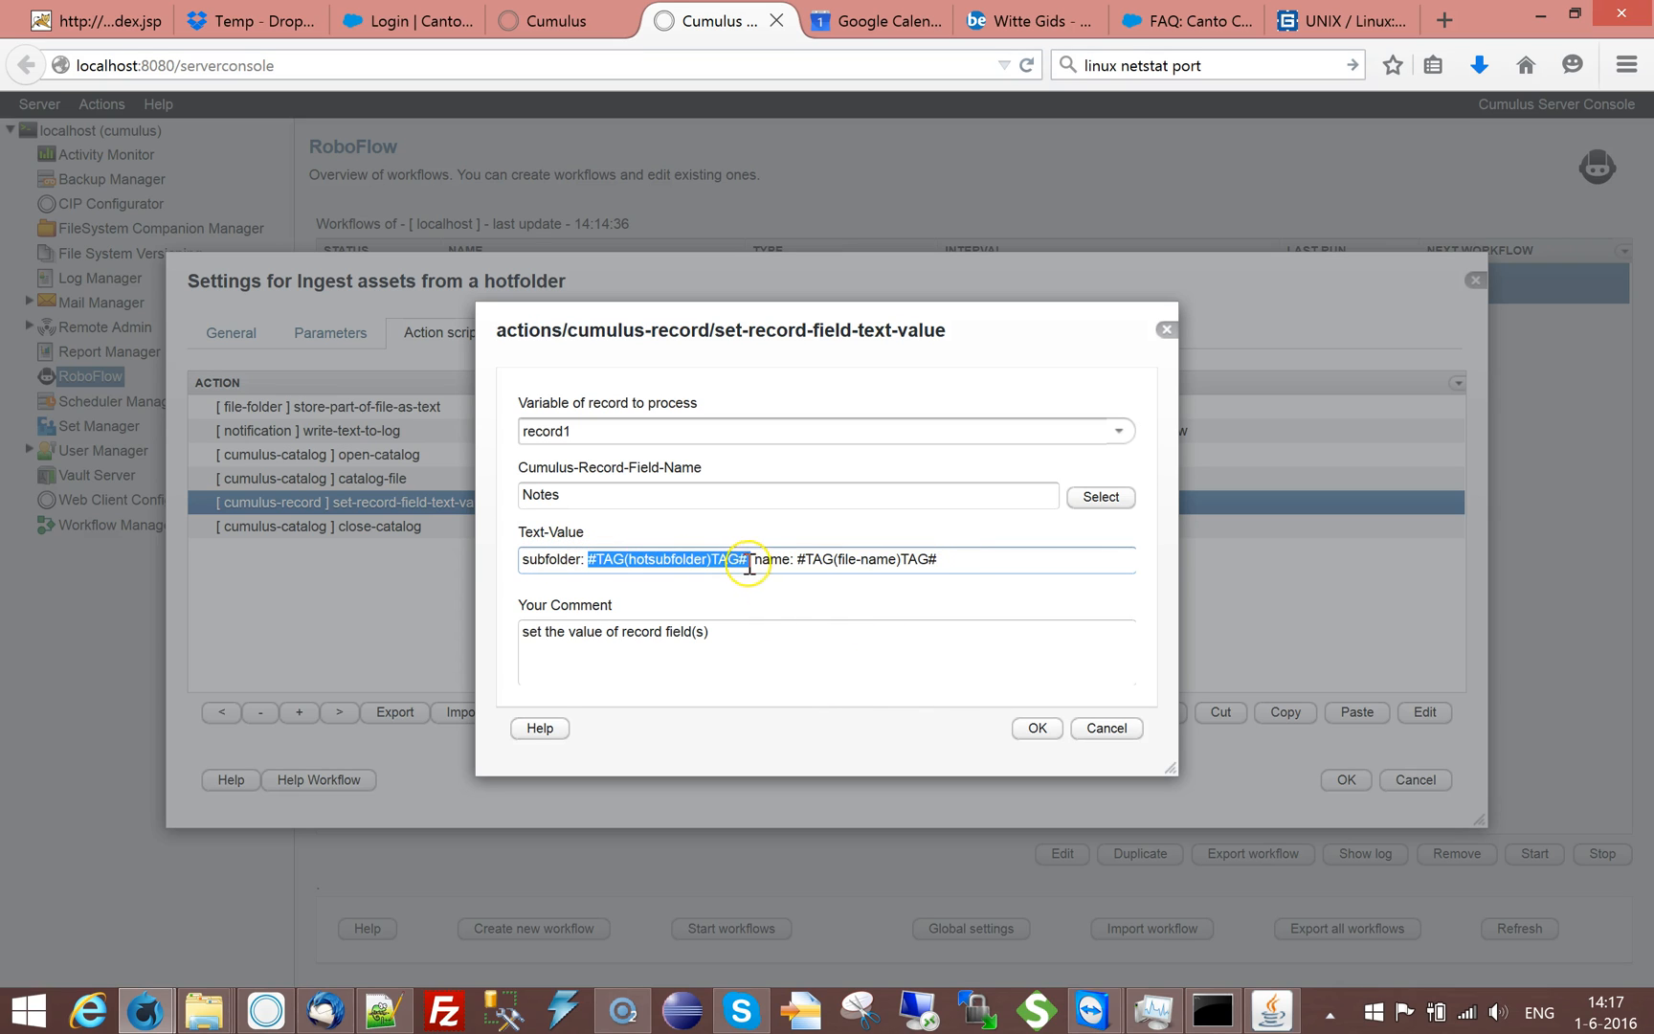
left_click(834, 560)
left_click_drag(798, 560, 933, 561)
left_click(833, 565)
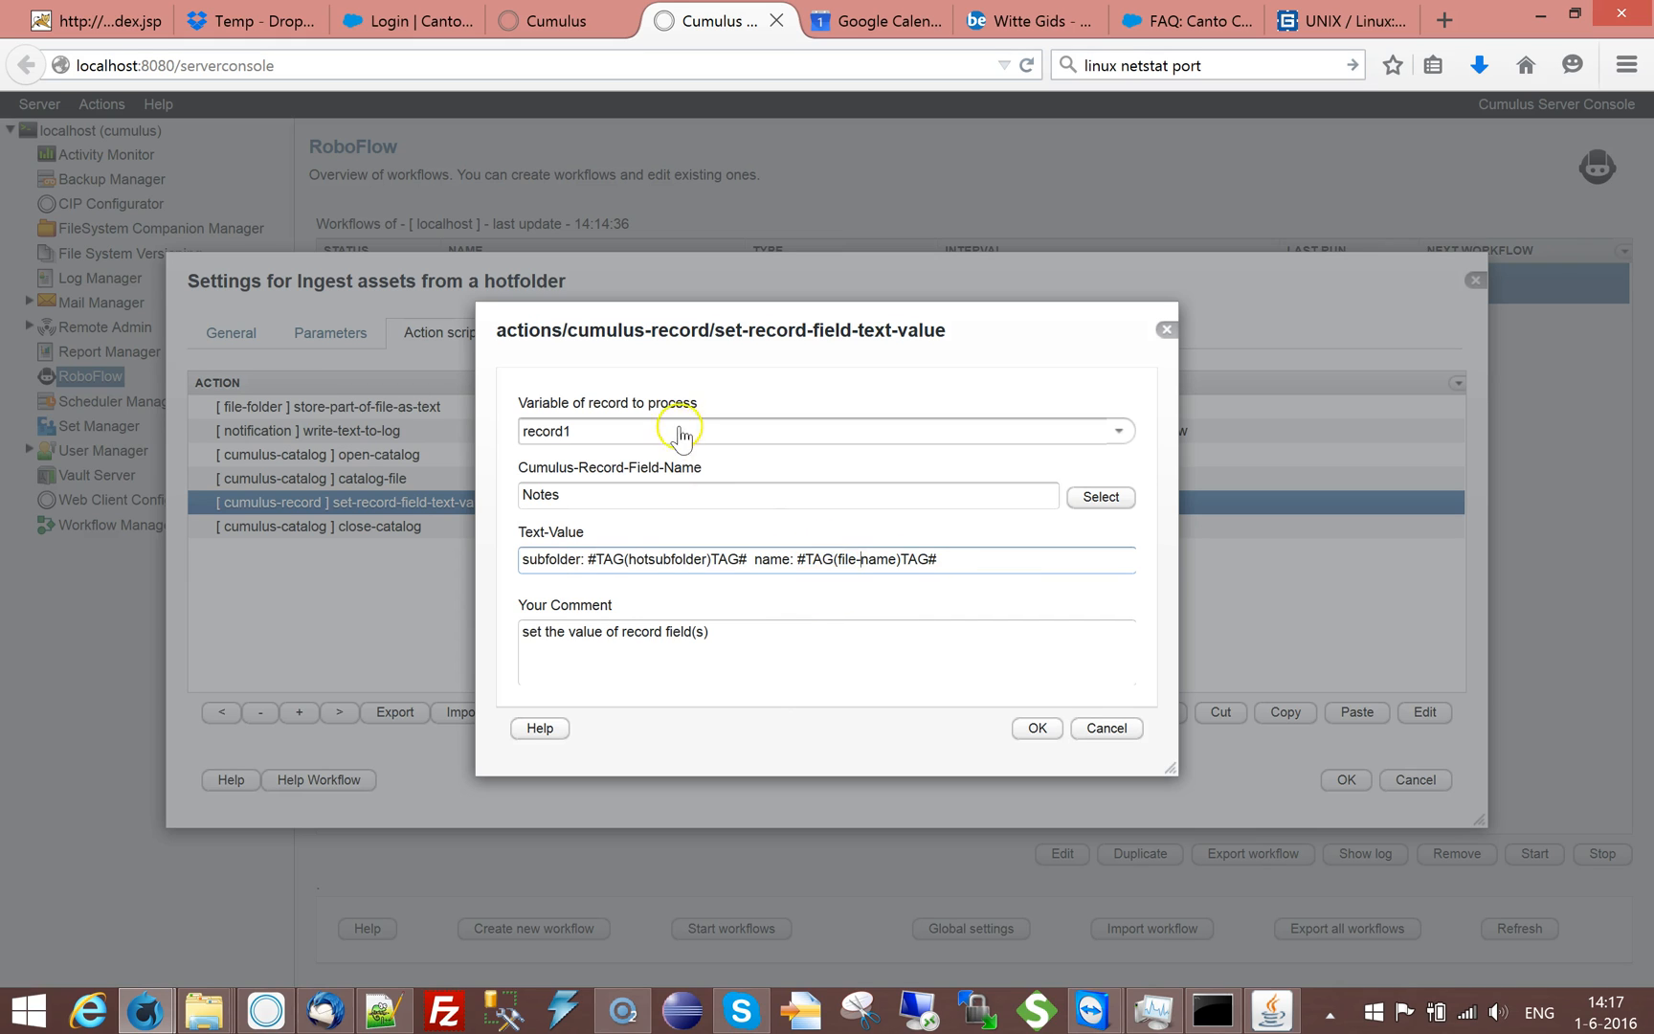
Move the action dialog aside to check the script's variables, and inspect the hotsubfolder tag in Text-Value.
left_click_drag(668, 328, 568, 431)
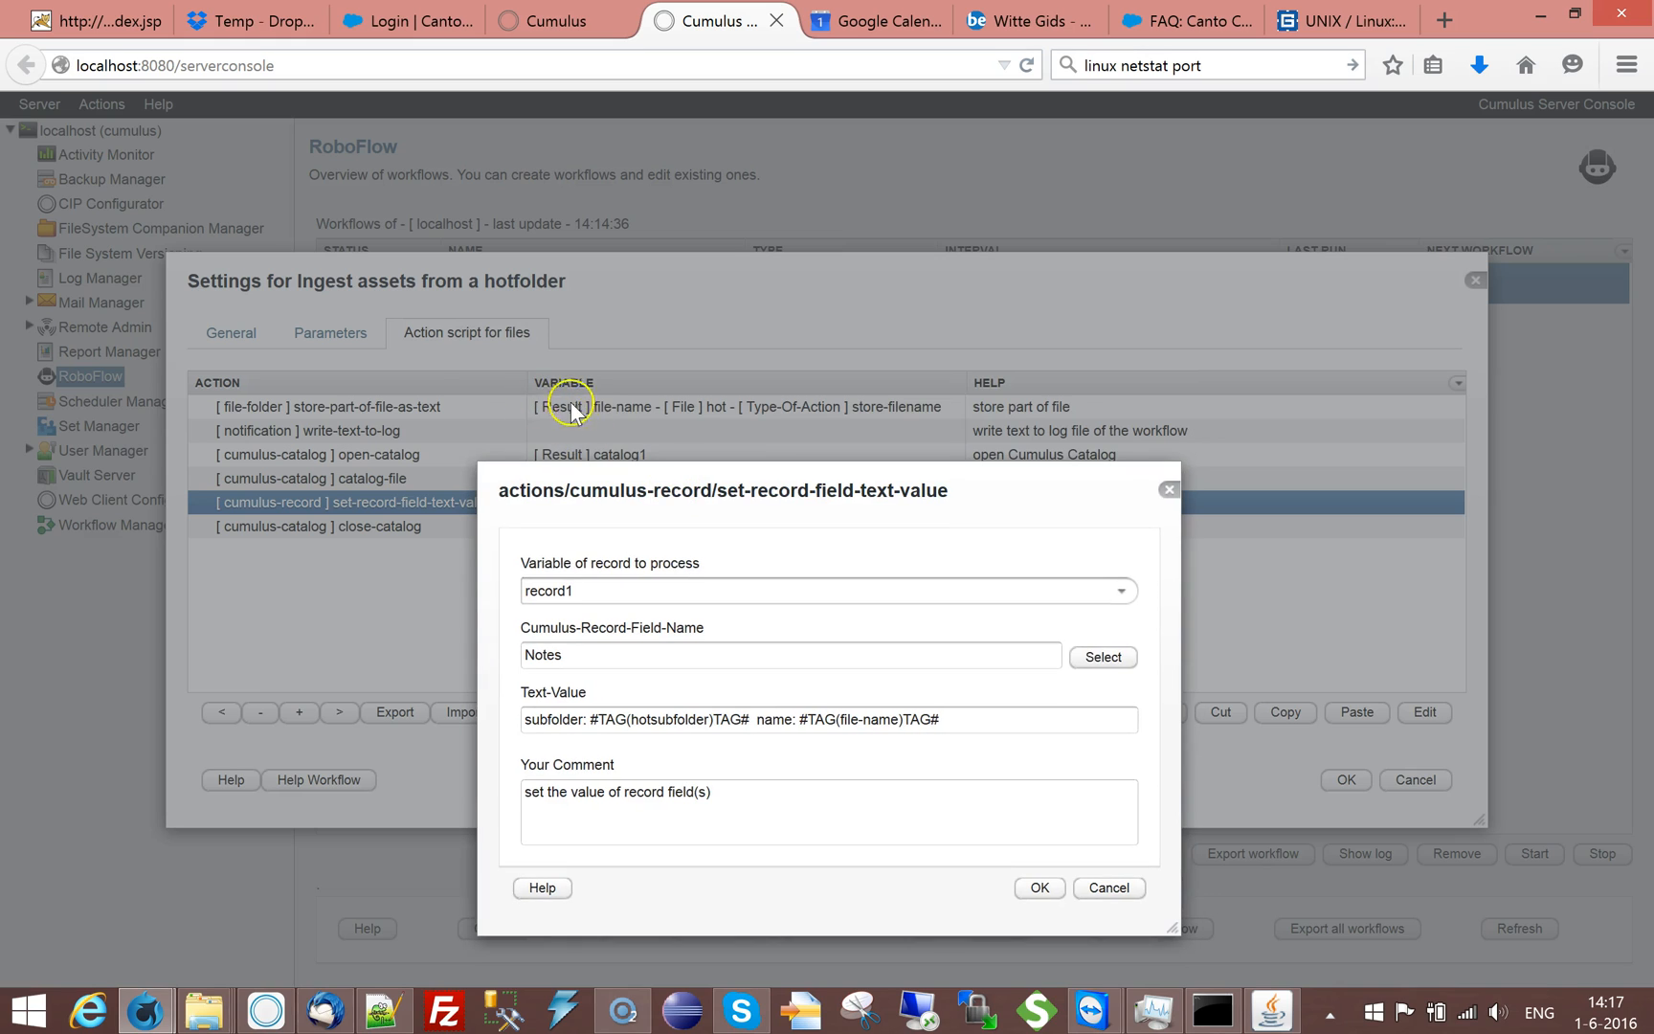
double_click(665, 719)
left_click_drag(833, 468, 987, 296)
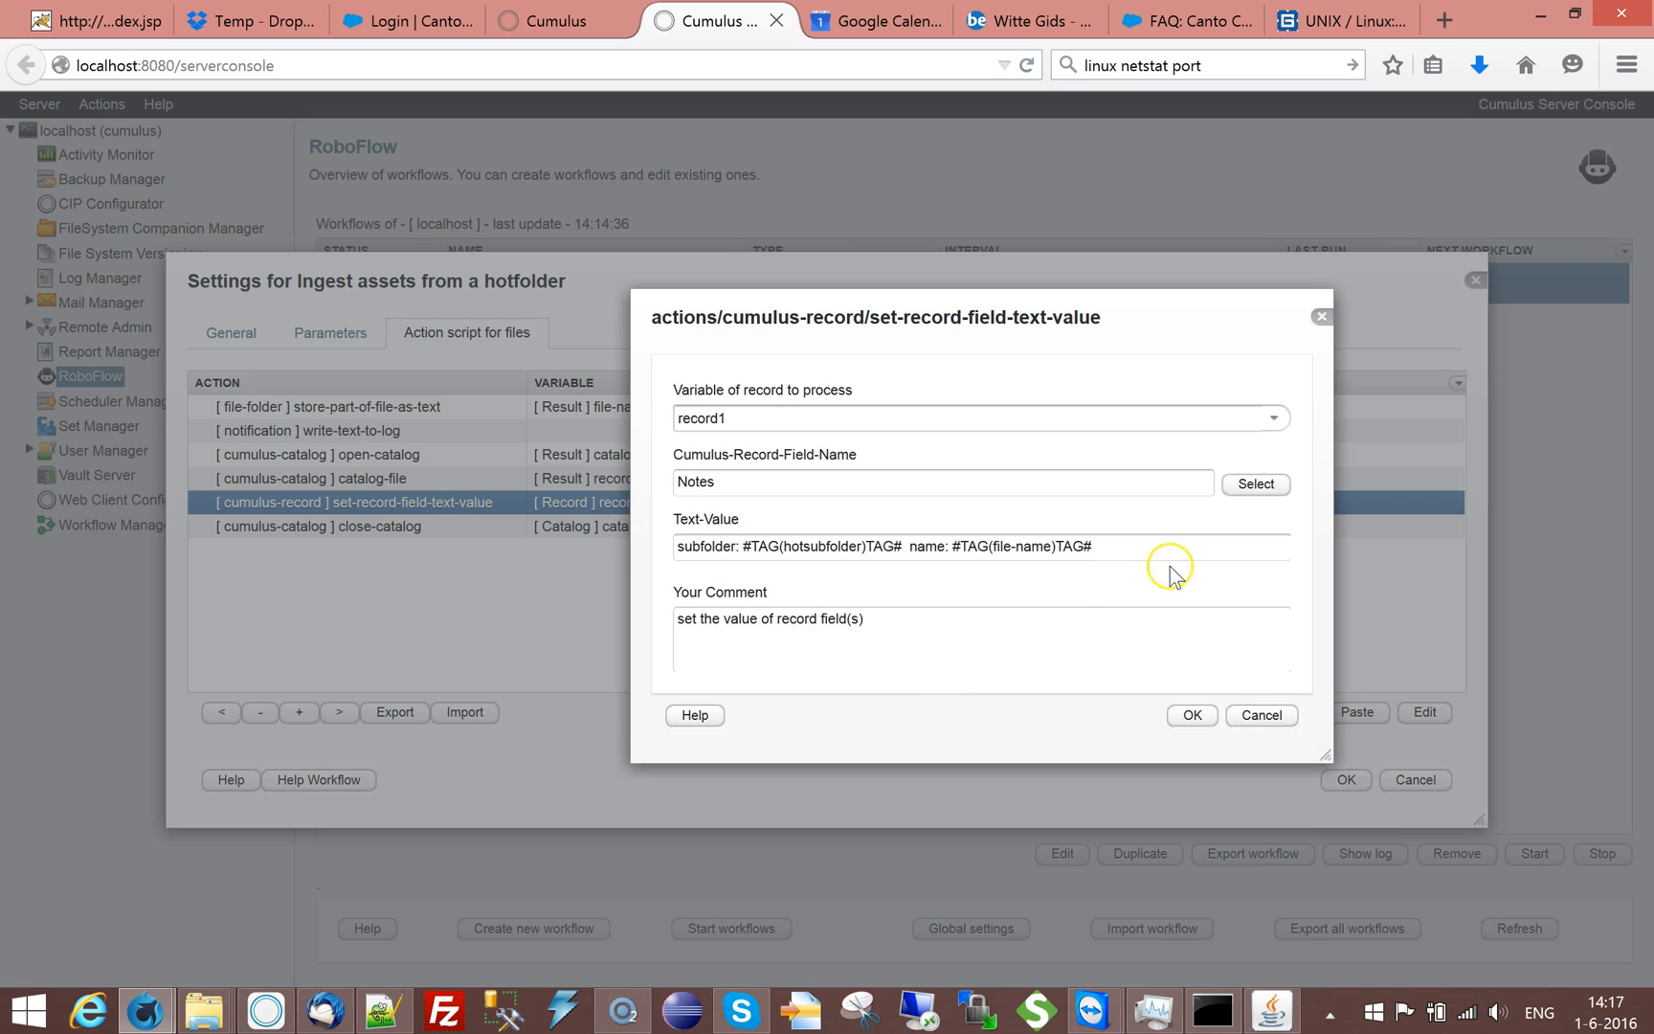
left_click(825, 549)
double_click(825, 549)
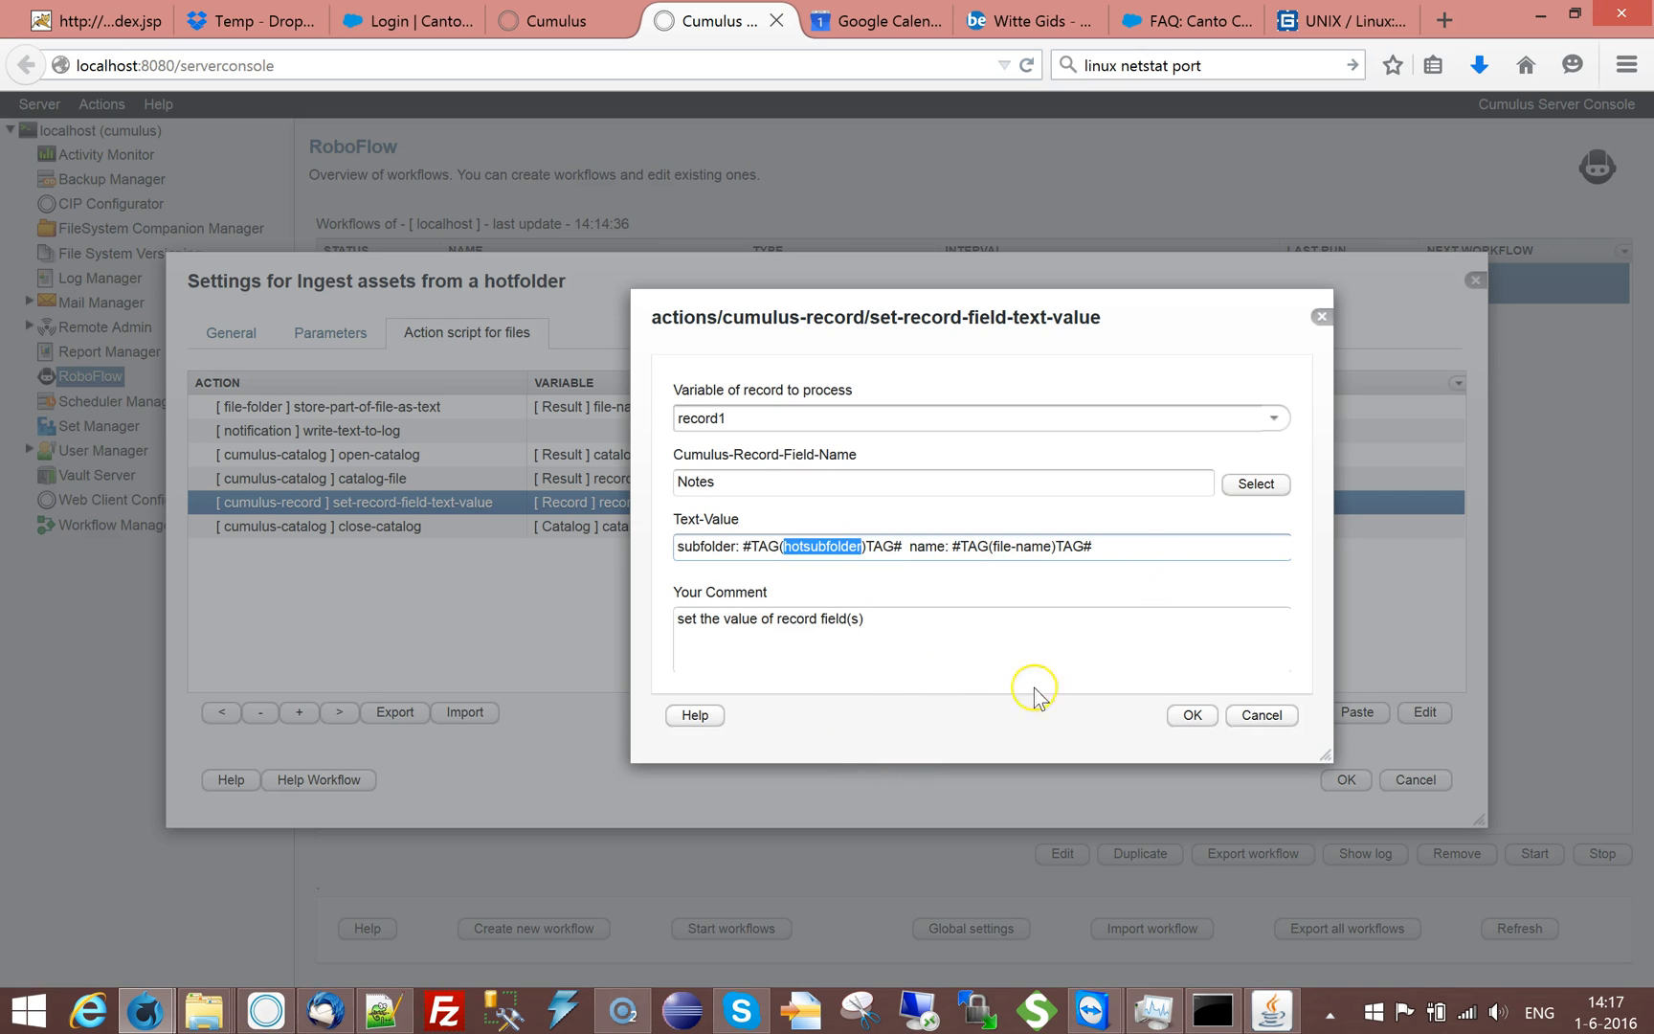
Append ## to the Text-Value to browse the stored tags available for insertion, and cancel the action without saving.
left_click(1139, 554)
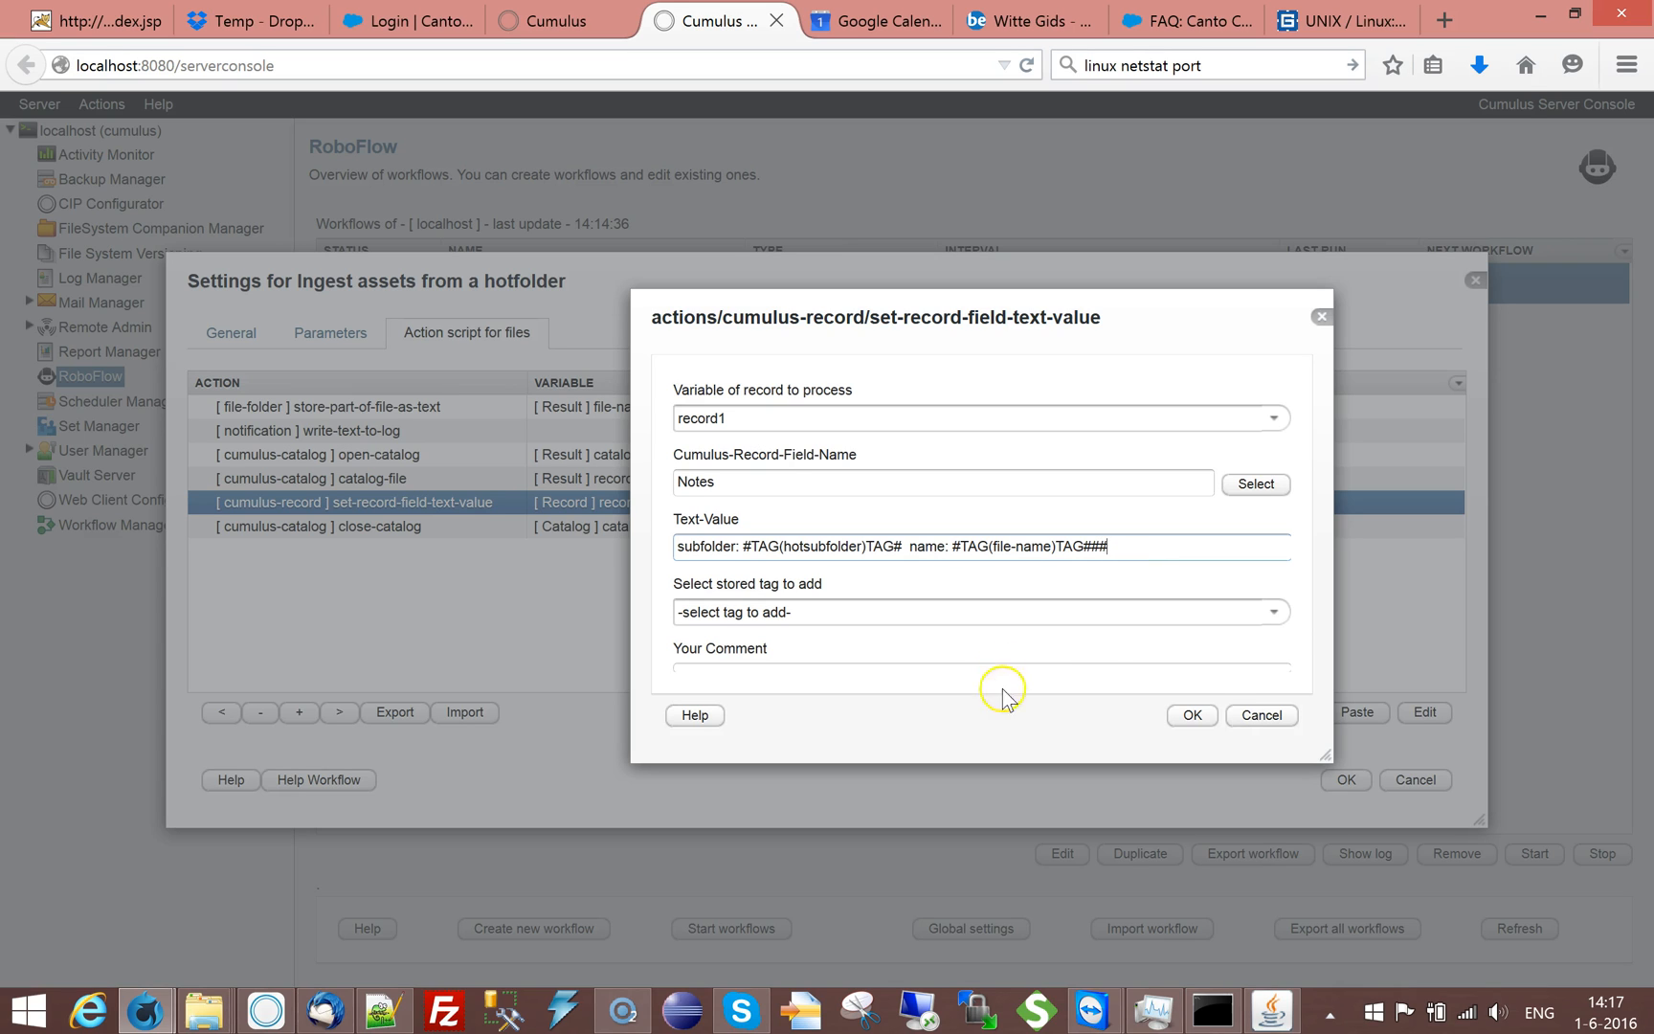
left_click(1274, 619)
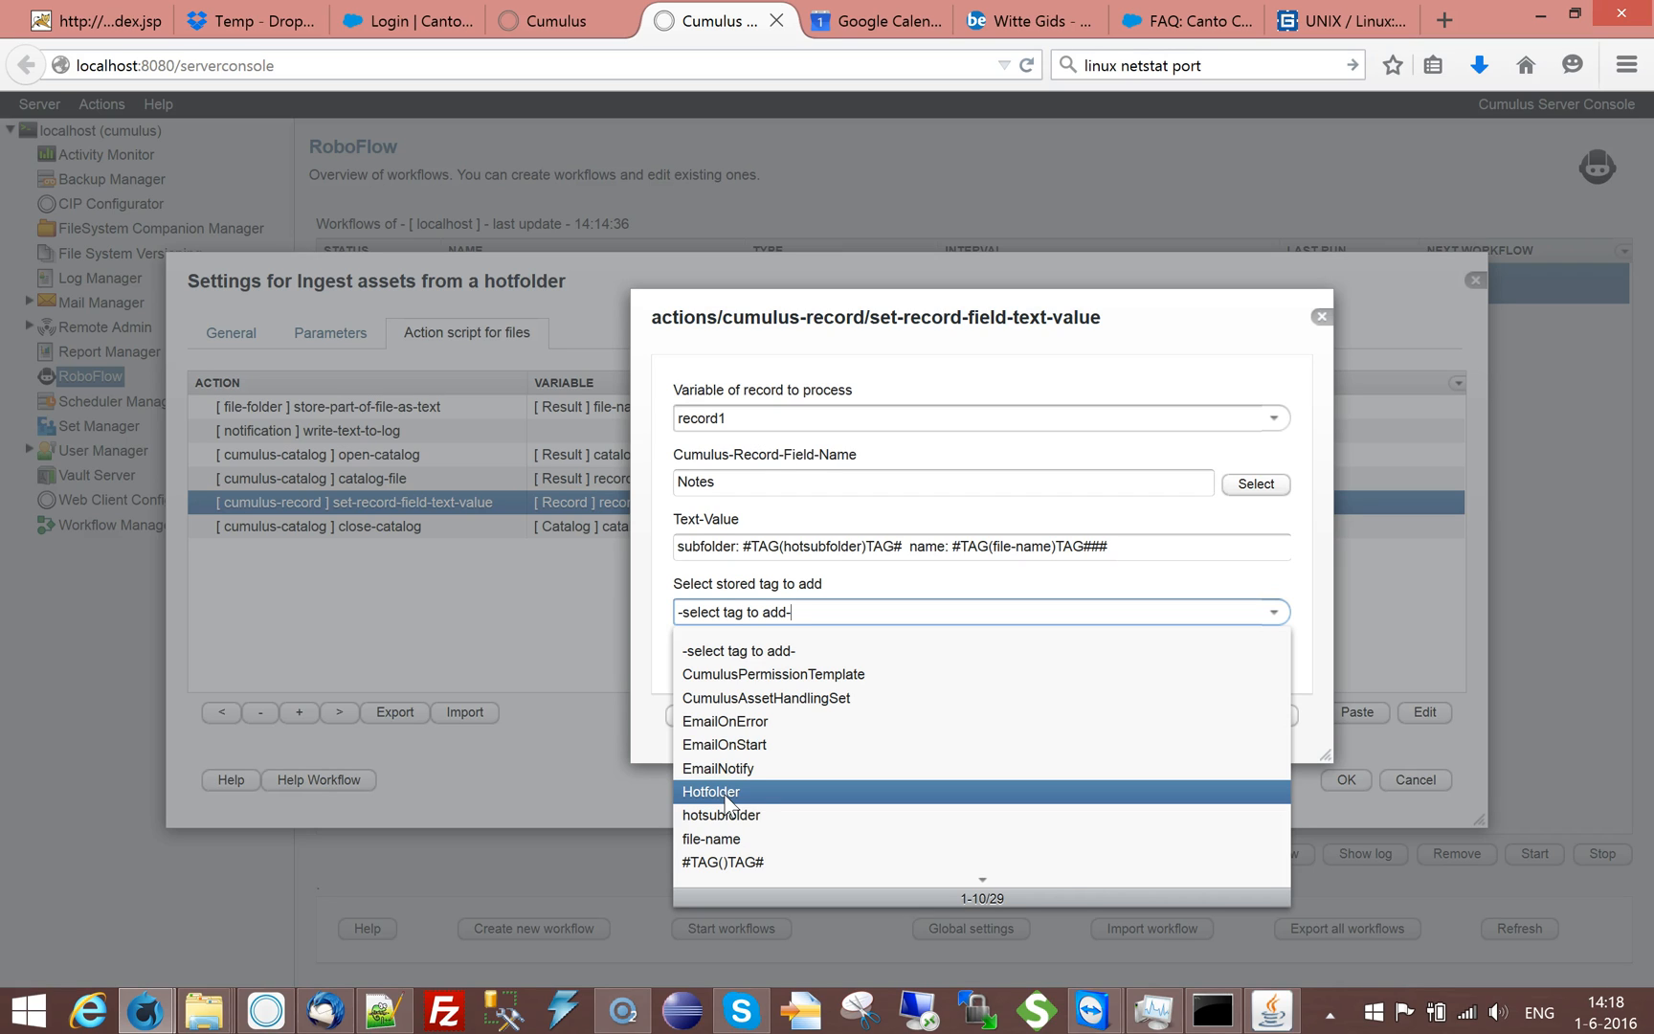
left_click(708, 821)
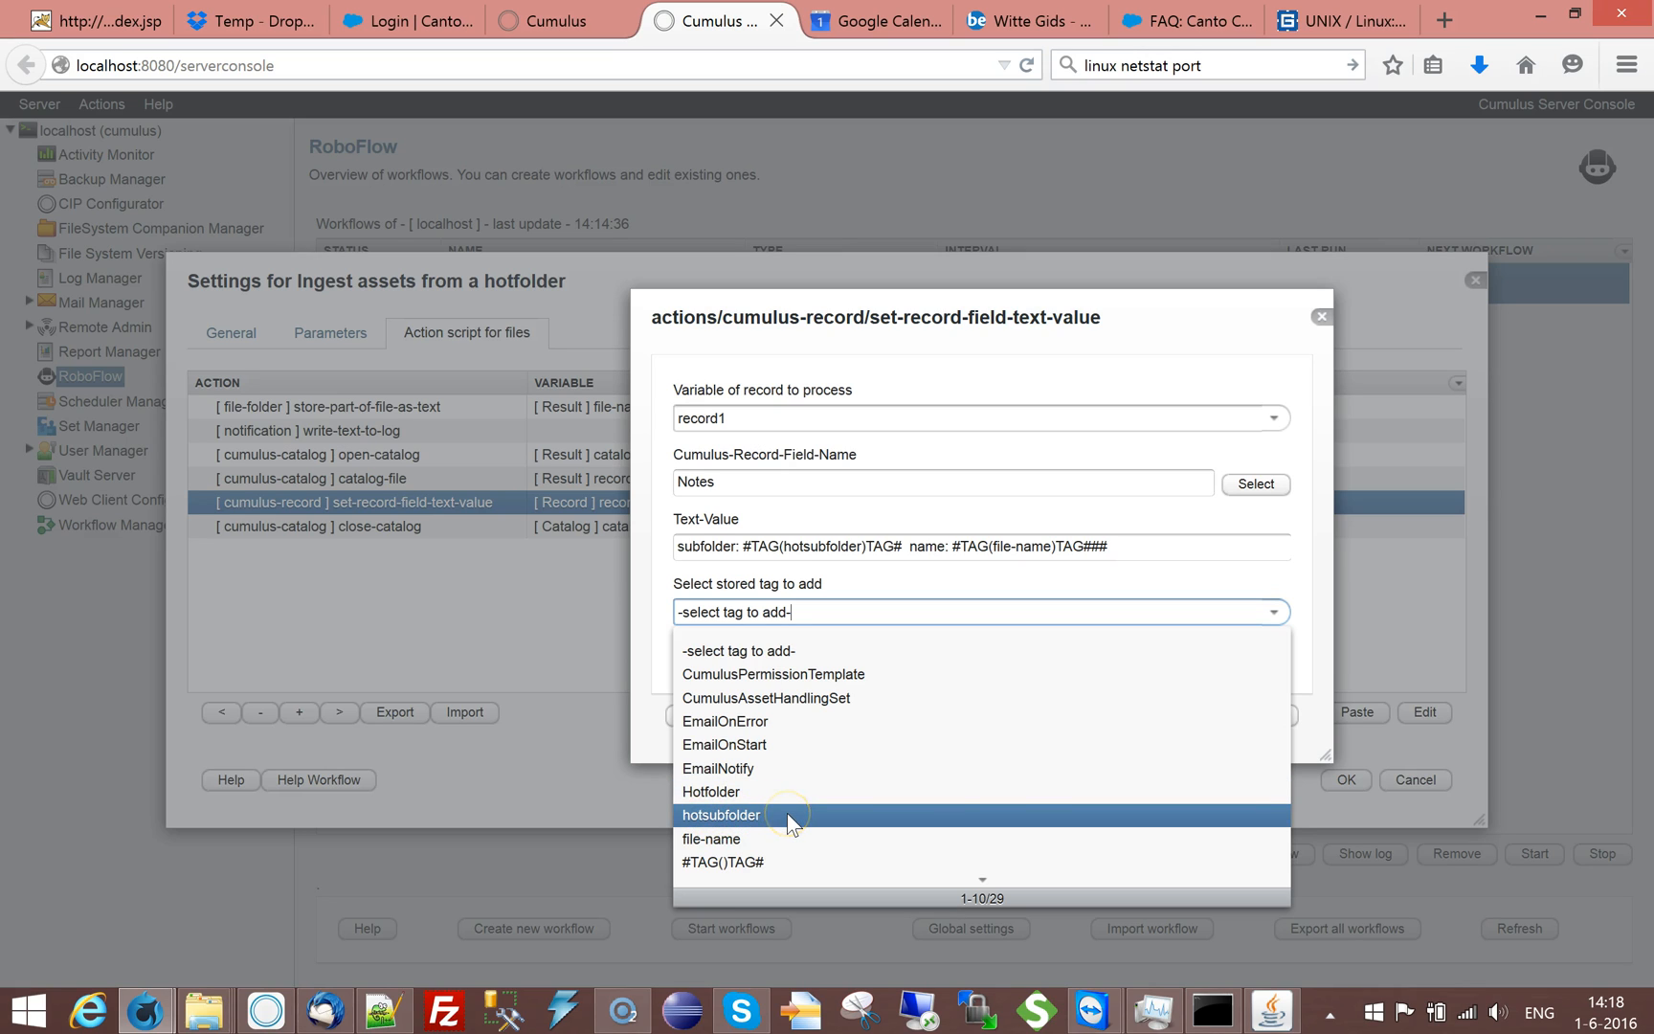
left_click(735, 844)
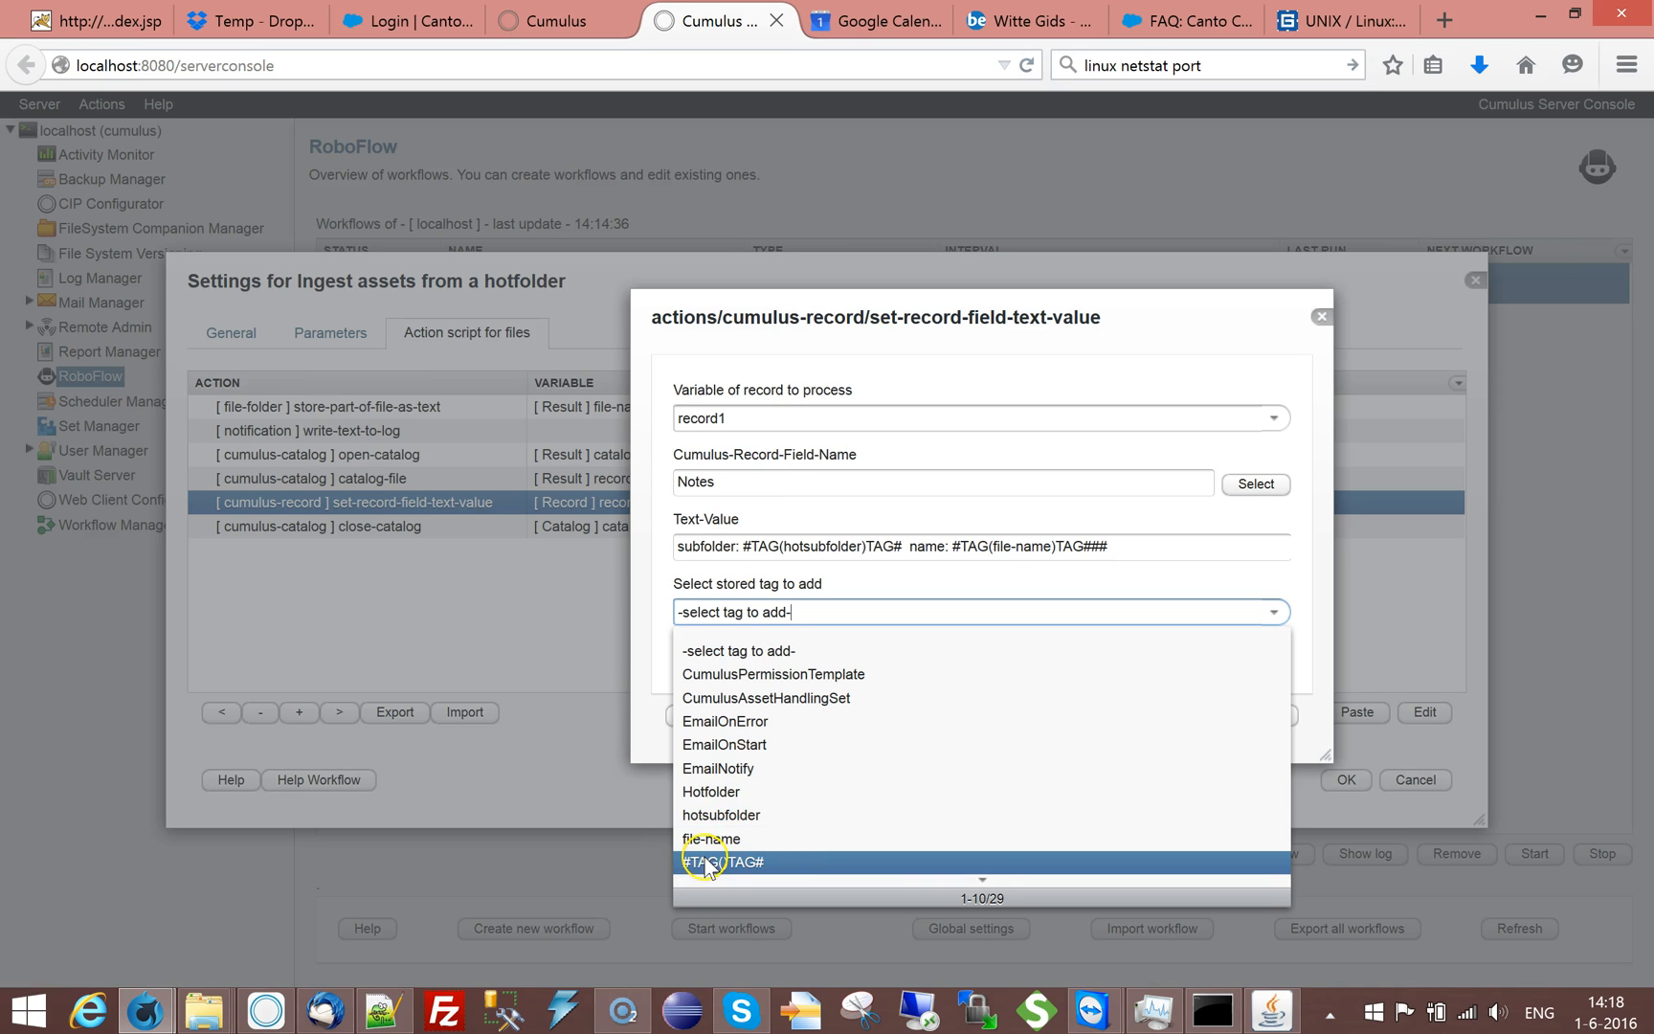
left_click(981, 882)
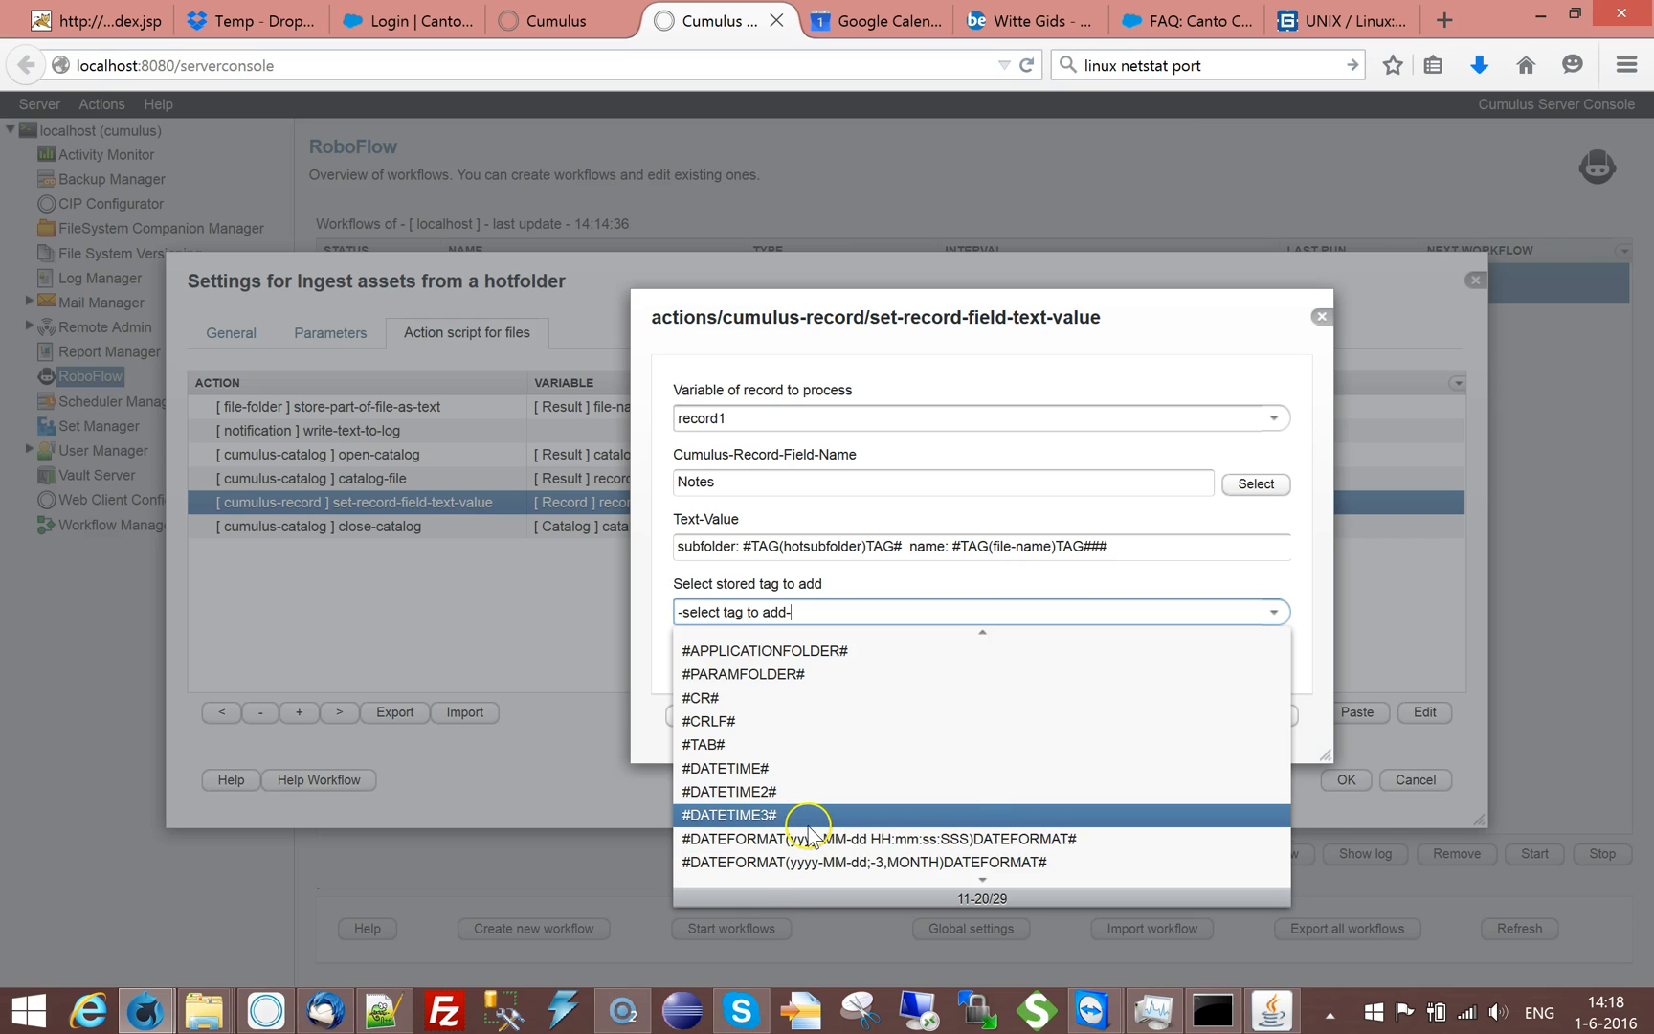
scroll(809, 829, "down", 2)
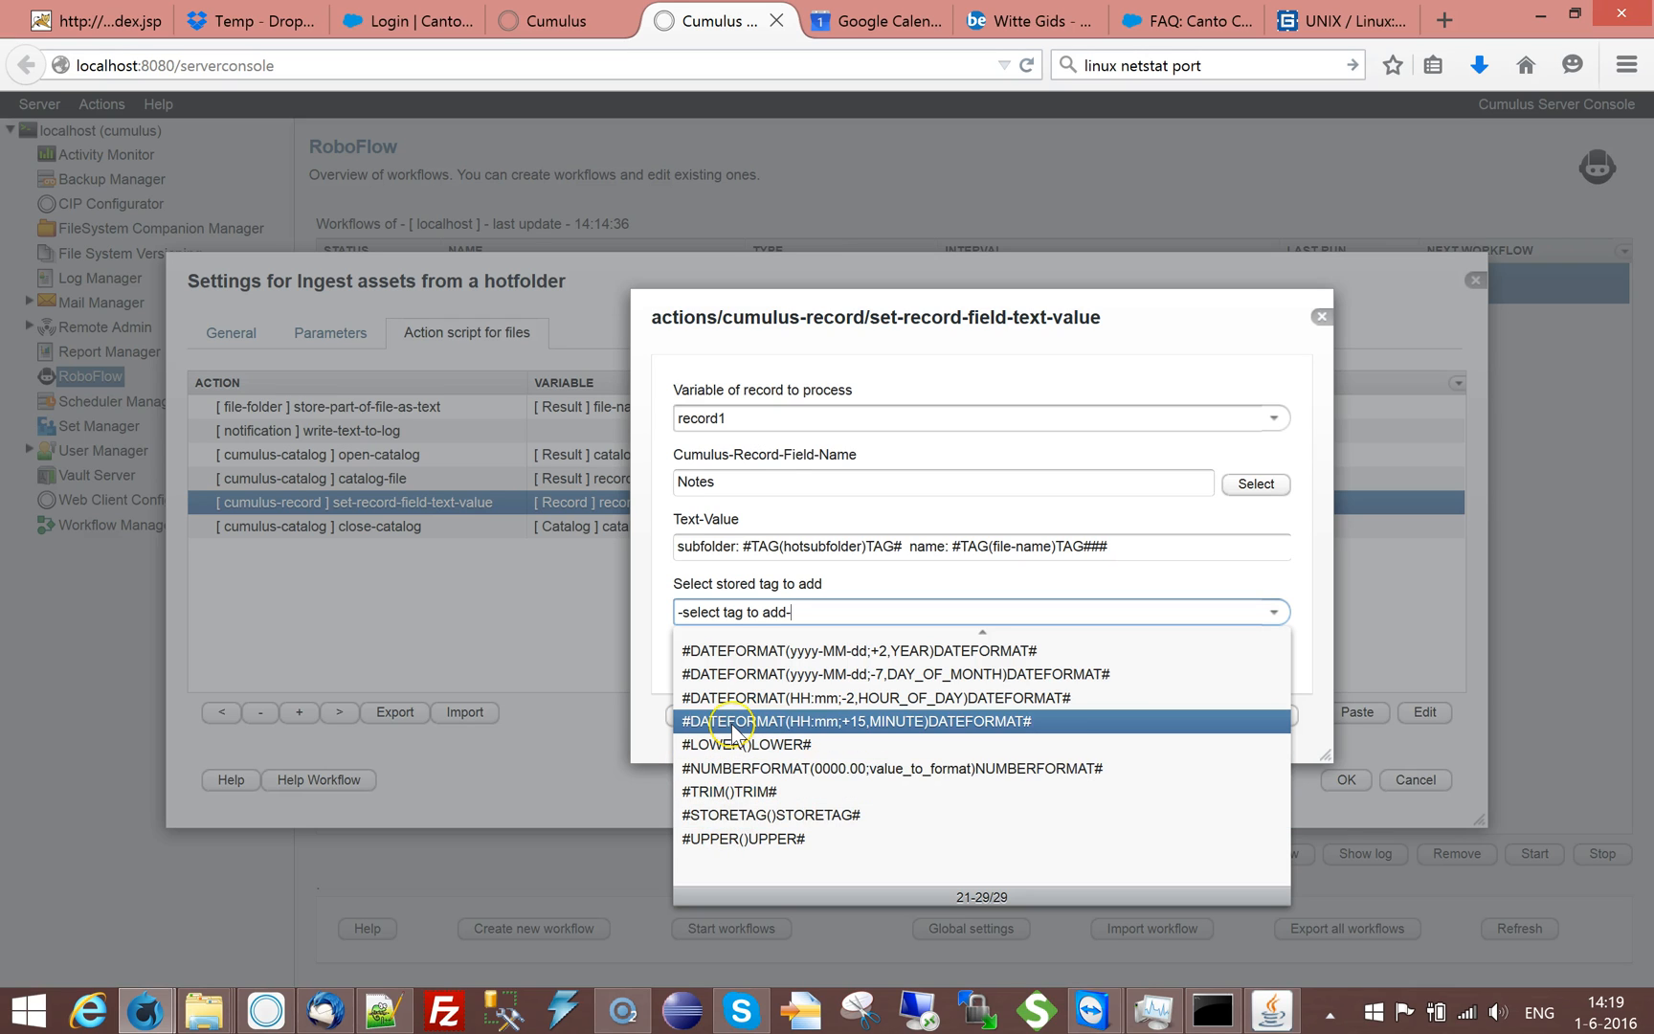
scroll(732, 732, "up", 3)
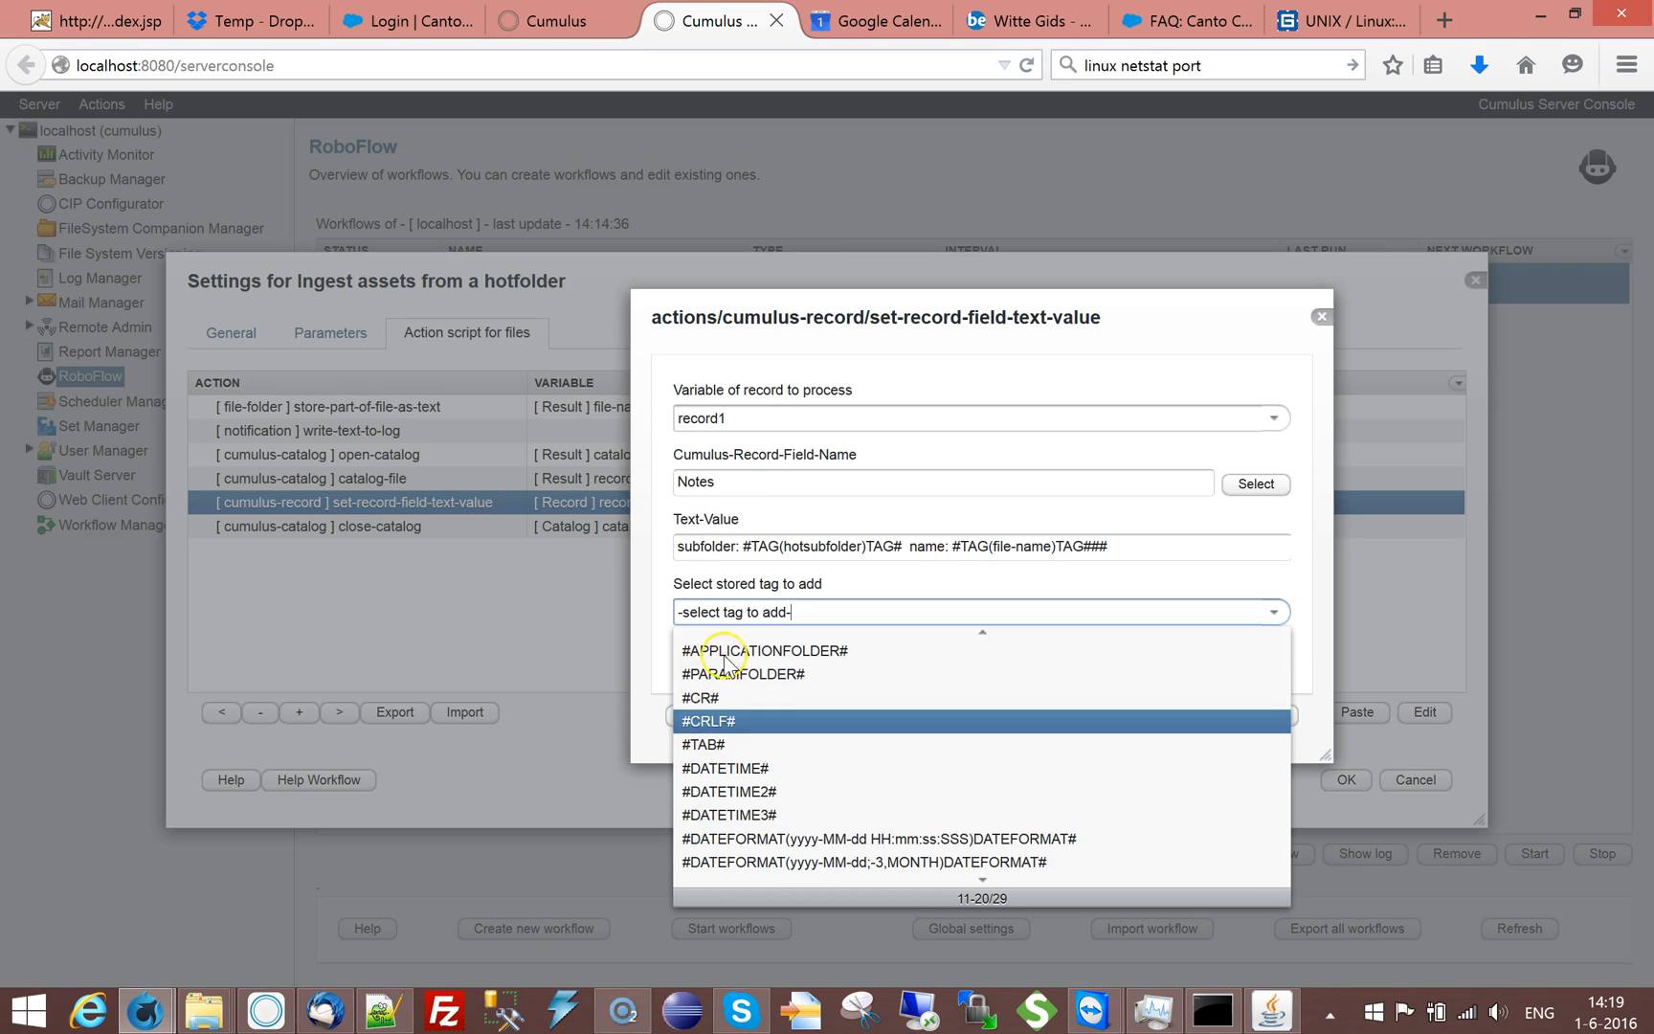
left_click(659, 650)
left_click(1262, 715)
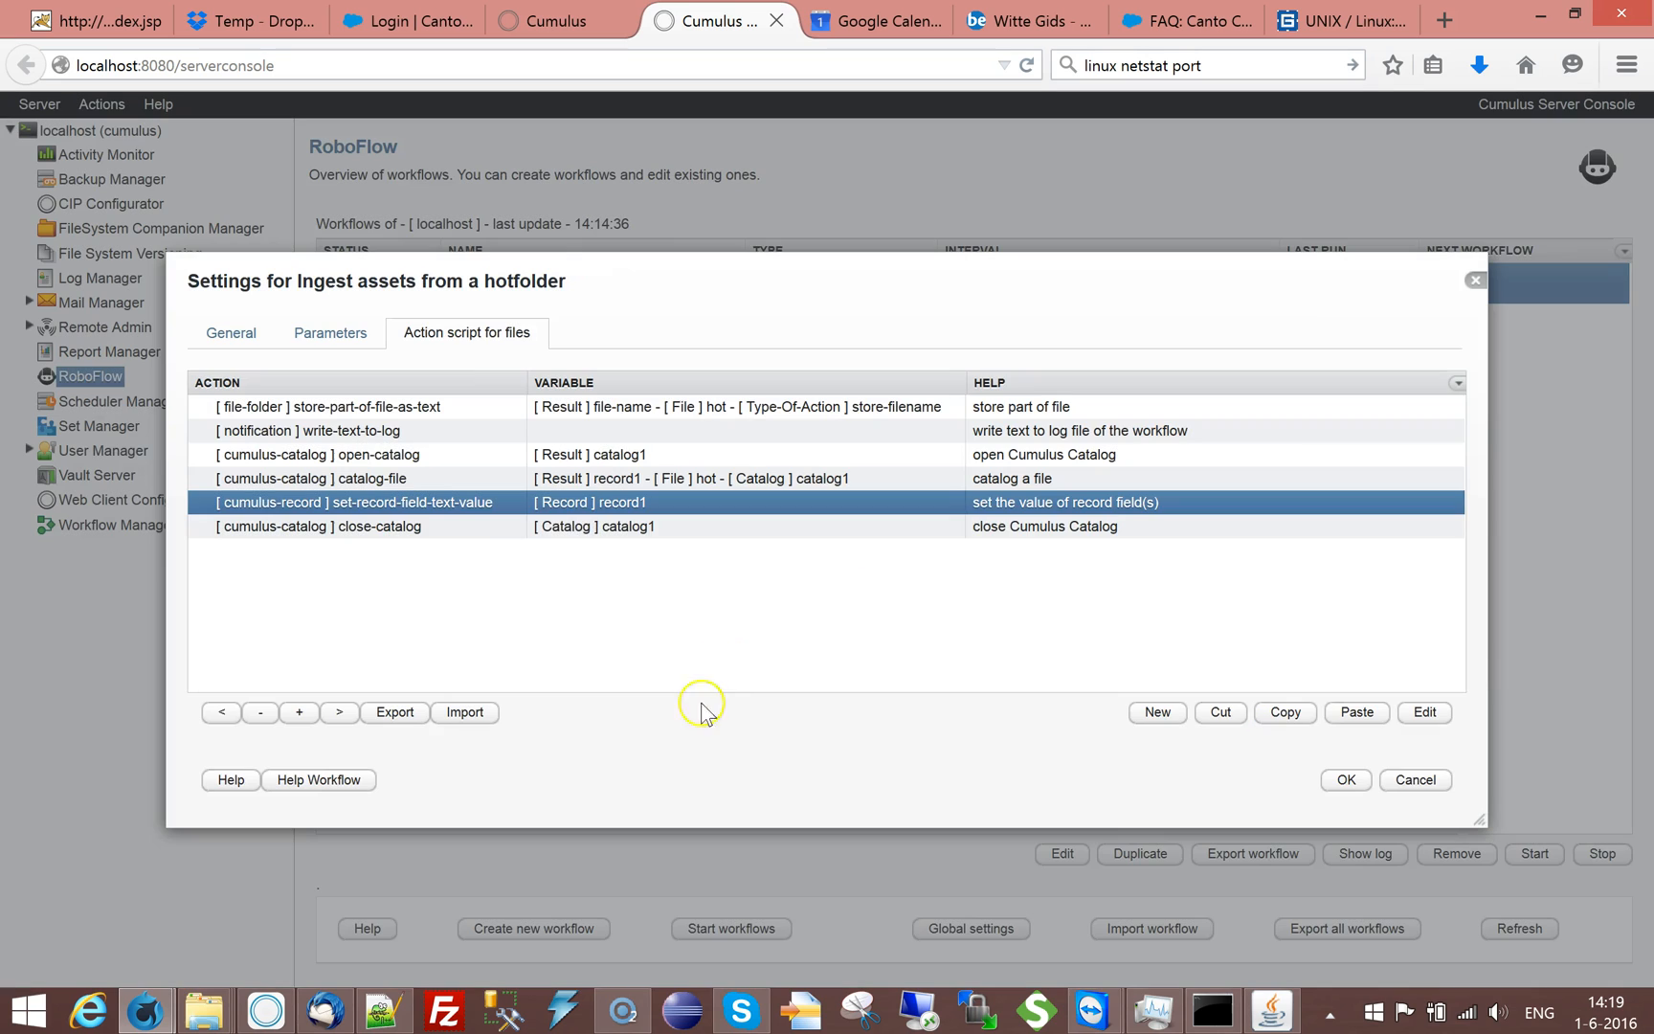
Add a conditional test-text action directly after write-text-to-log in the file script.
left_click(419, 528)
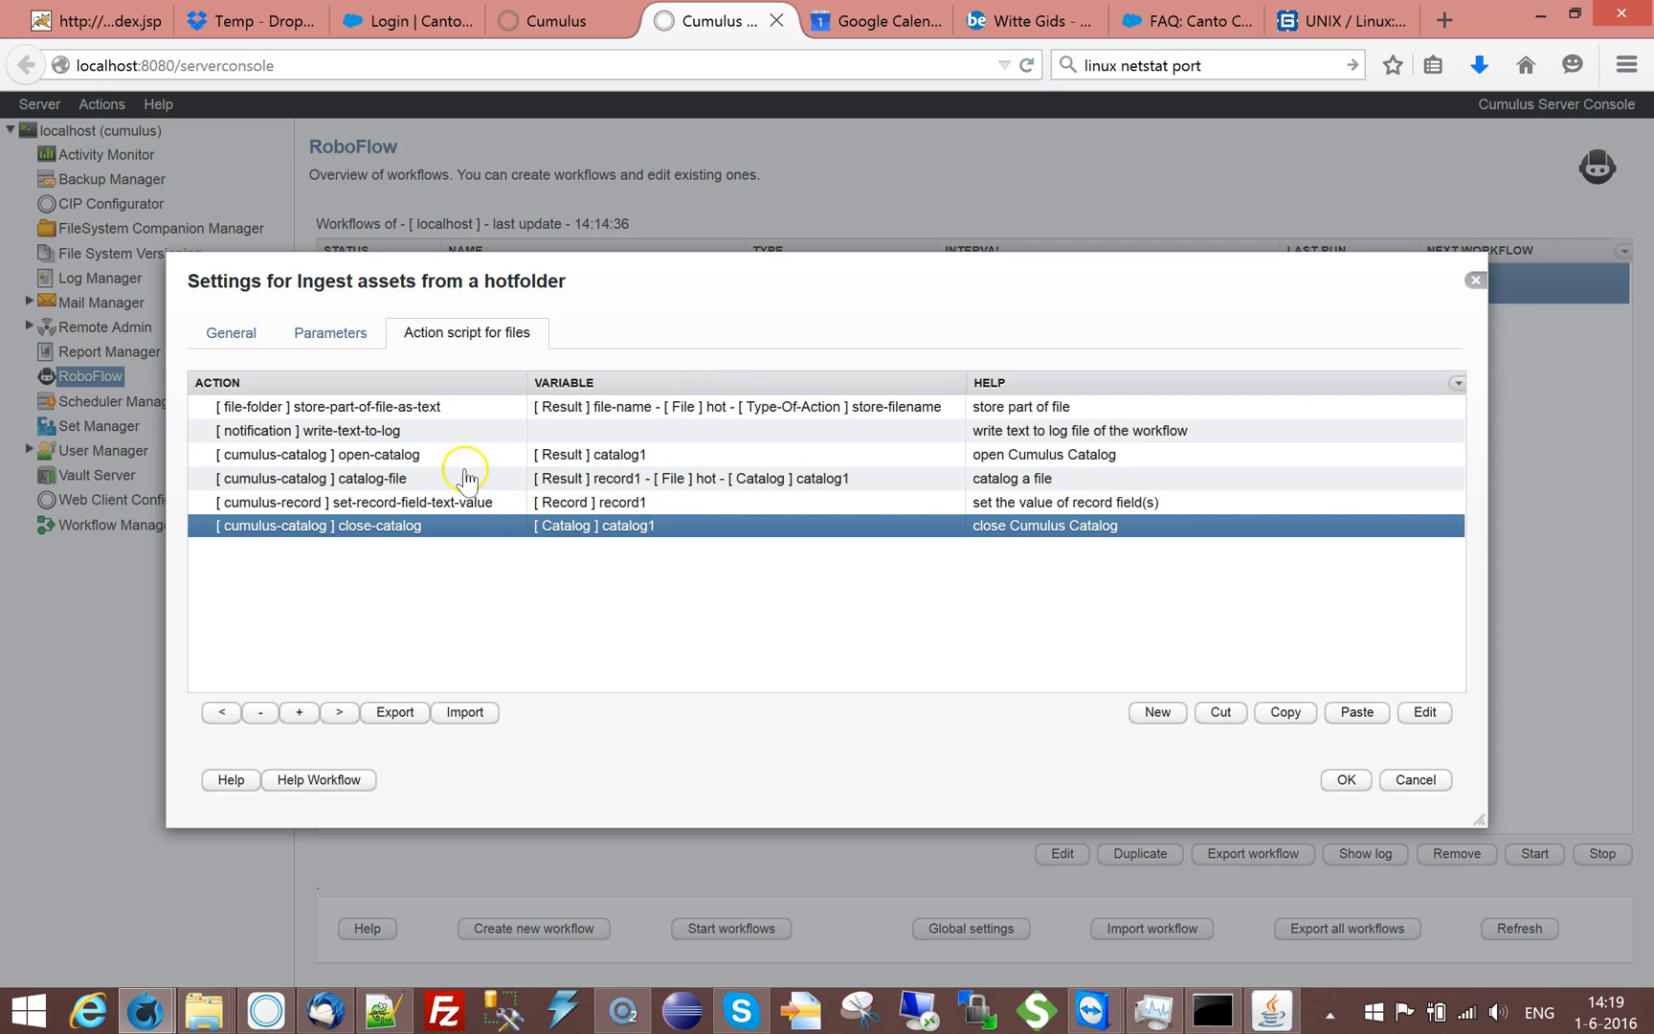
left_click(425, 438)
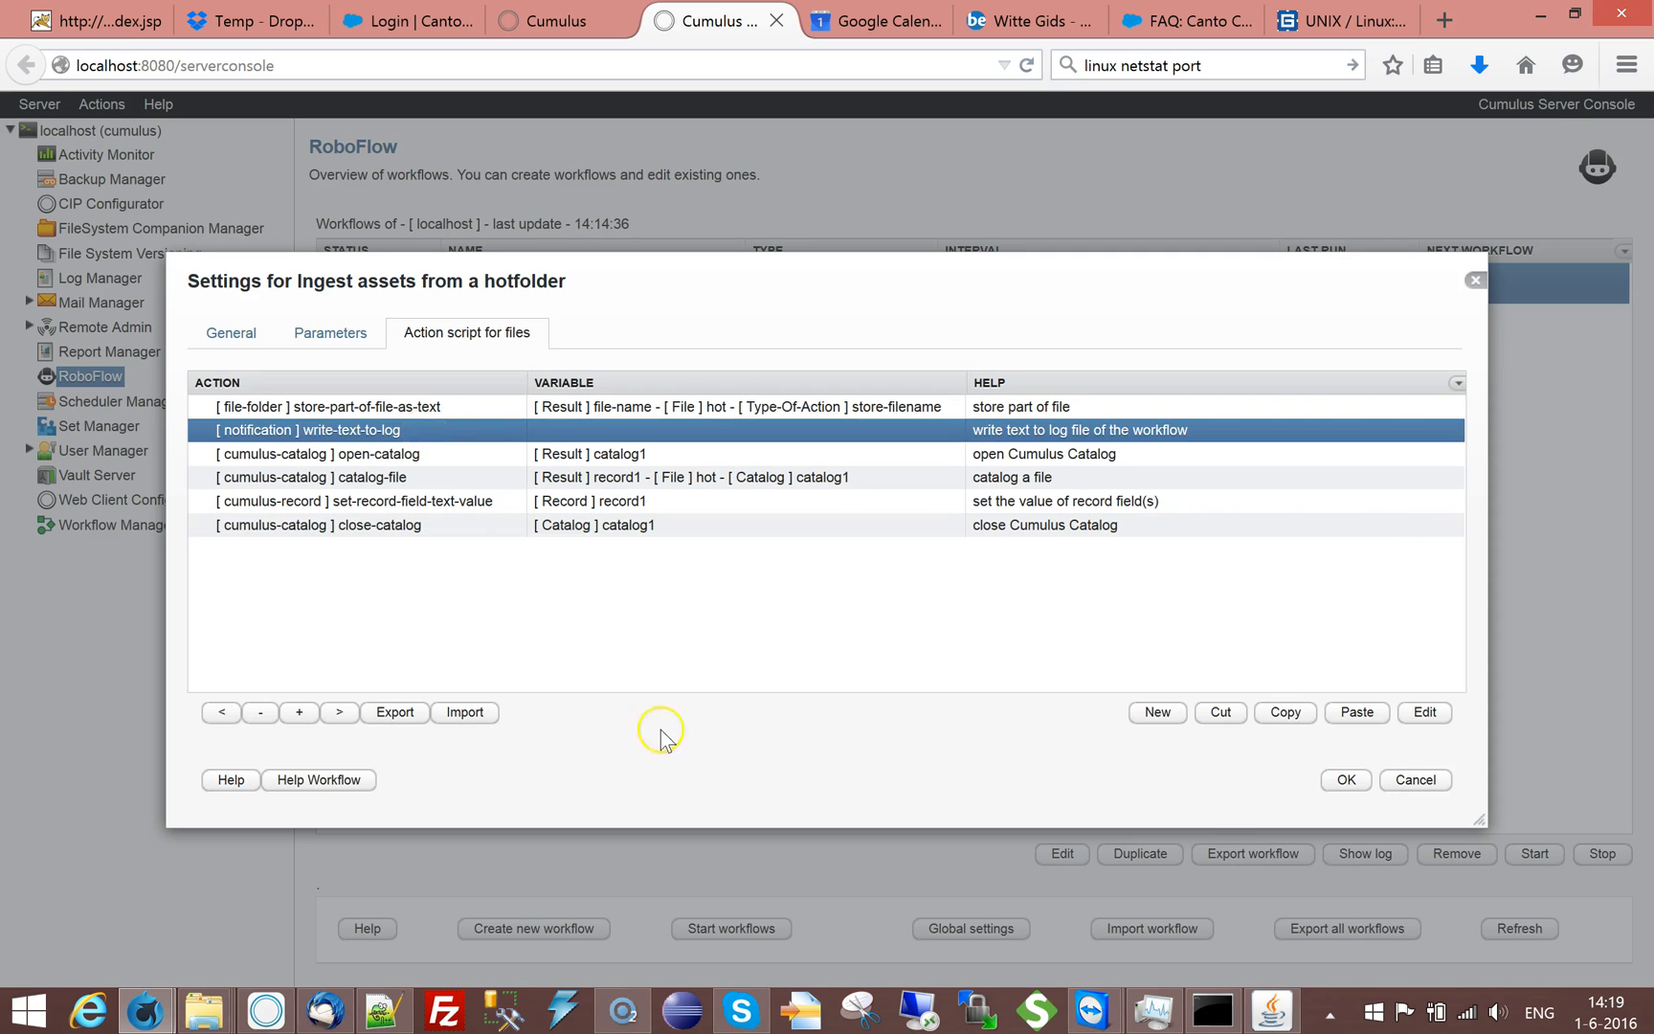
left_click(1156, 714)
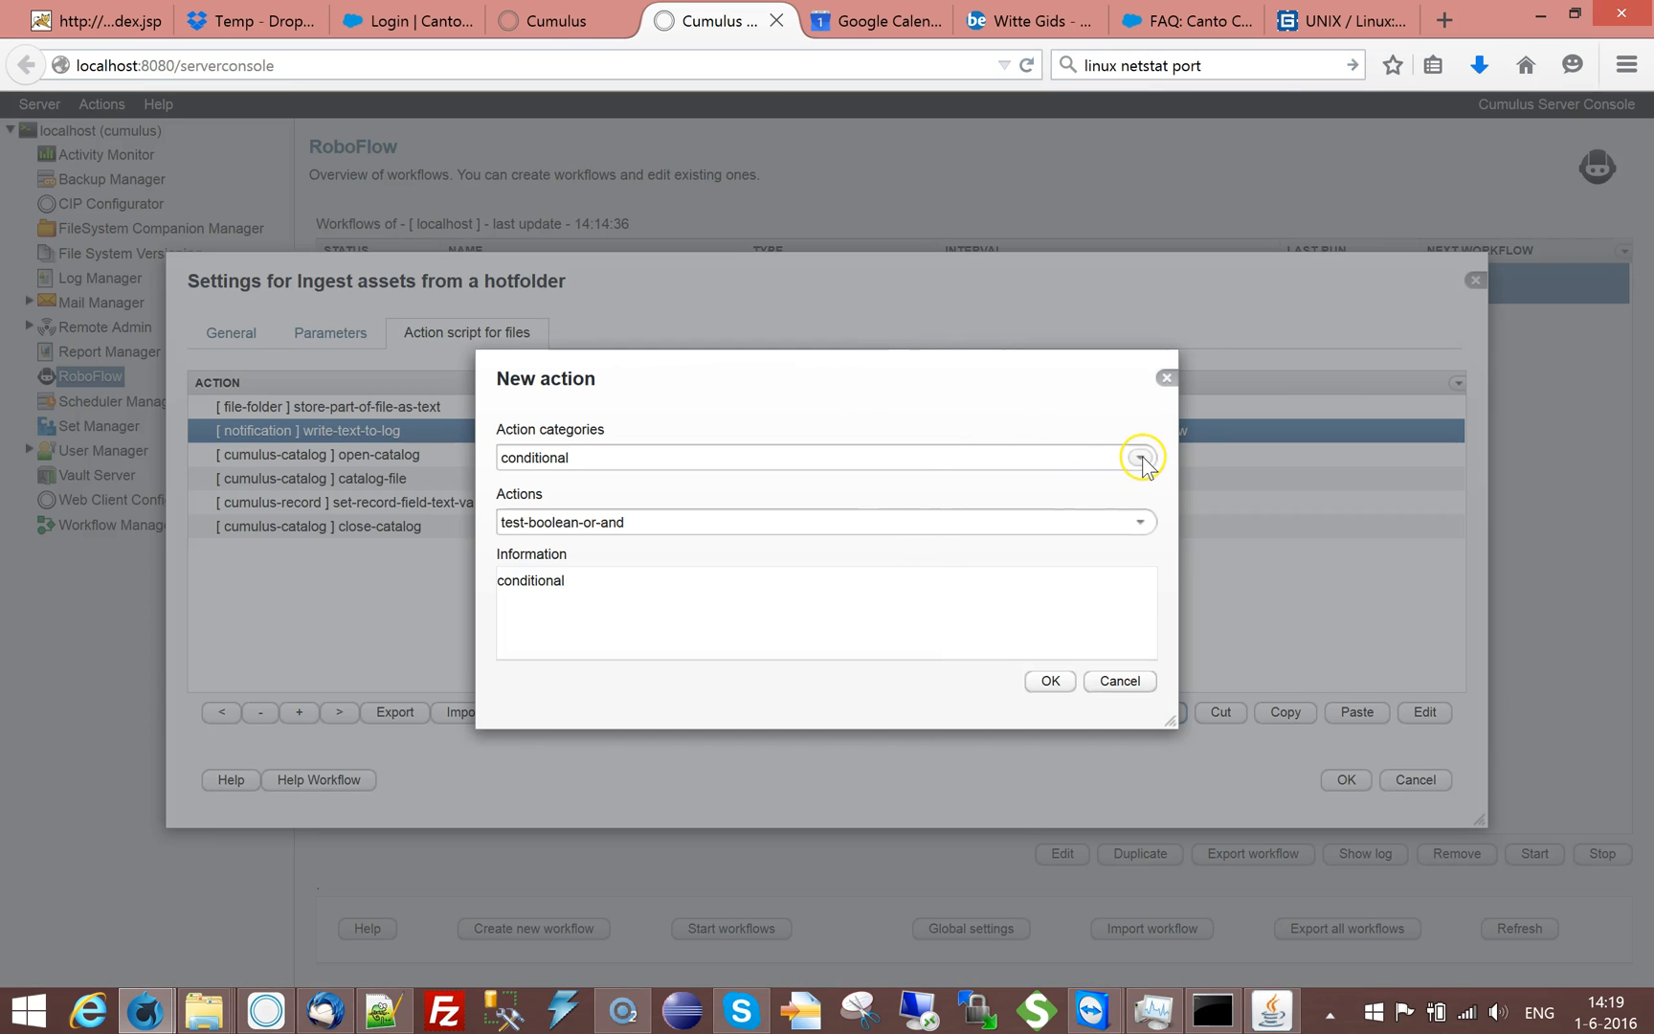
left_click(1140, 521)
left_click(571, 742)
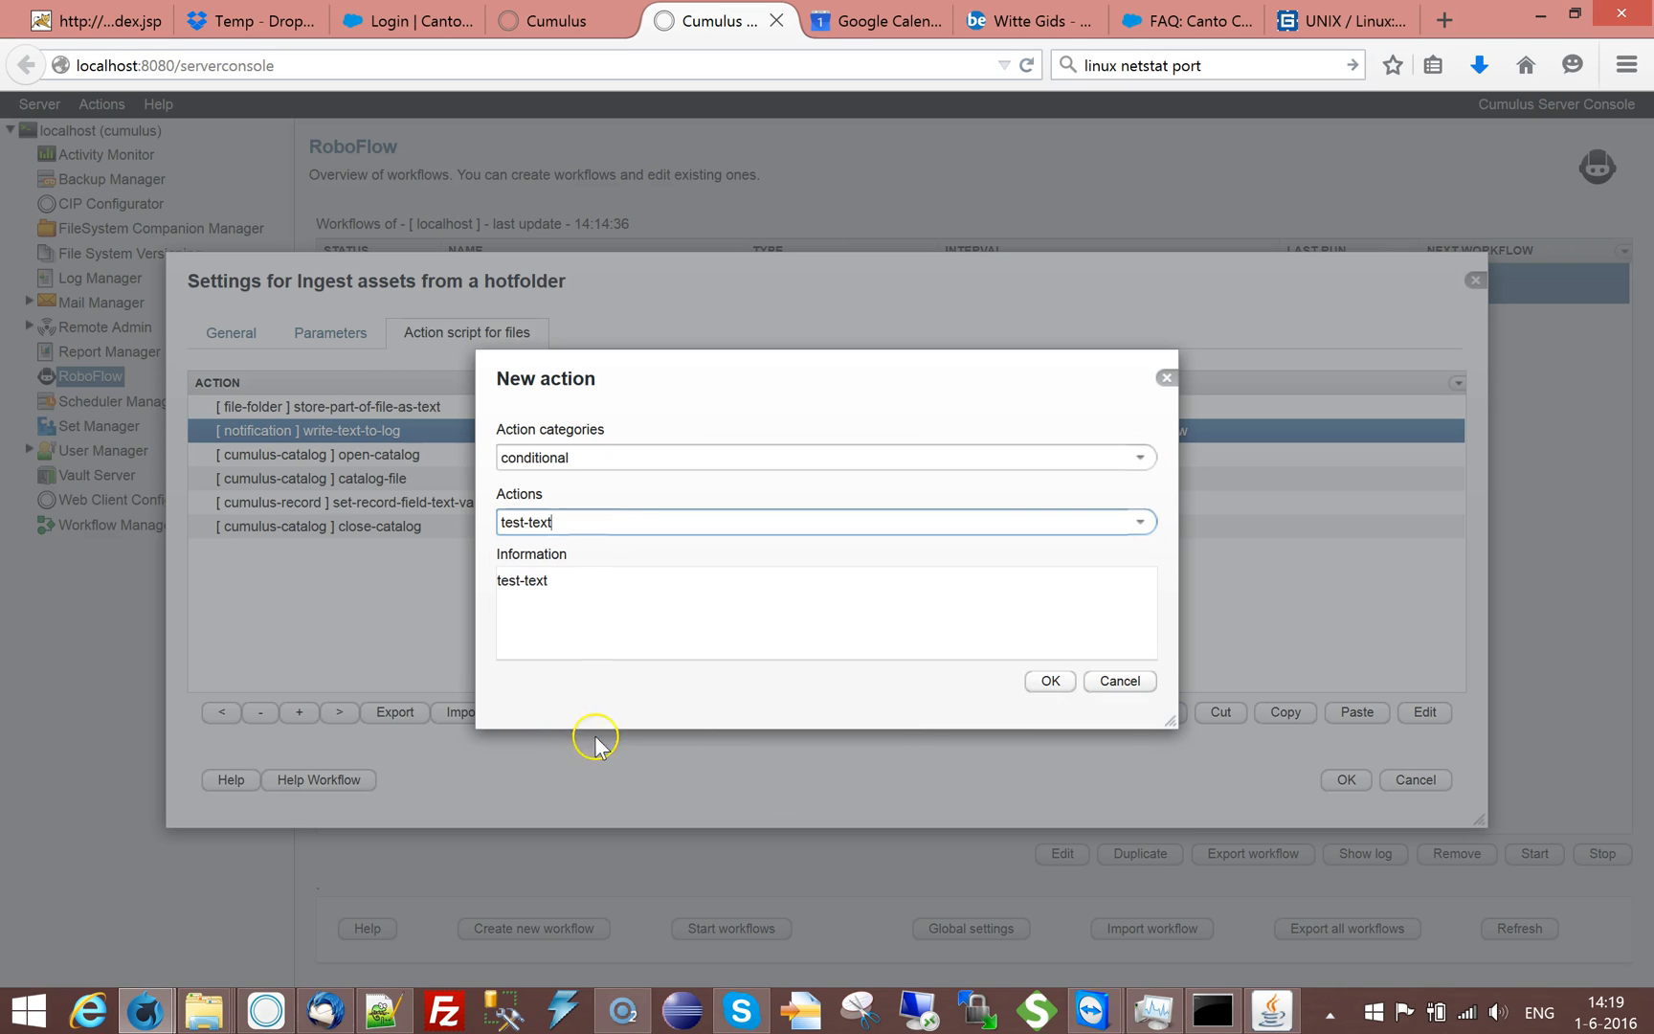
left_click(1038, 687)
Configure the test-text action to test whether the hotsubfolder variable ends with "/".
left_click(569, 402)
type("hot")
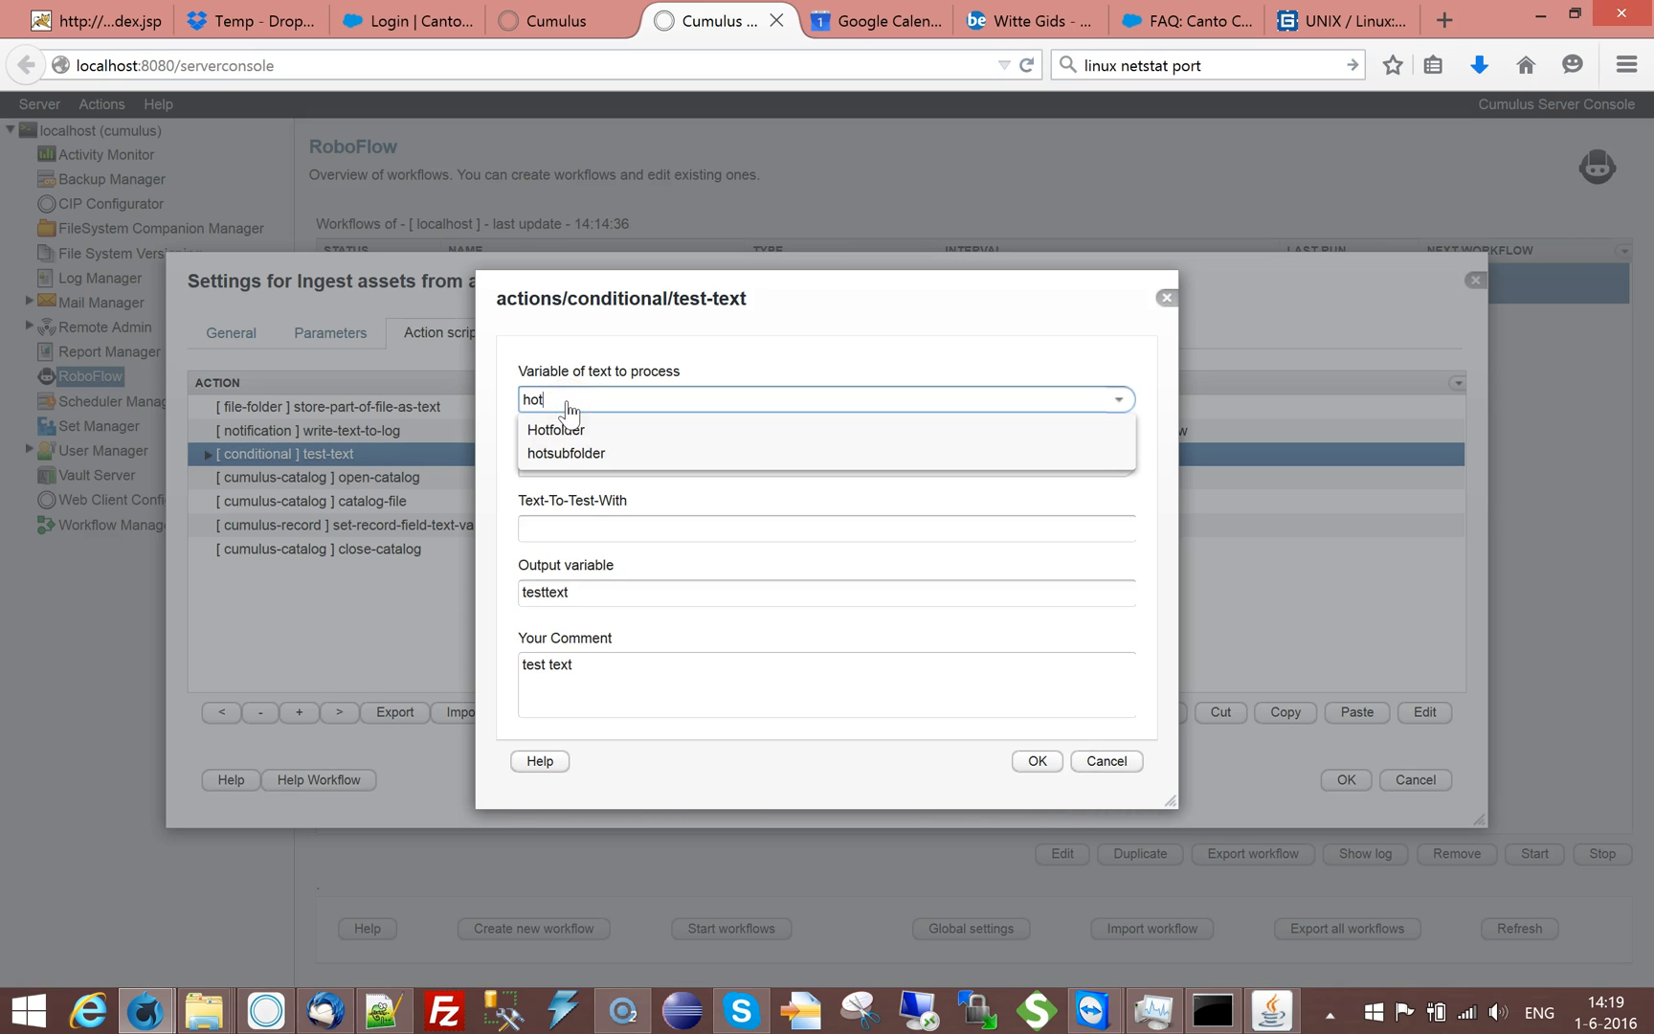
left_click(591, 454)
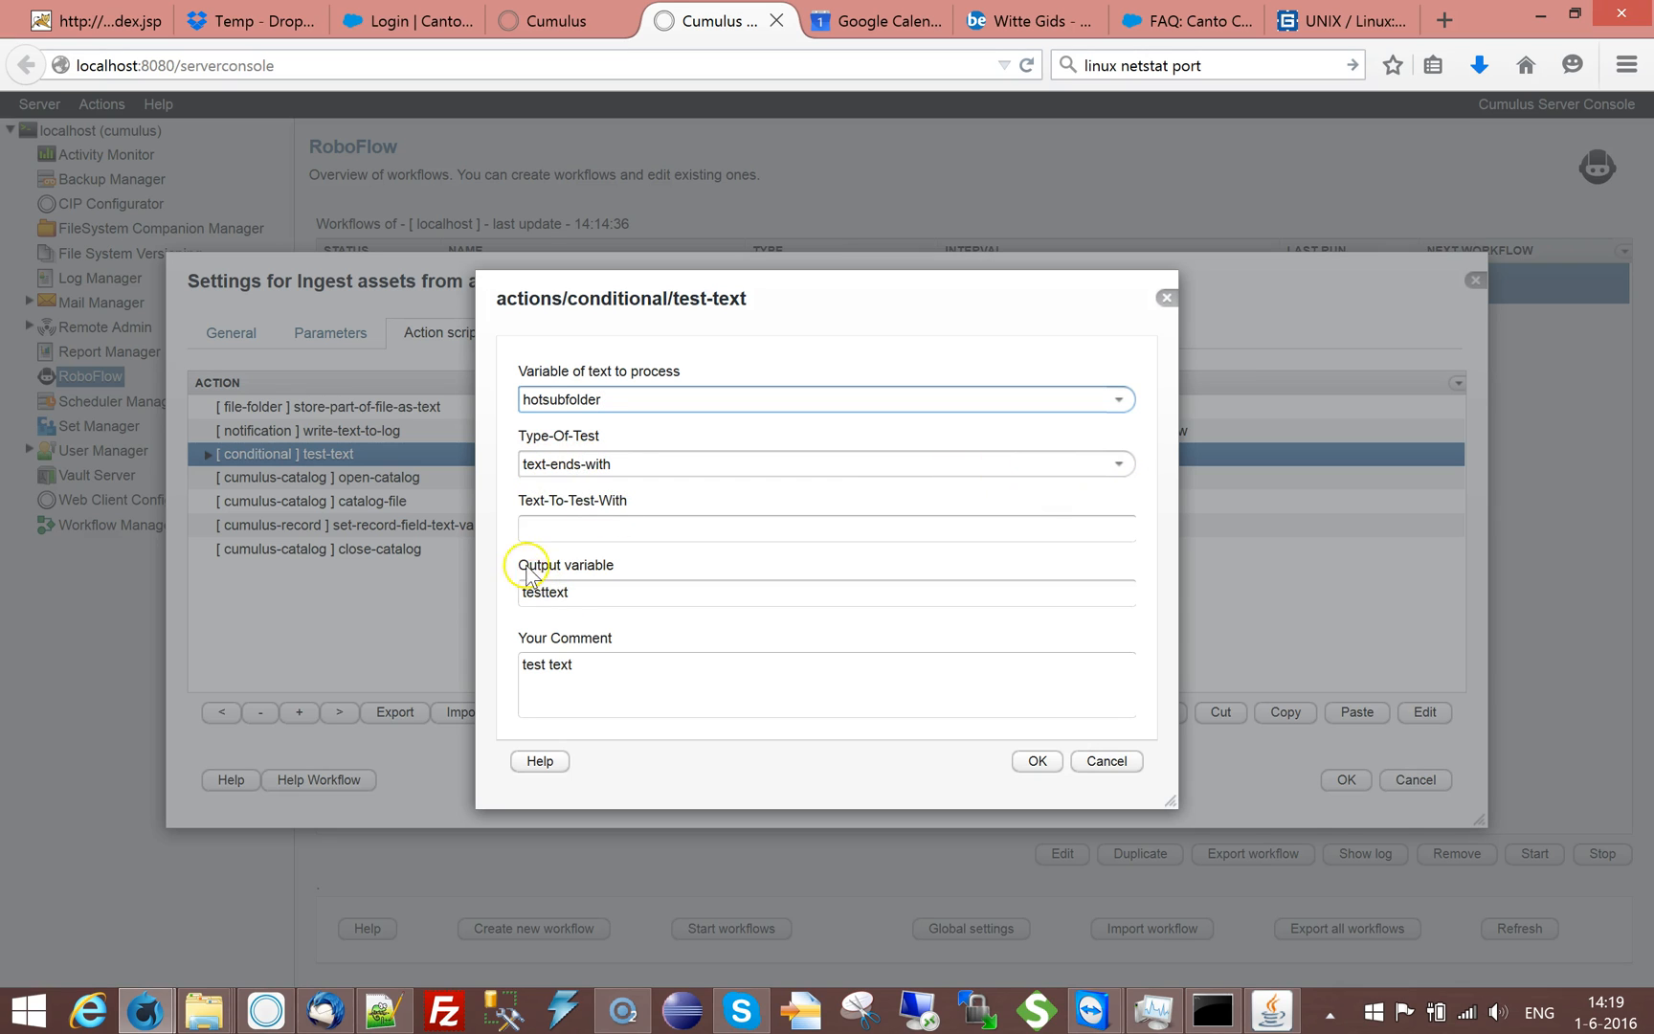
left_click(563, 526)
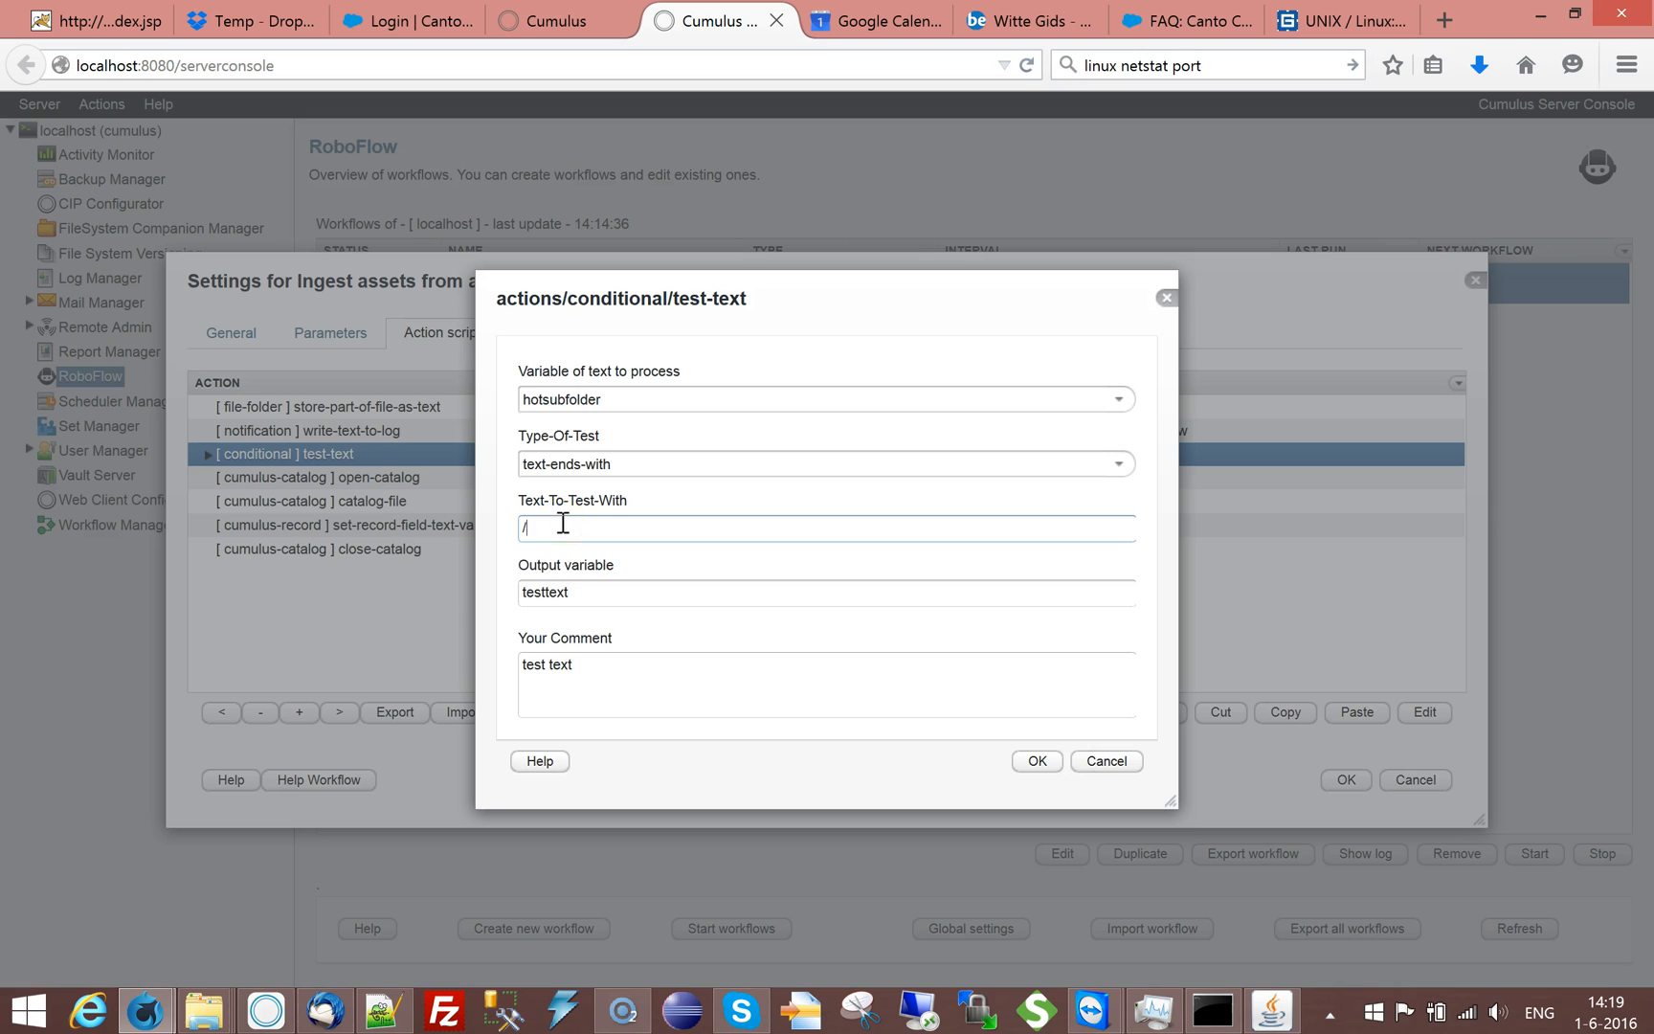
Name the action's output variable test-if-text-ends-with-slash.
left_click_drag(577, 591, 508, 591)
type("test-if-tes")
key("BackSpace")
type("xt-end")
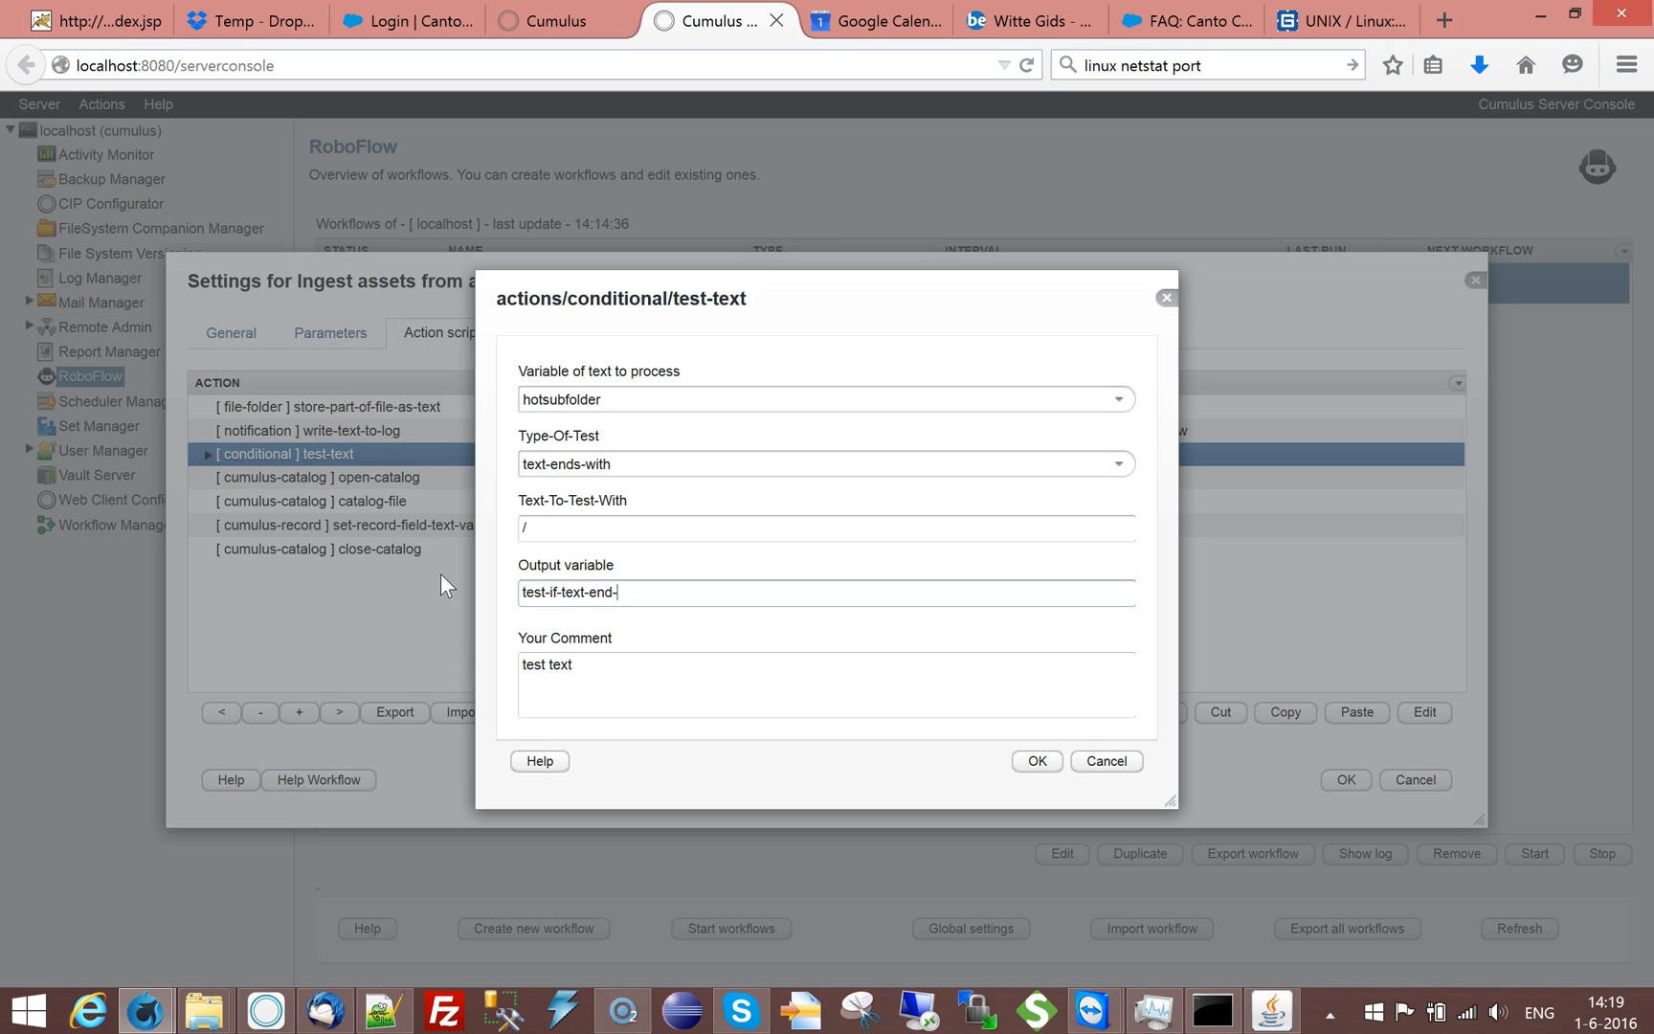
type("s-with-slah")
key("BackSpace")
type("sh")
Reuse the output variable name test-if-text-ends-with-slash as the test-text action's comment and save the action.
left_click_drag(687, 594, 513, 584)
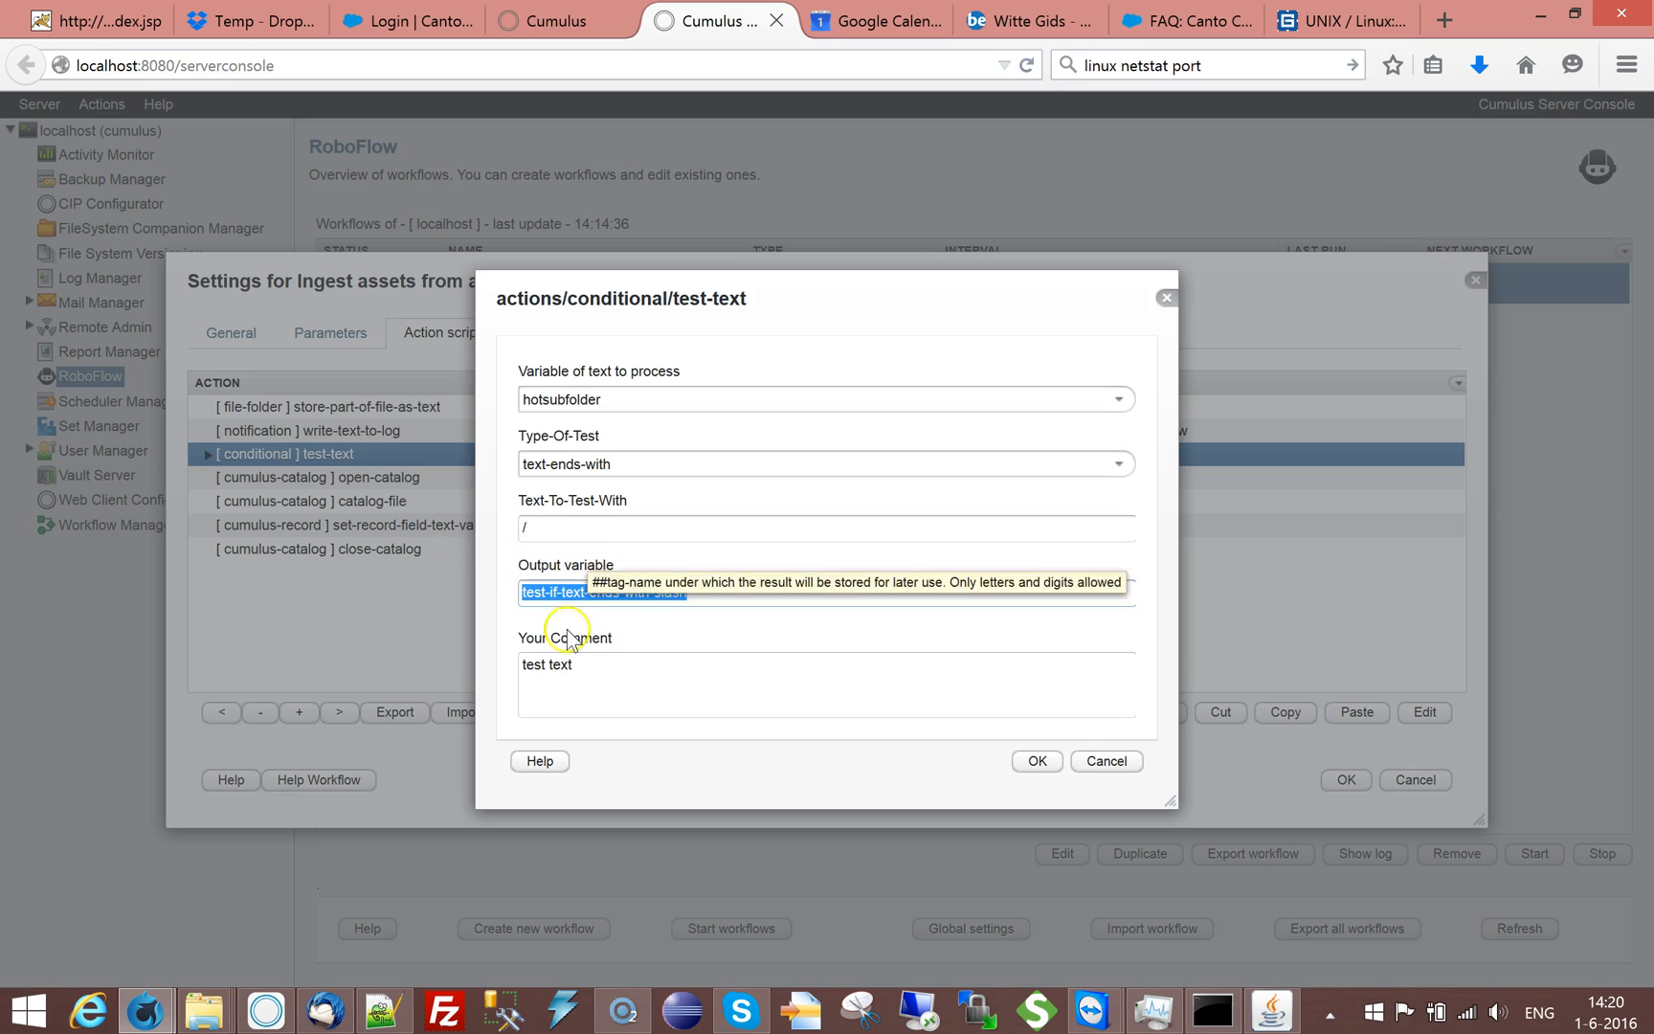
key("Tab")
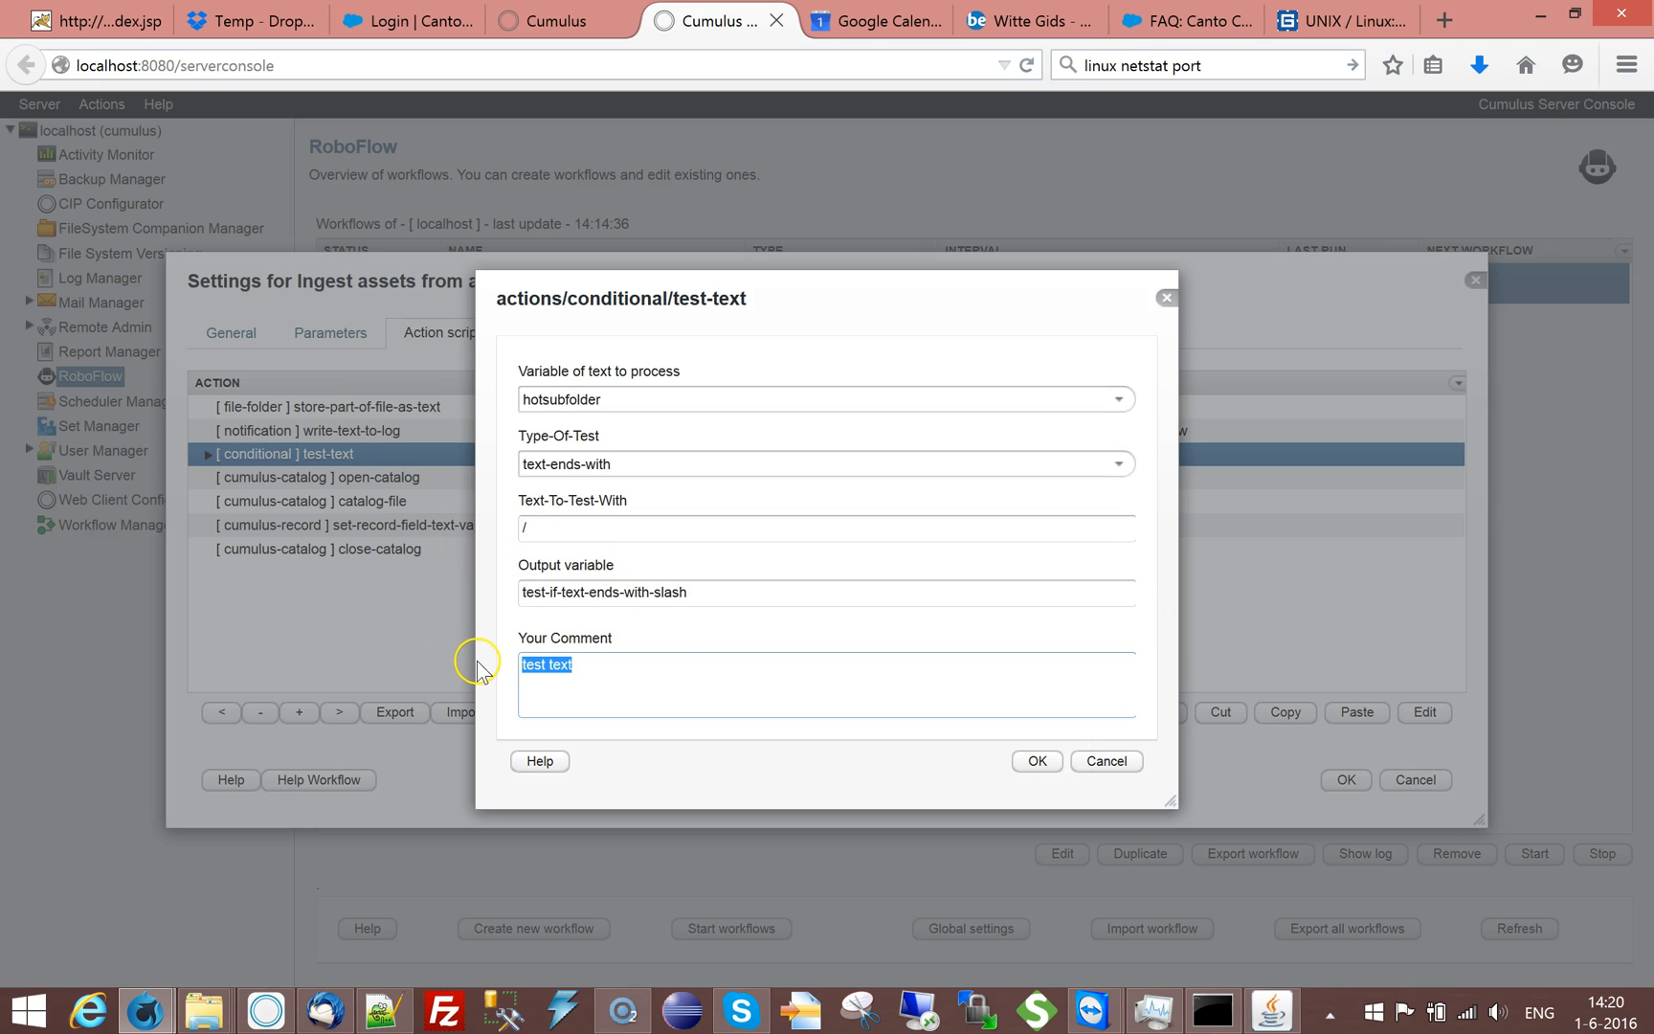
type("test-if-text-ends-with-slash")
left_click(1029, 762)
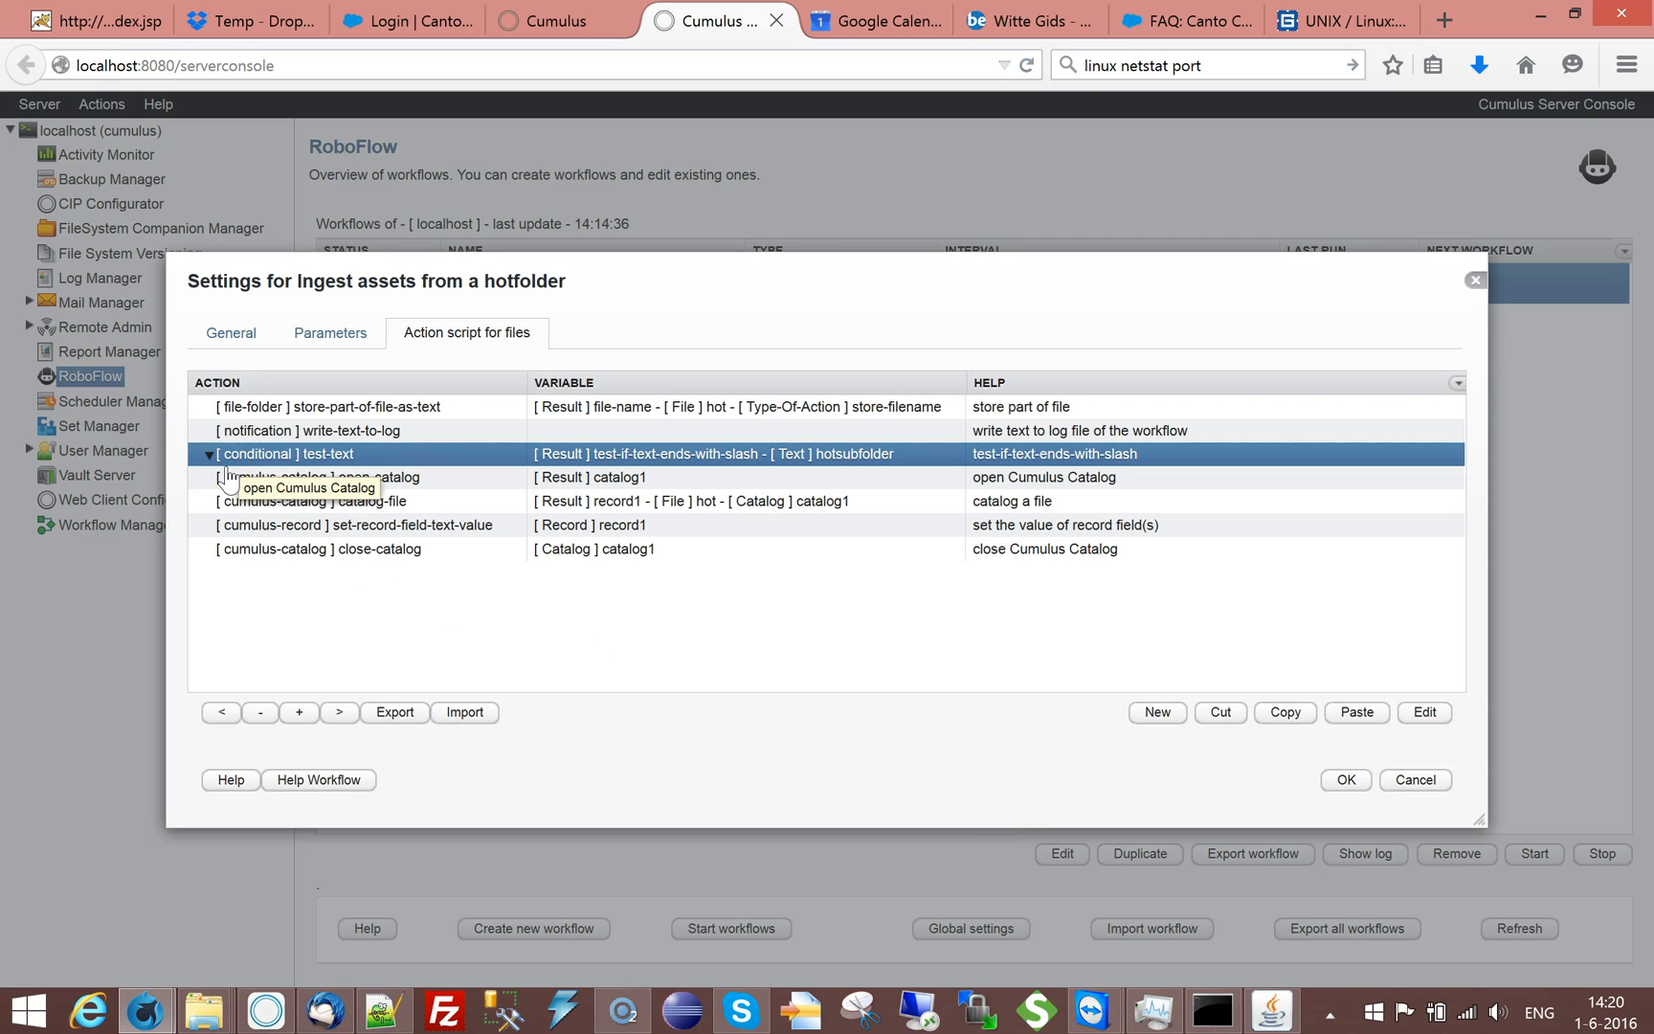
Add a store-last-left-part-of-text action from the text category, nested under the conditional test-text action.
left_click(1157, 712)
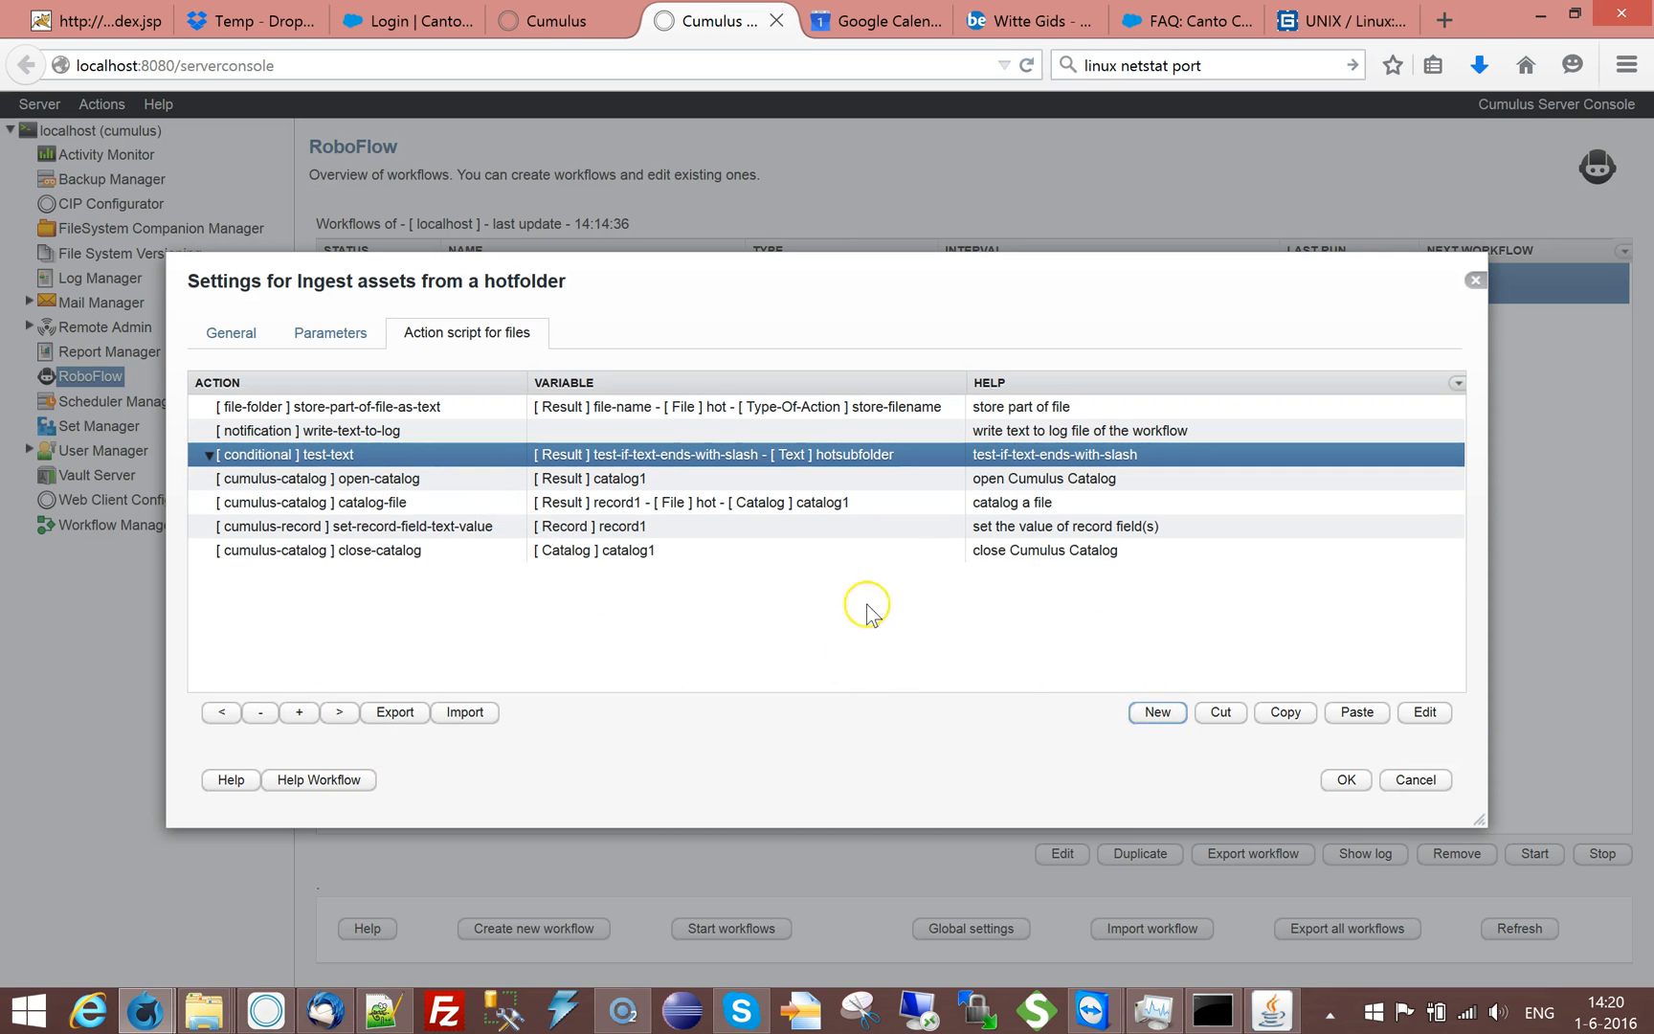
left_click(1139, 457)
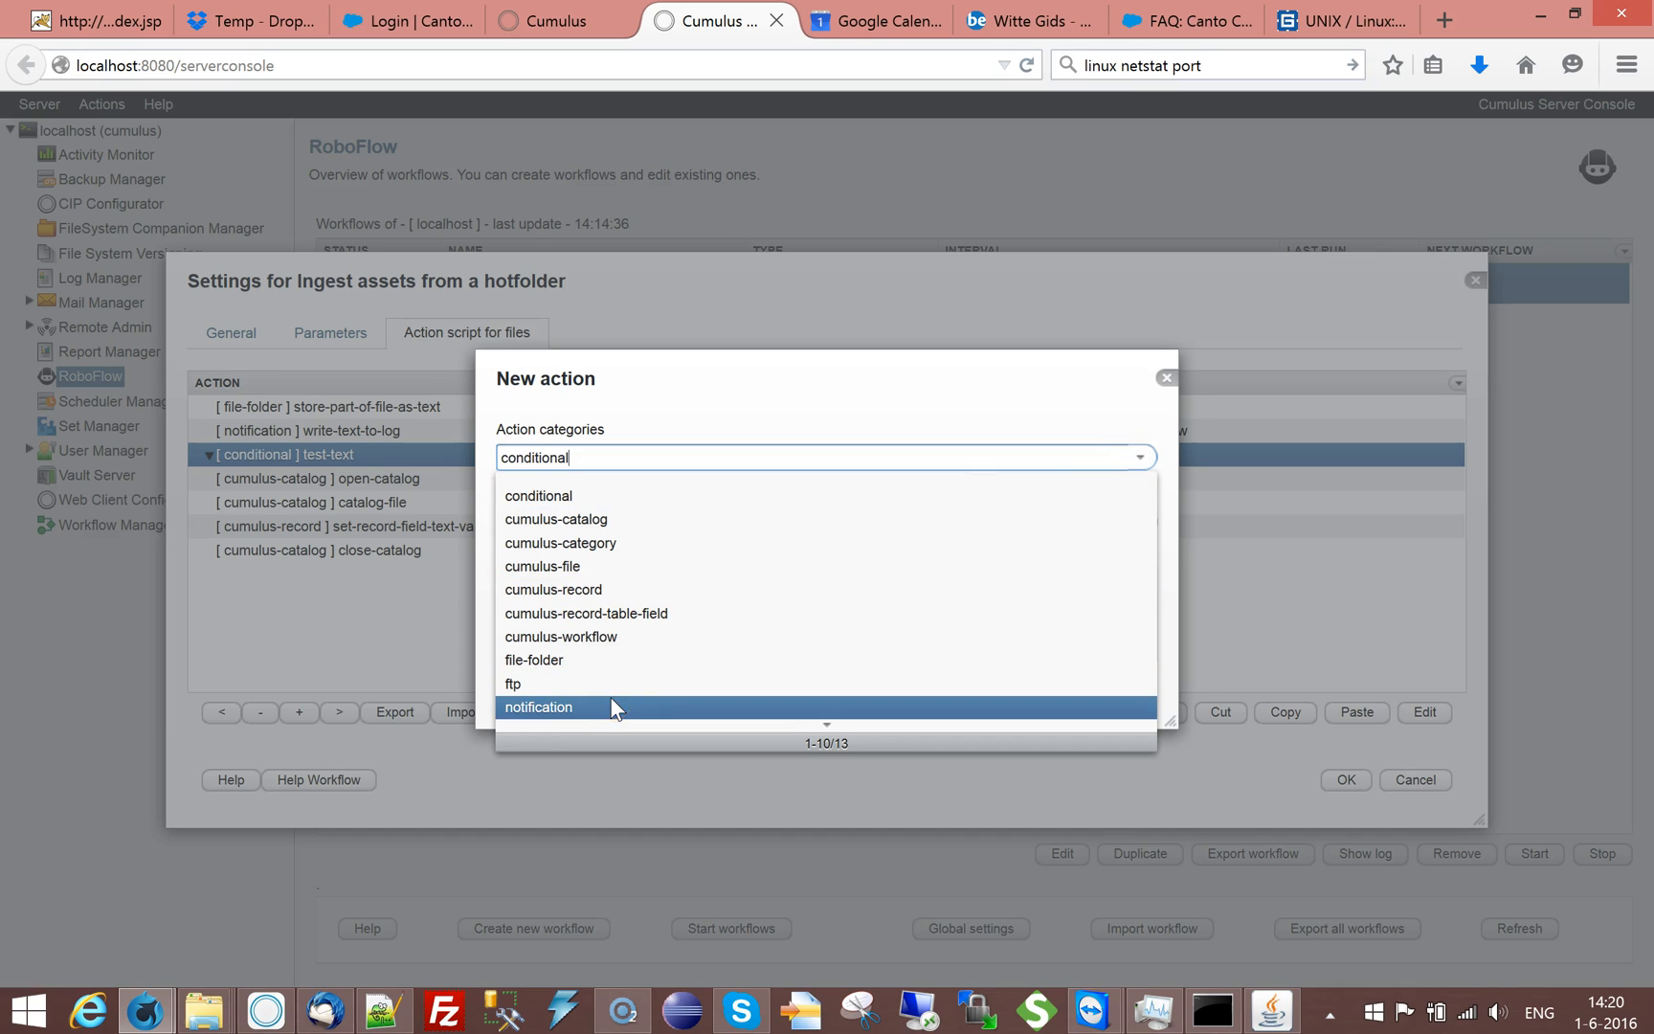
scroll(612, 708, "down", 2)
left_click(526, 543)
left_click(1139, 524)
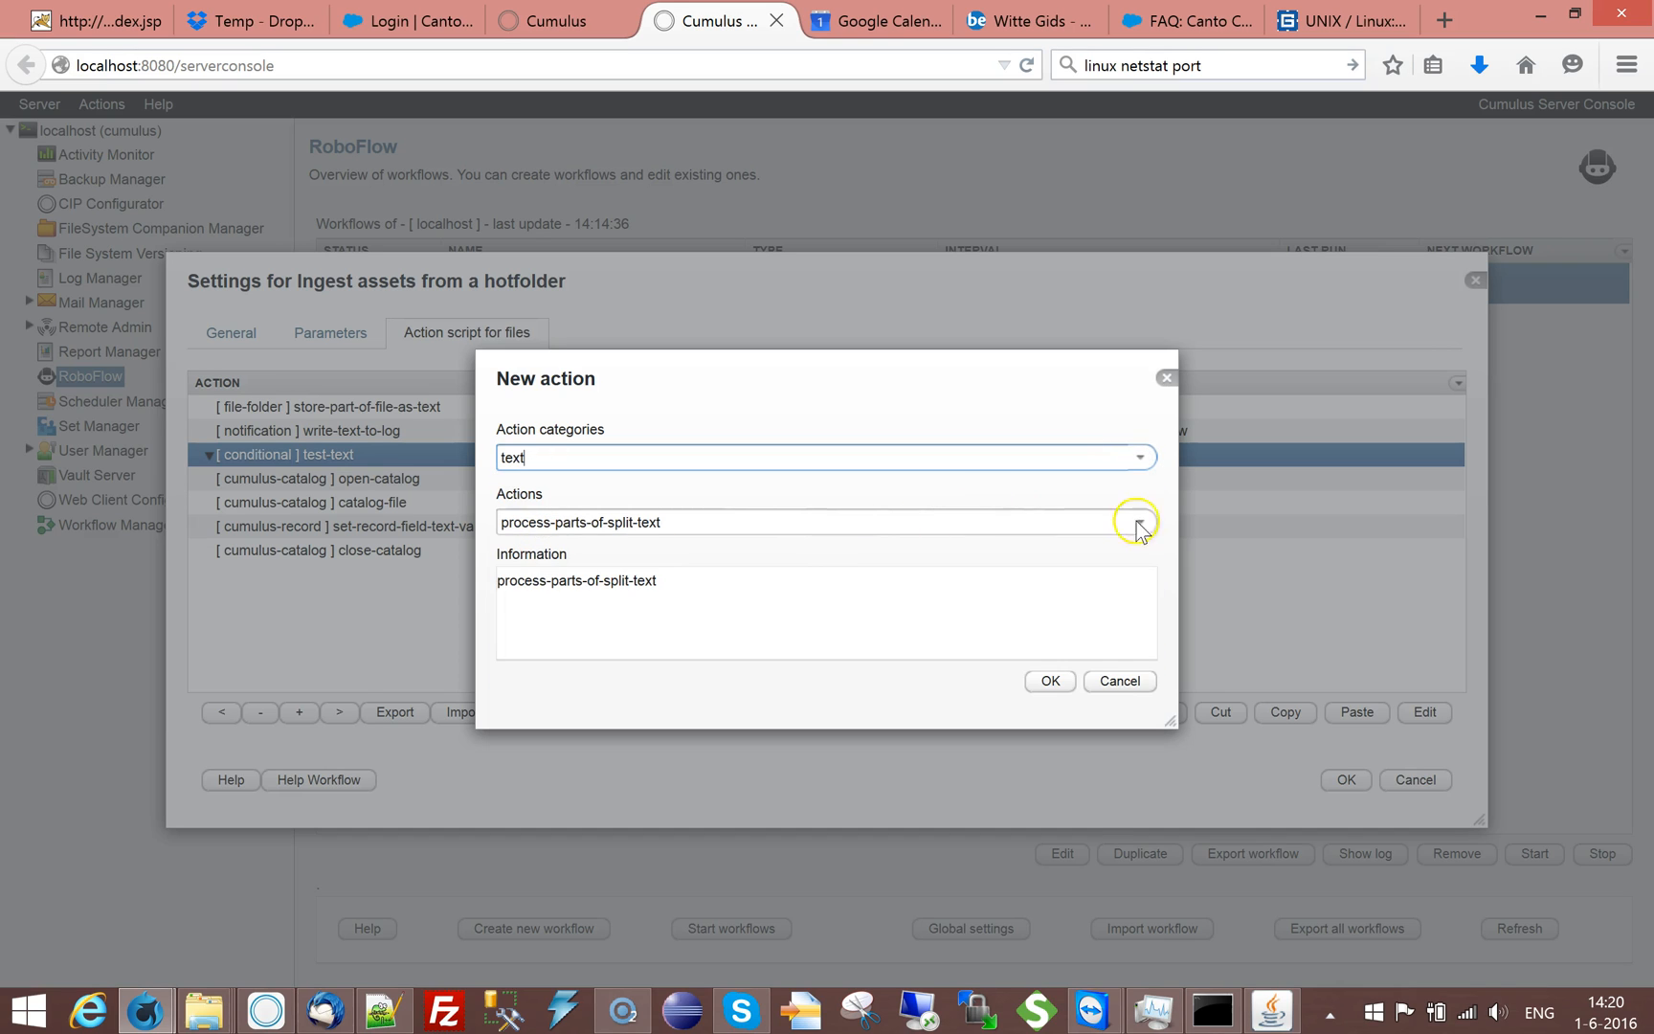
left_click(1139, 524)
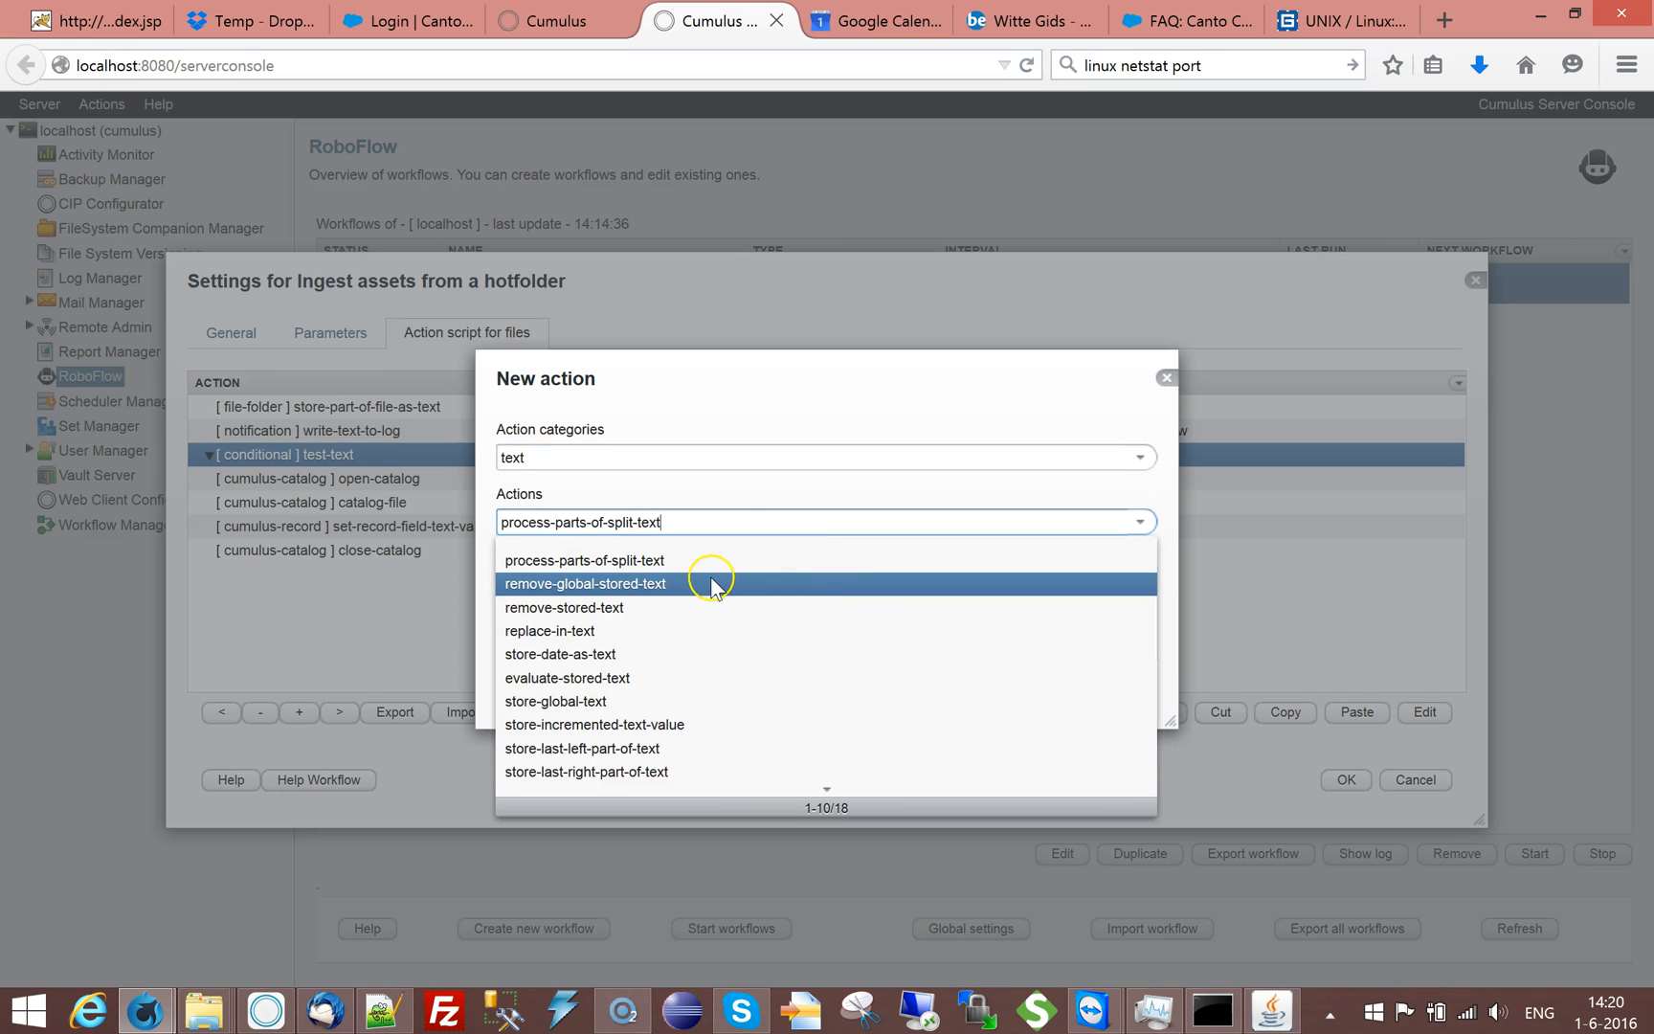
scroll(708, 583, "down", 2)
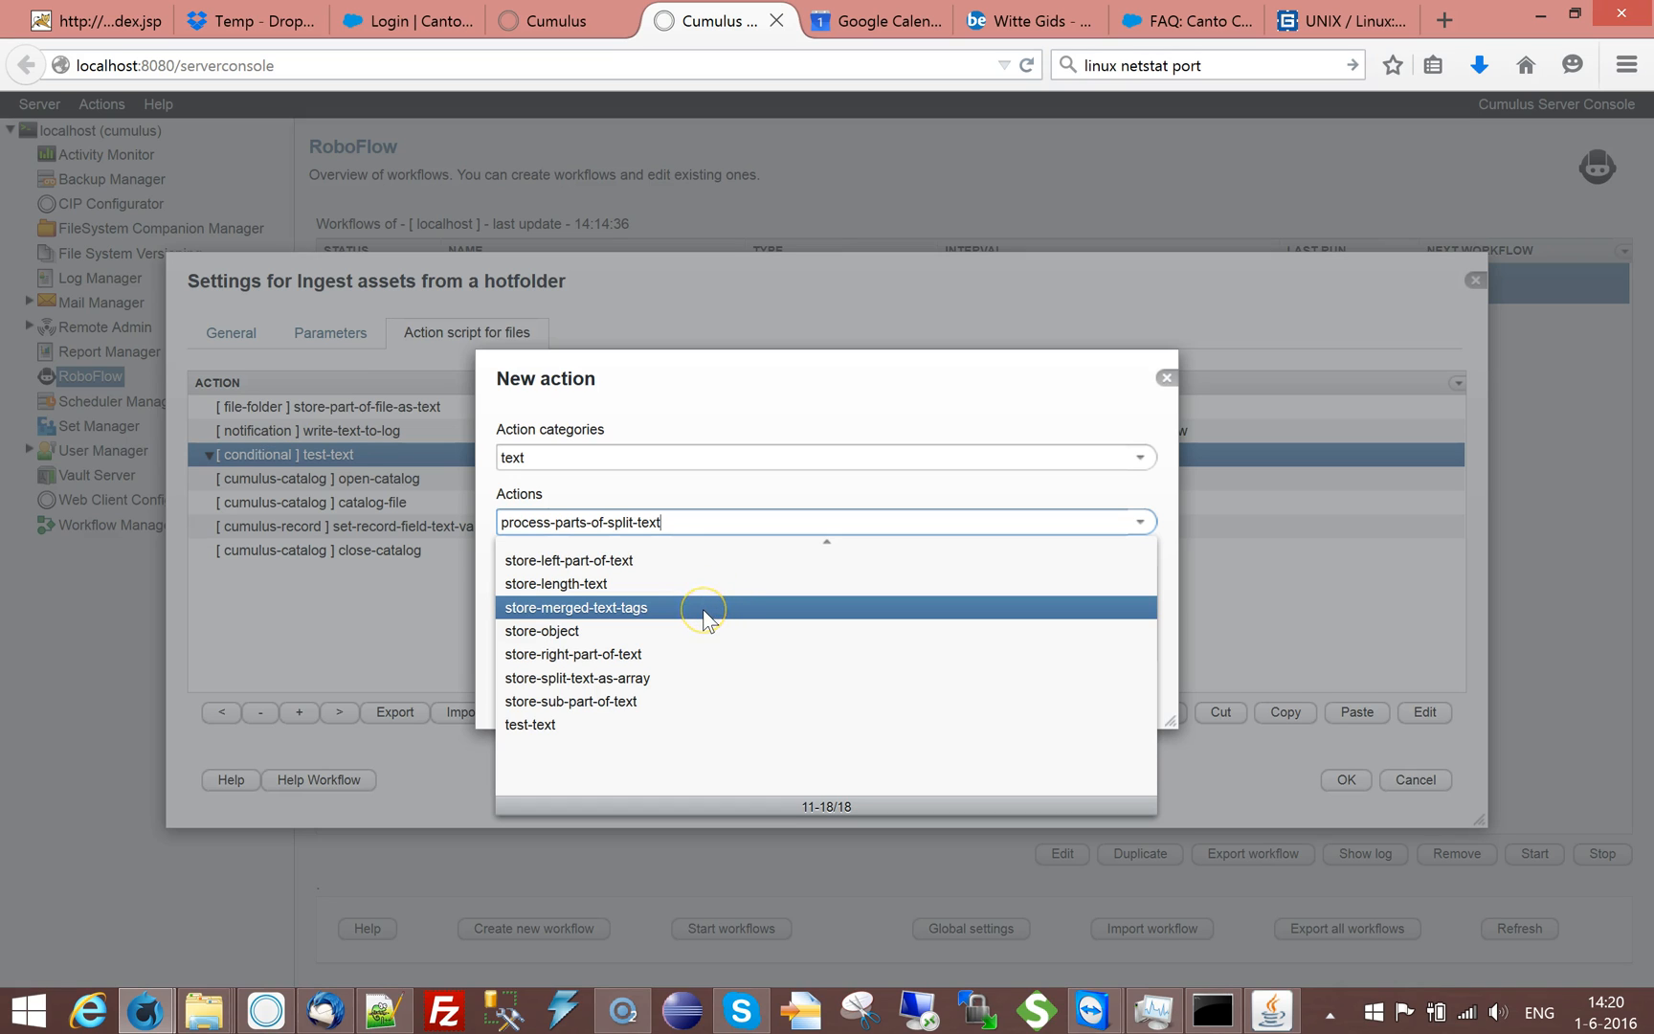
scroll(704, 617, "up", 3)
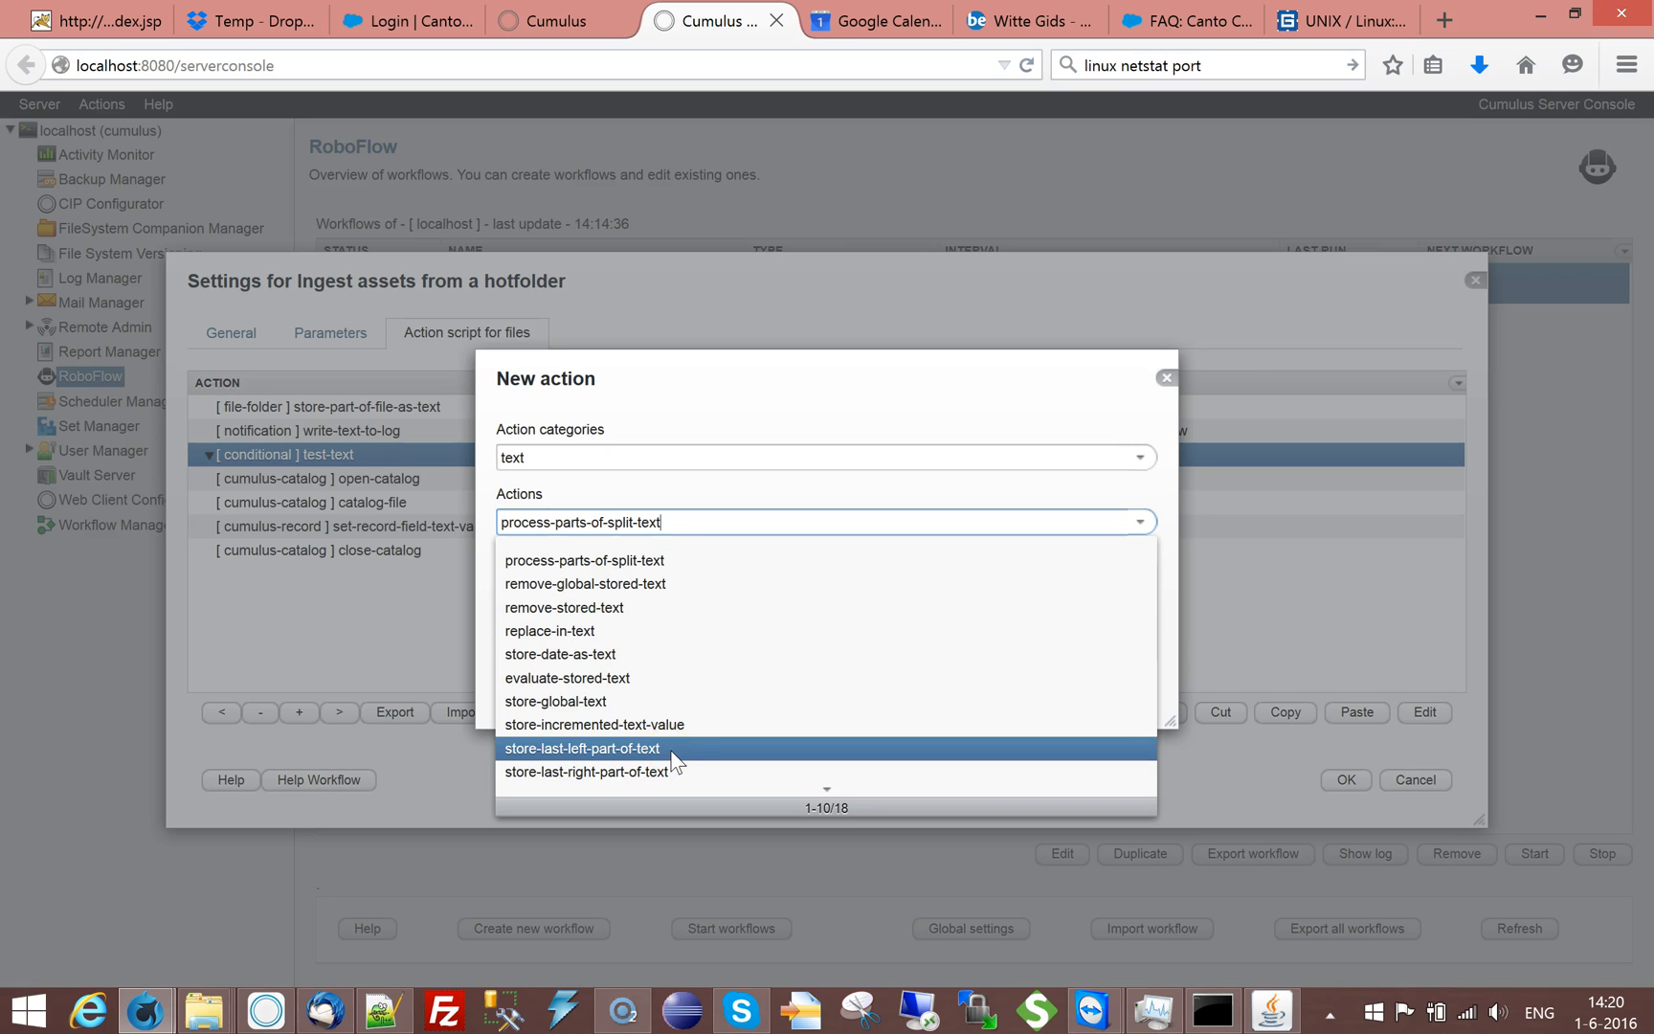
scroll(672, 754, "down", 2)
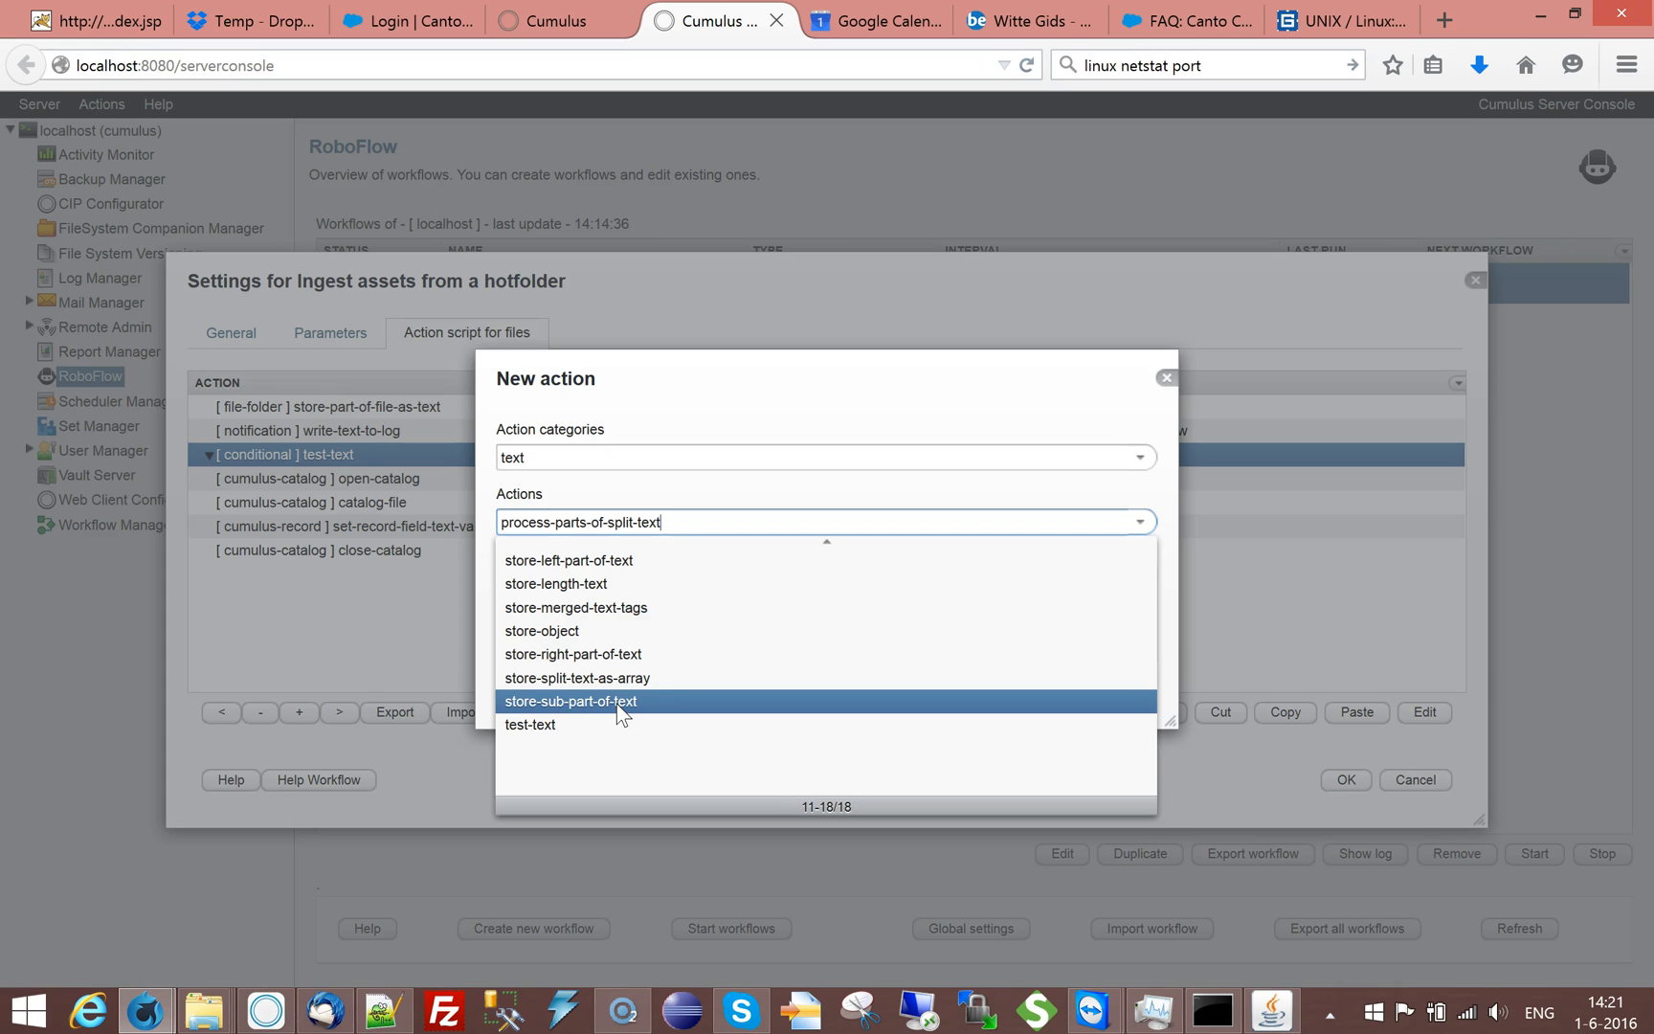
scroll(617, 713, "up", 4)
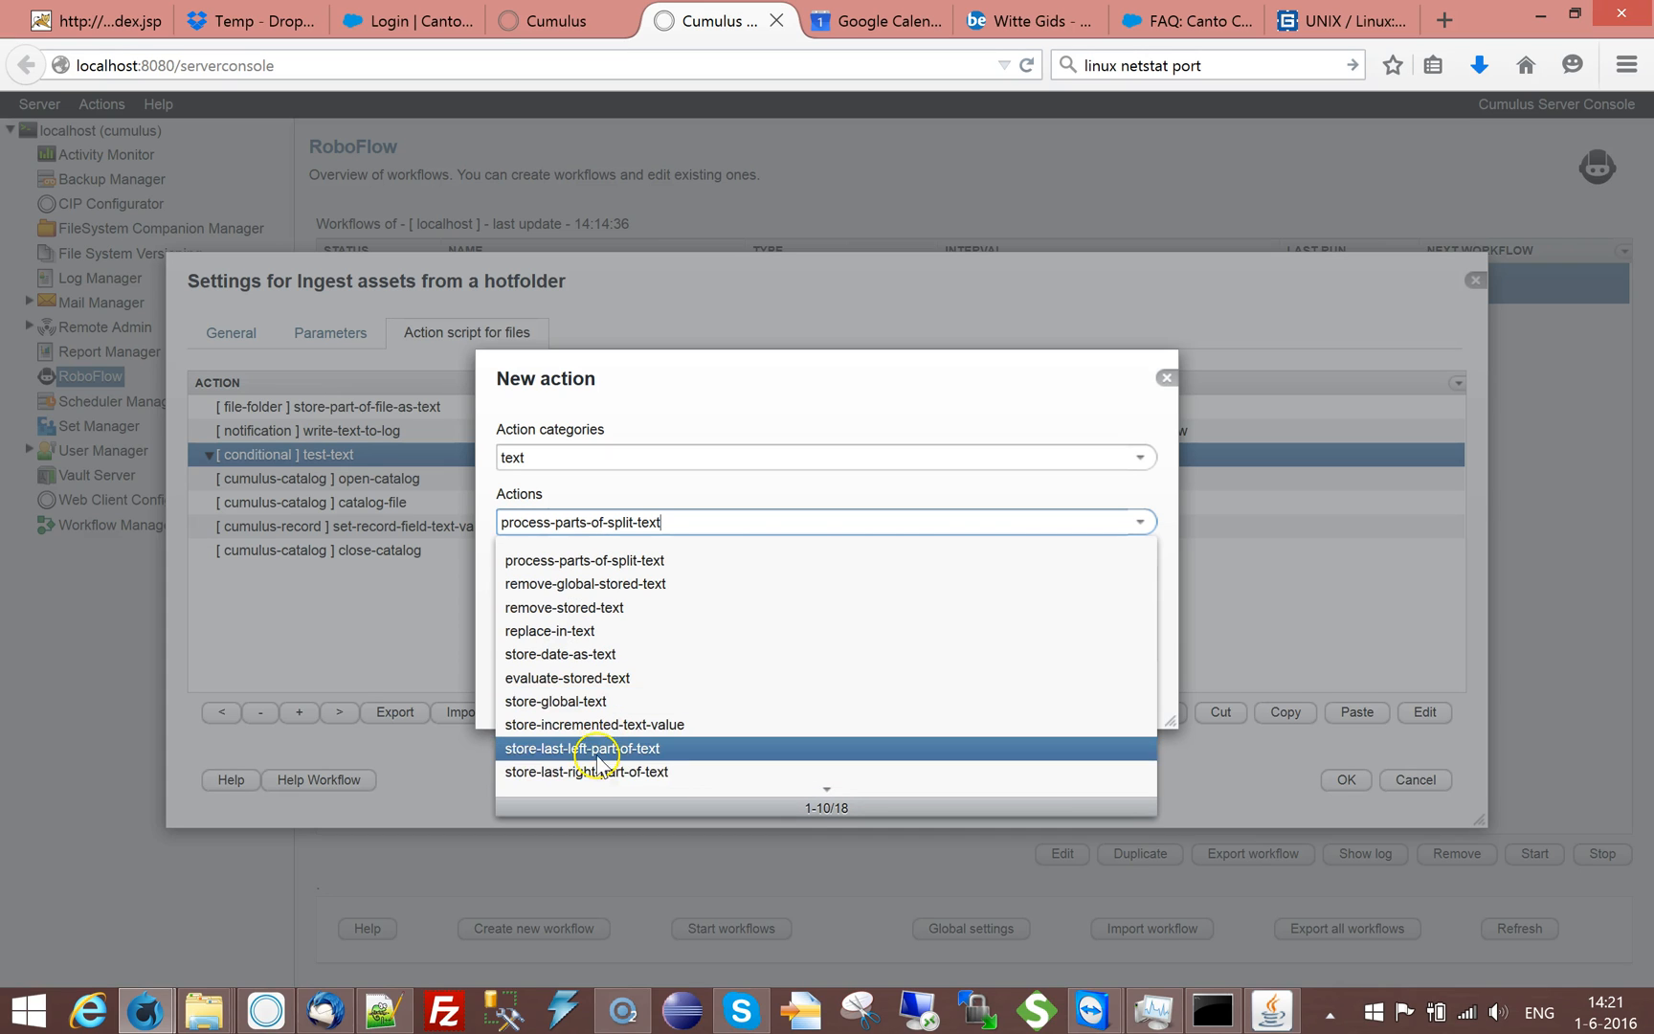
left_click(603, 749)
left_click(1049, 680)
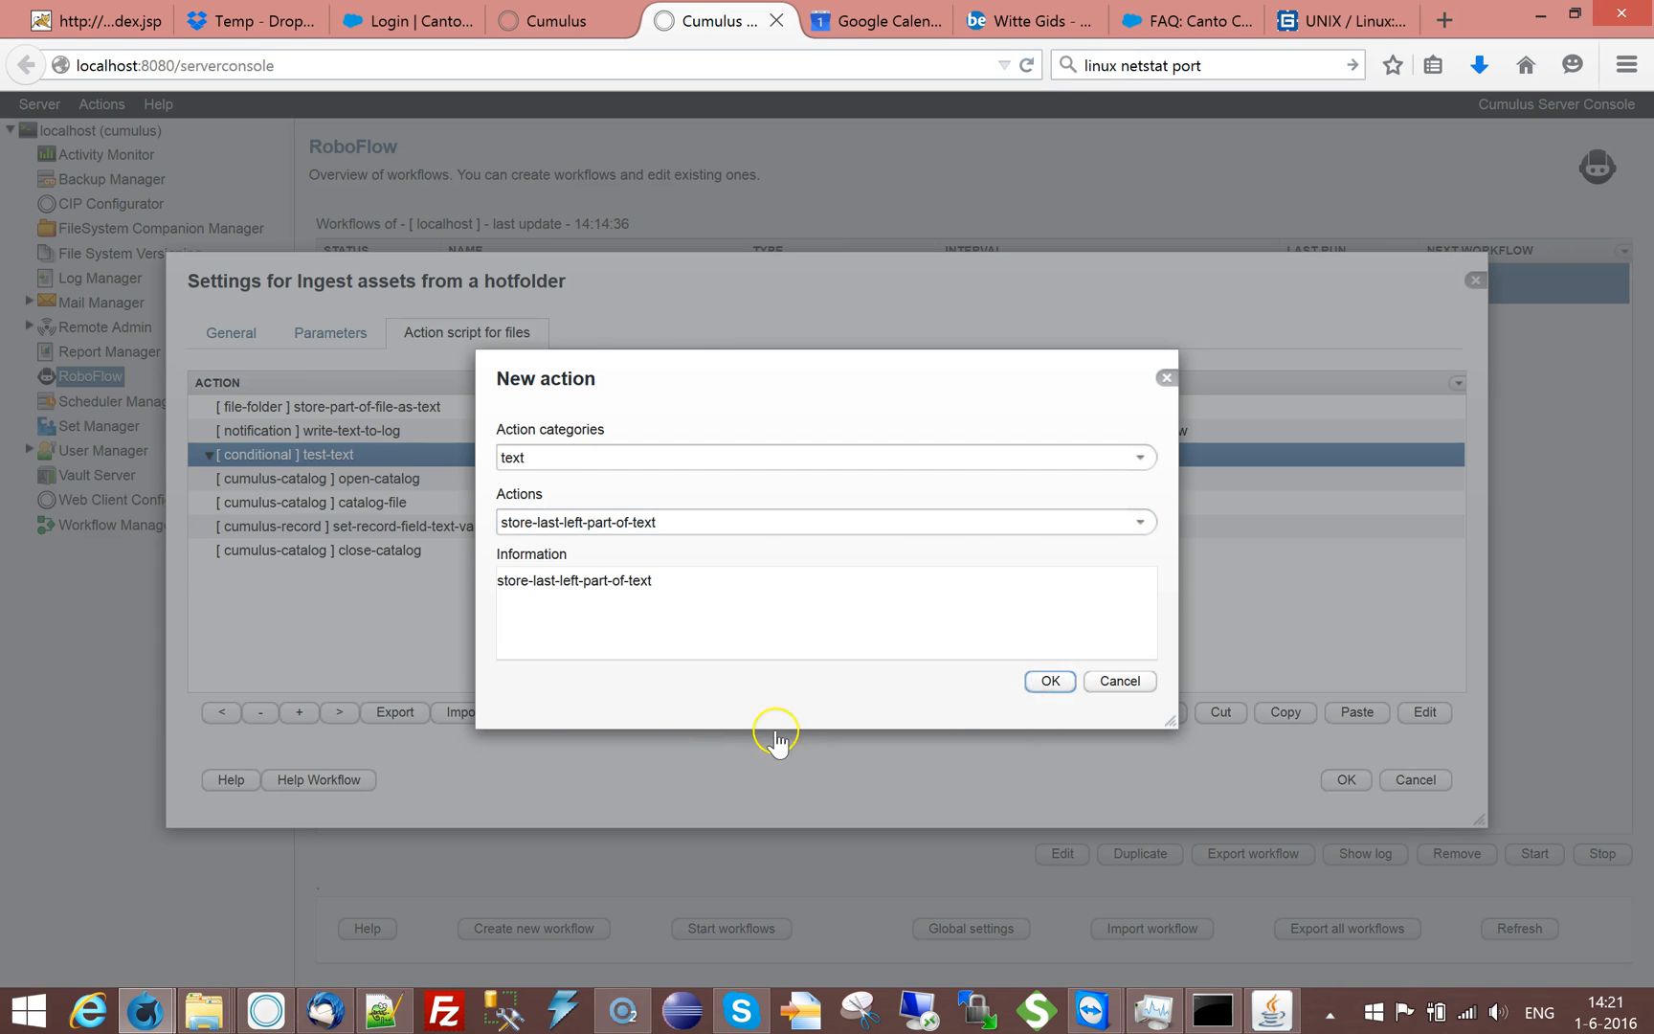
Configure the text action to process hotsubfolder, search for "/", and store the result in the output variable hotsubfolder.
left_click(1117, 429)
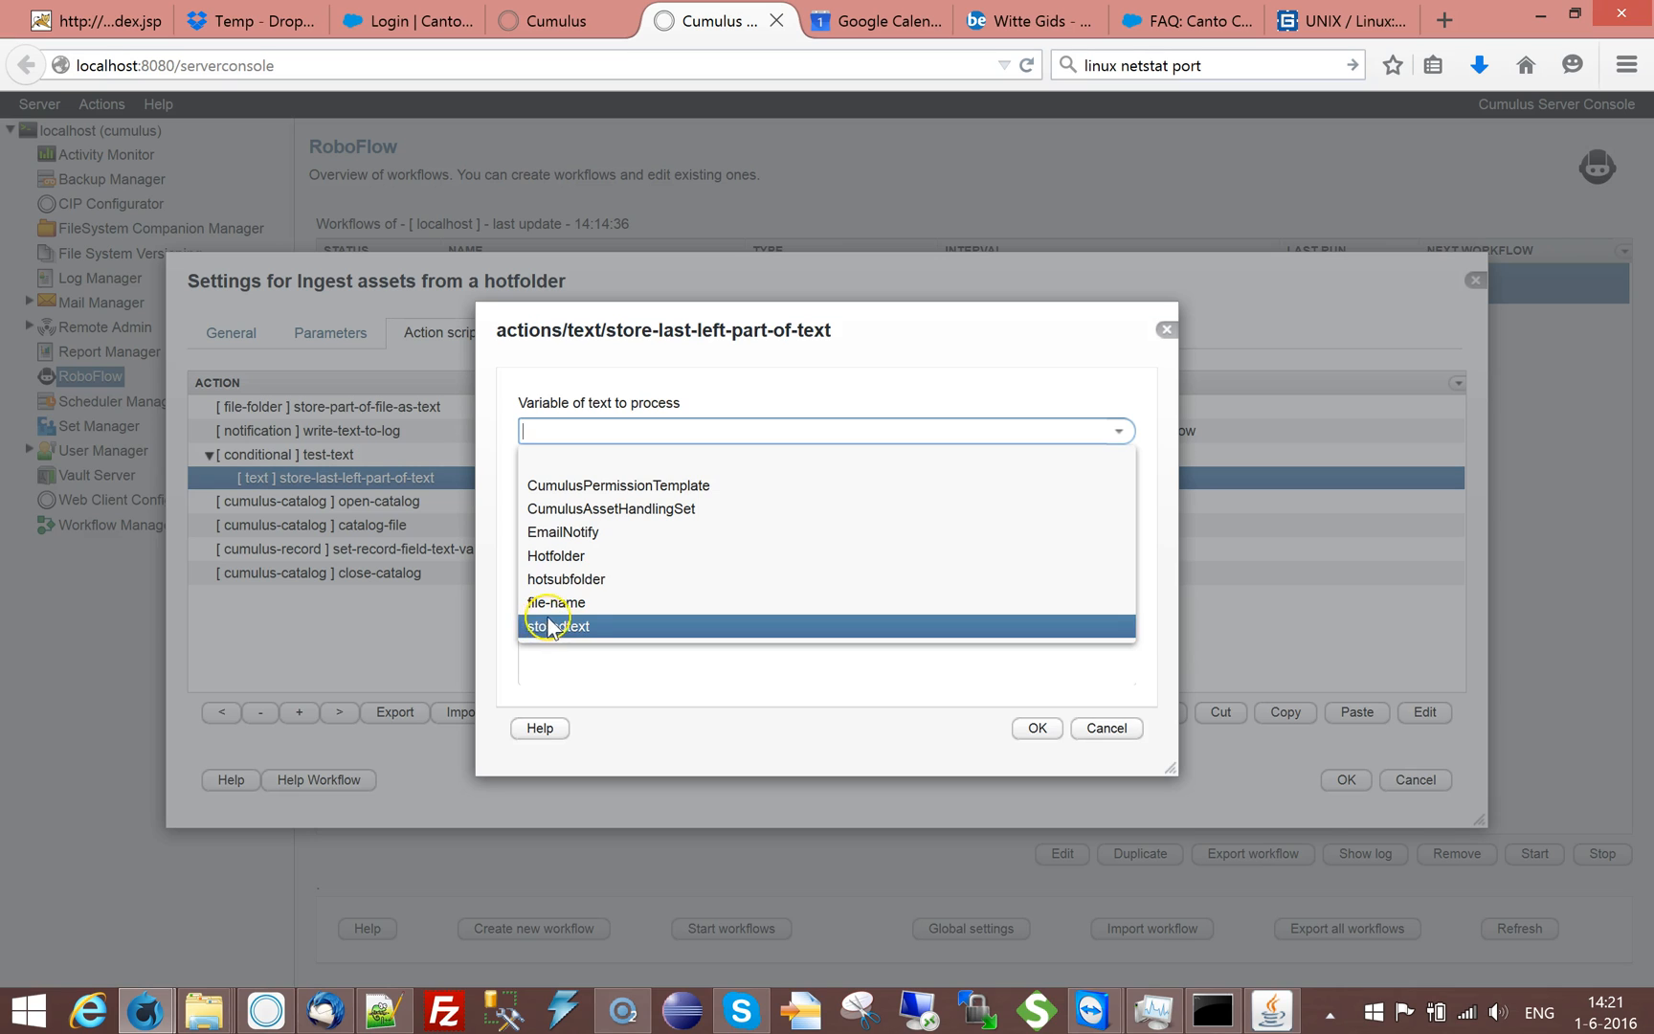
left_click(560, 586)
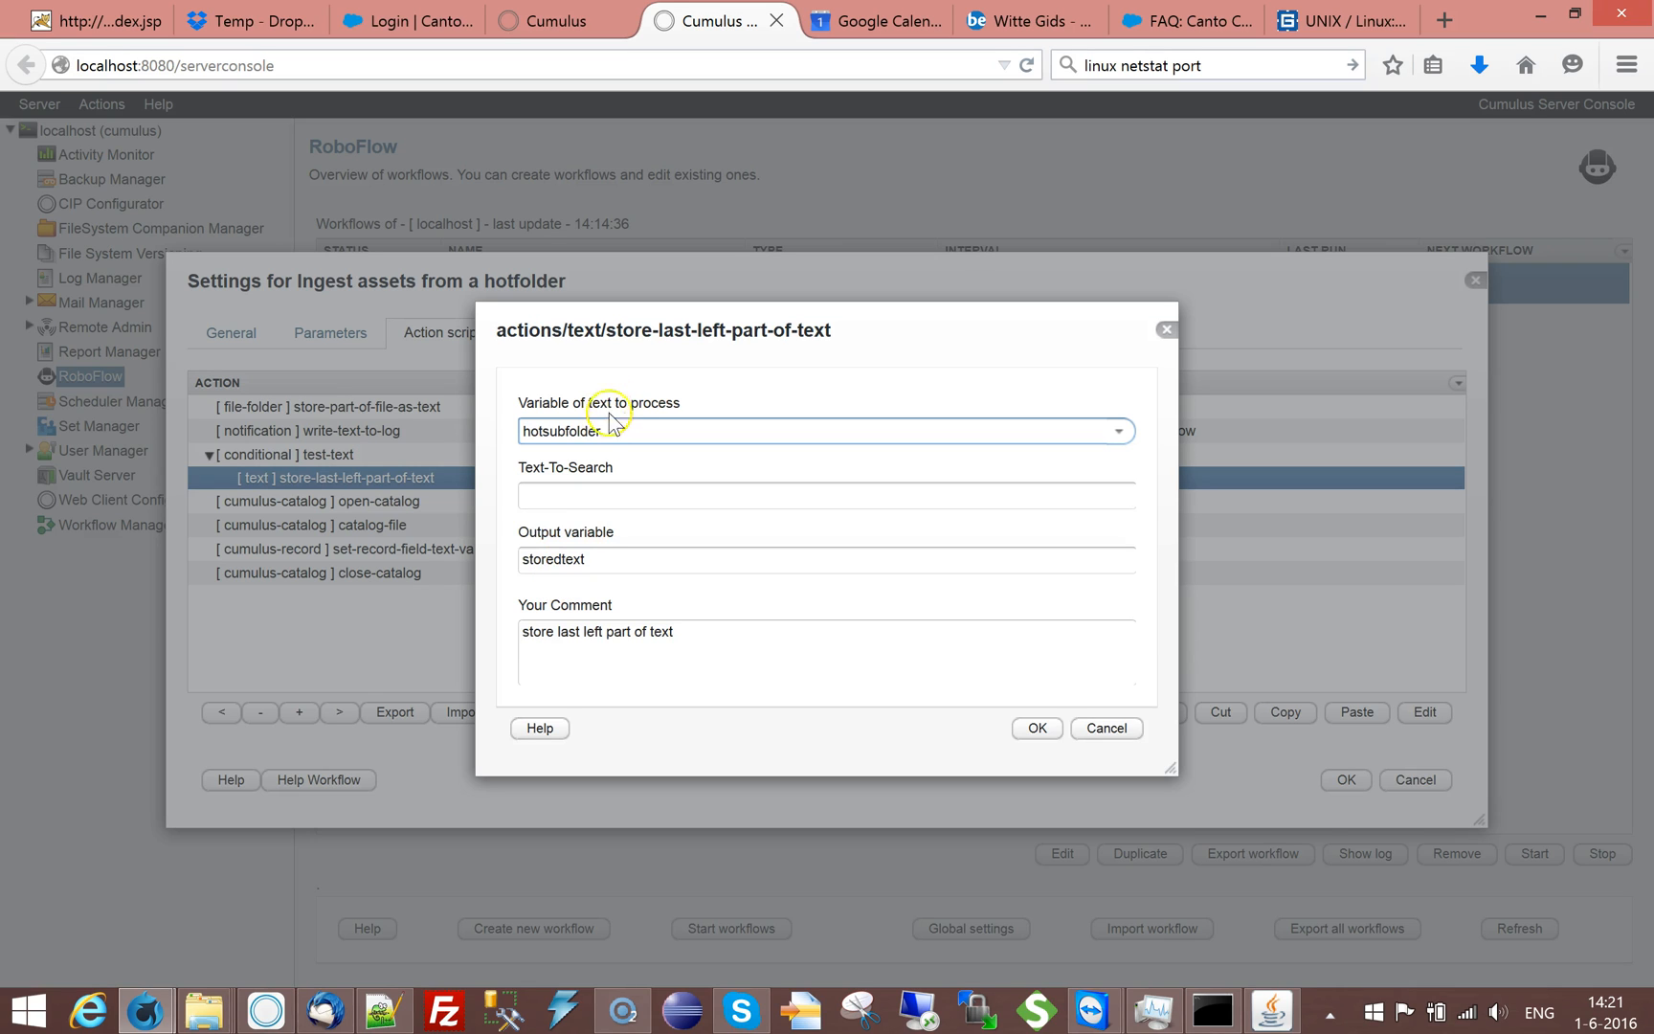
left_click_drag(609, 428, 464, 430)
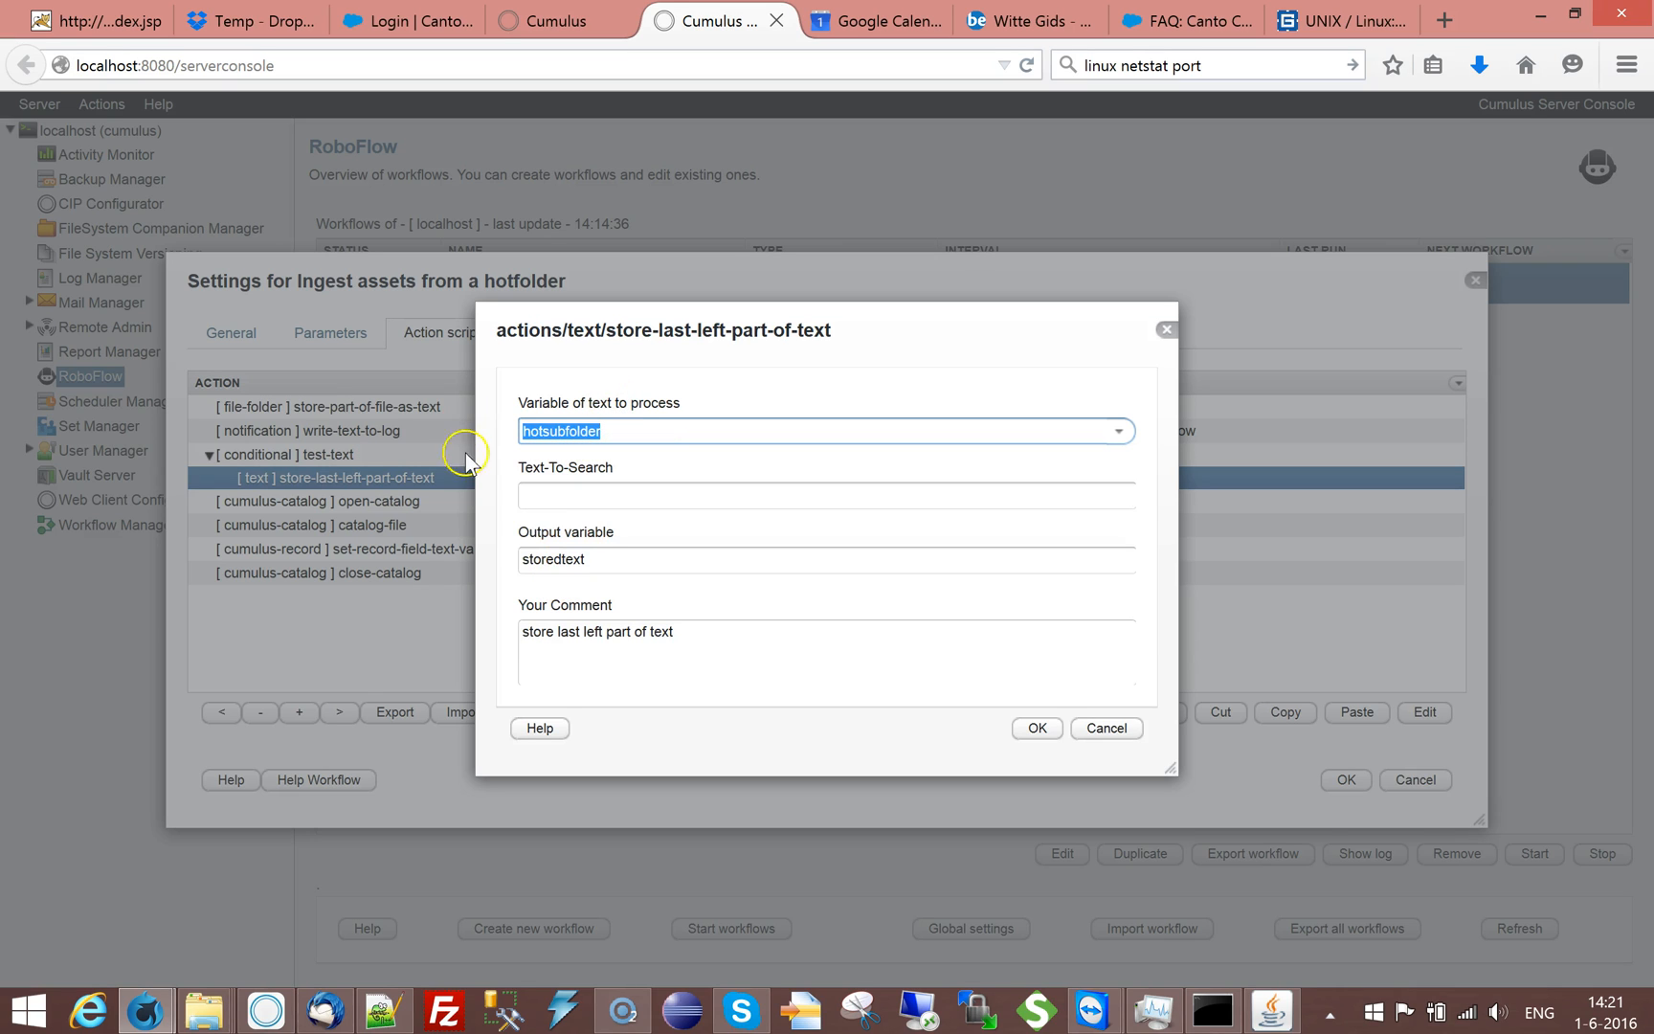
key("ctrl+c")
left_click_drag(591, 558, 468, 555)
key("ctrl+v")
left_click(574, 499)
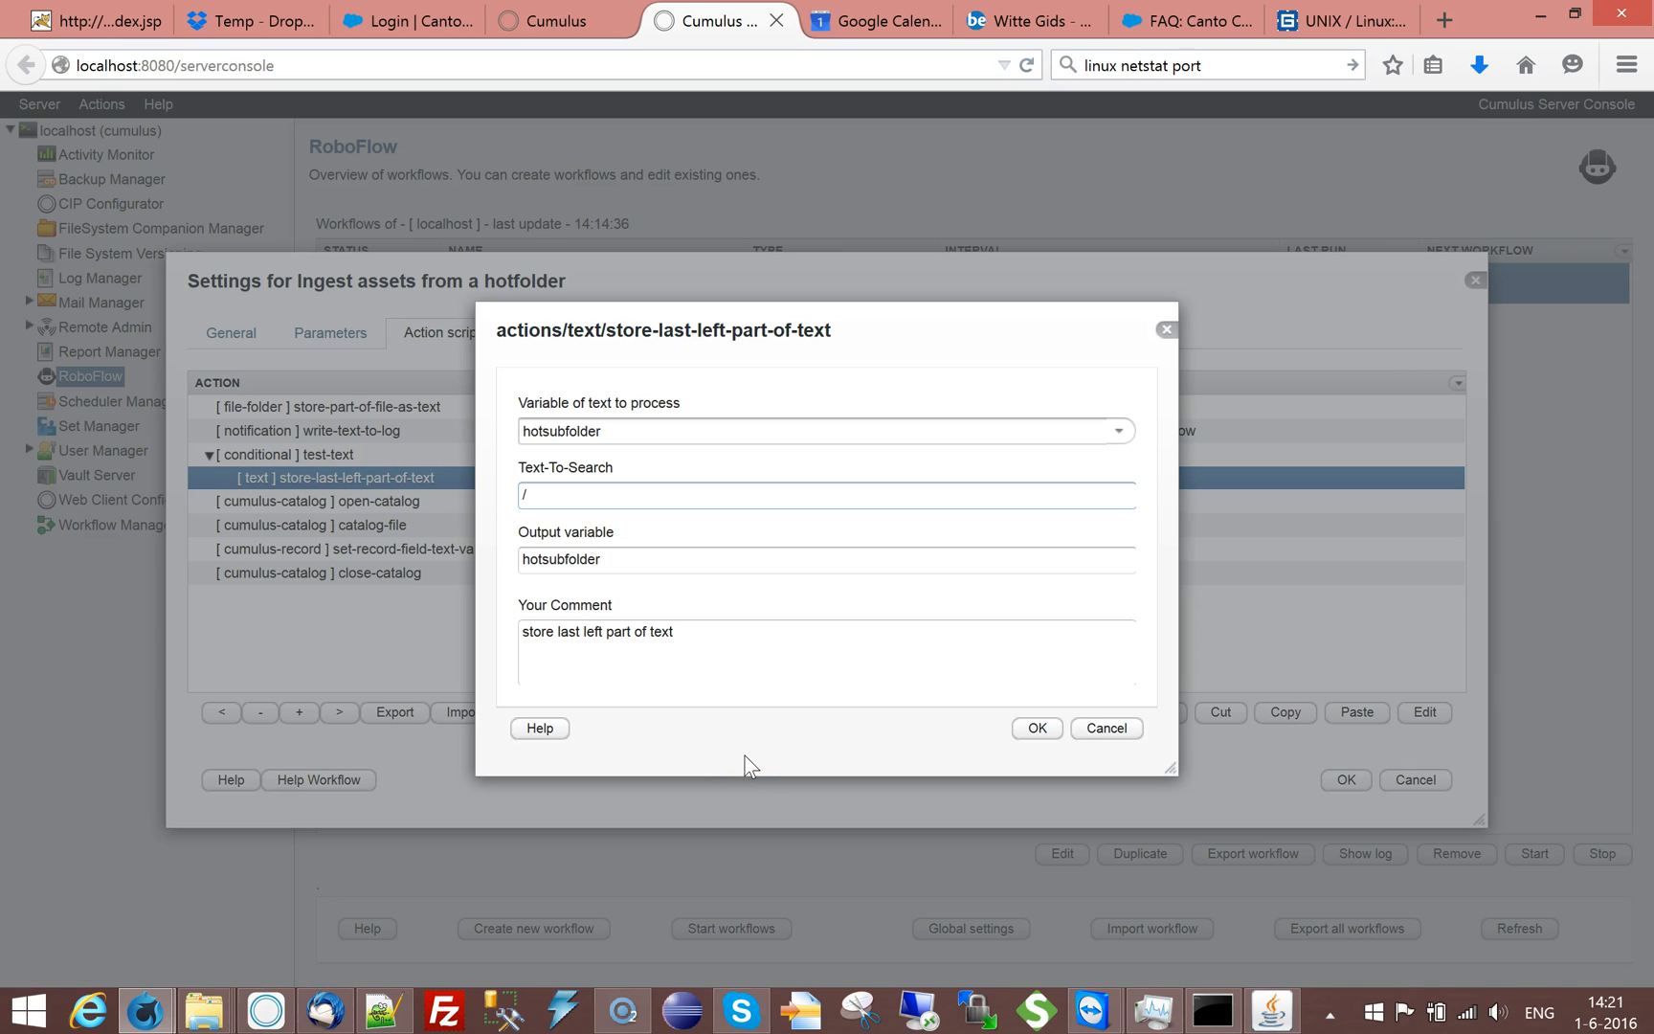
left_click(1037, 727)
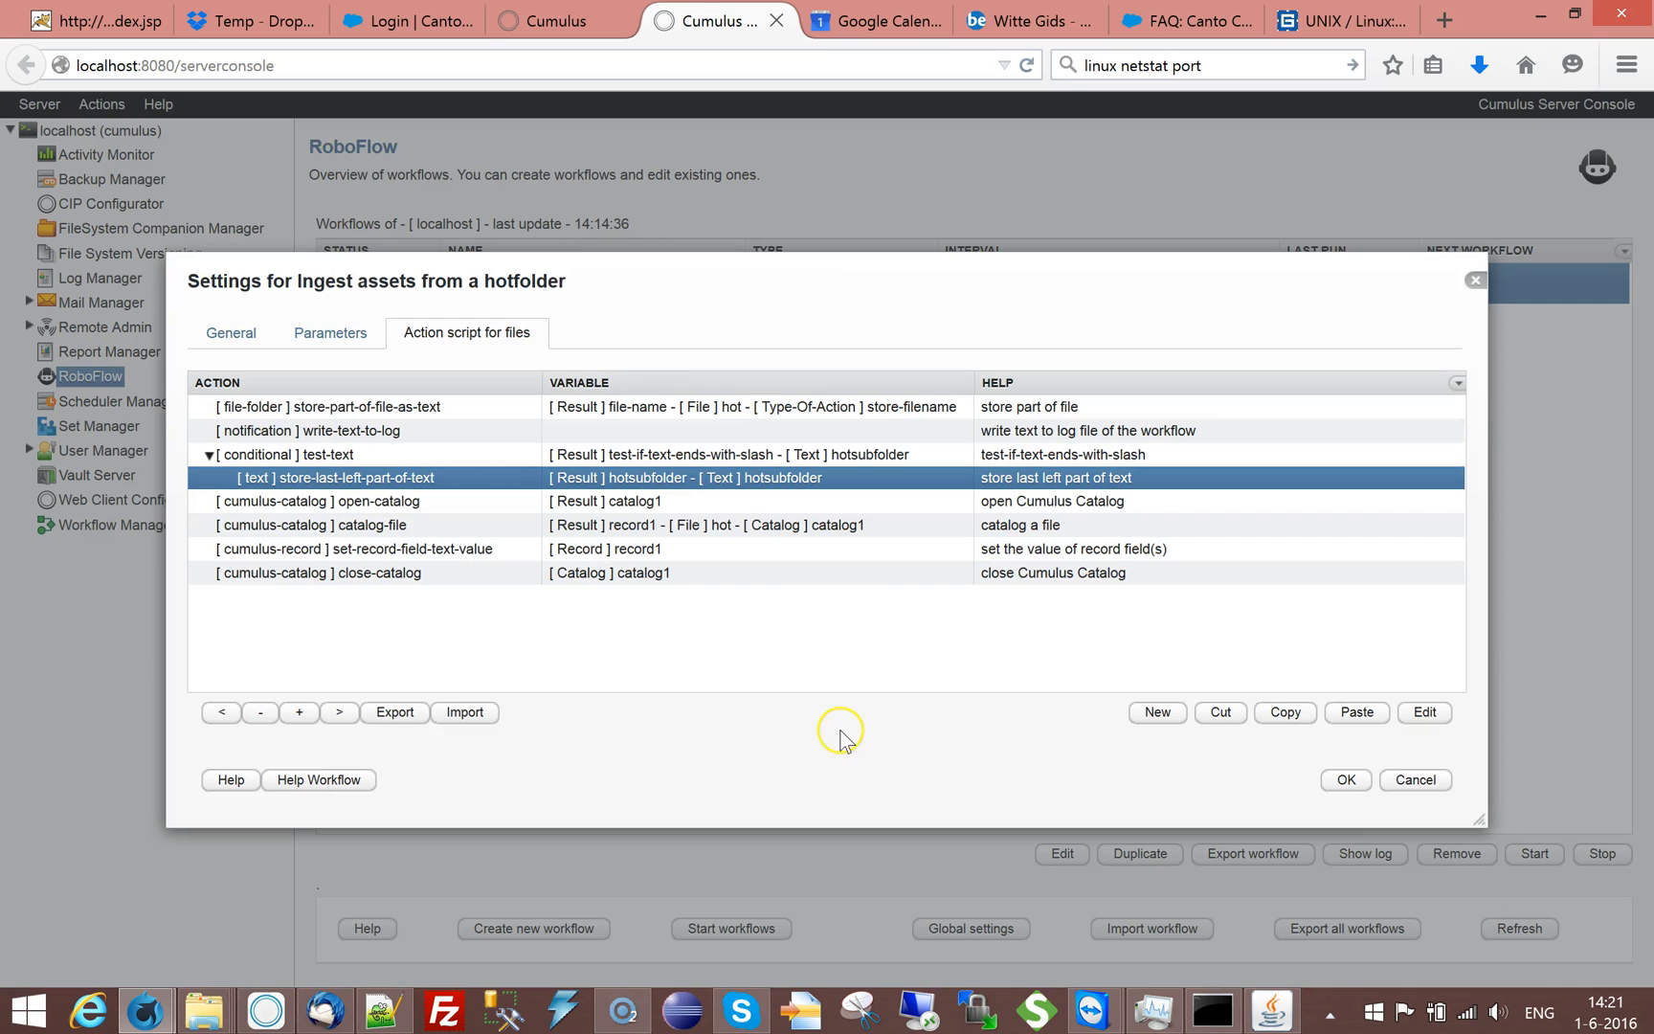
Extend the store-last-left-part-of-text action's comment to "store last left part of text: strip last \".
double_click(579, 477)
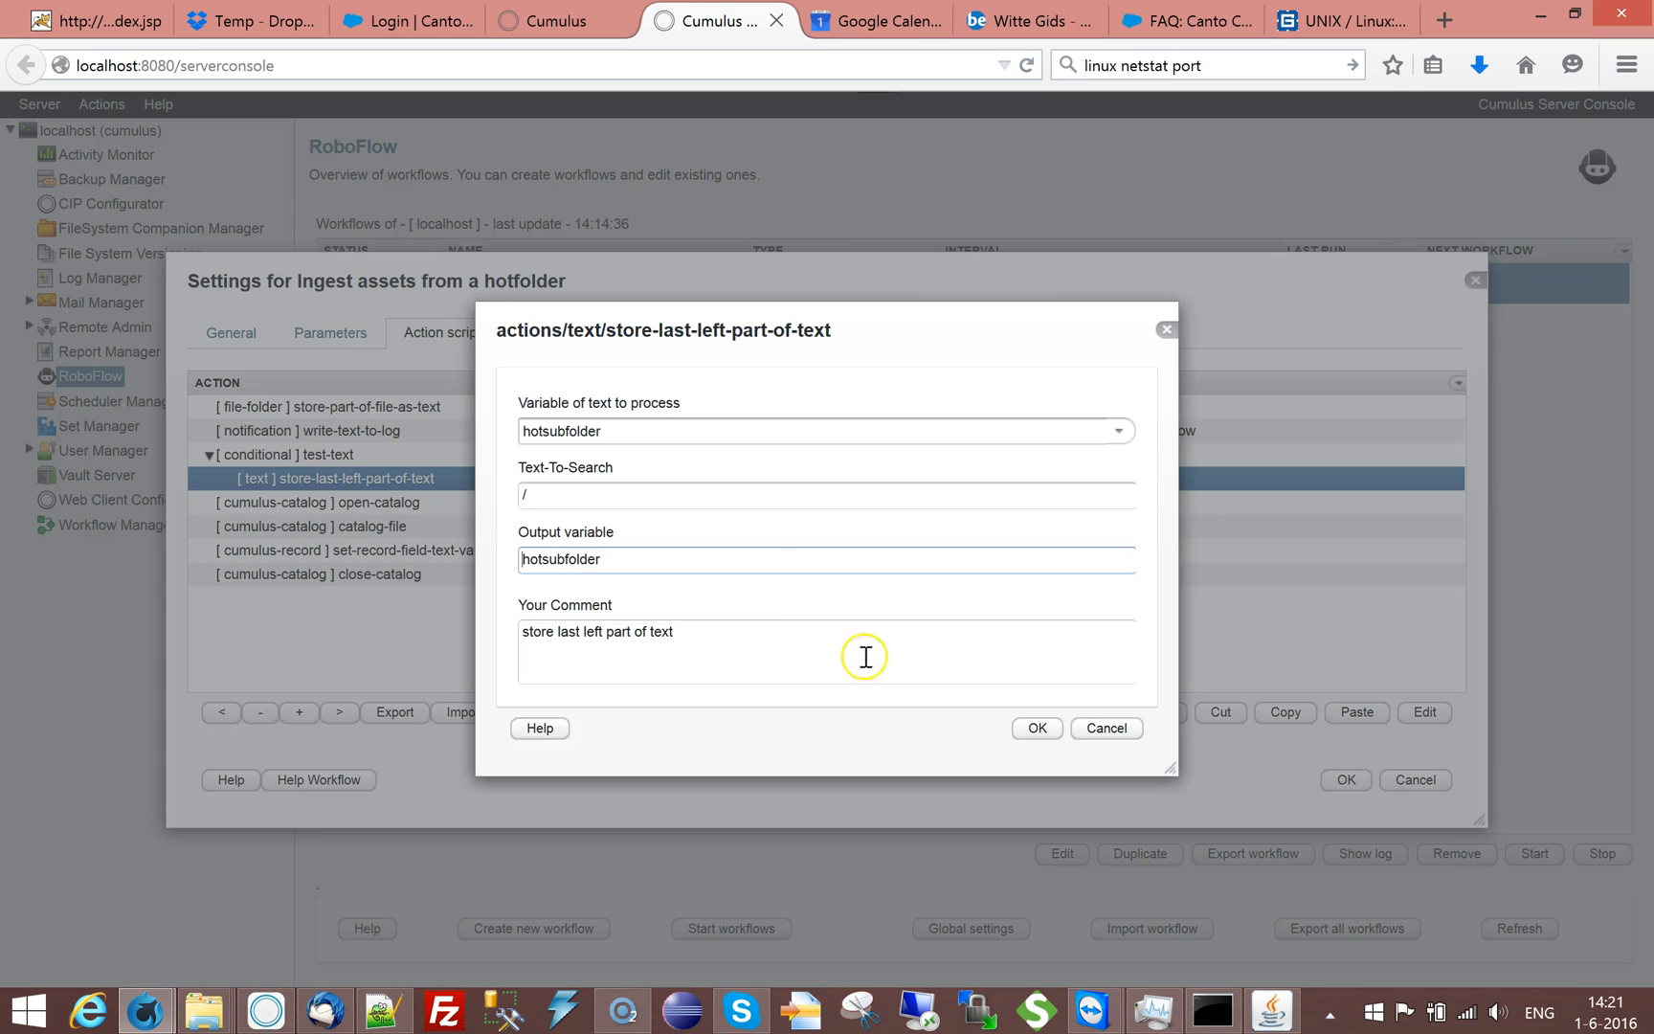
left_click(689, 630)
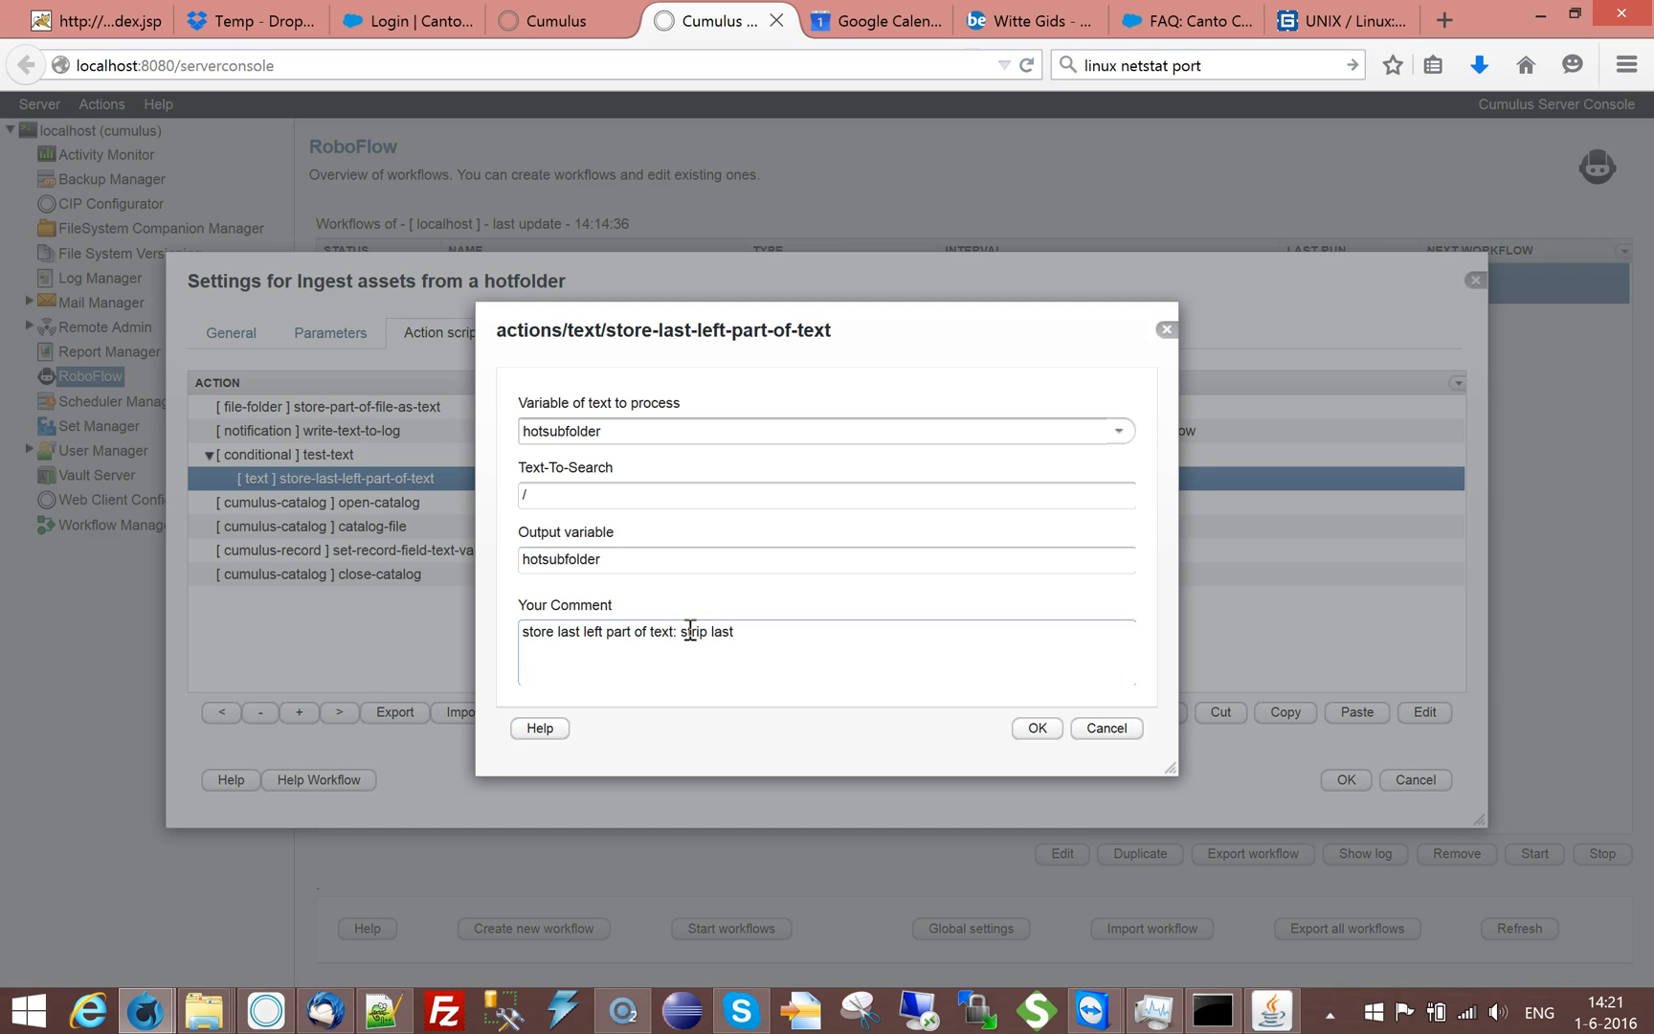
left_click(1037, 727)
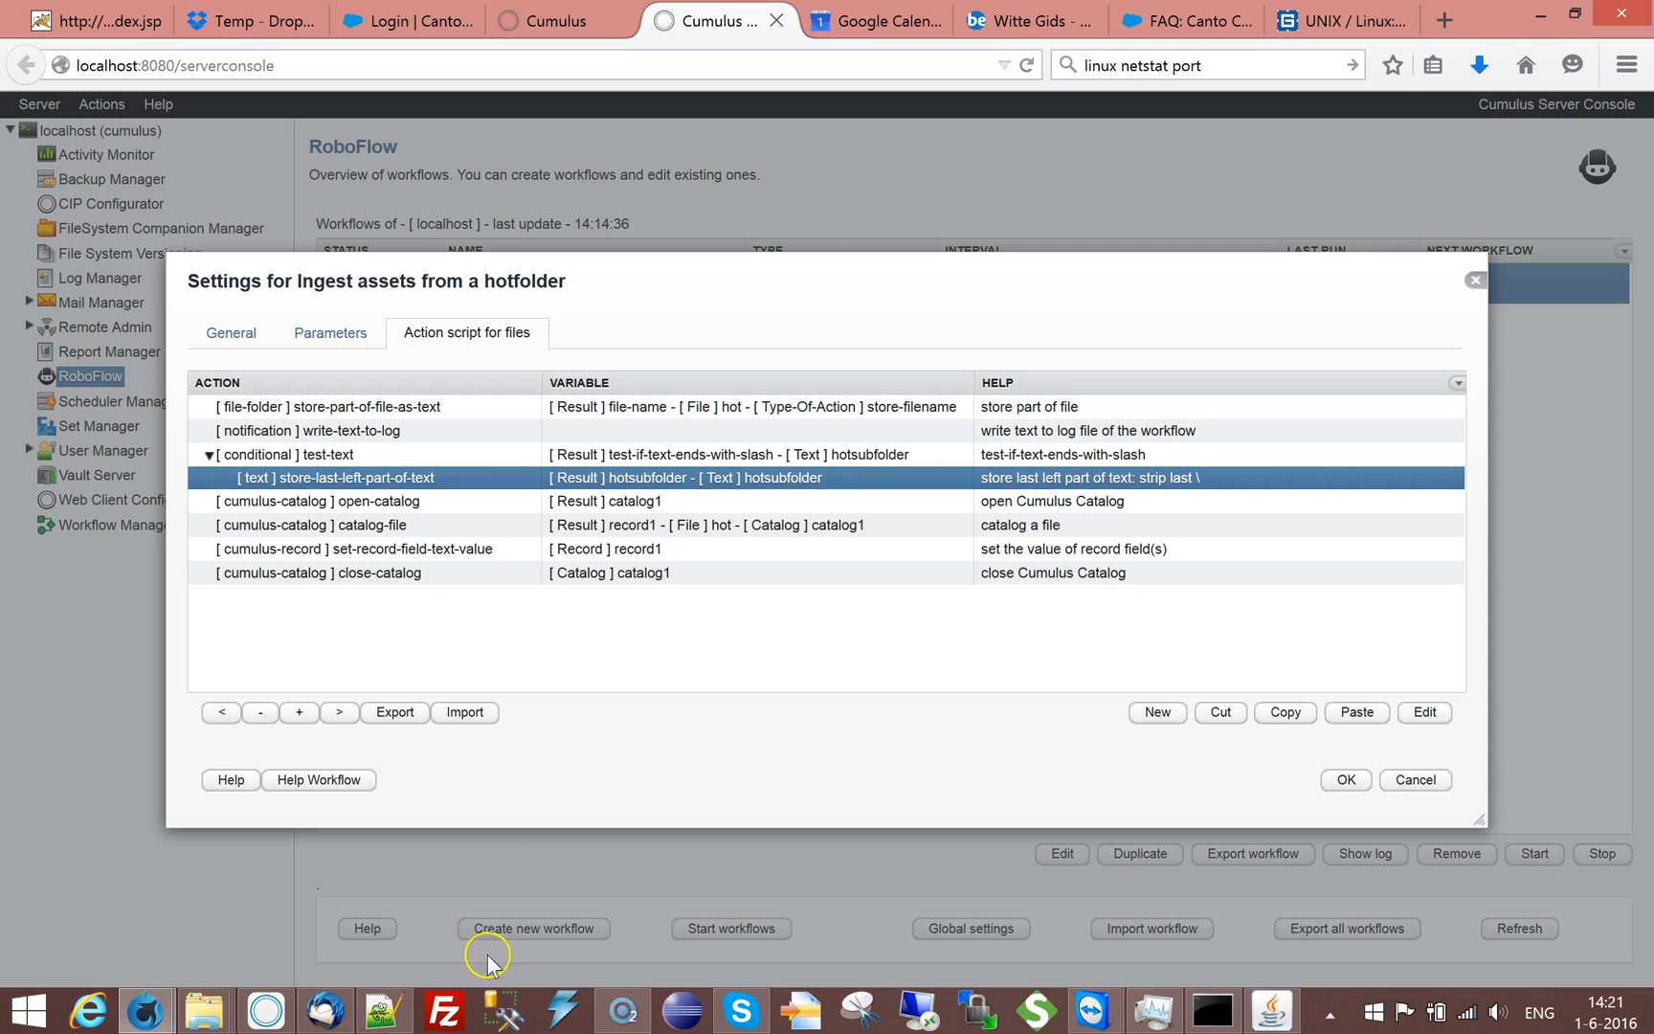
Switch to the Cumulus client, check the stored file location of the putter 2.jpg record, and return to the server console.
left_click(266, 1010)
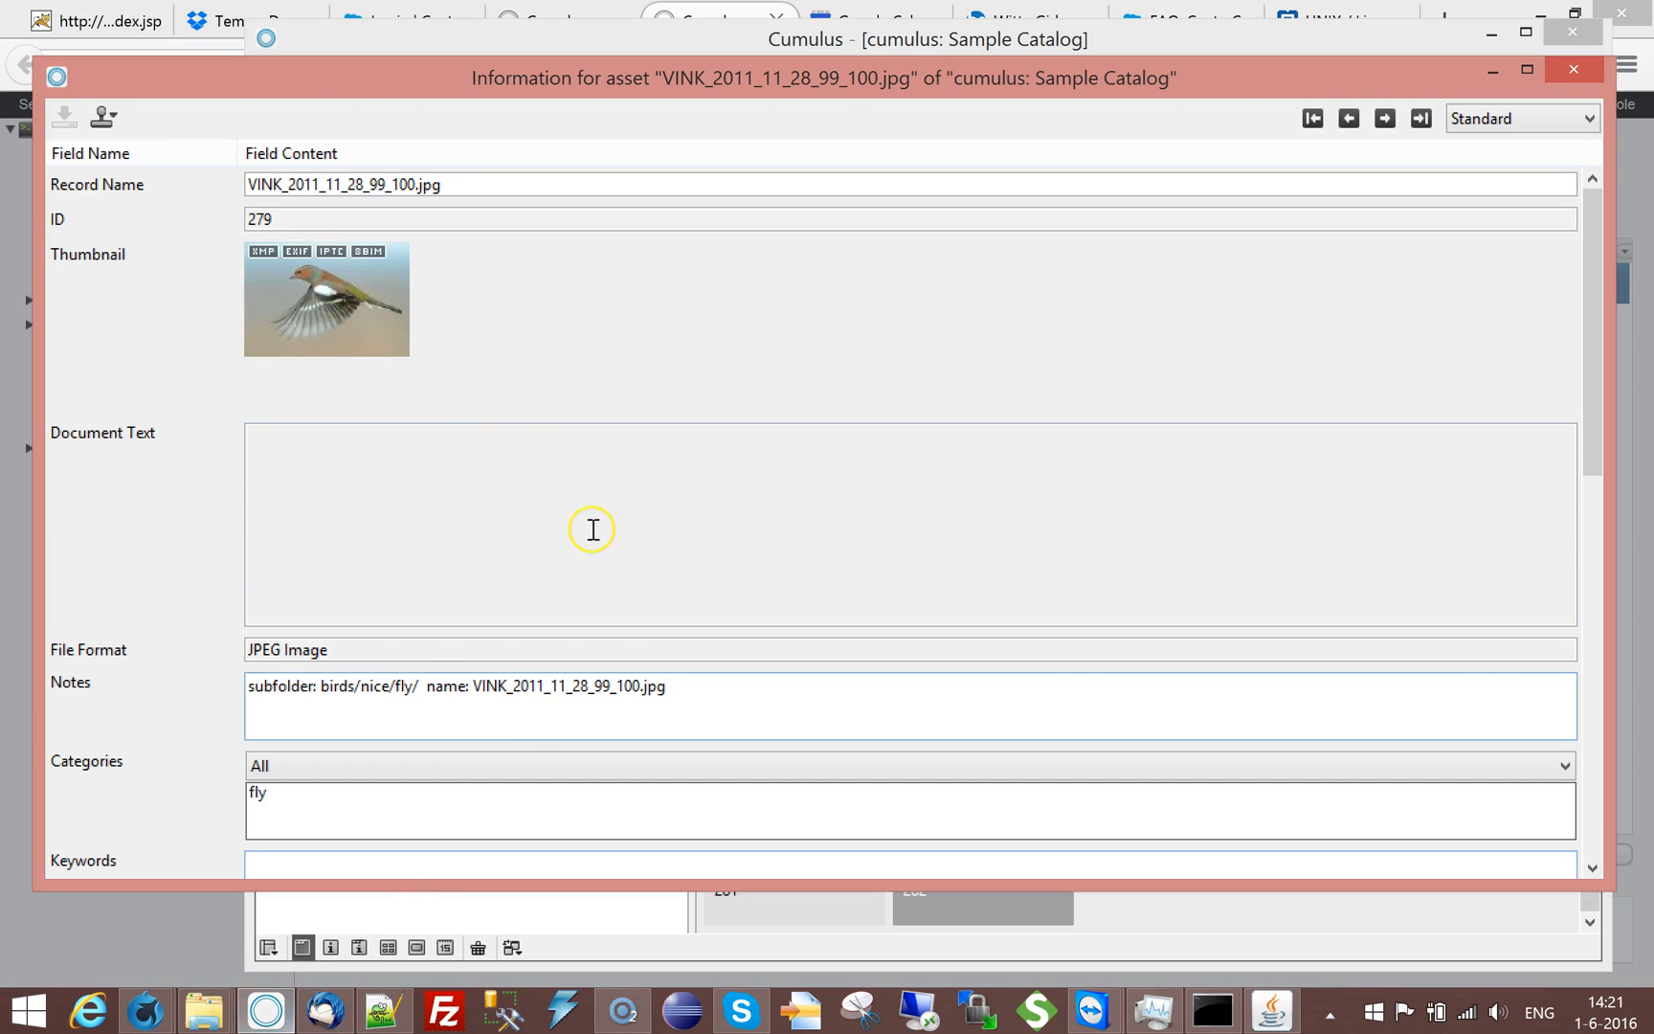
left_click(1573, 69)
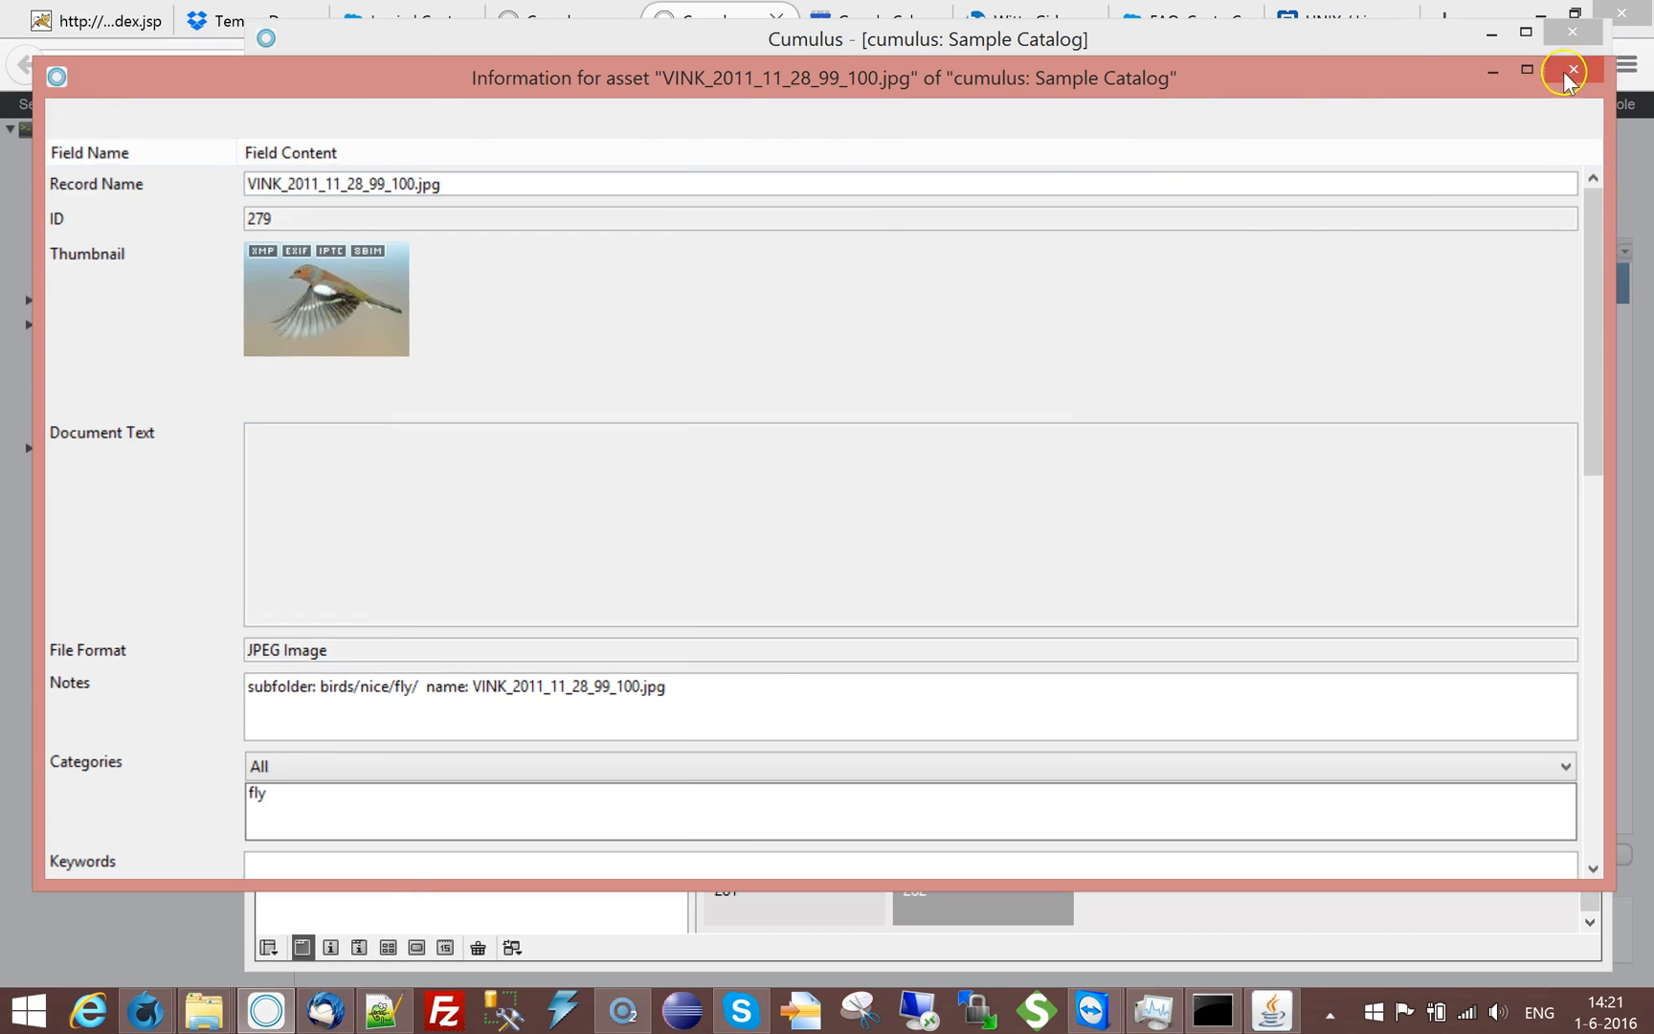
right_click(1001, 785)
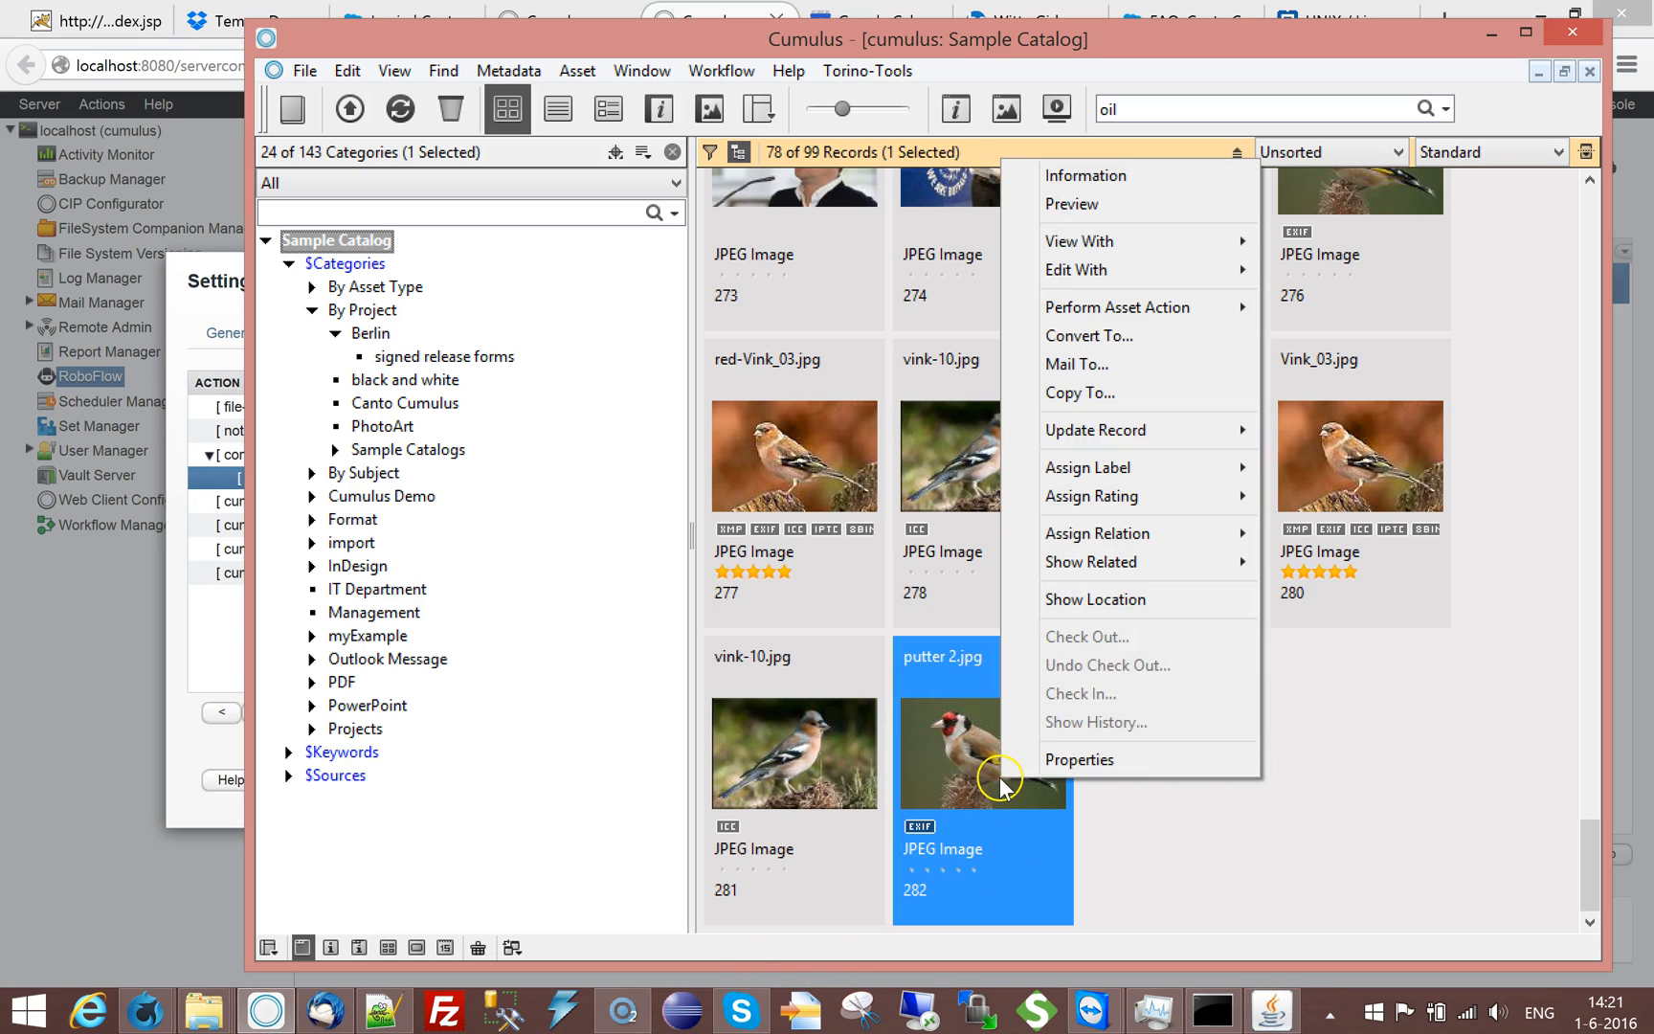
left_click(1091, 598)
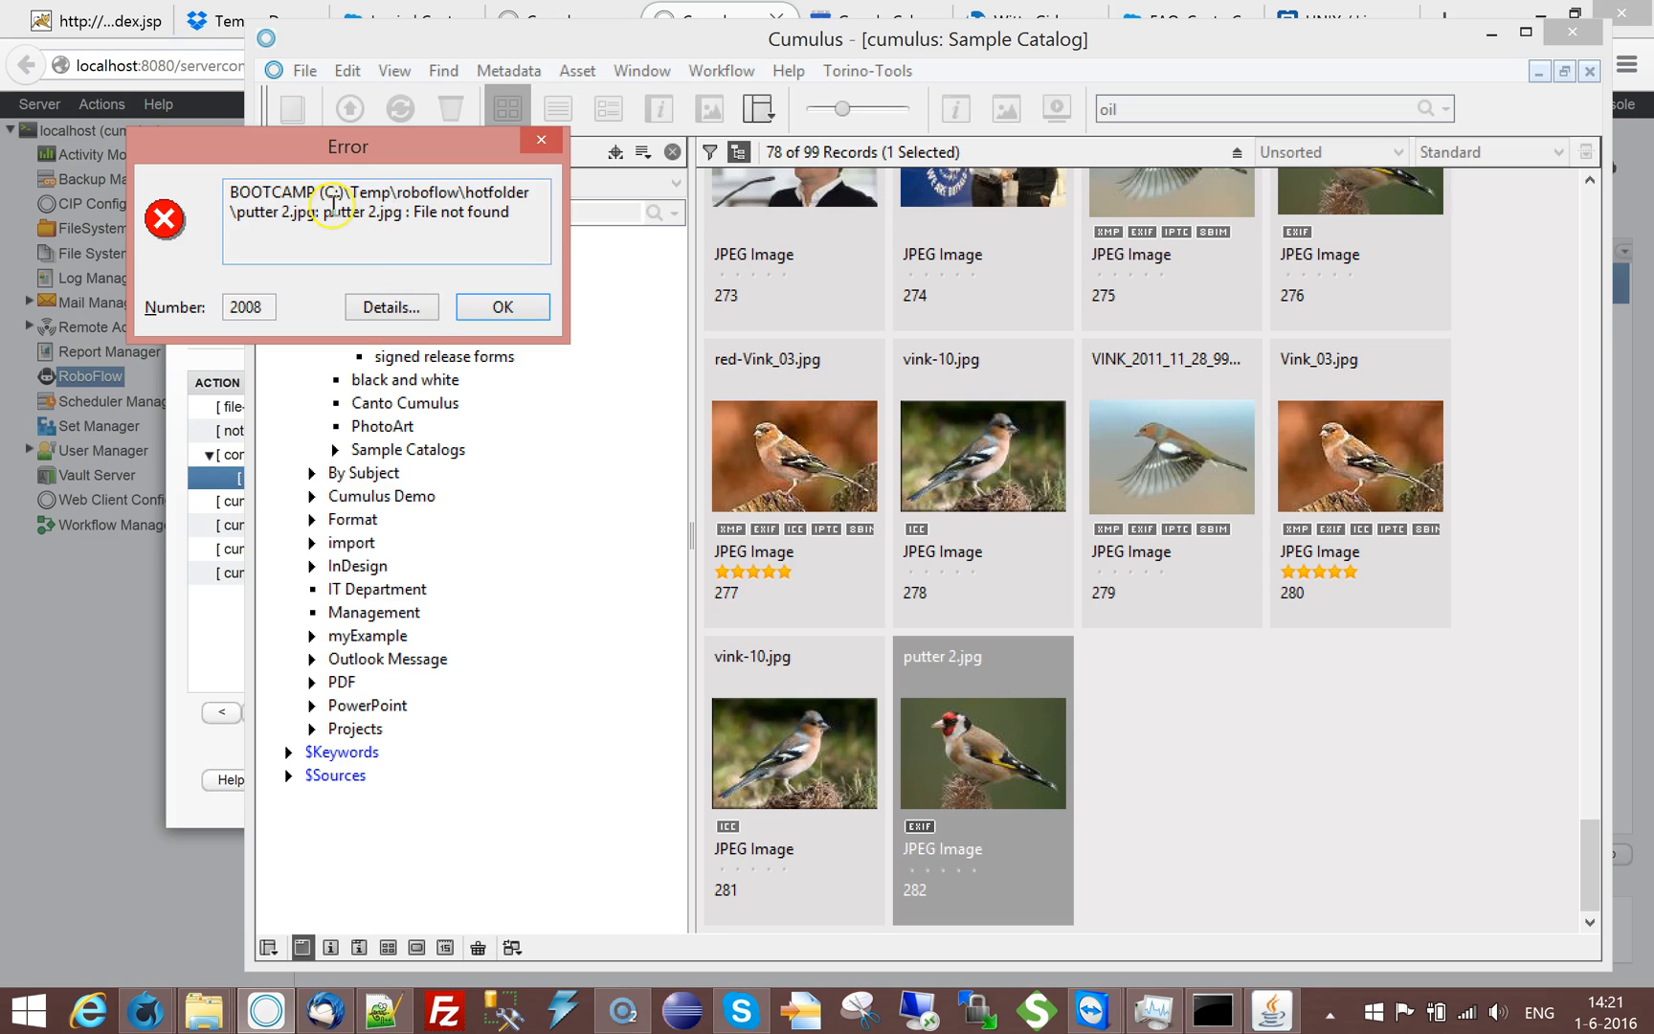
left_click_drag(324, 196, 527, 198)
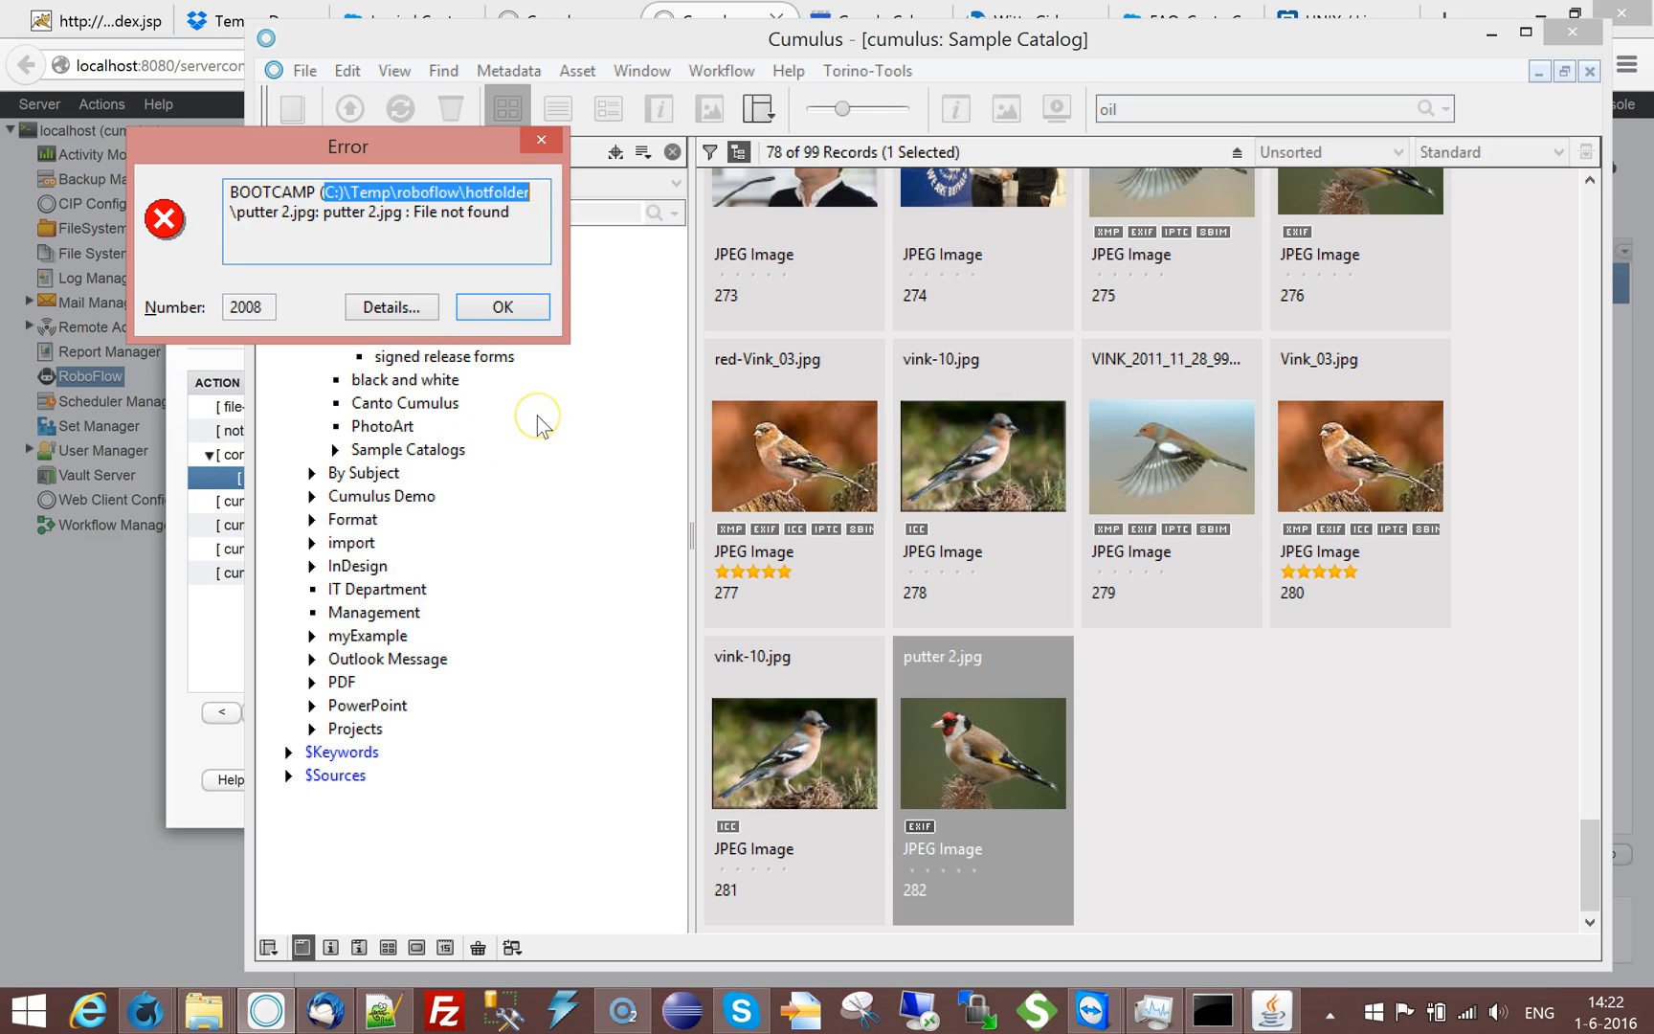
left_click(520, 307)
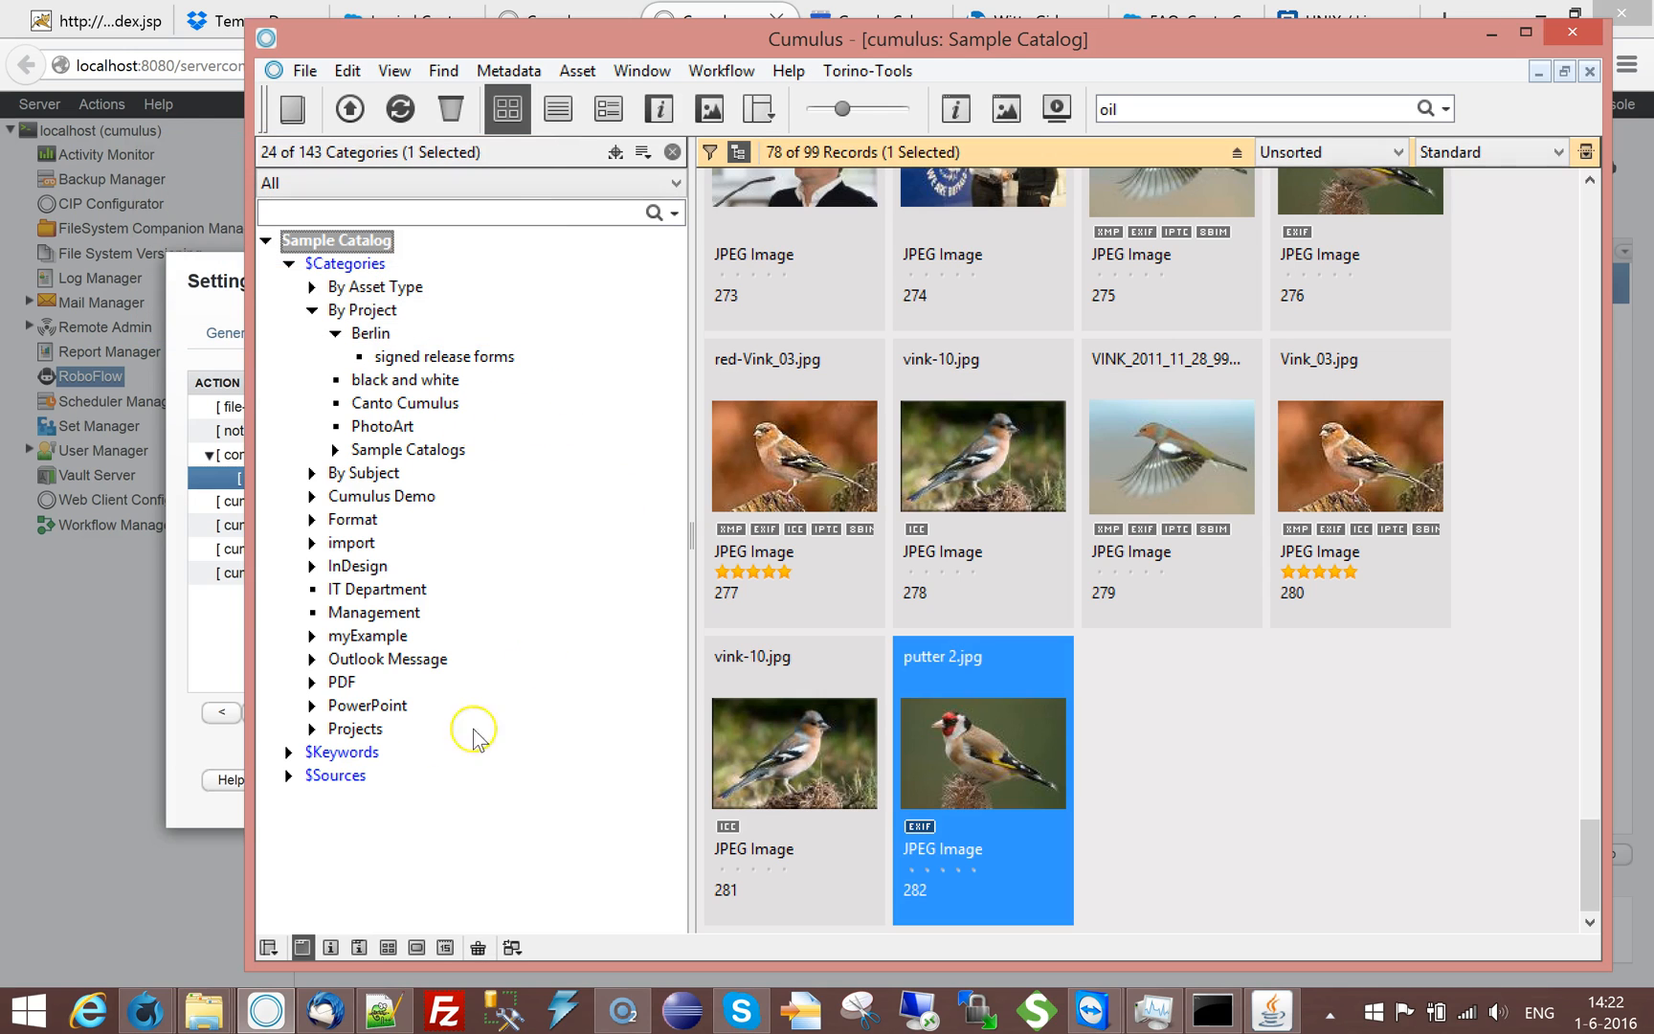
left_click(203, 751)
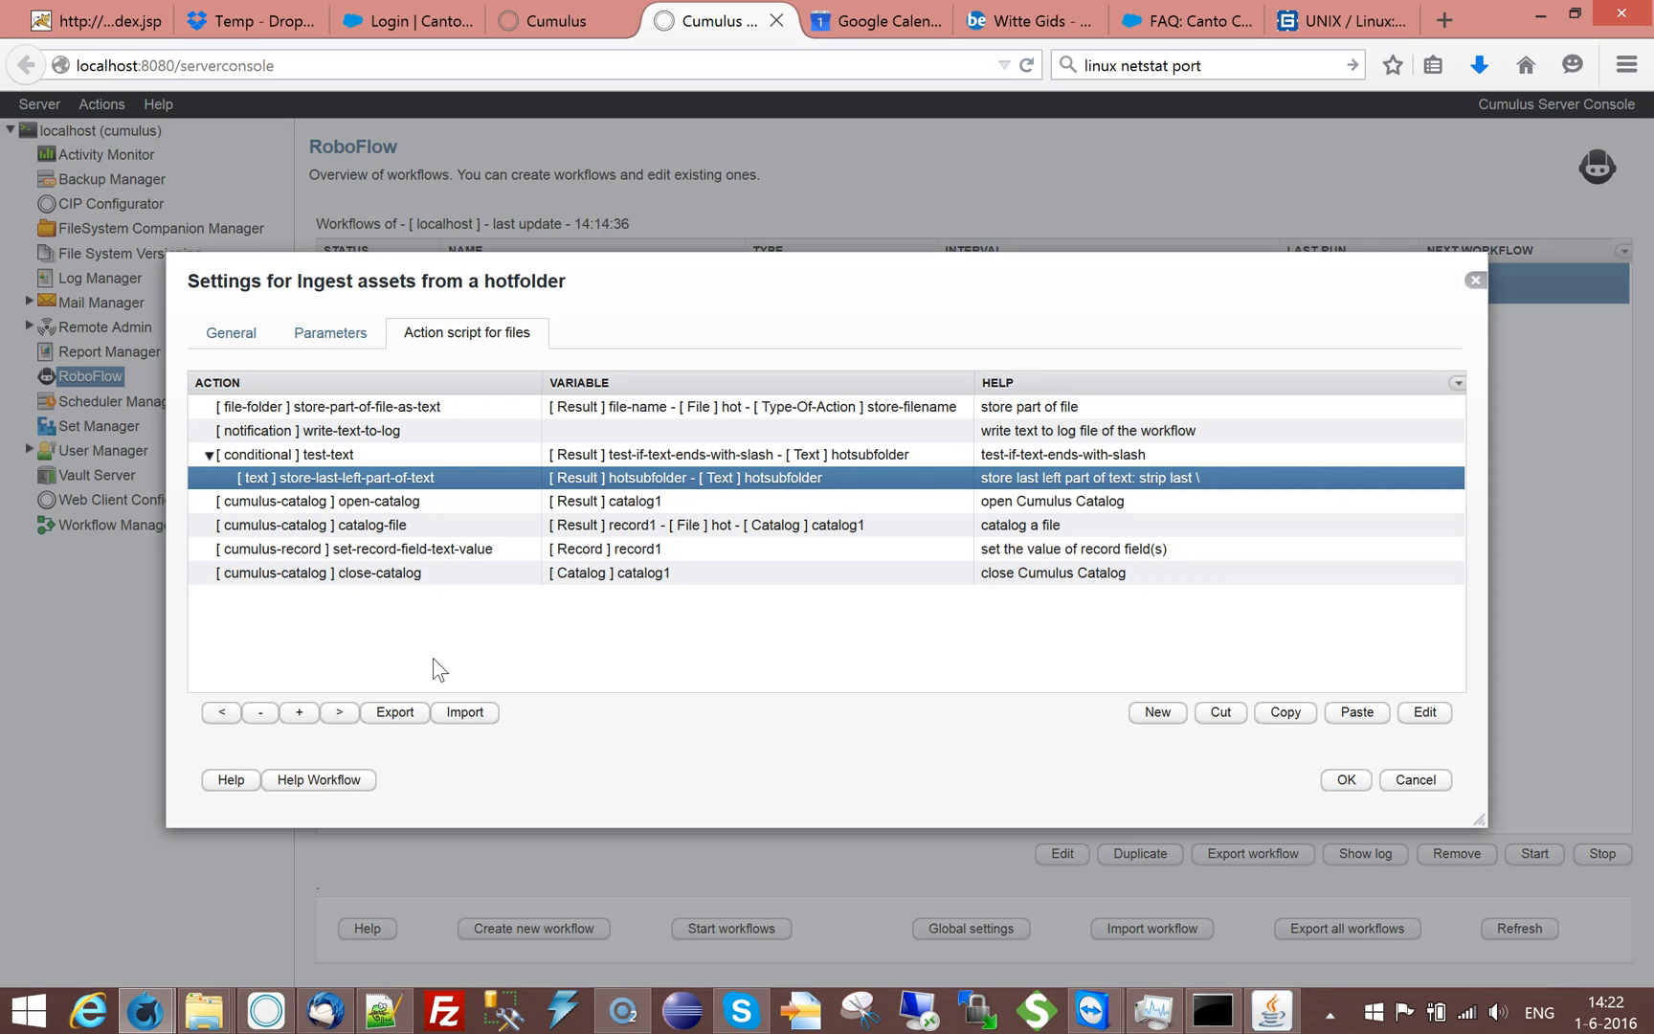
left_click(277, 1007)
left_click(986, 756)
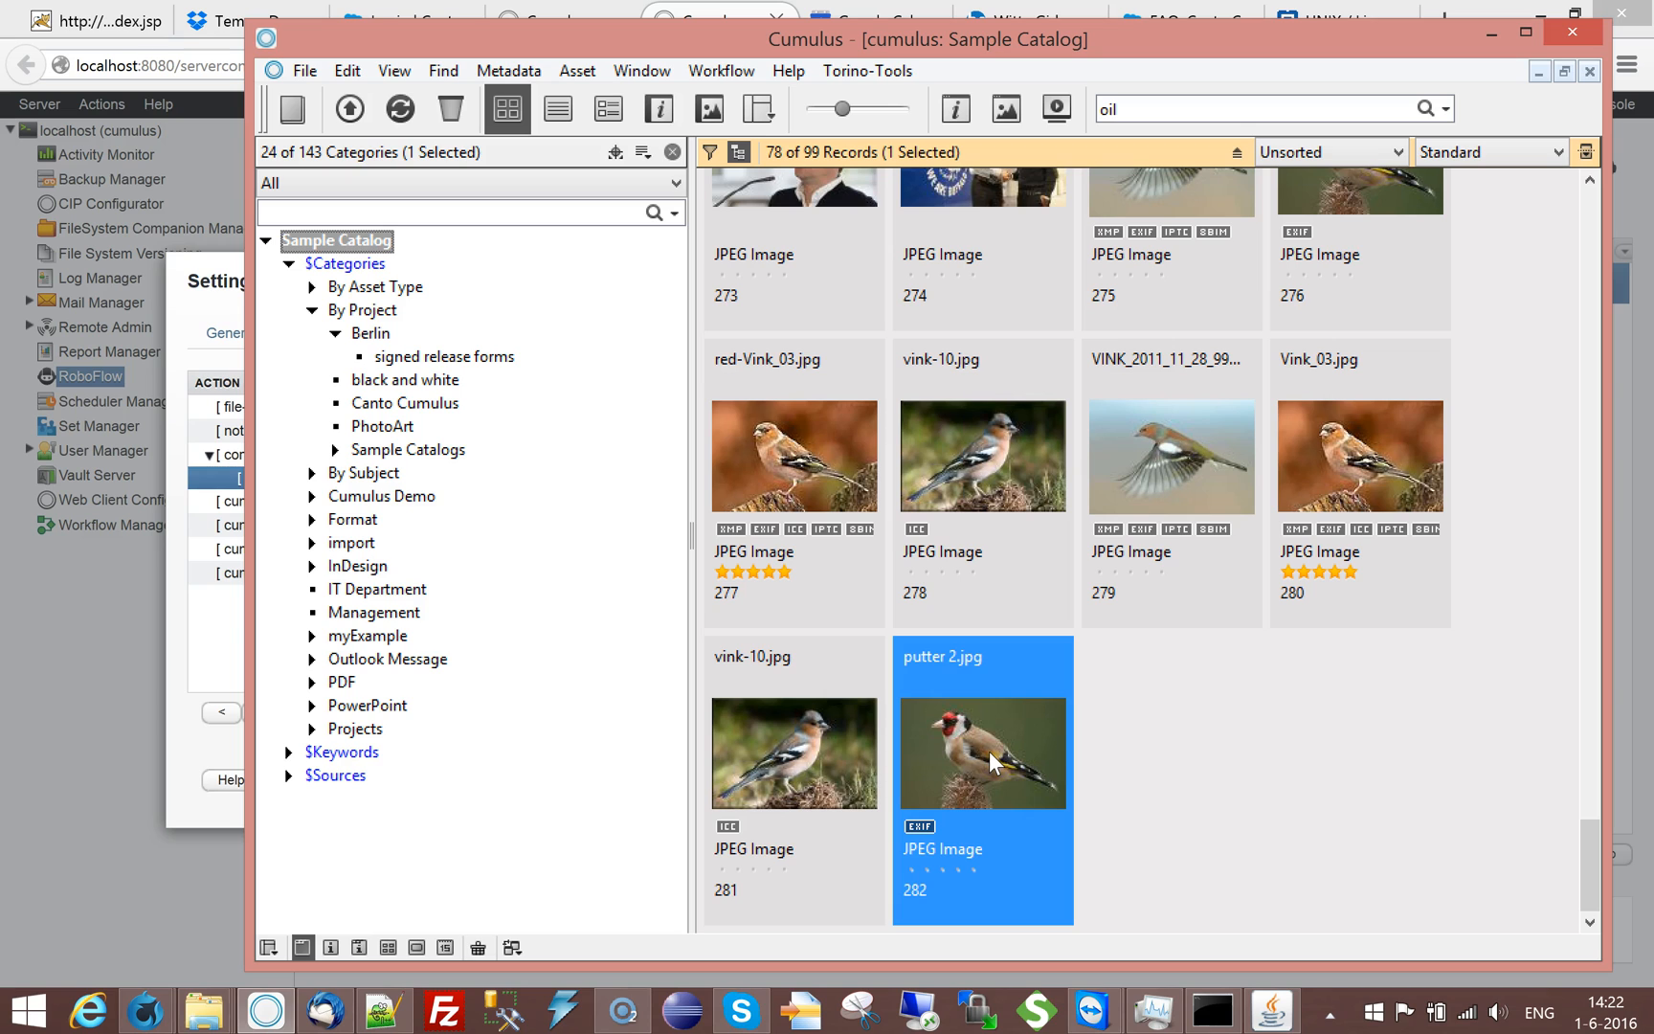
left_click(205, 742)
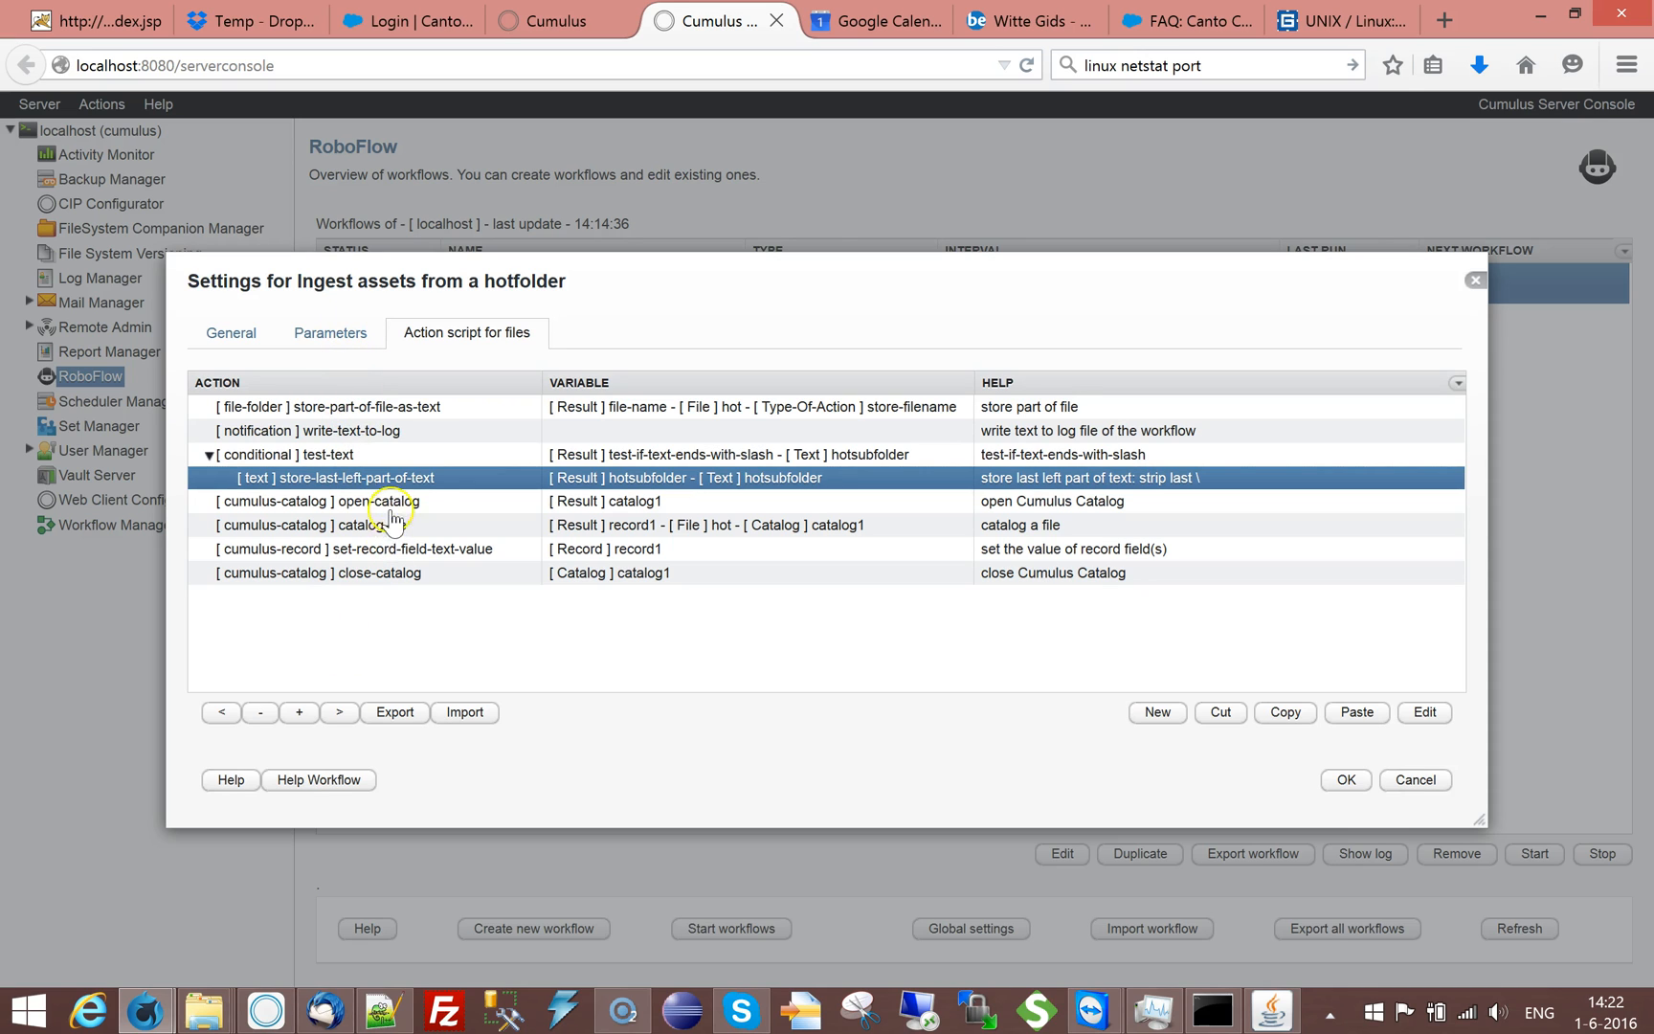
Add a workflow parameter named Target-folder:select-folder-dialog directly after the Email message configuration parameter.
left_click(345, 334)
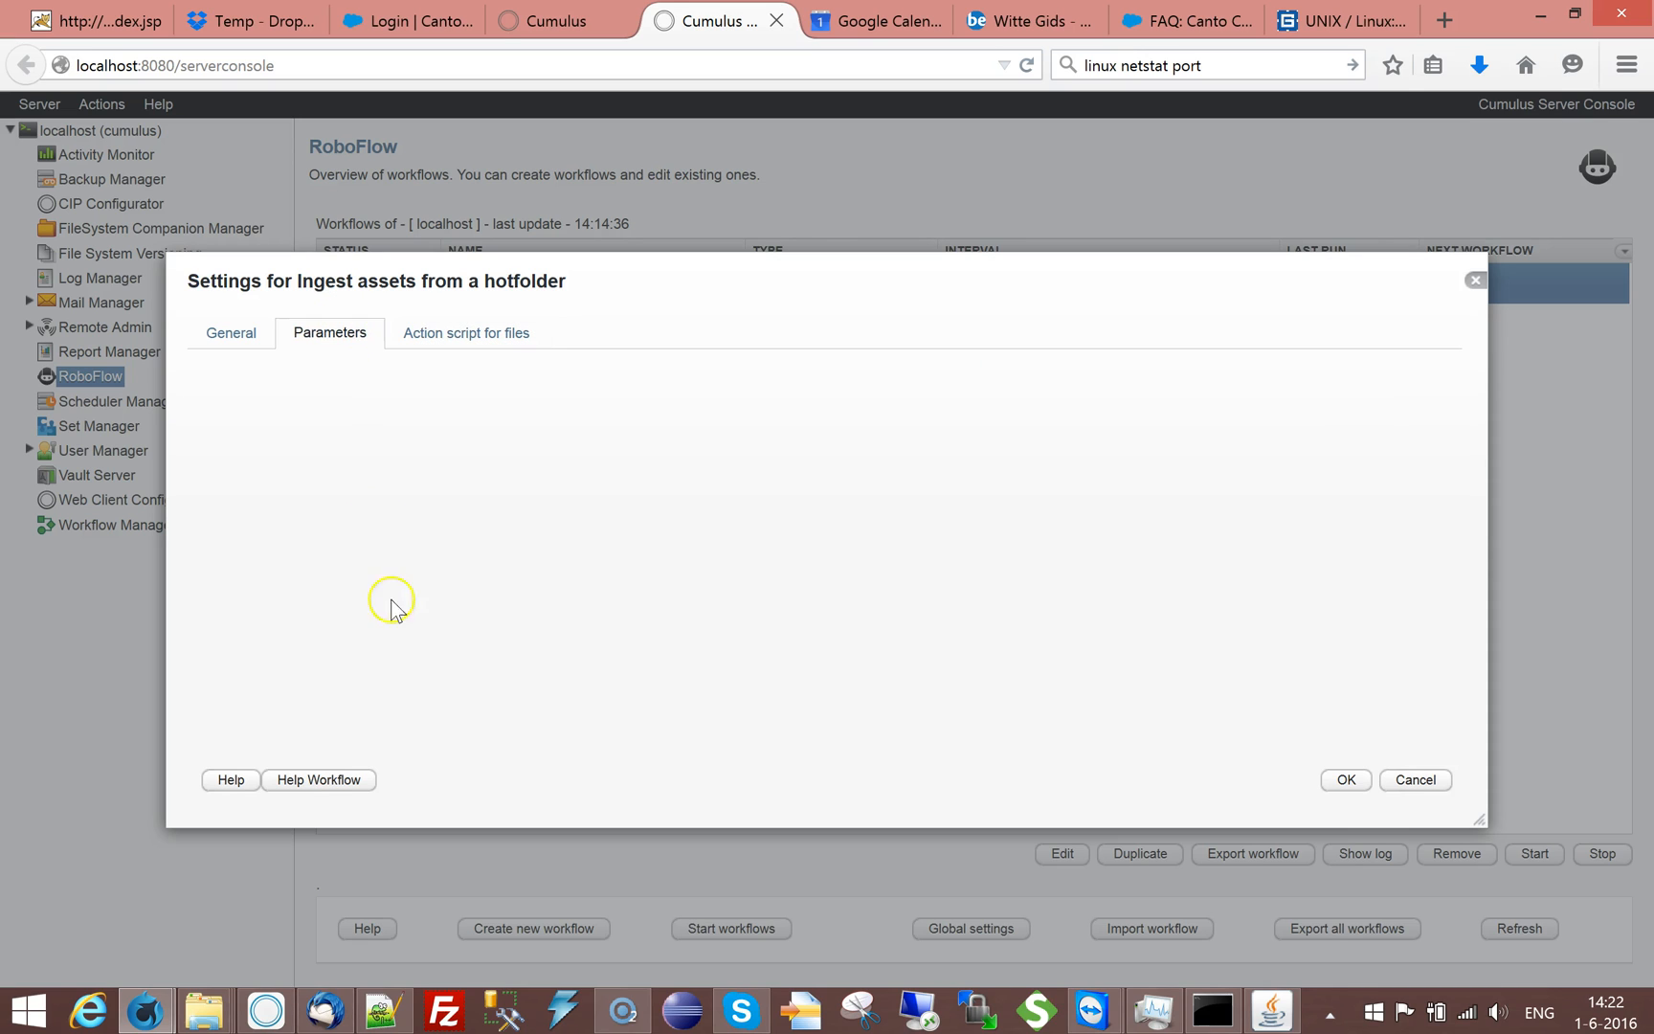
left_click(421, 333)
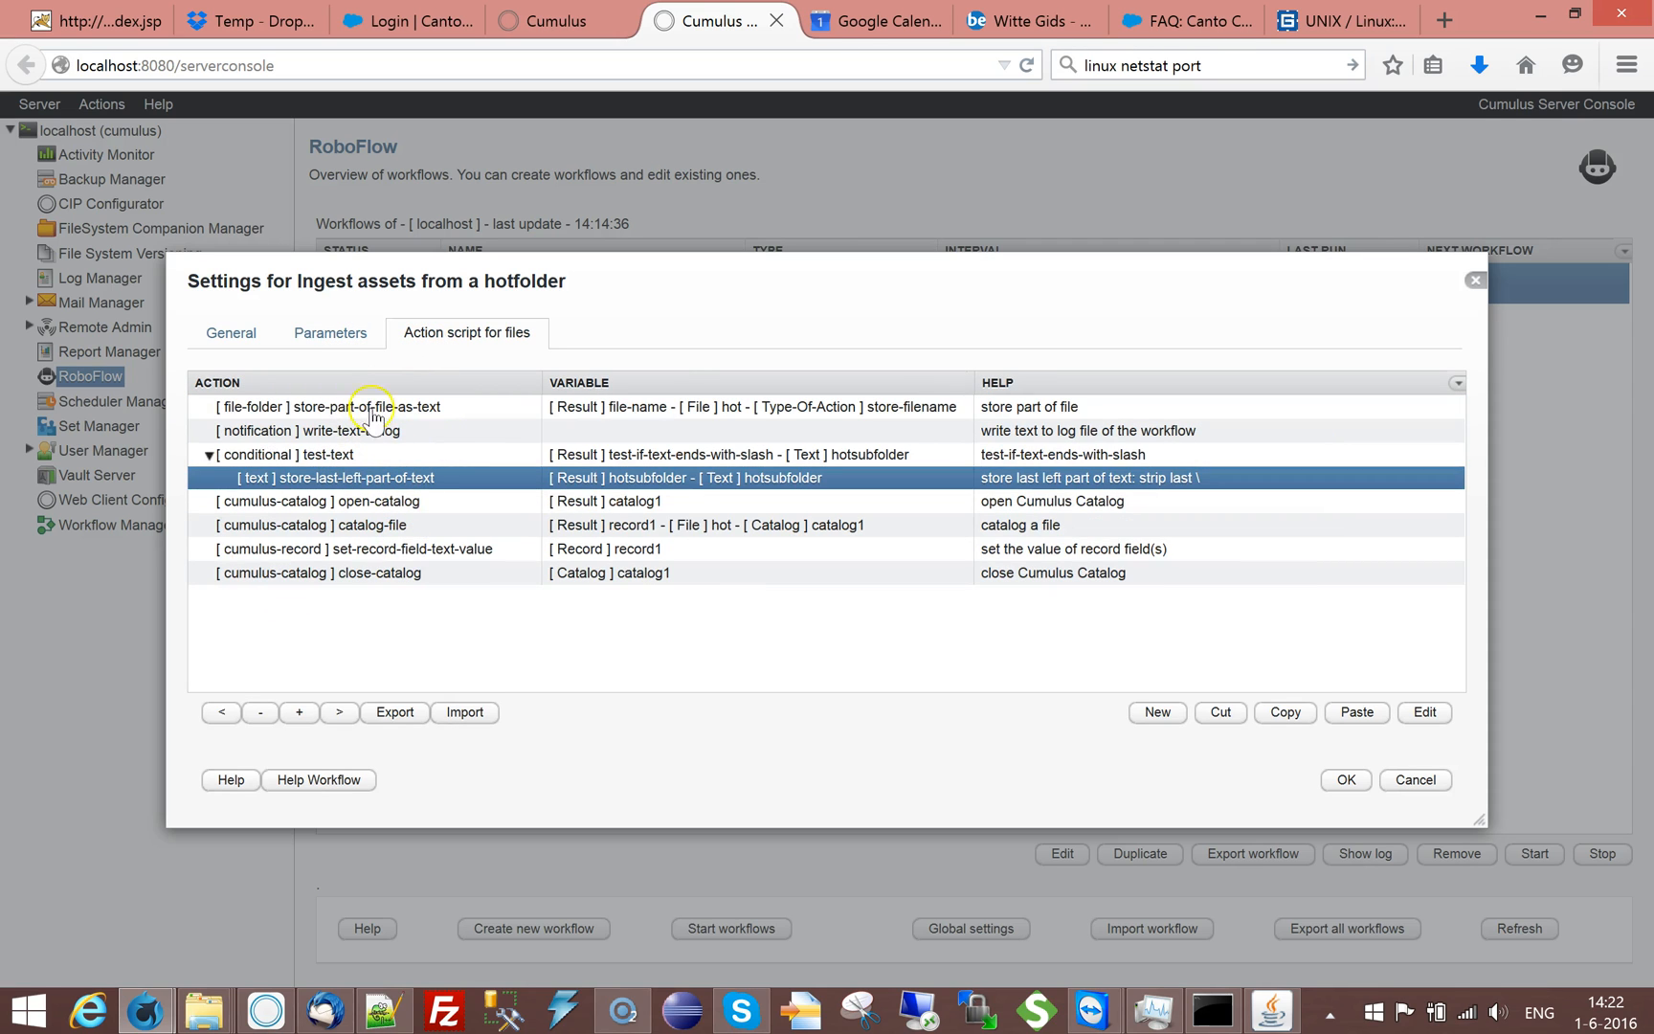
left_click(350, 337)
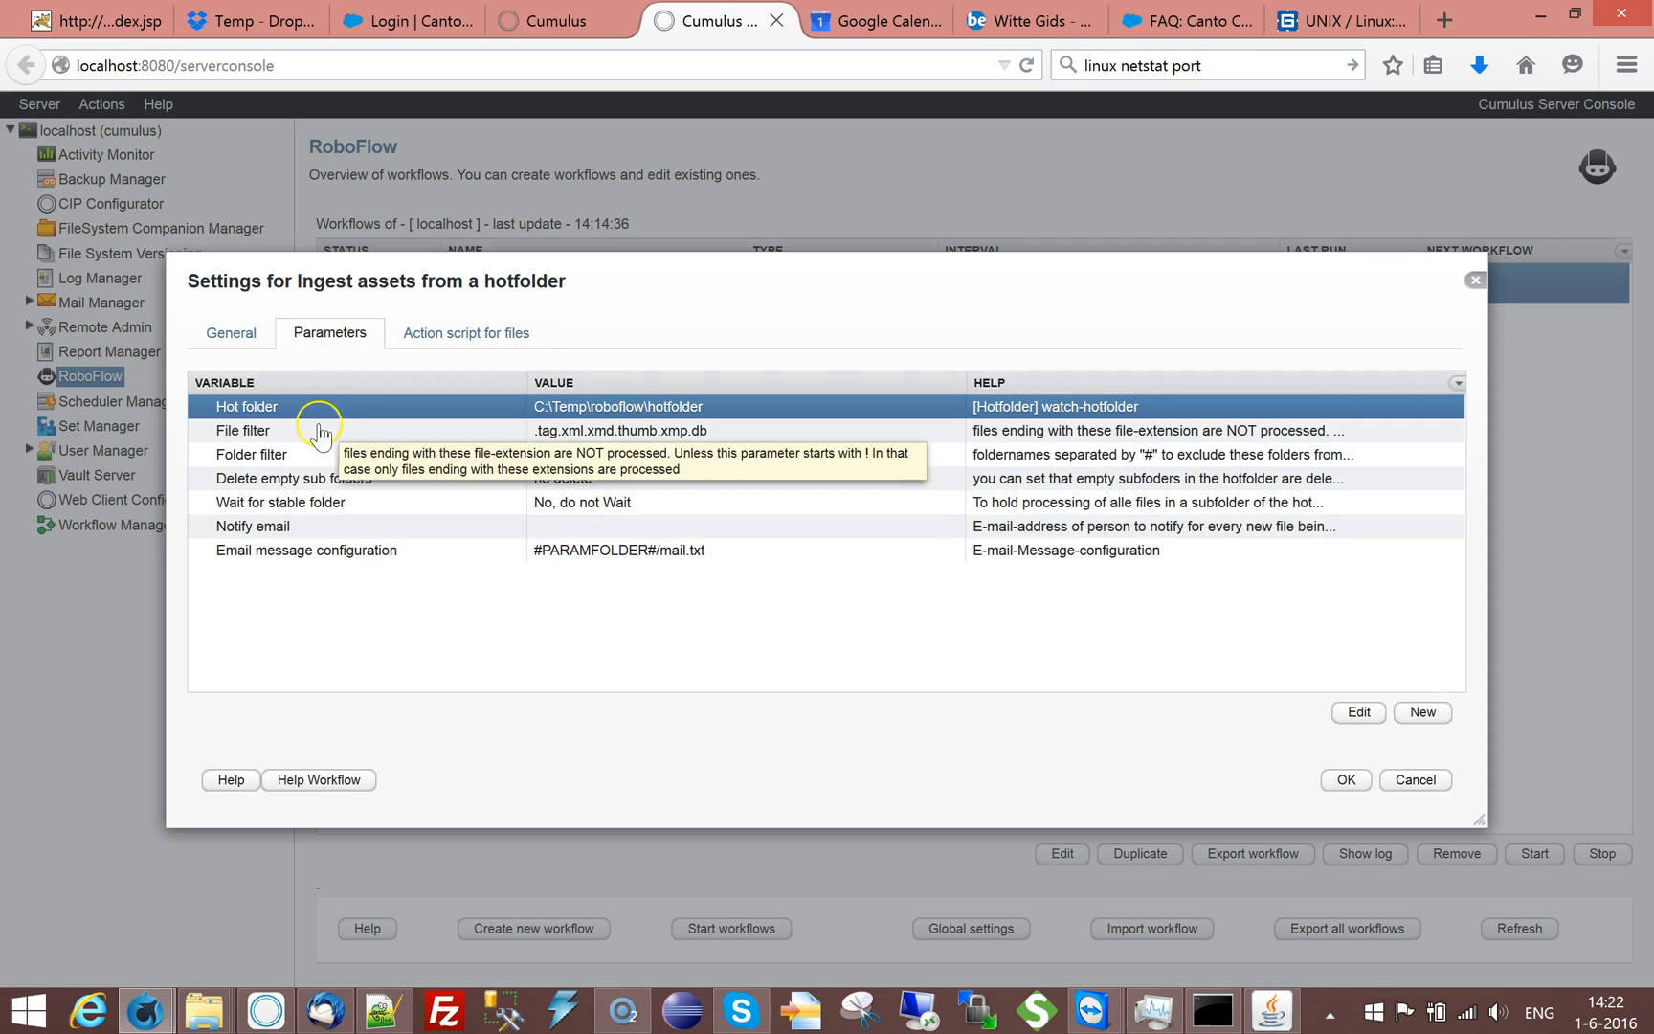
left_click(325, 550)
left_click(1425, 716)
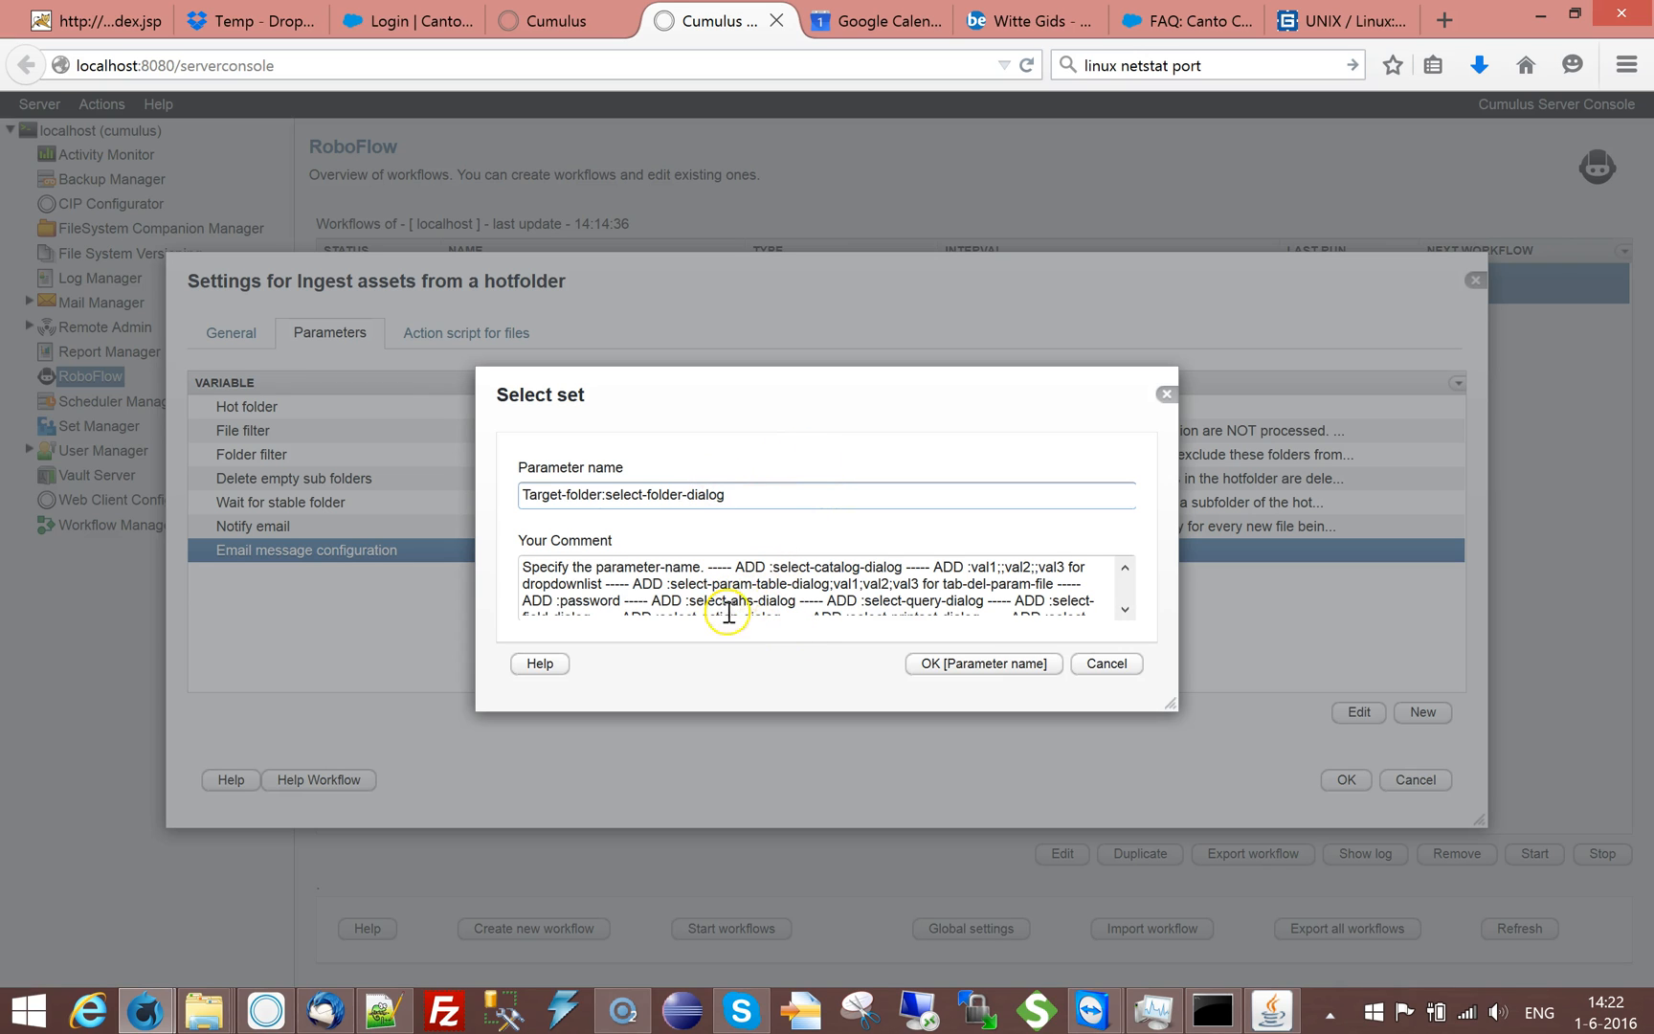
left_click(1124, 610)
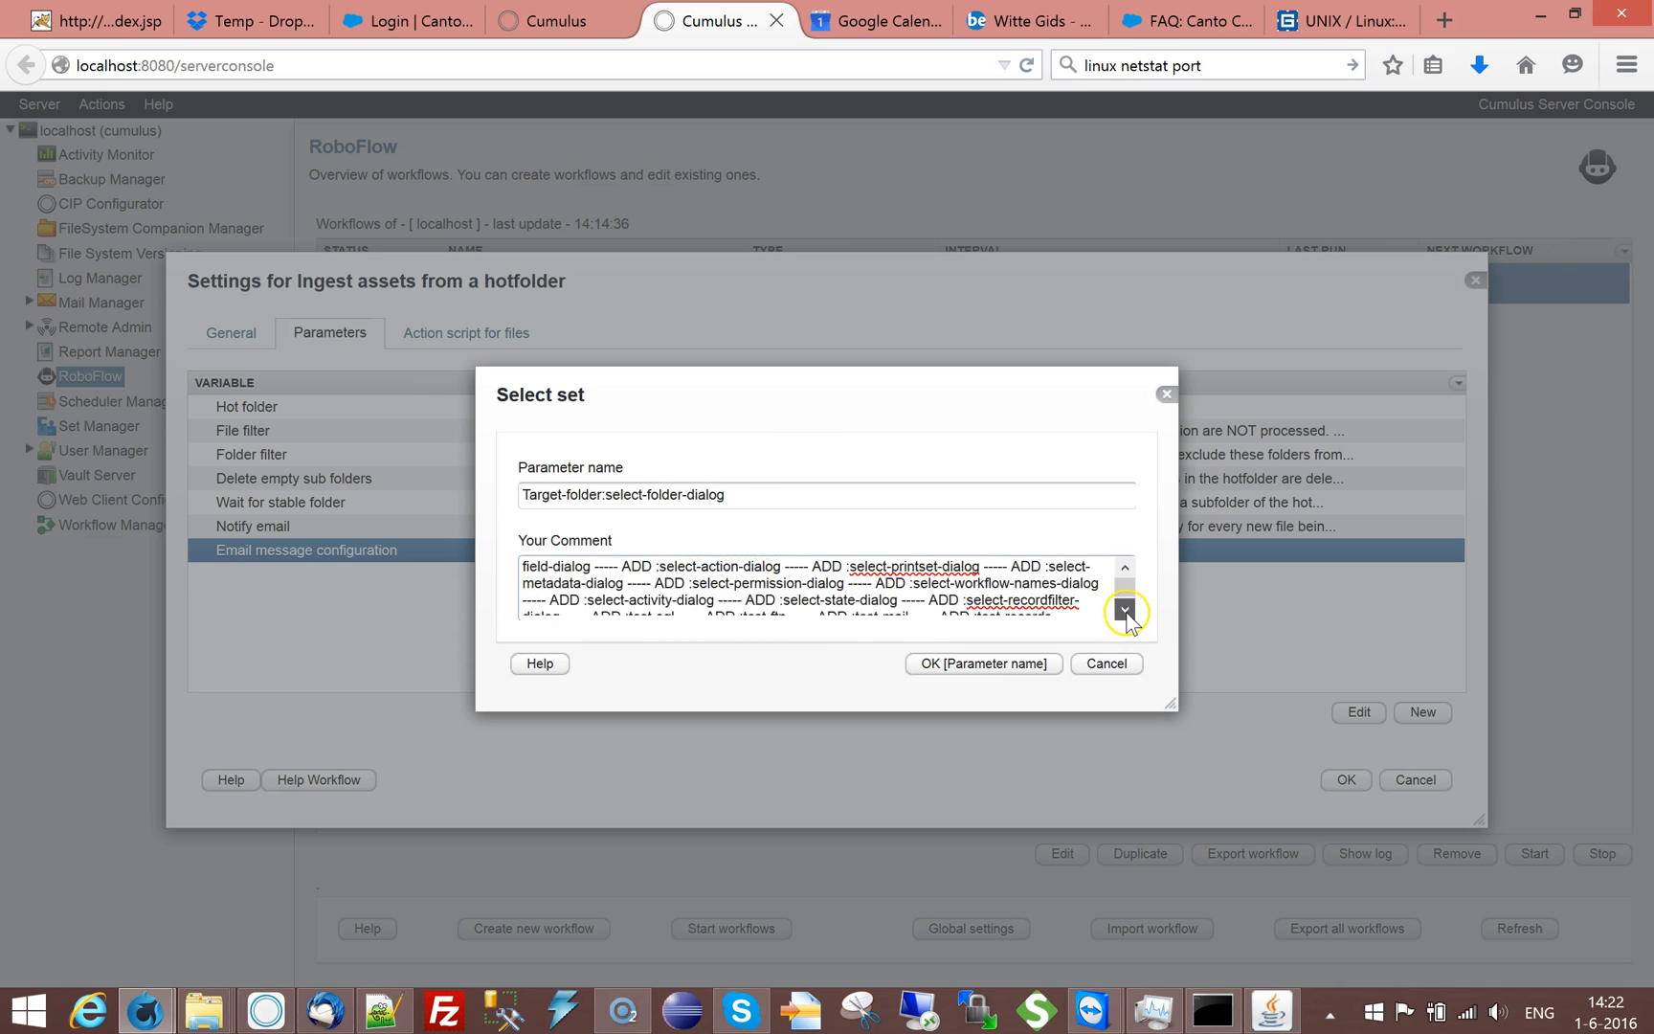
left_click(1123, 572)
left_click(922, 667)
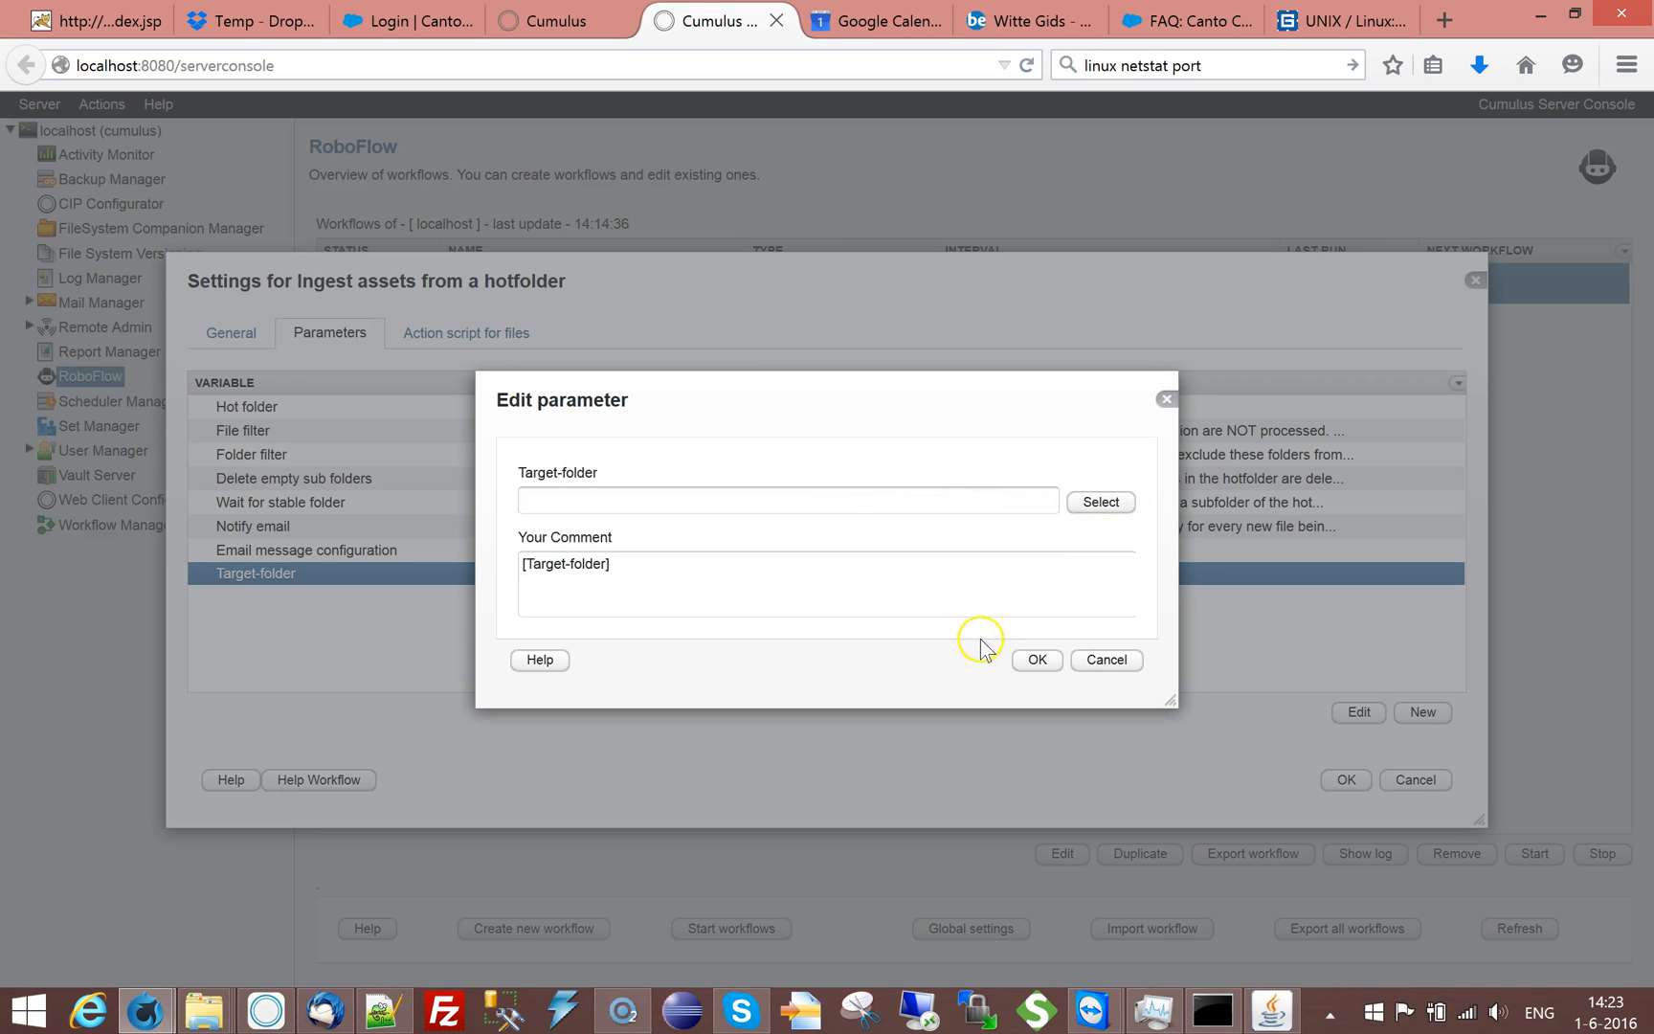
Accept the Target-folder parameter as it is and copy the Hot folder parameter's path for reuse.
left_click(1036, 660)
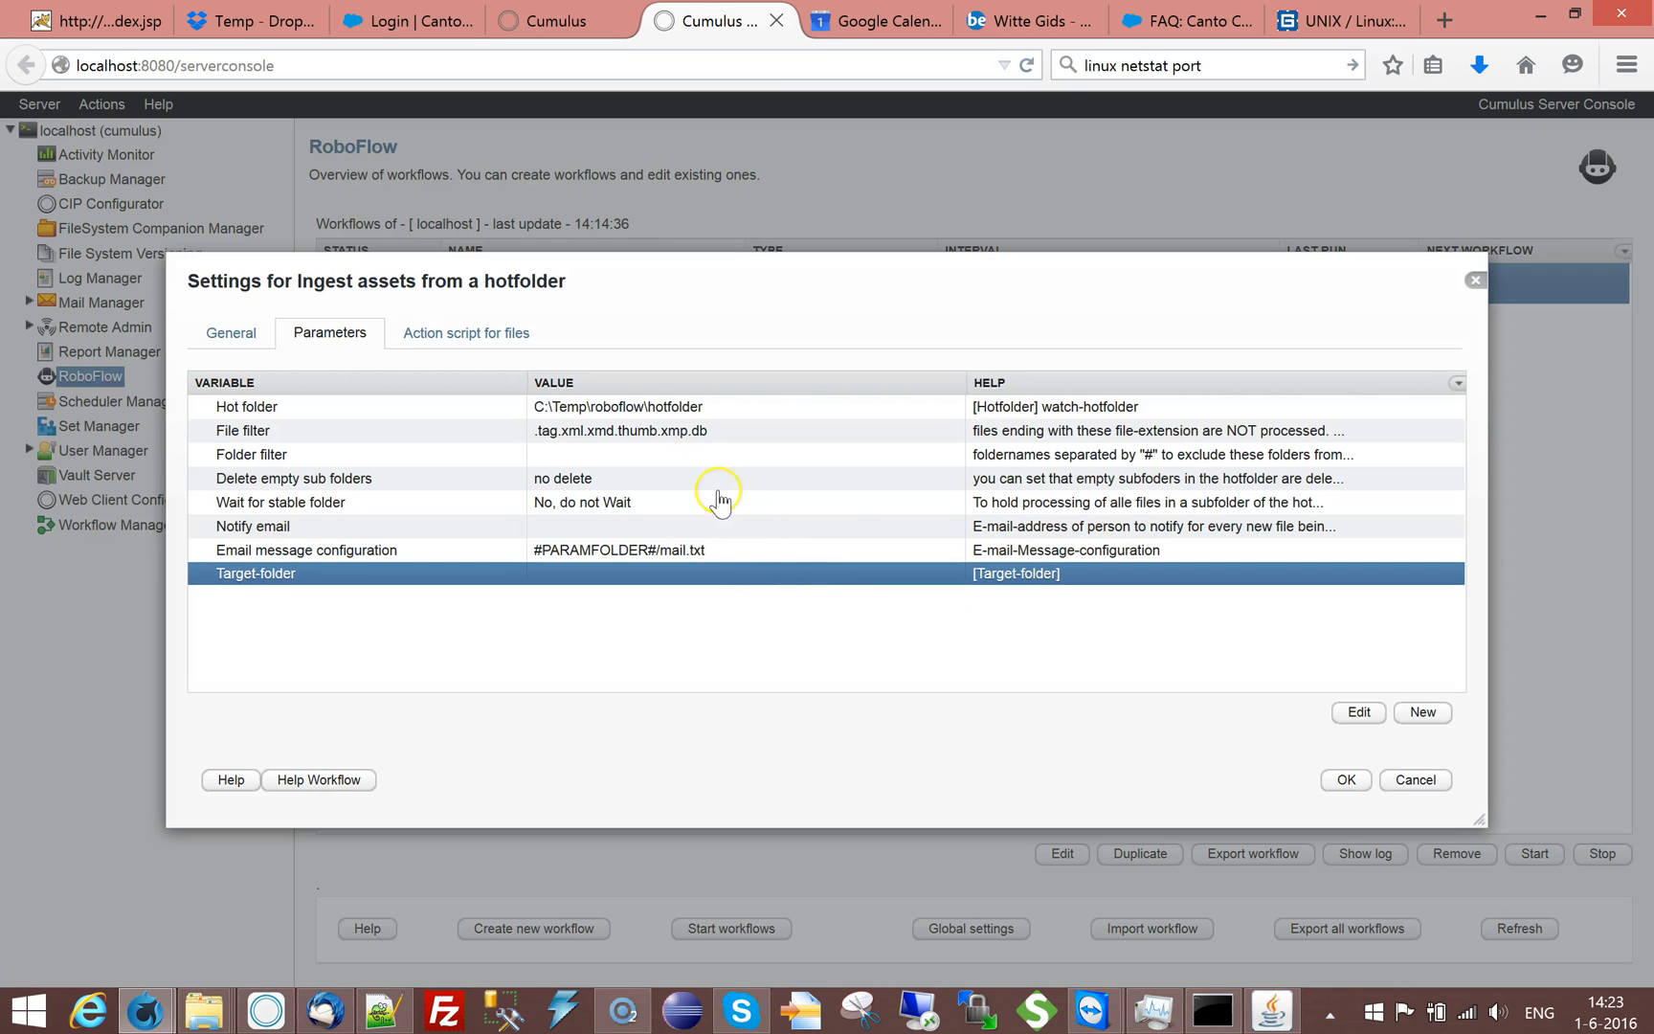
double_click(704, 406)
left_click_drag(727, 497, 436, 491)
key("ctrl+c")
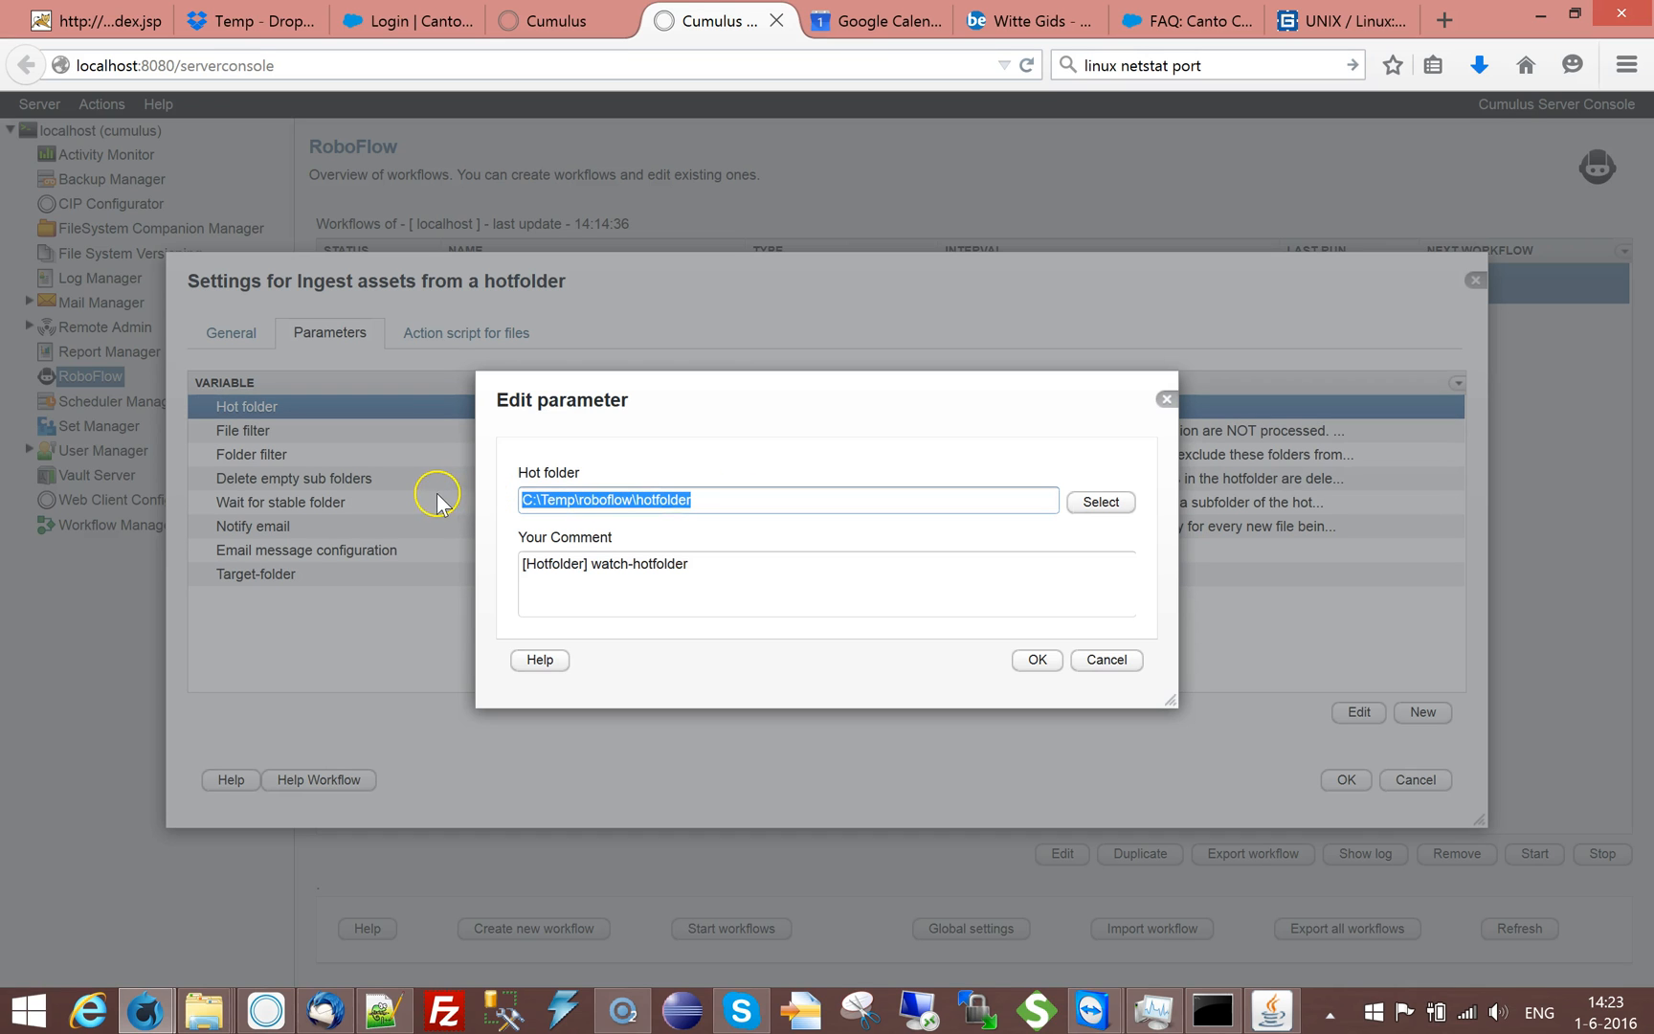
left_click(1106, 660)
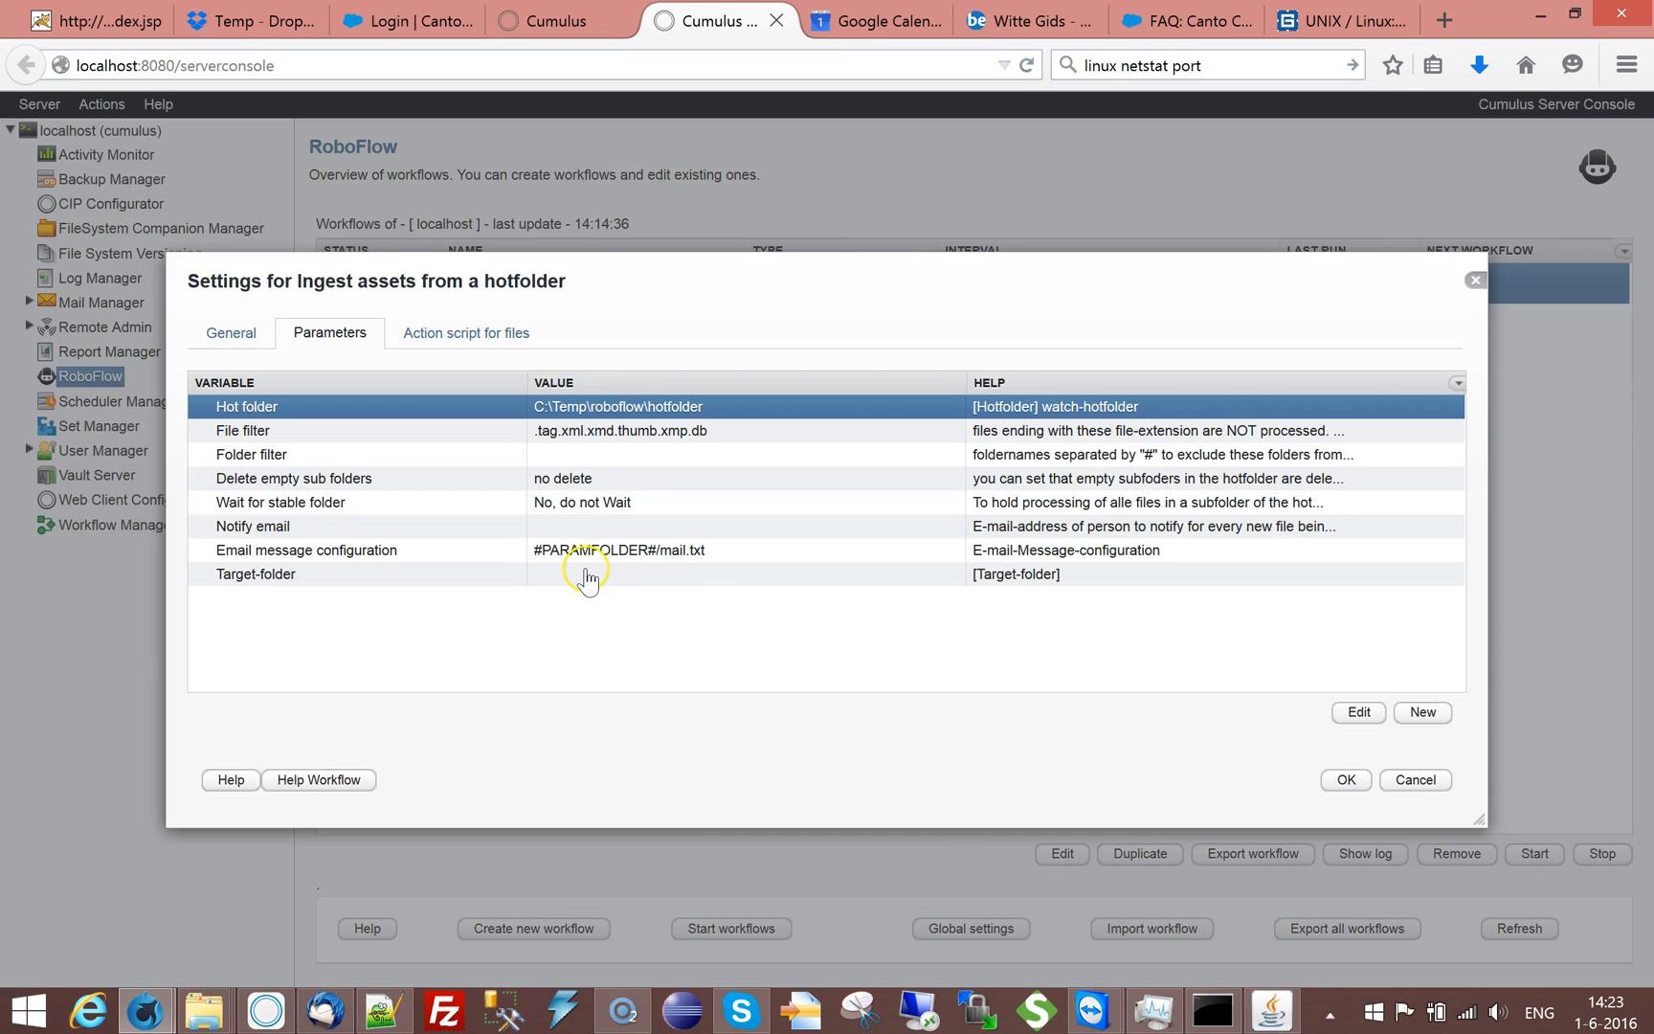
Set the Target-folder parameter to C:\Temp\roboflow\target, using the Hot folder path as the starting point for browsing.
double_click(574, 573)
left_click(554, 502)
key("ctrl+v")
left_click_drag(652, 499, 780, 509)
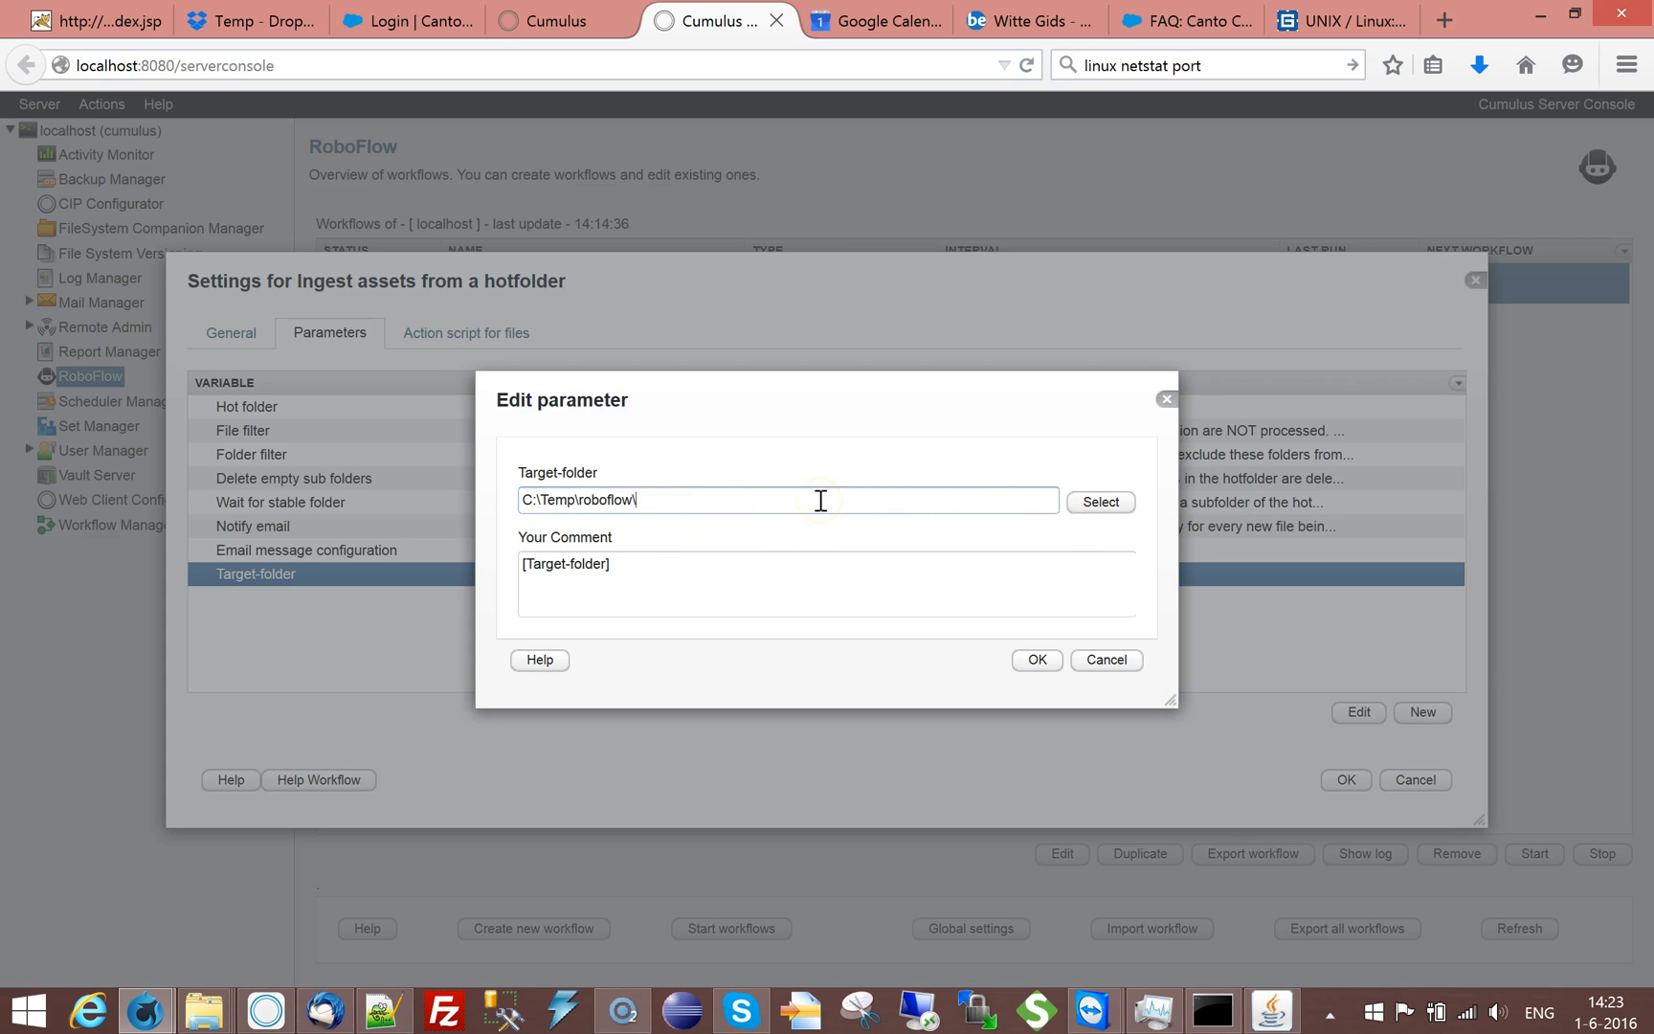
left_click(1101, 503)
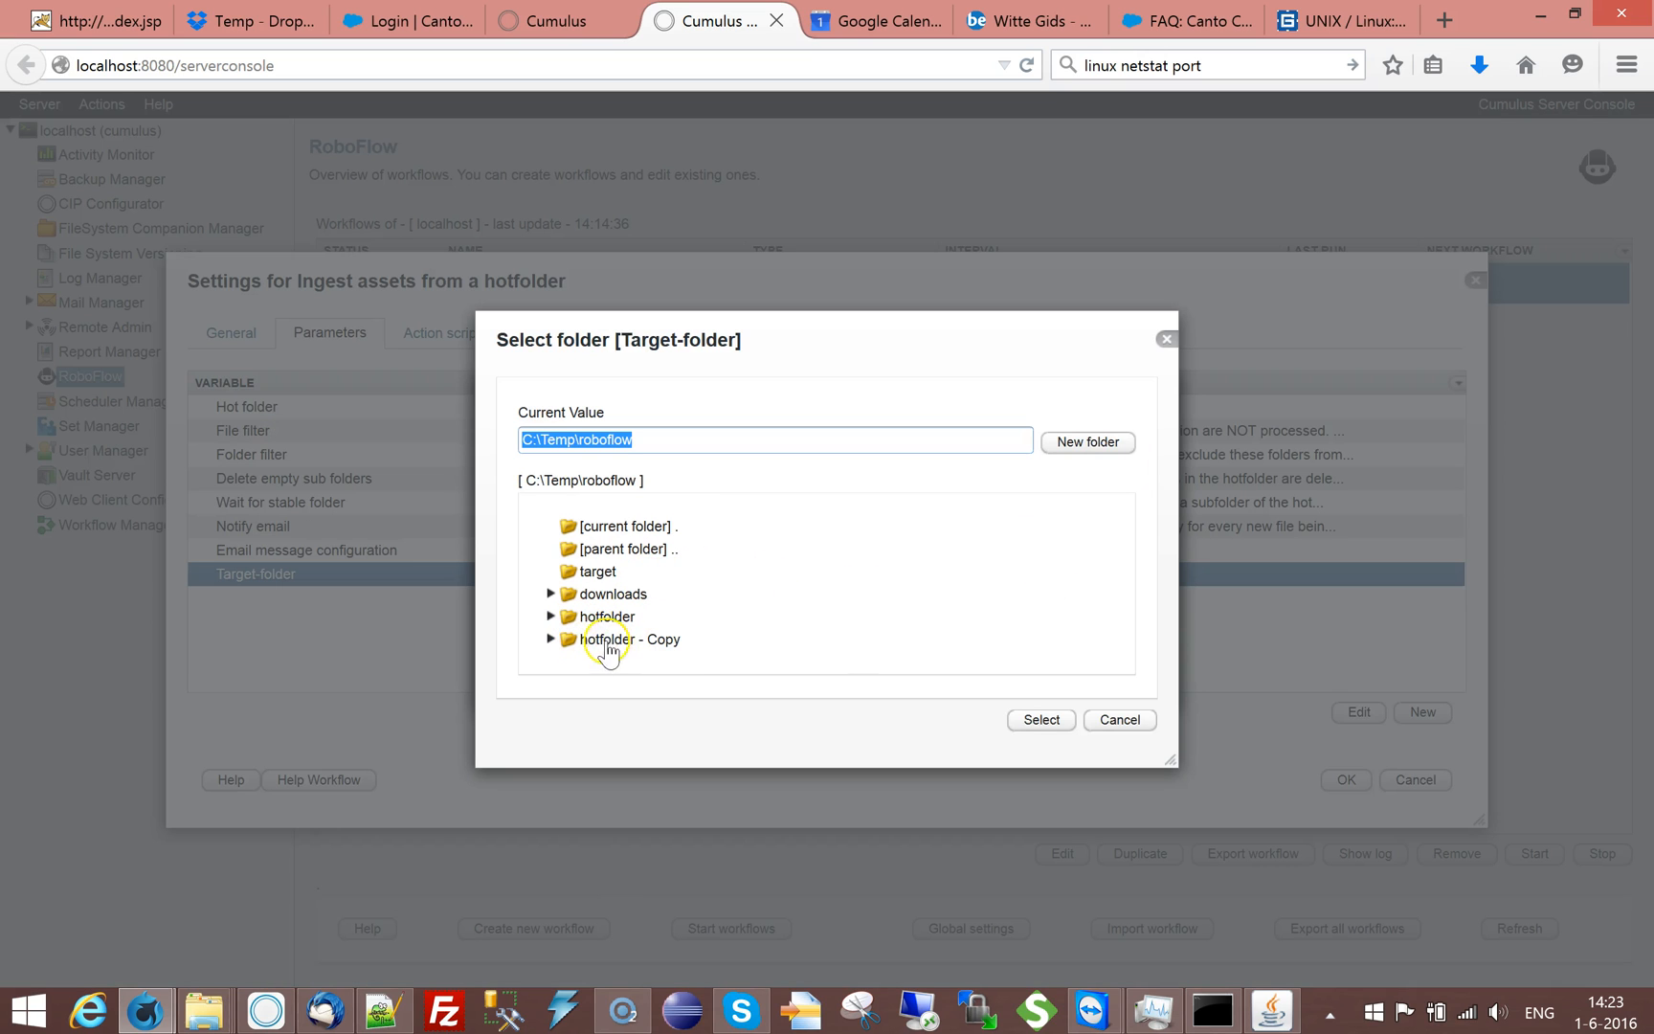
left_click(598, 572)
left_click(1049, 722)
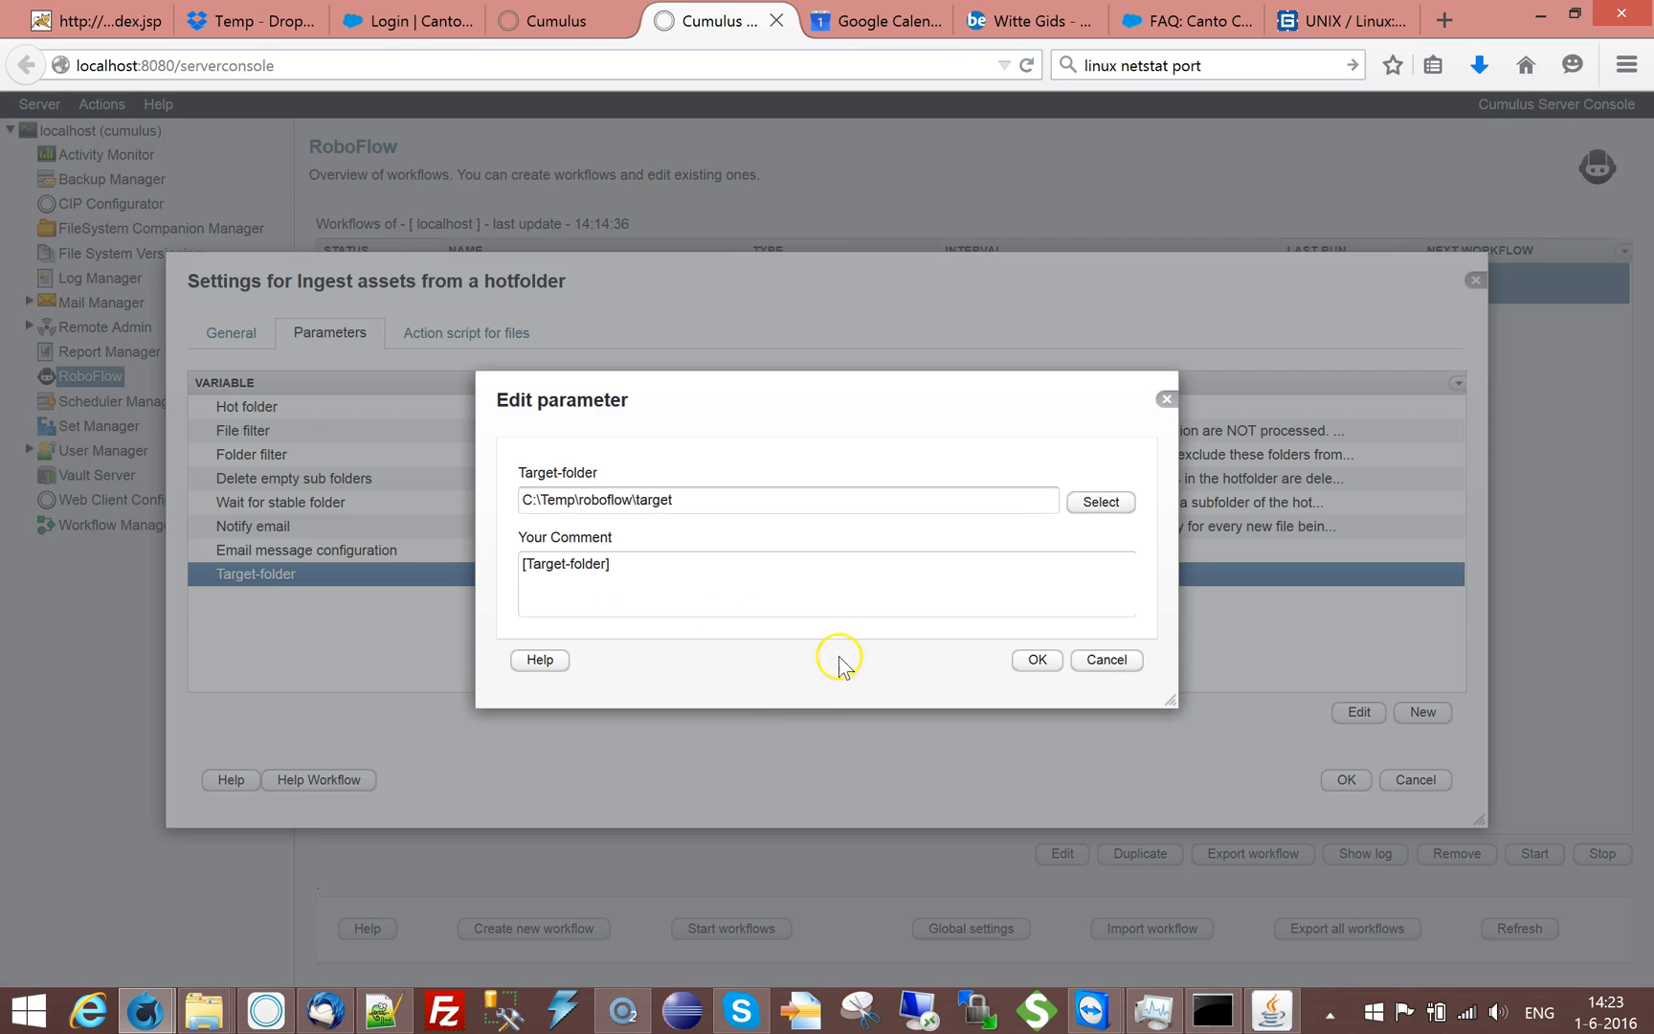
left_click(1035, 660)
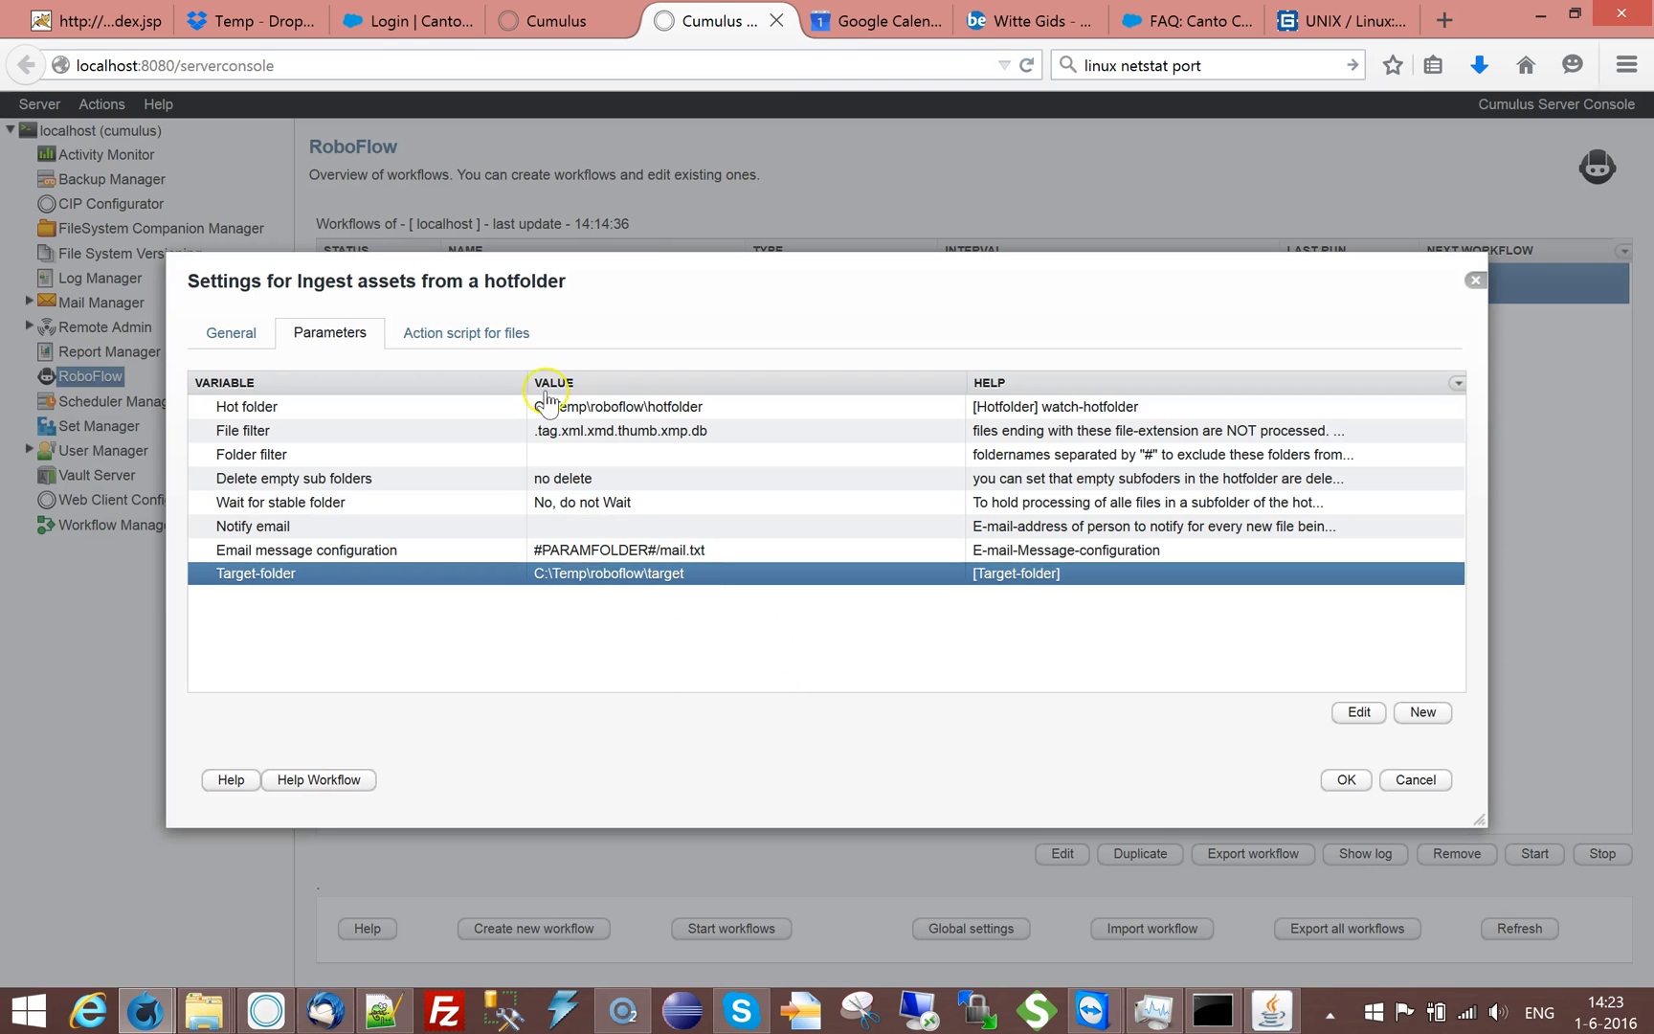
Review the tag name in the Target-folder parameter's comment and leave the parameter without changes.
double_click(239, 579)
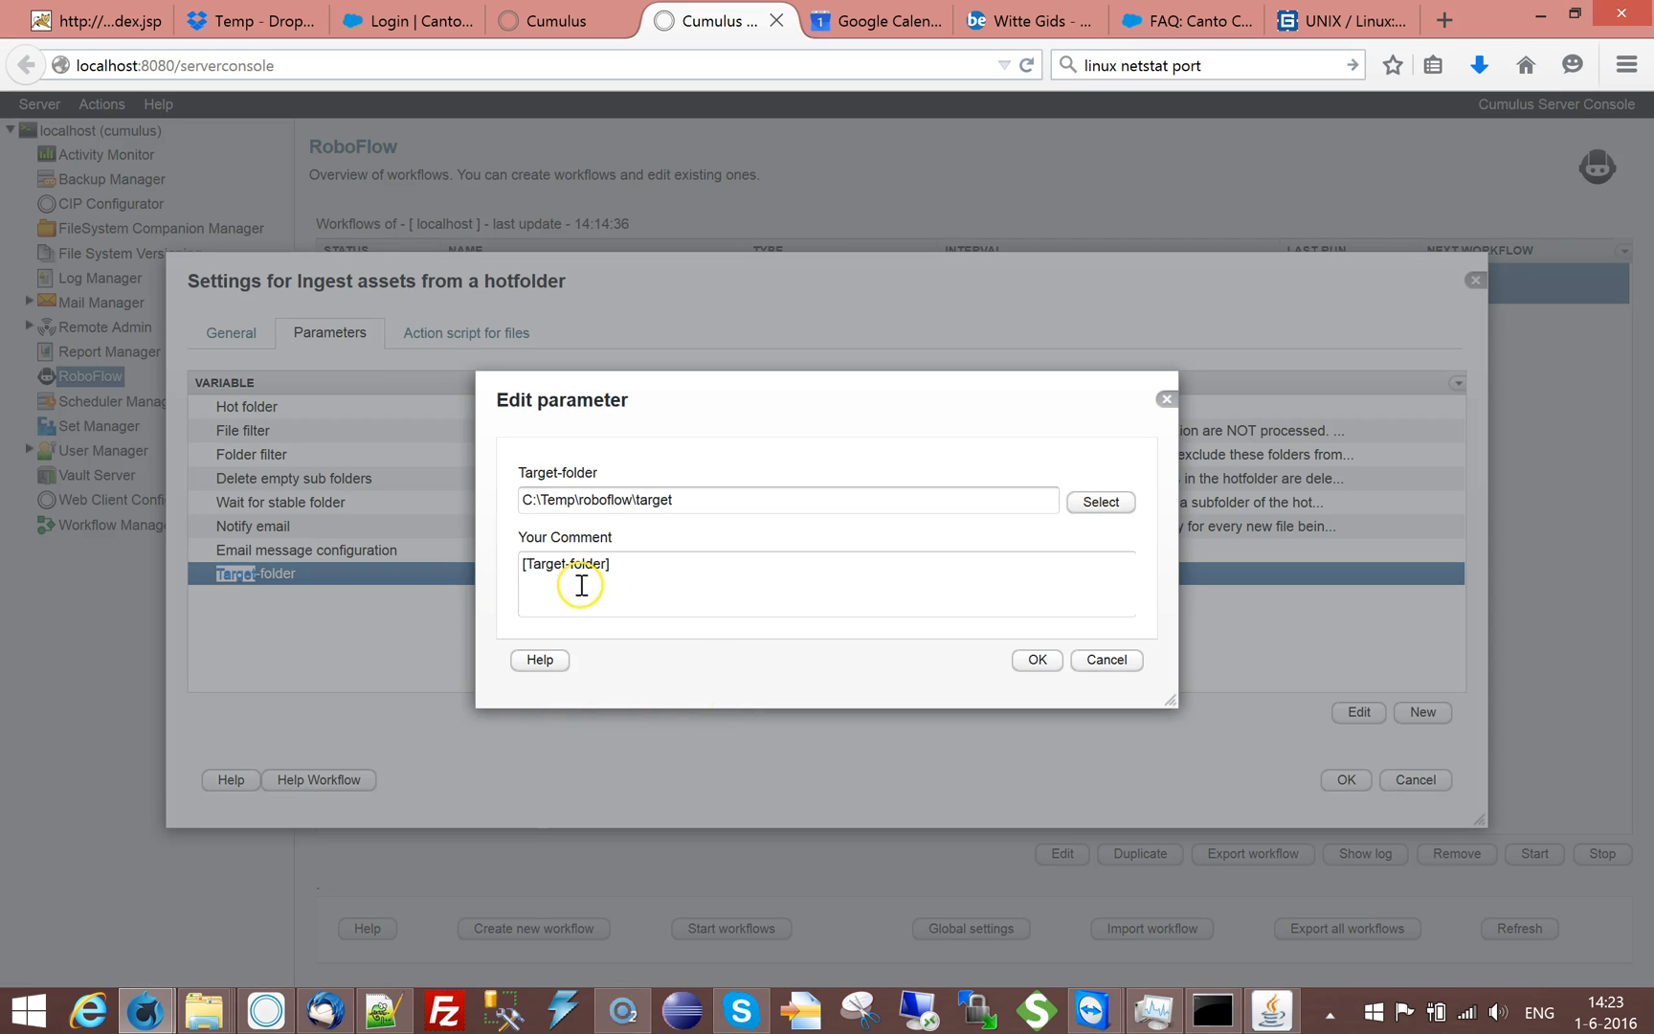
left_click_drag(605, 569, 537, 567)
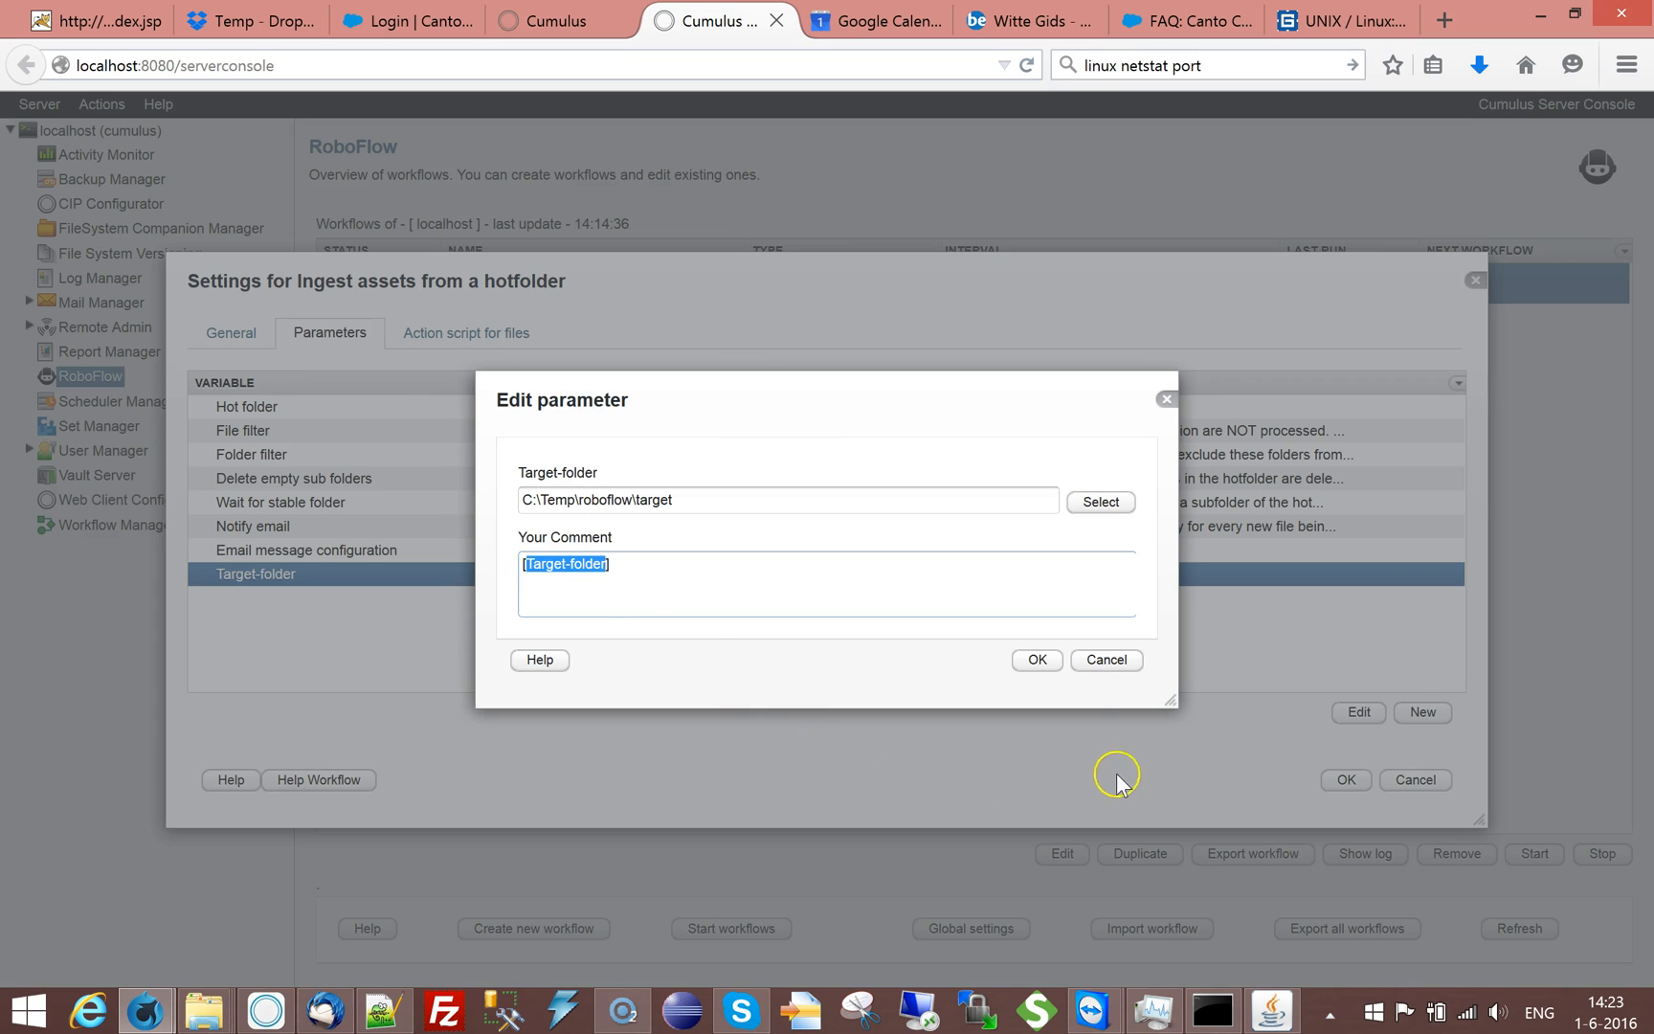
left_click(1106, 660)
Add a file-folder store-path-as-folder action to the files action script, directly after store-part-of-file-as-text.
left_click(447, 333)
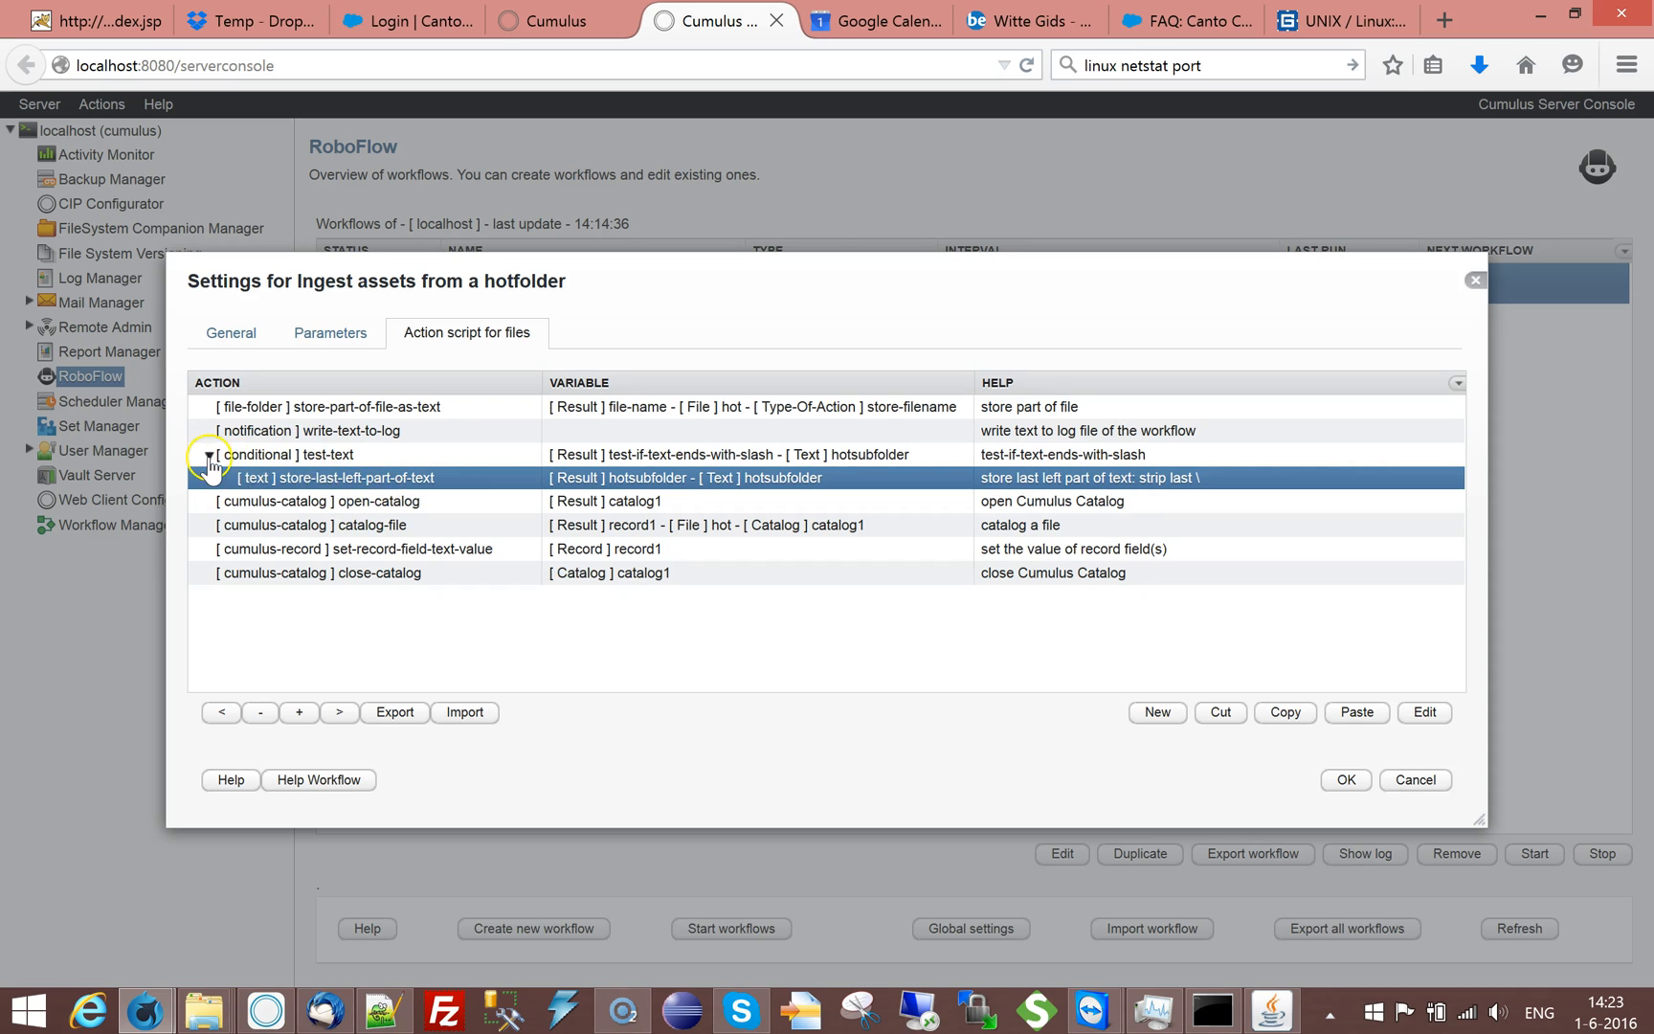
left_click(374, 407)
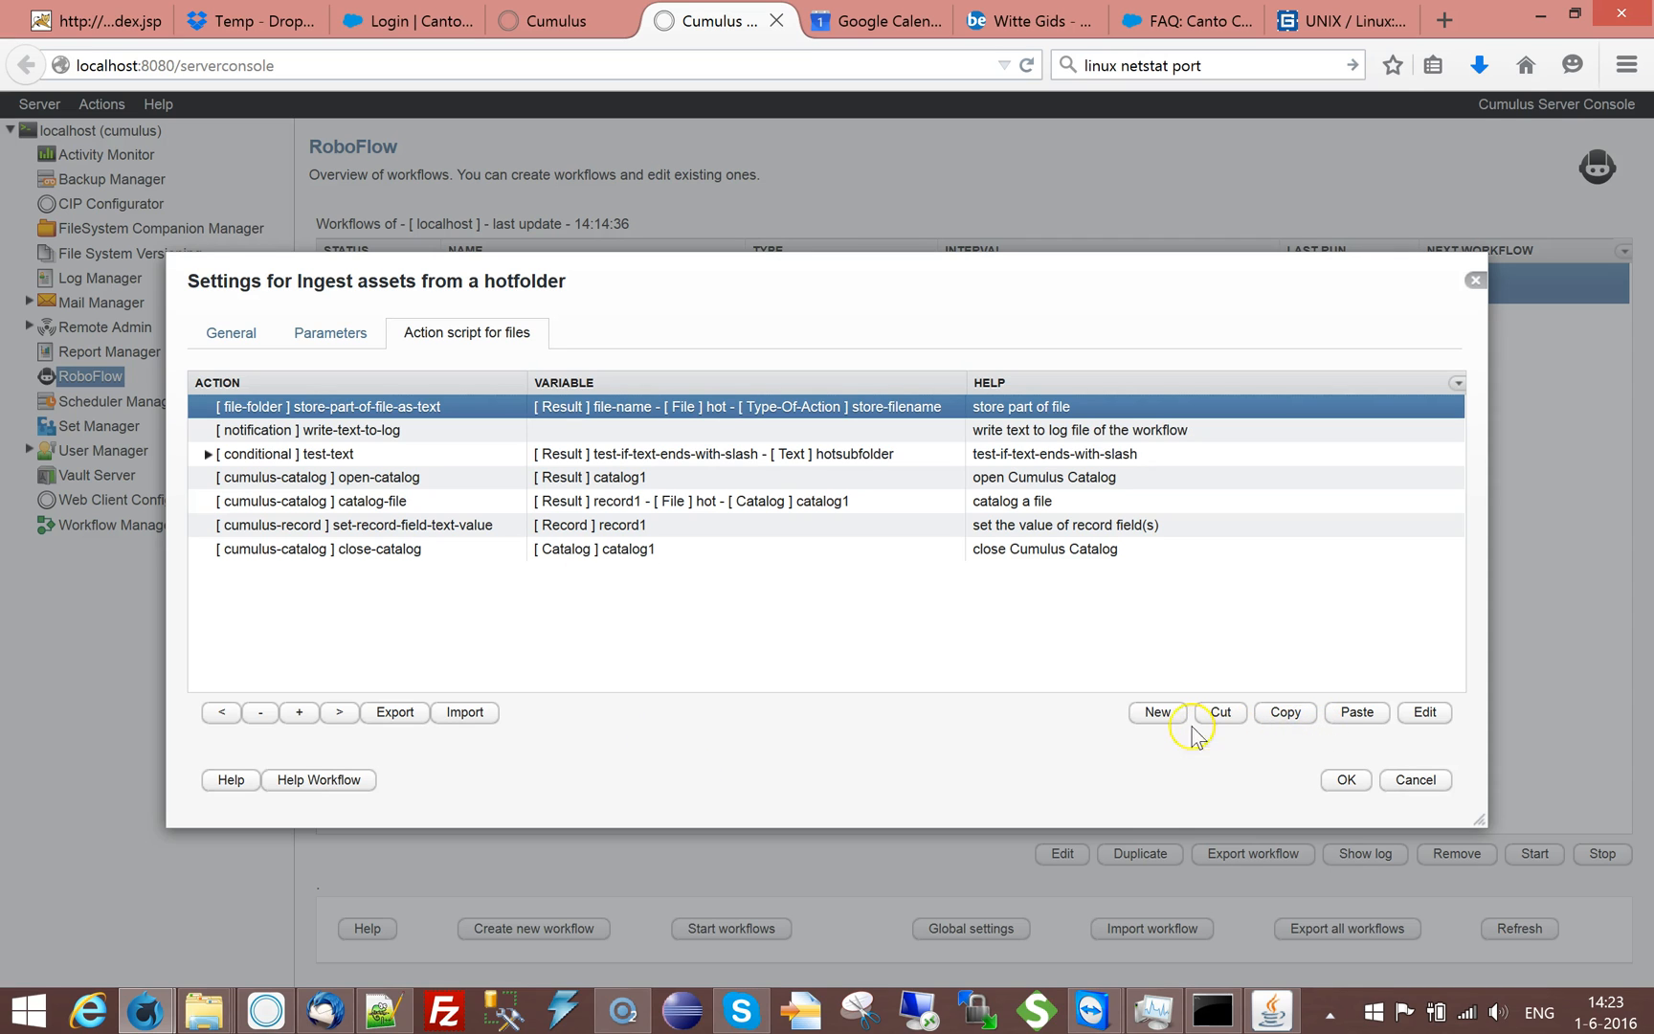
left_click(1149, 714)
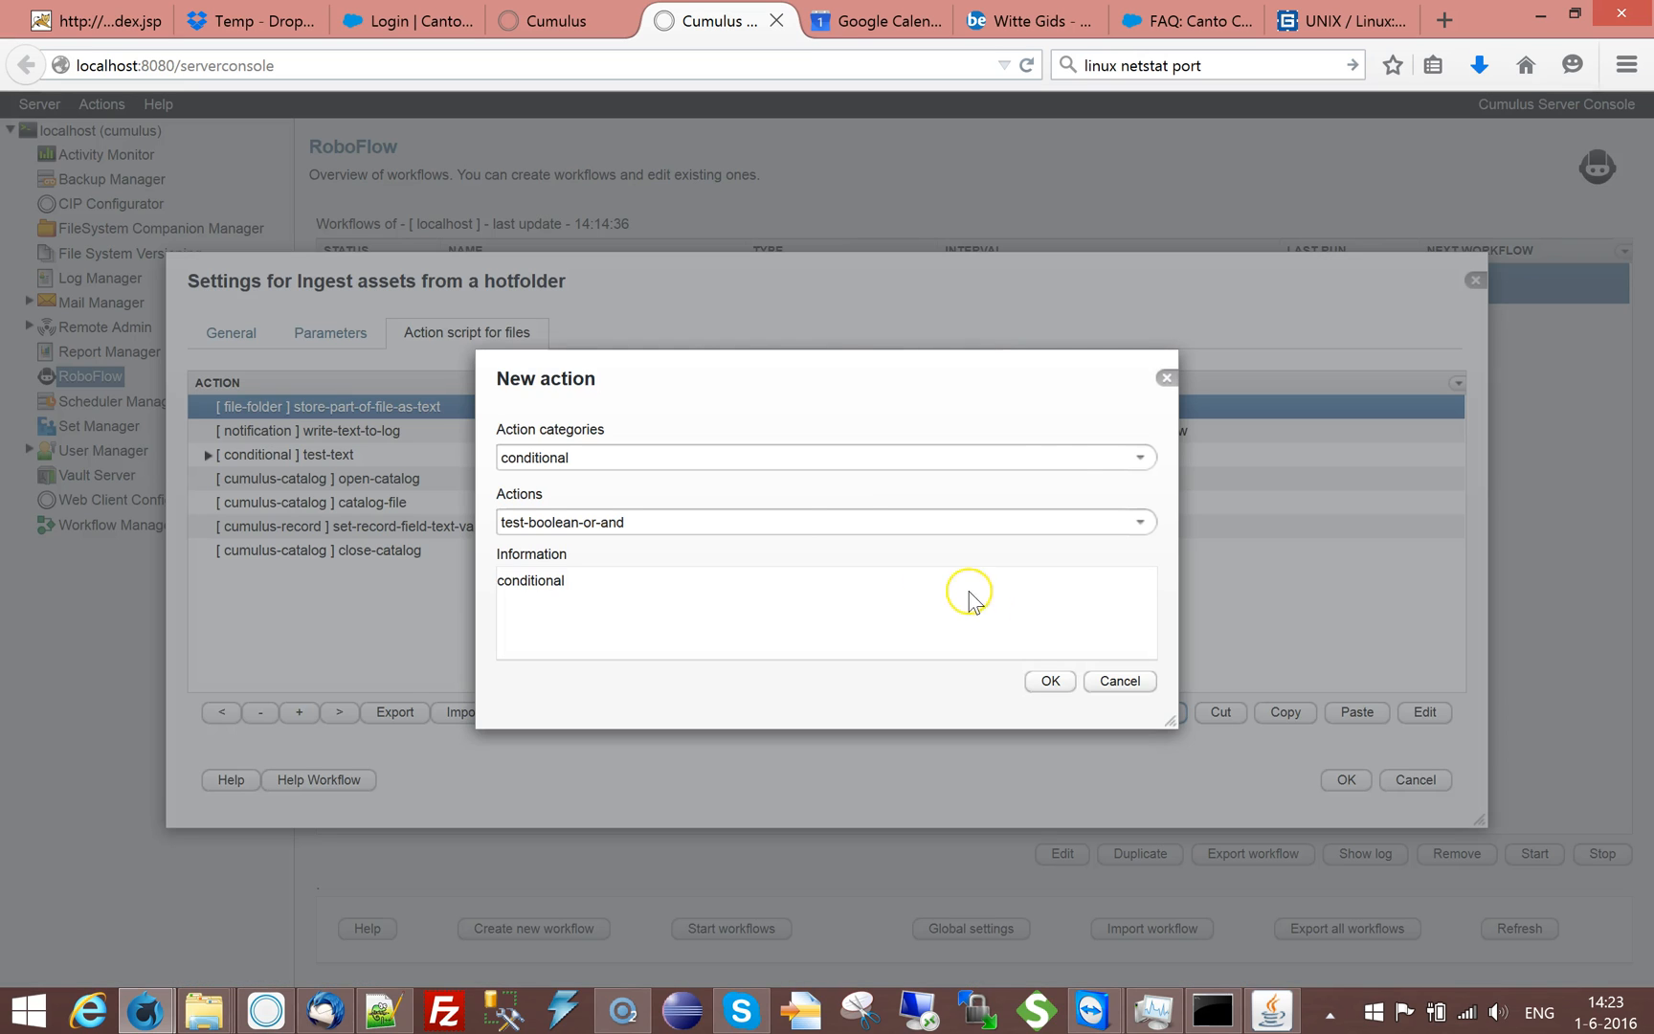
left_click(1139, 456)
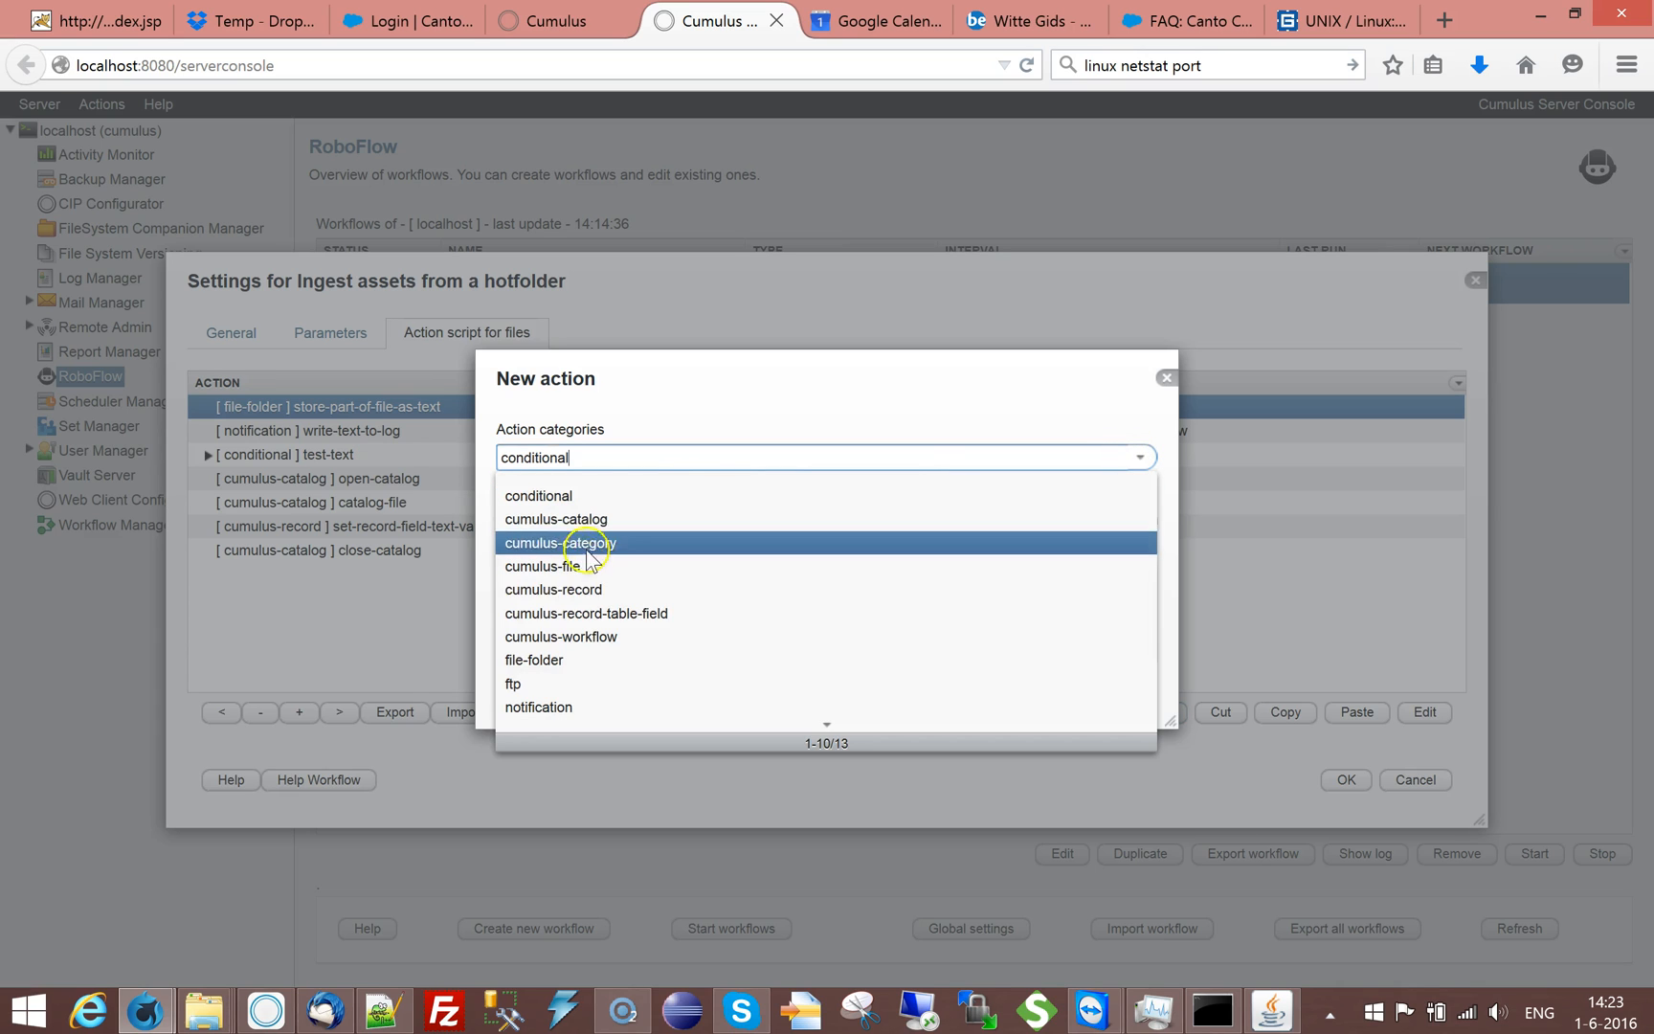
left_click(546, 661)
left_click(1000, 526)
scroll(670, 582, "down", 3)
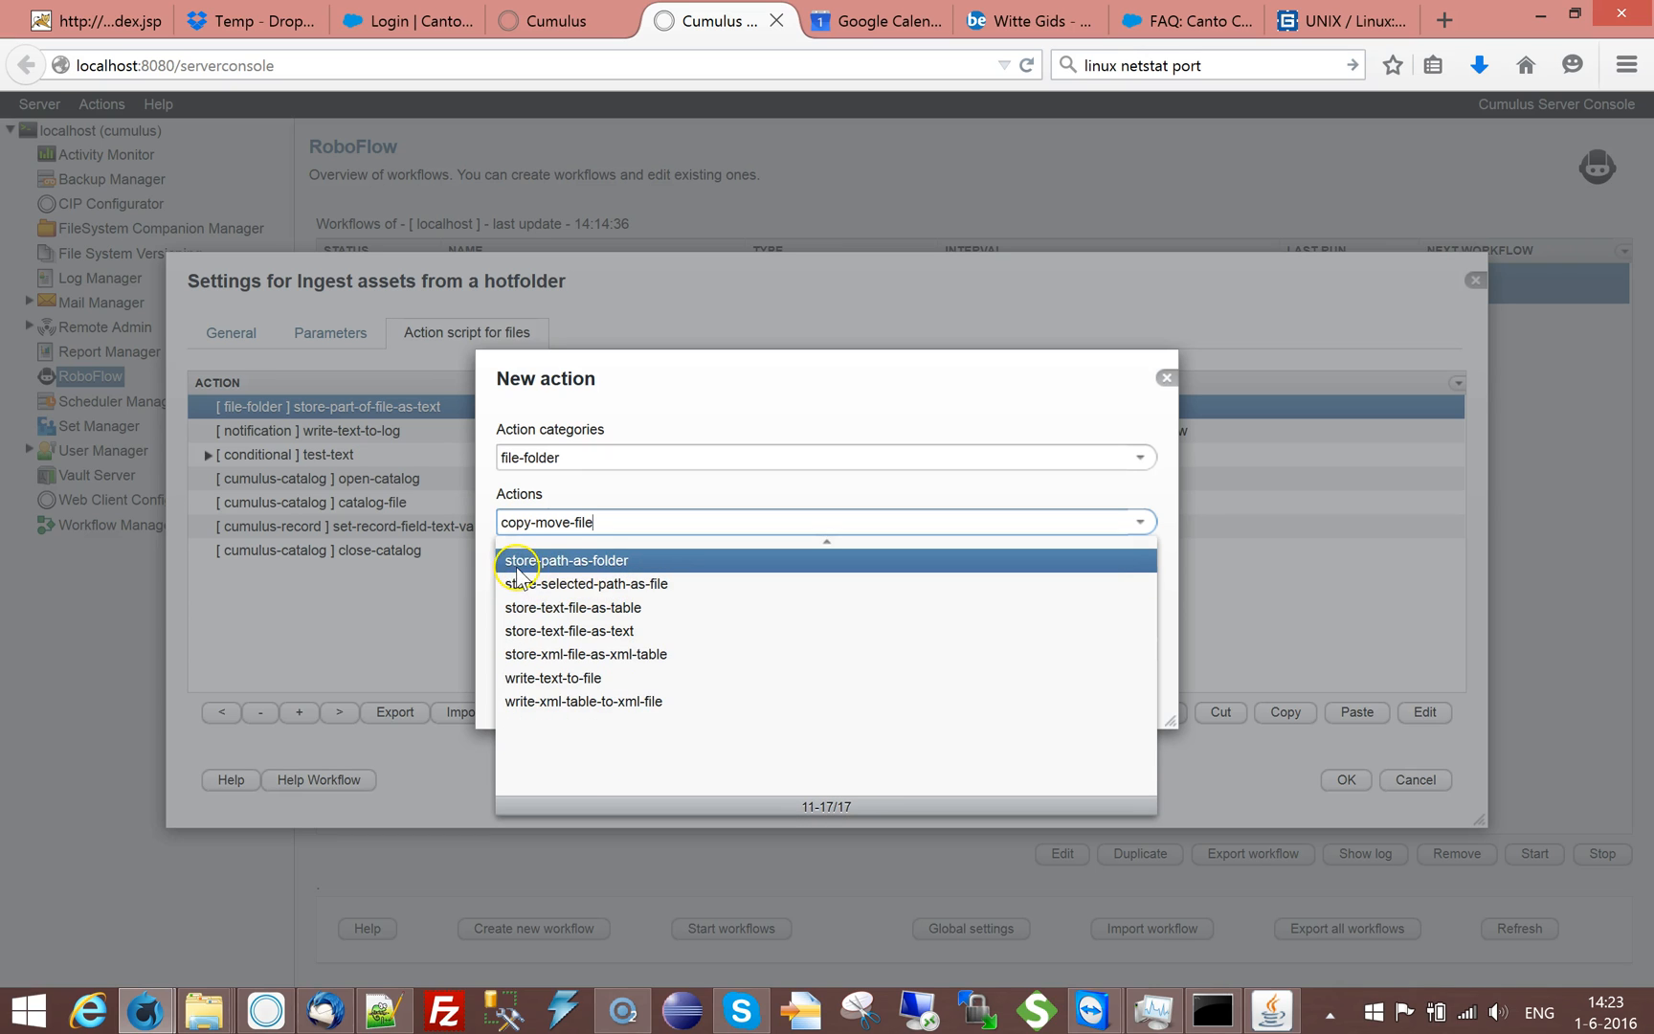
left_click(598, 561)
left_click(1048, 682)
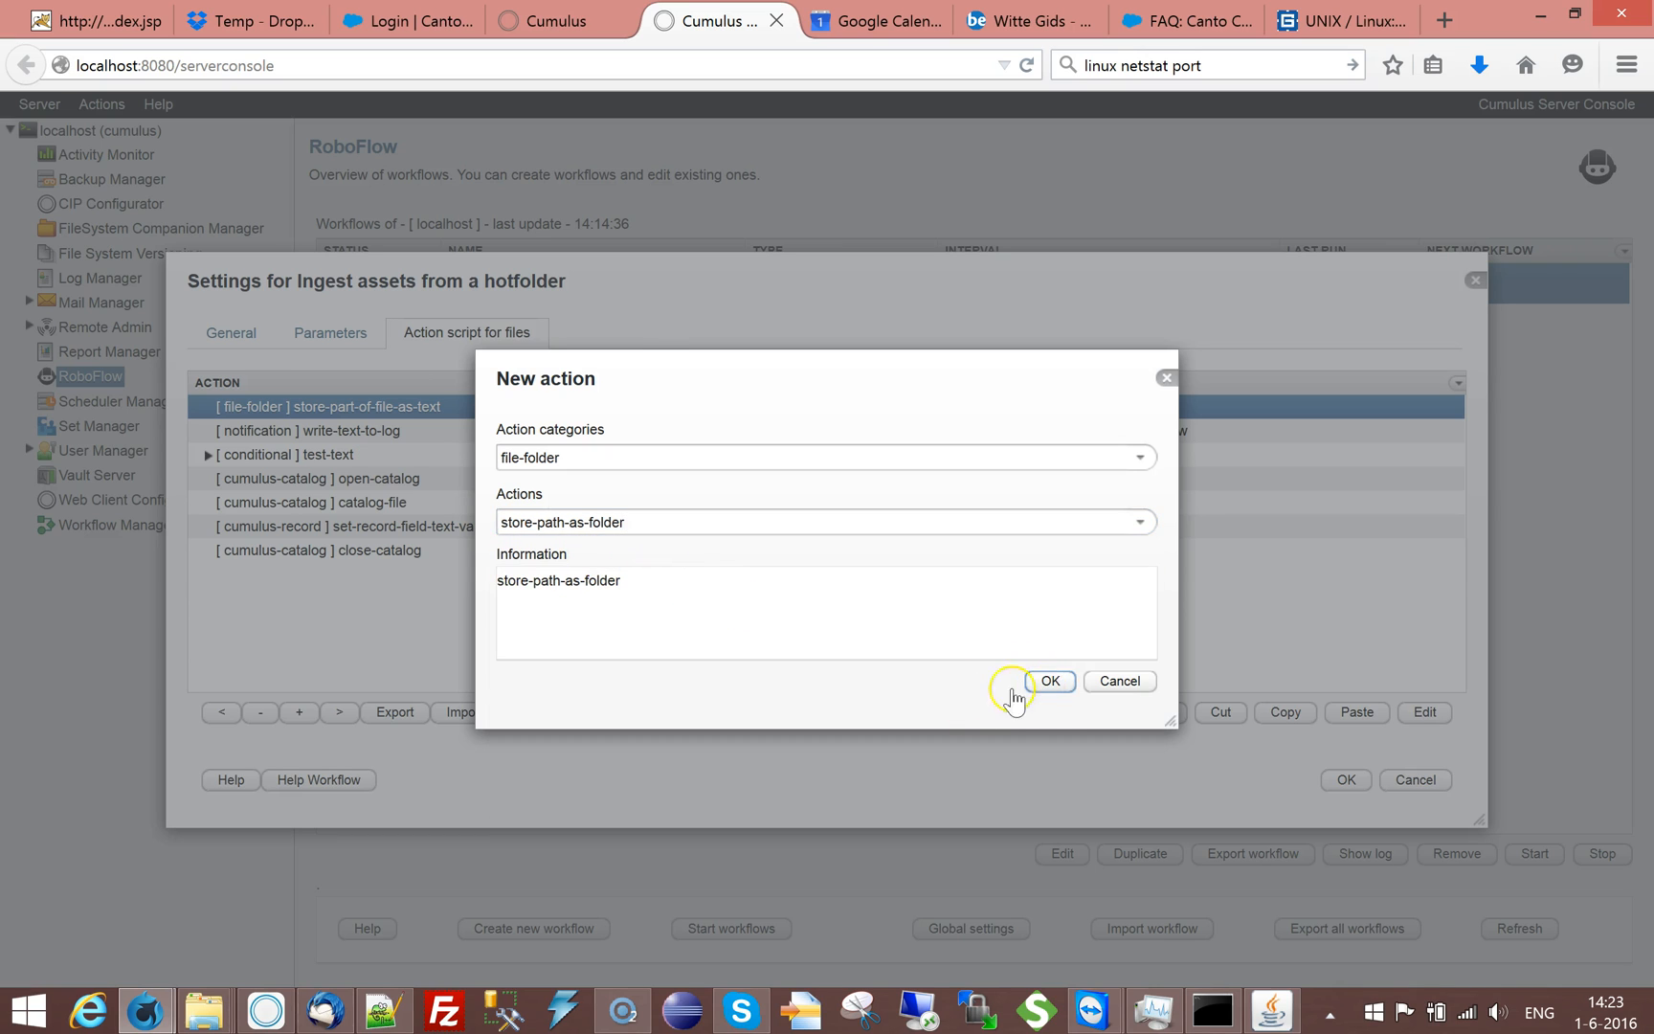
Set the store-path-as-folder action's Path-Of-Folder to #TAG(Target-folder)TAG#.
left_click(561, 440)
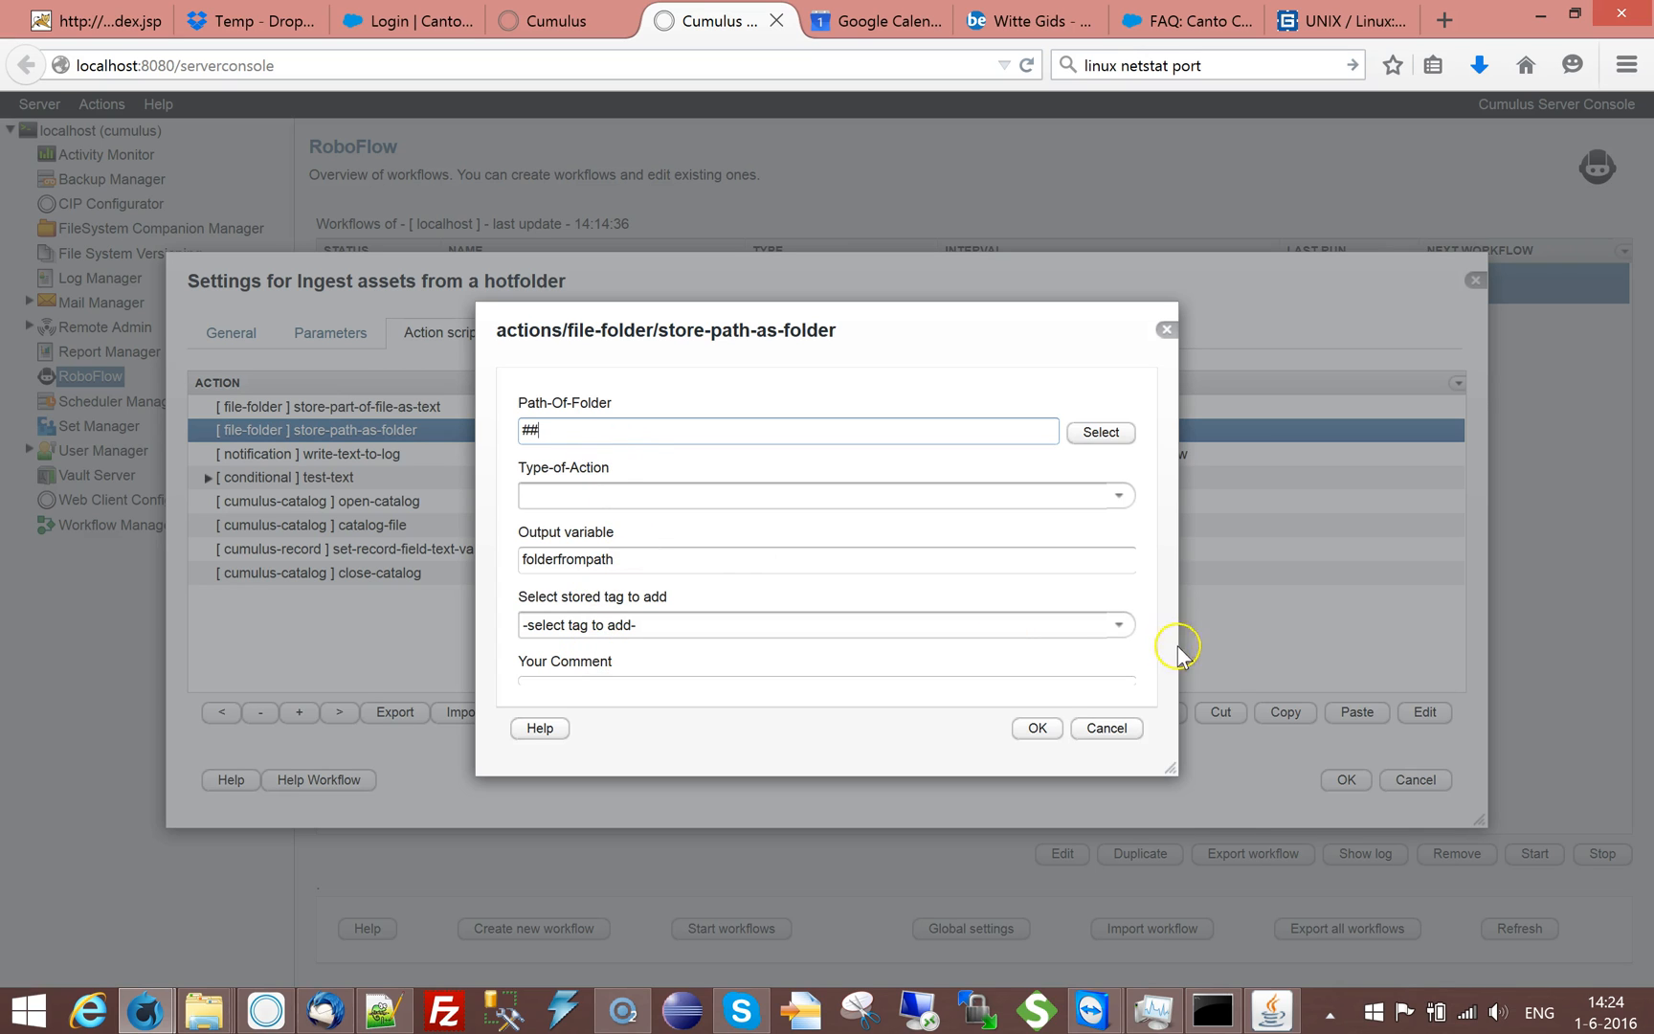
left_click(1118, 625)
left_click(602, 757)
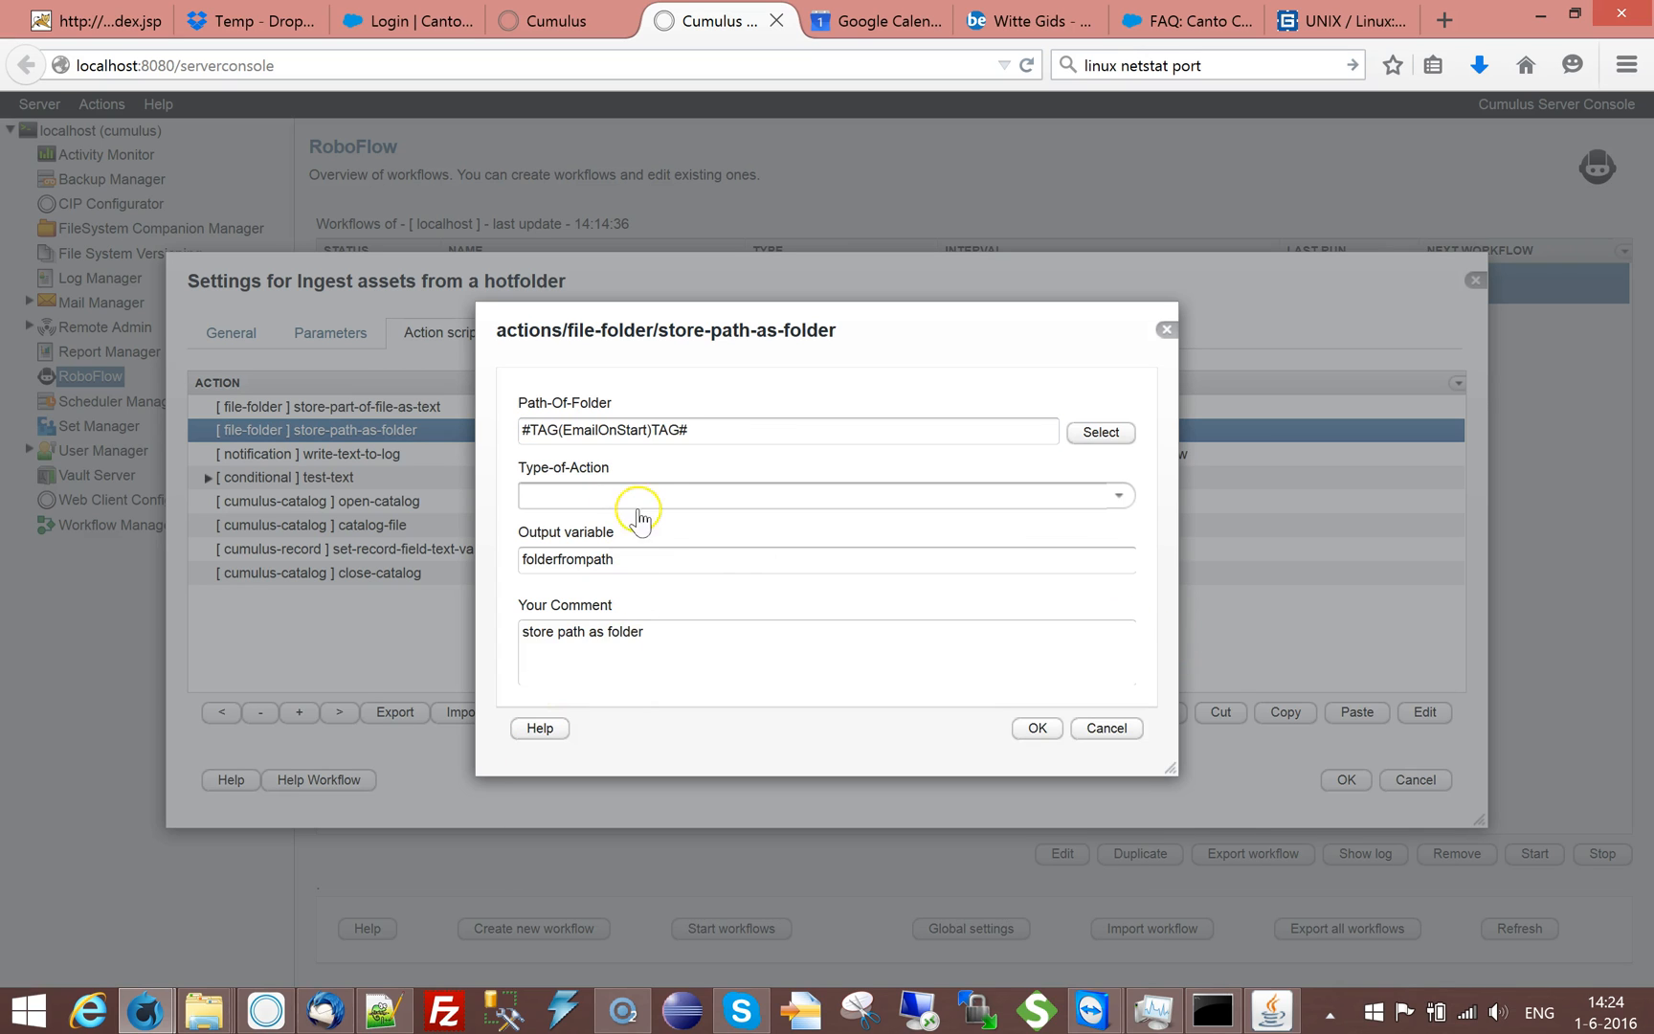
double_click(615, 429)
type("Target-folder")
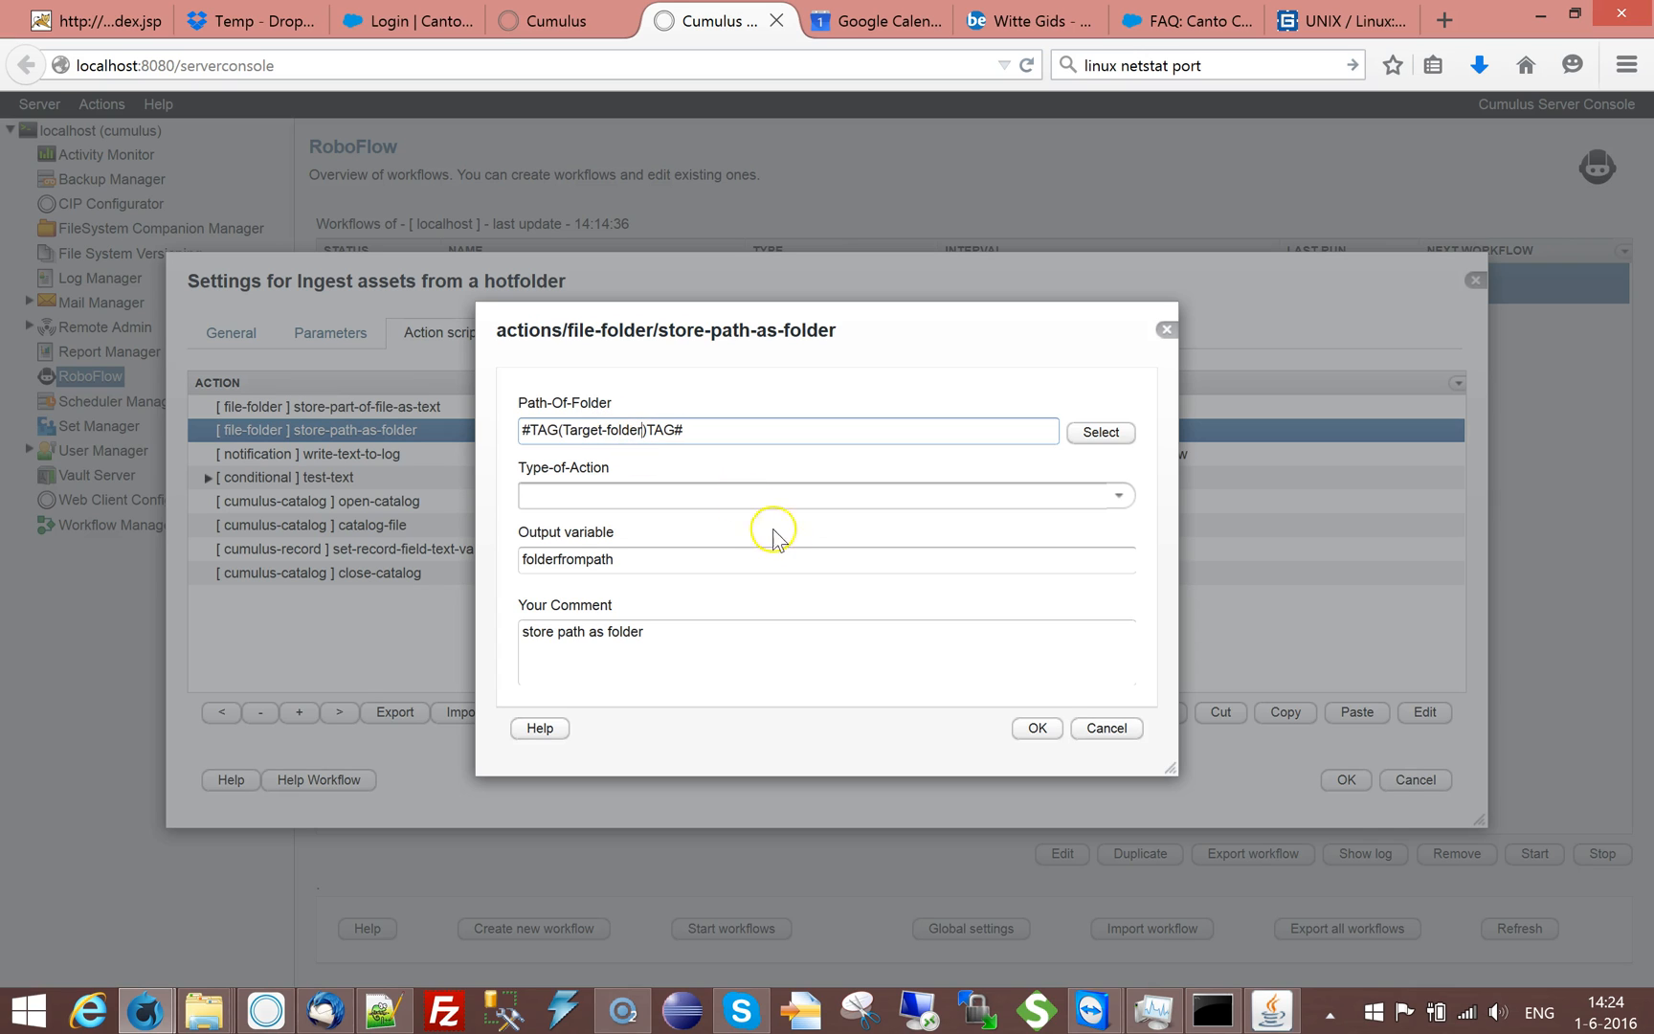
Set the action type to create-folder-if-not-exists and append /#TAG(hotsubfolder)TAG# to the folder path.
left_click(1117, 497)
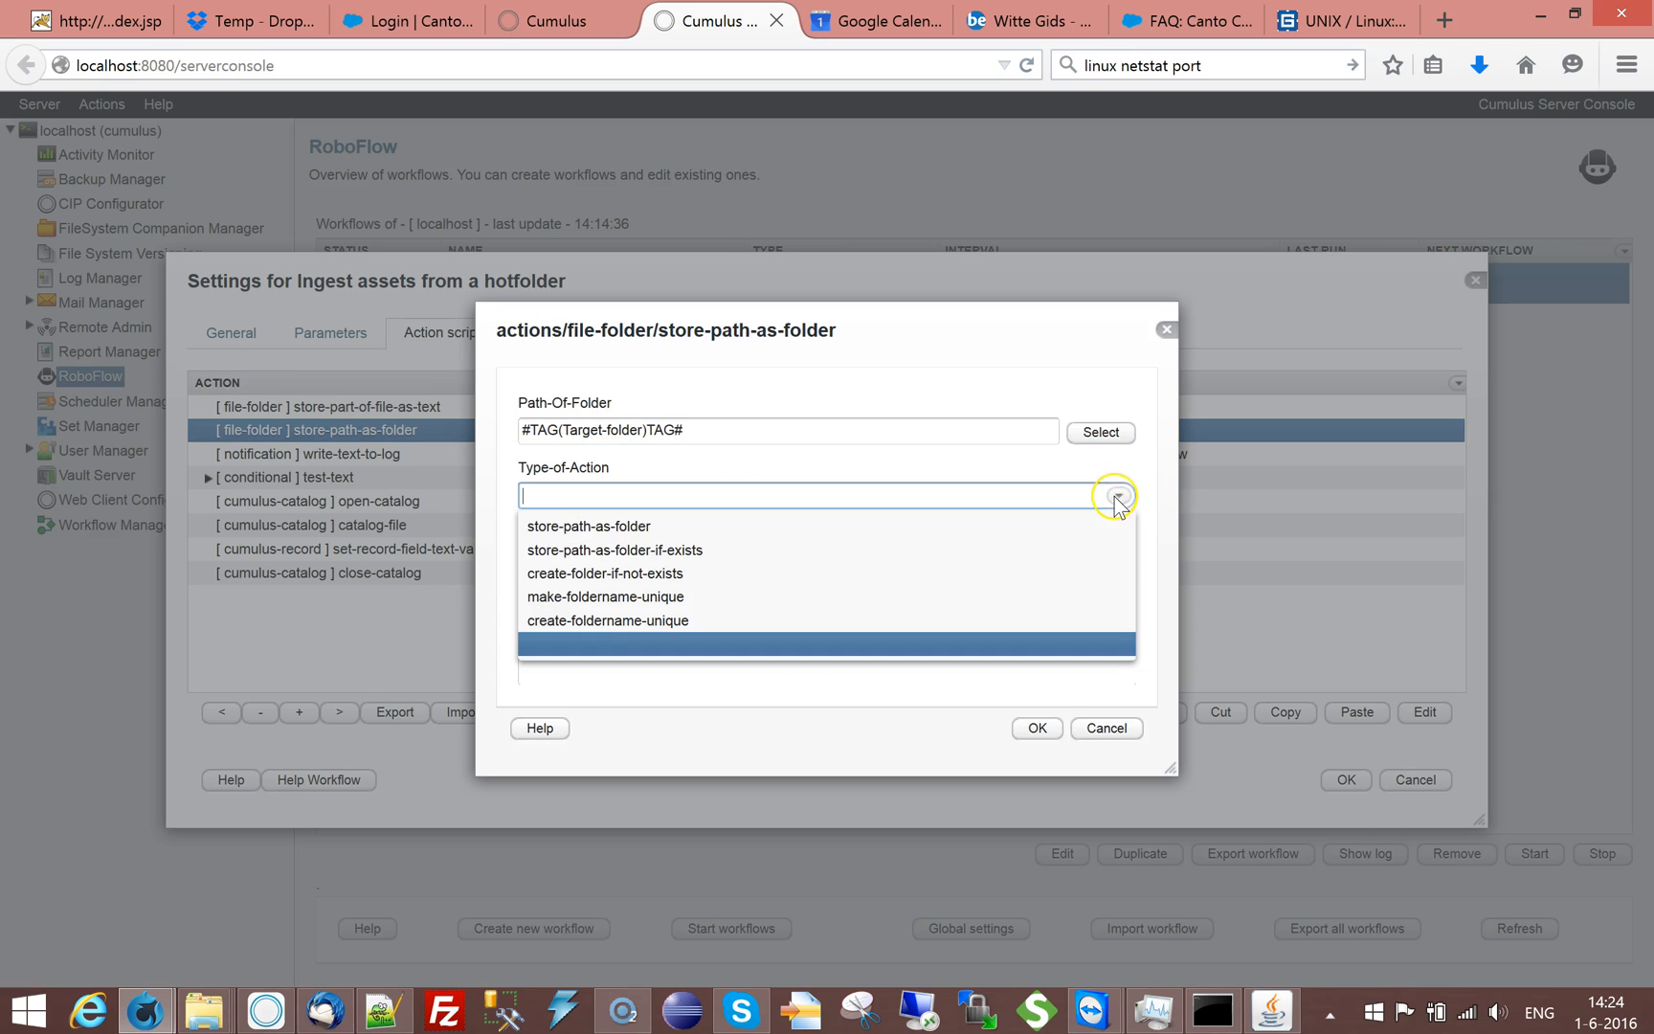
left_click(589, 572)
left_click(718, 427)
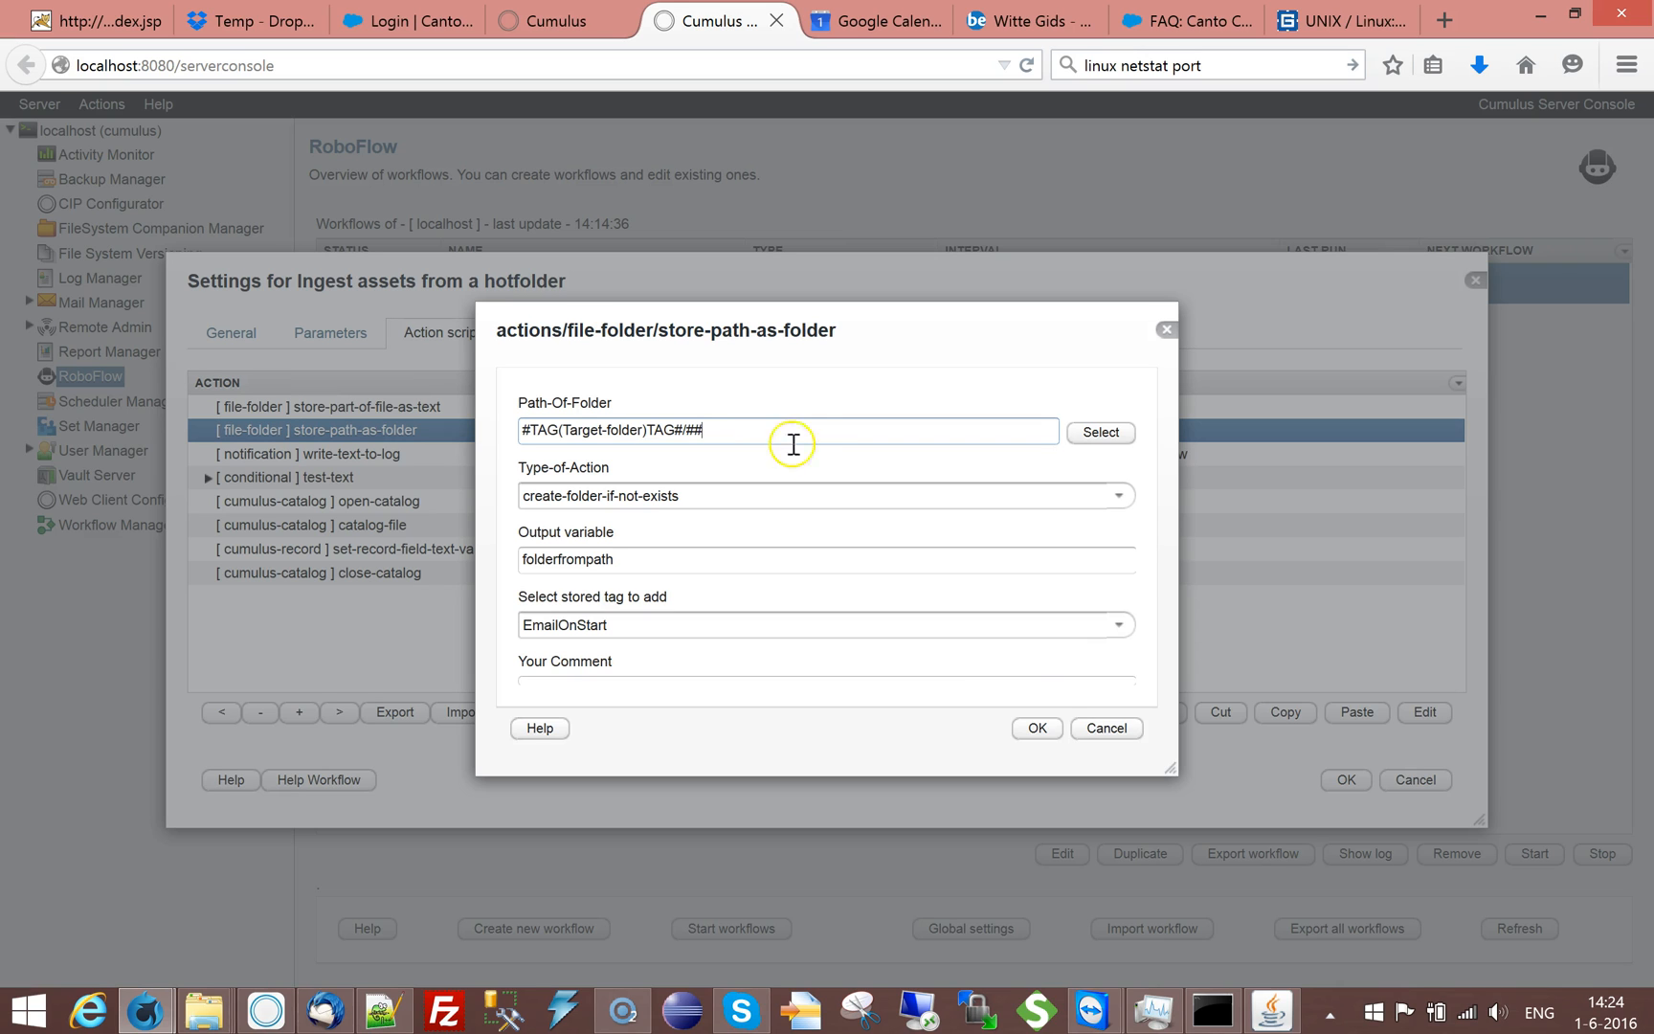
left_click(1116, 626)
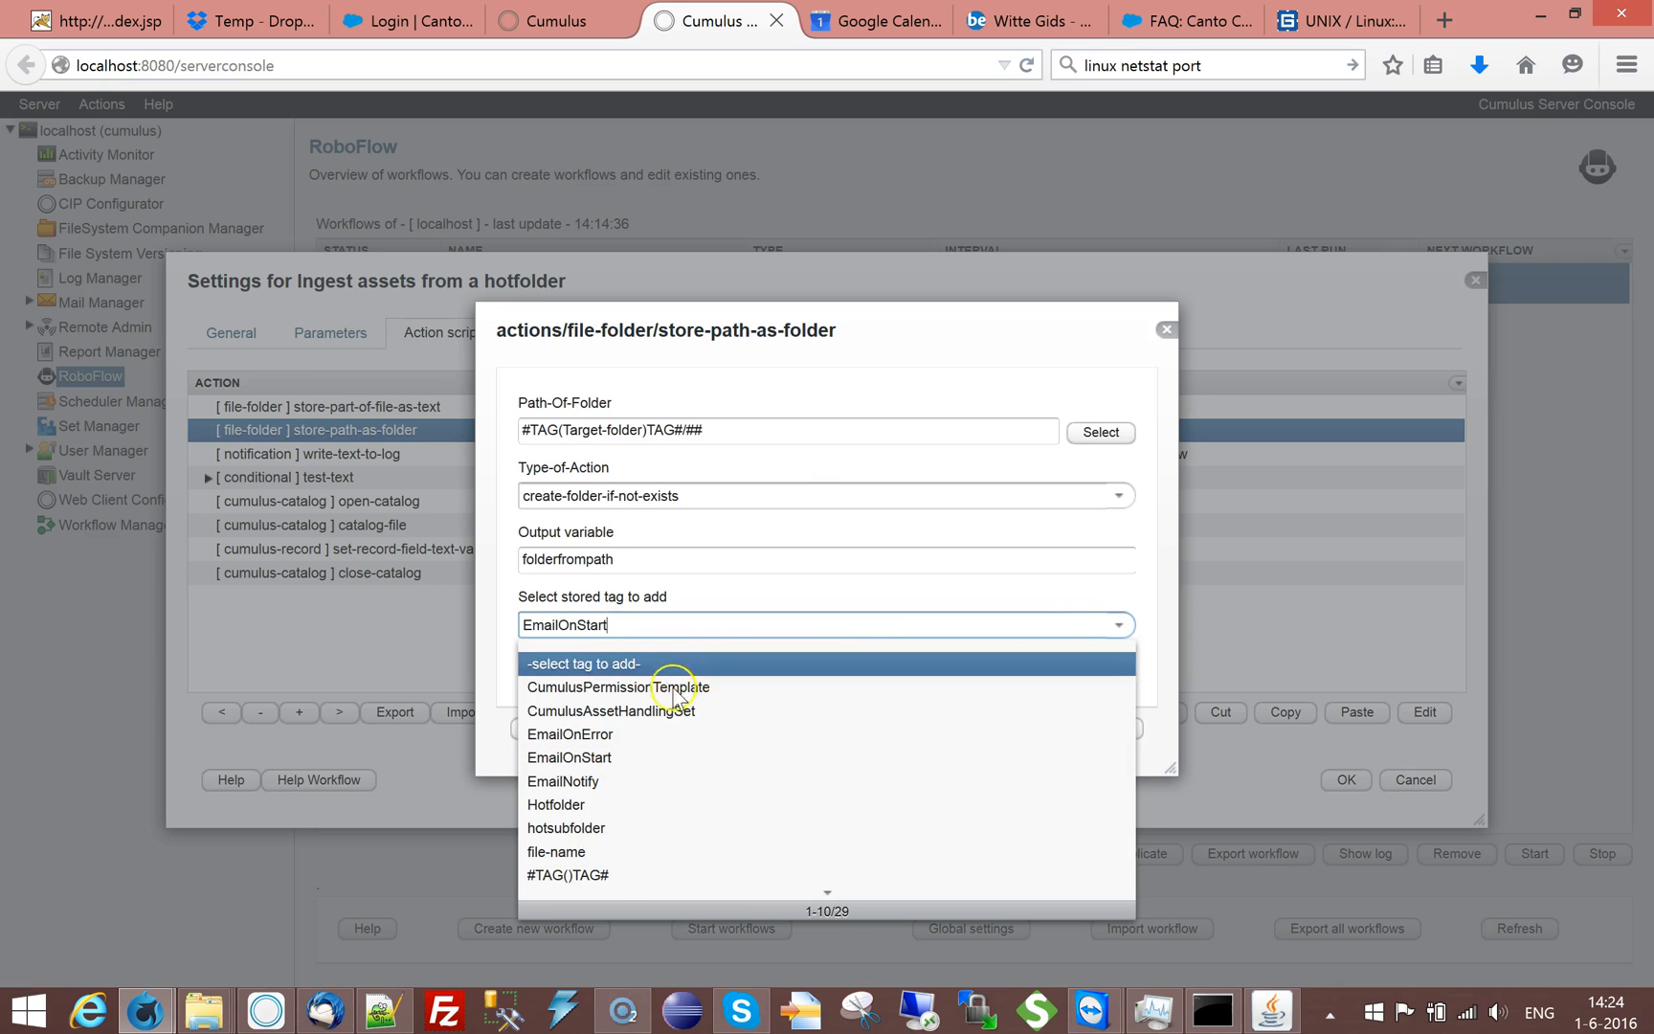
left_click(602, 828)
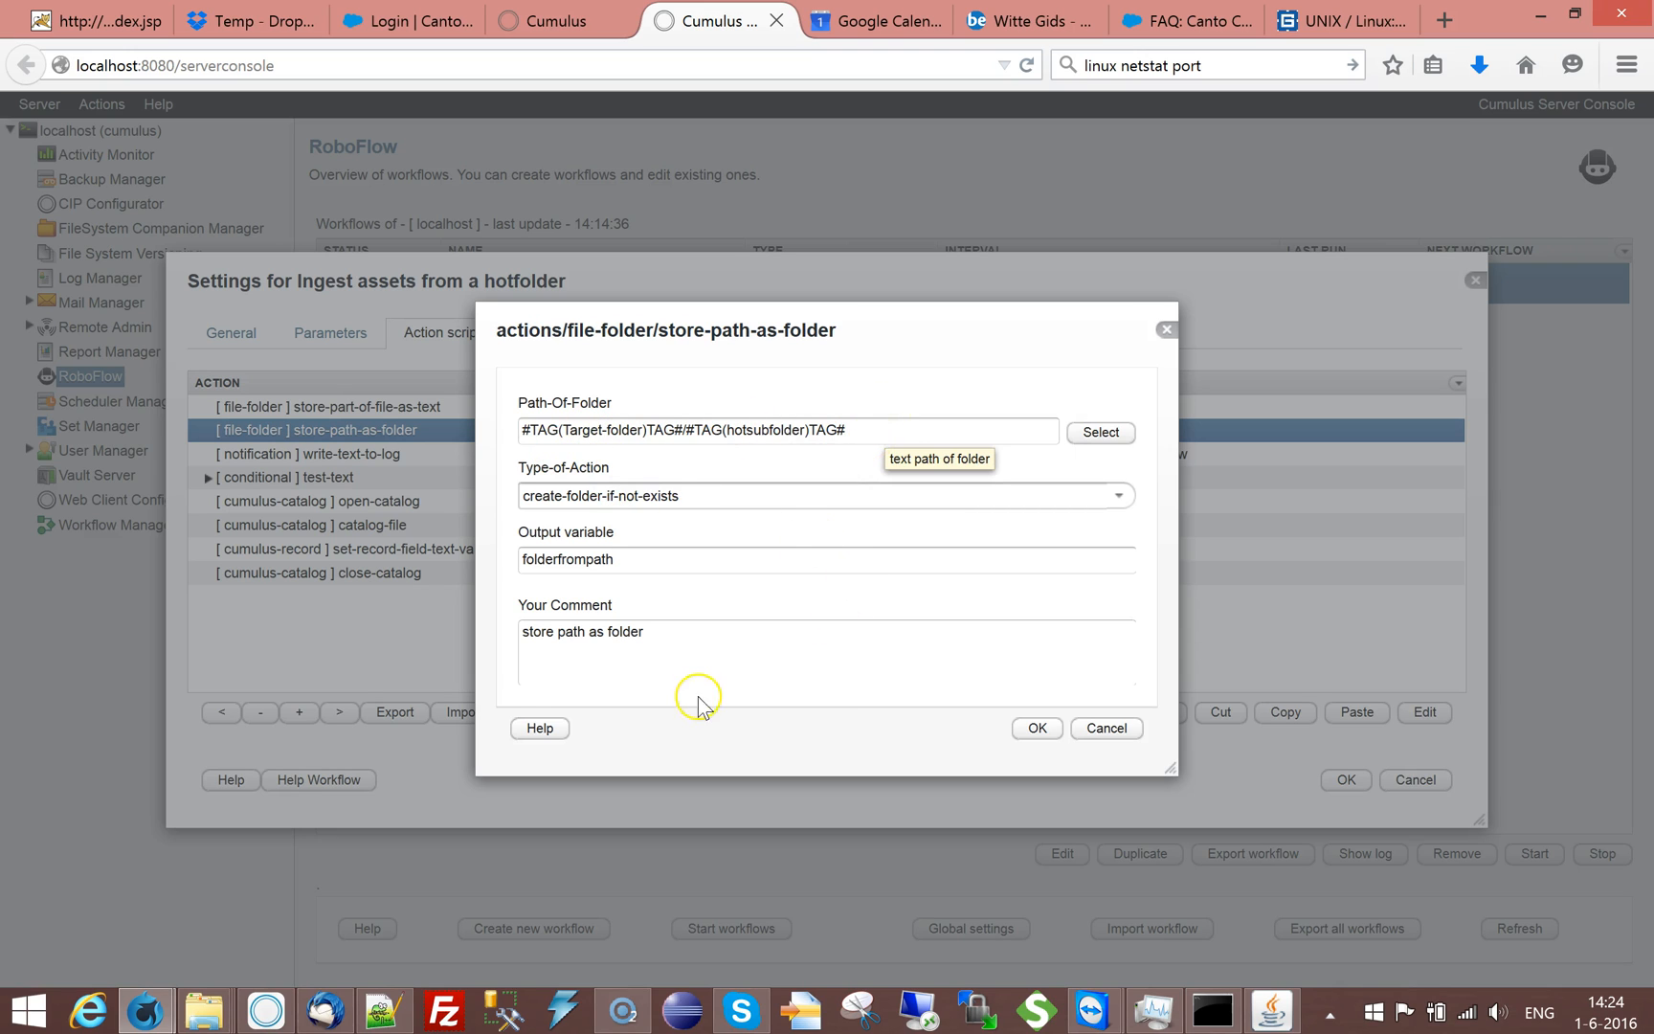
Rename the store-path-as-folder action's output variable to target and save the action.
left_click_drag(611, 560, 421, 560)
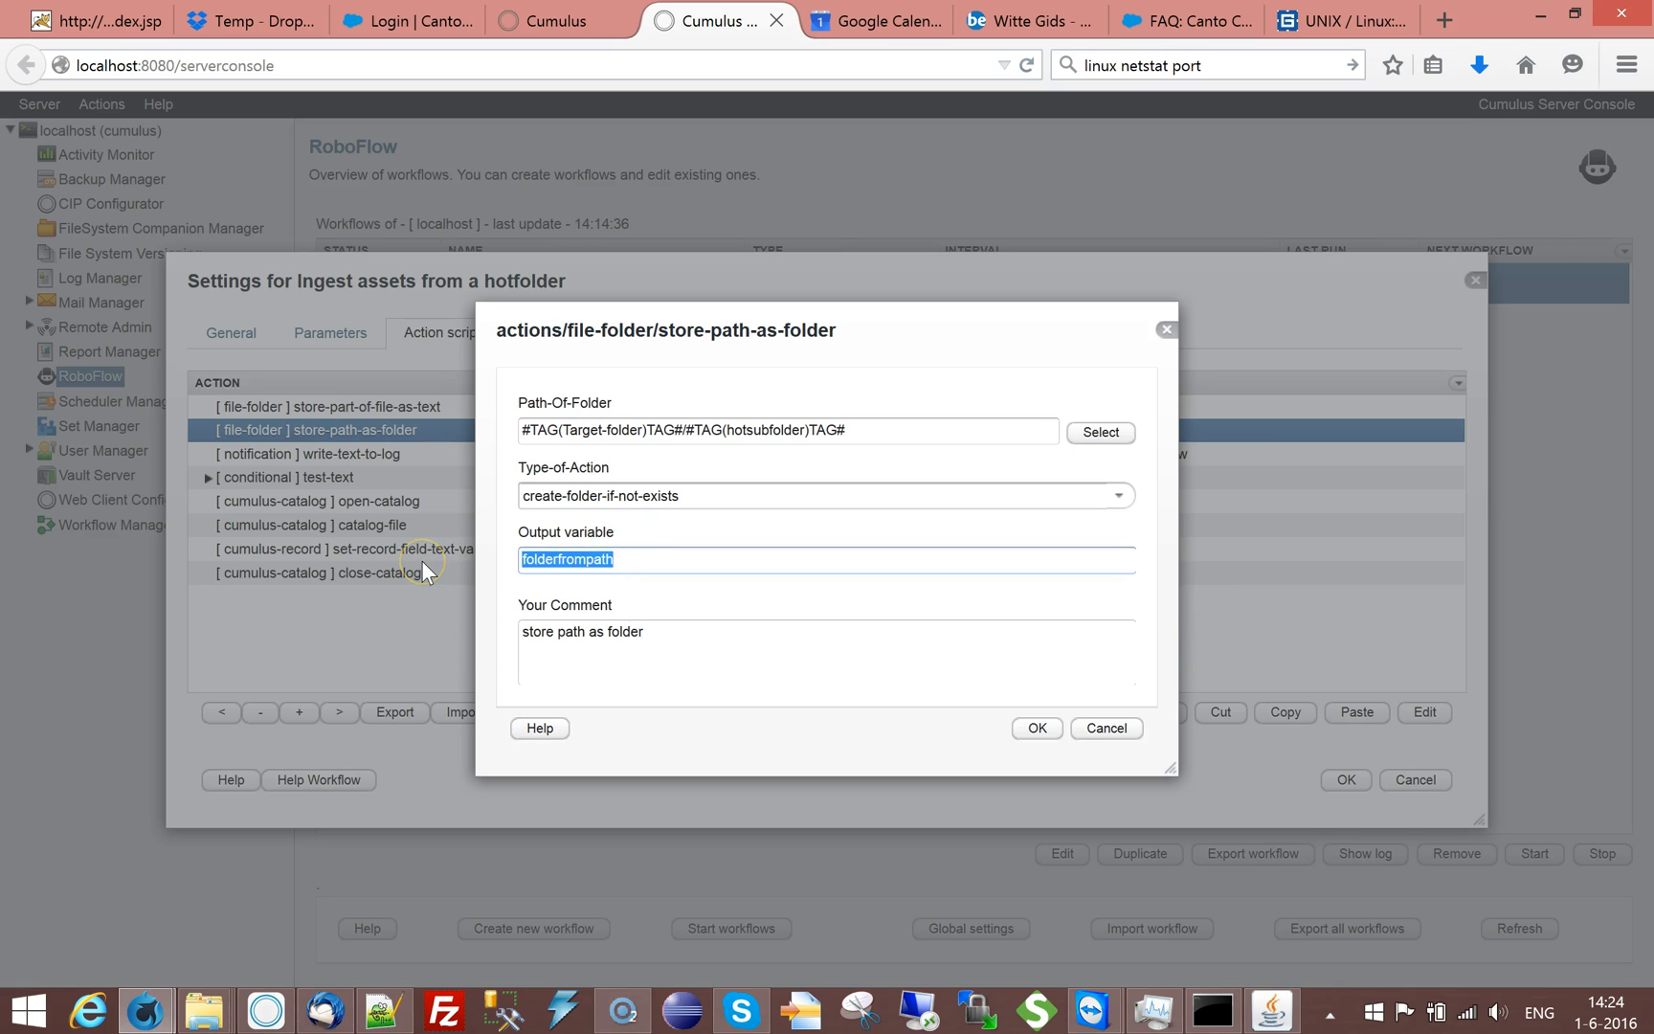
type("target")
left_click(1038, 729)
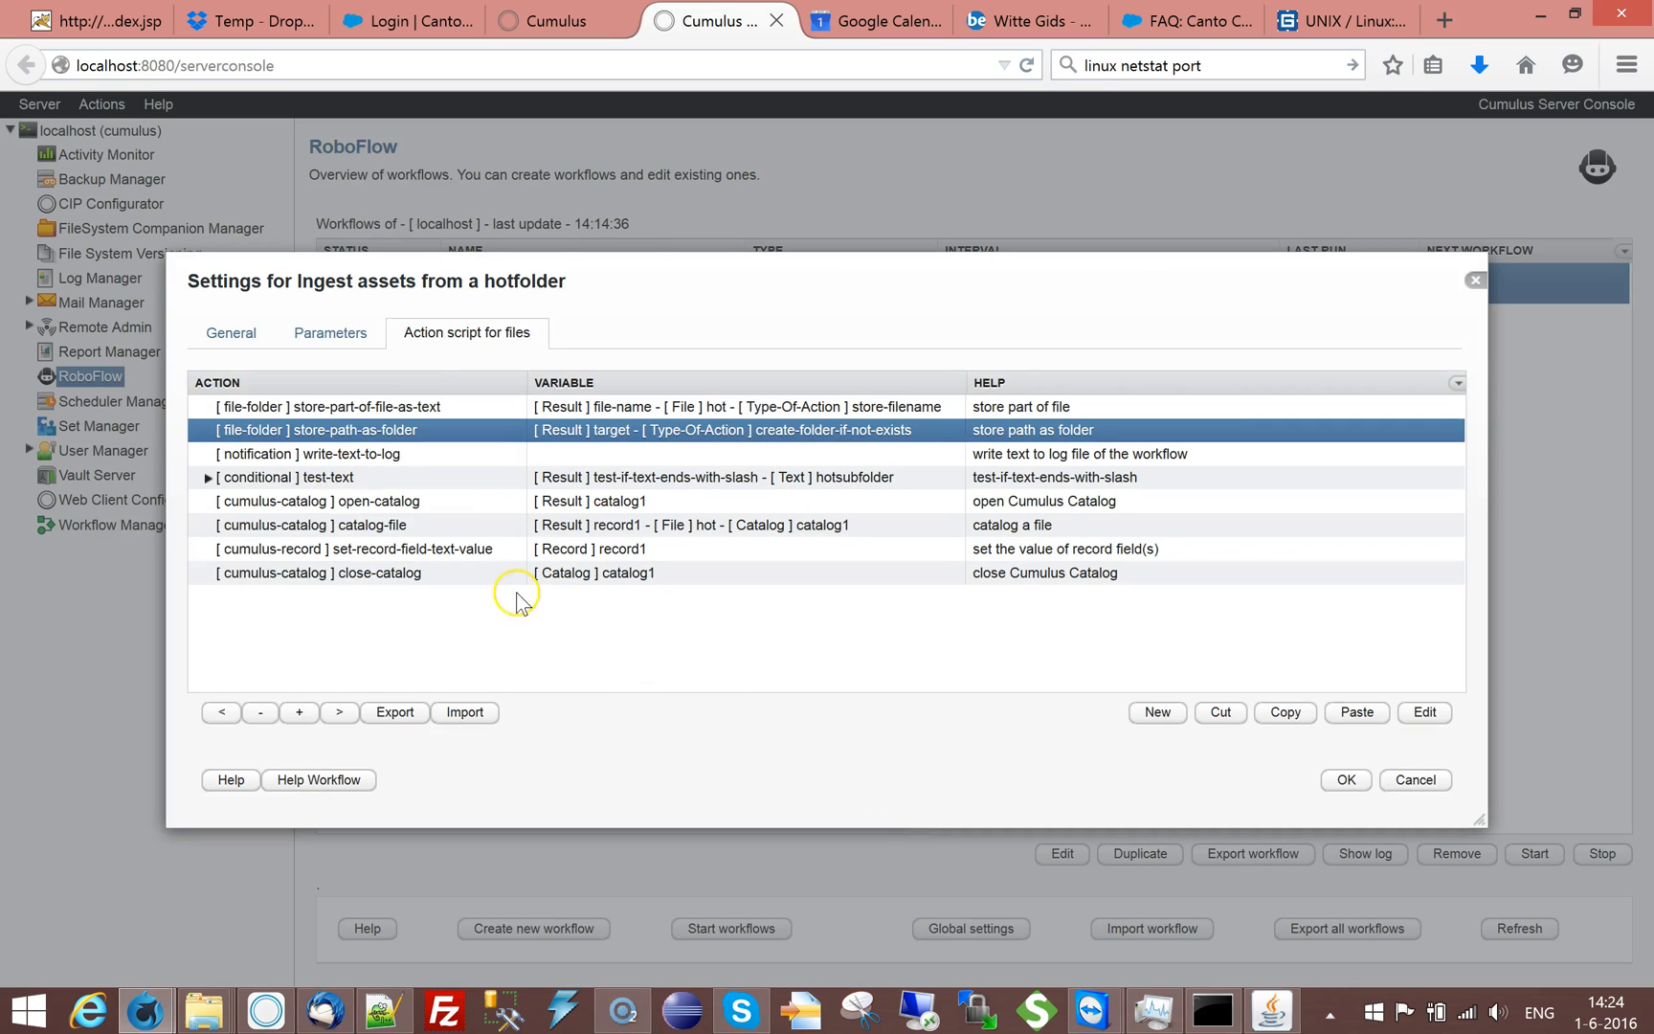
Add a file-folder copy-move-file action directly after the conditional test-text action.
left_click(310, 476)
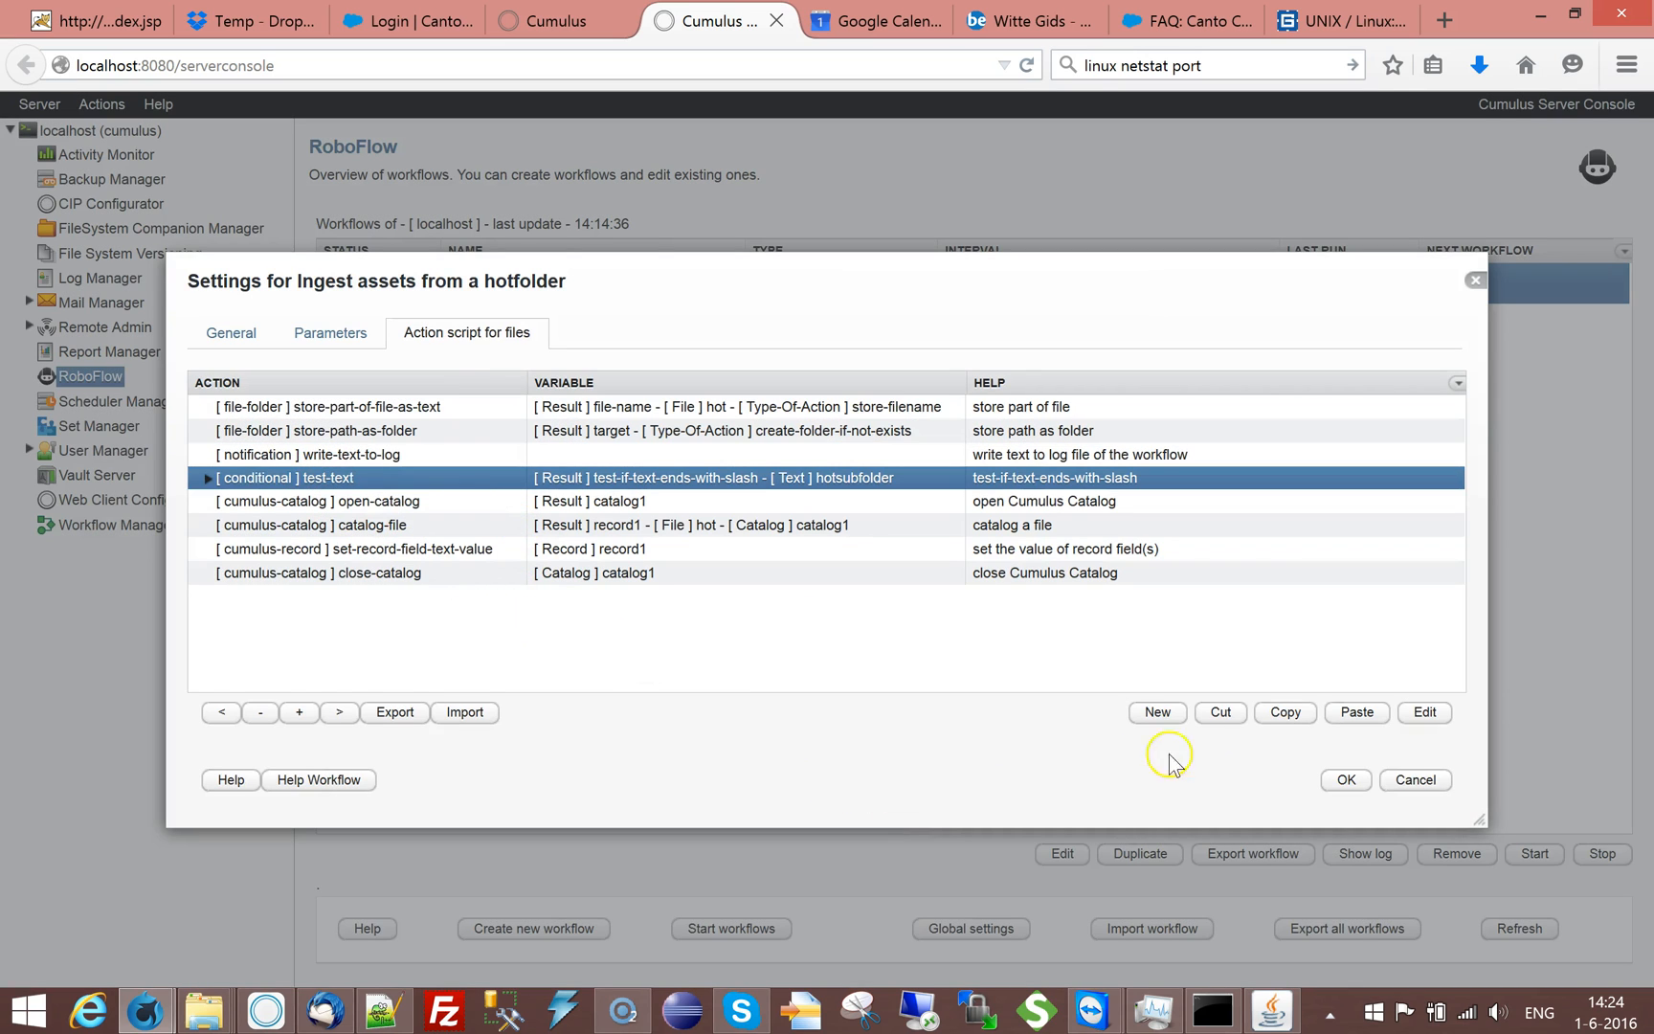
left_click(1157, 716)
left_click(1122, 466)
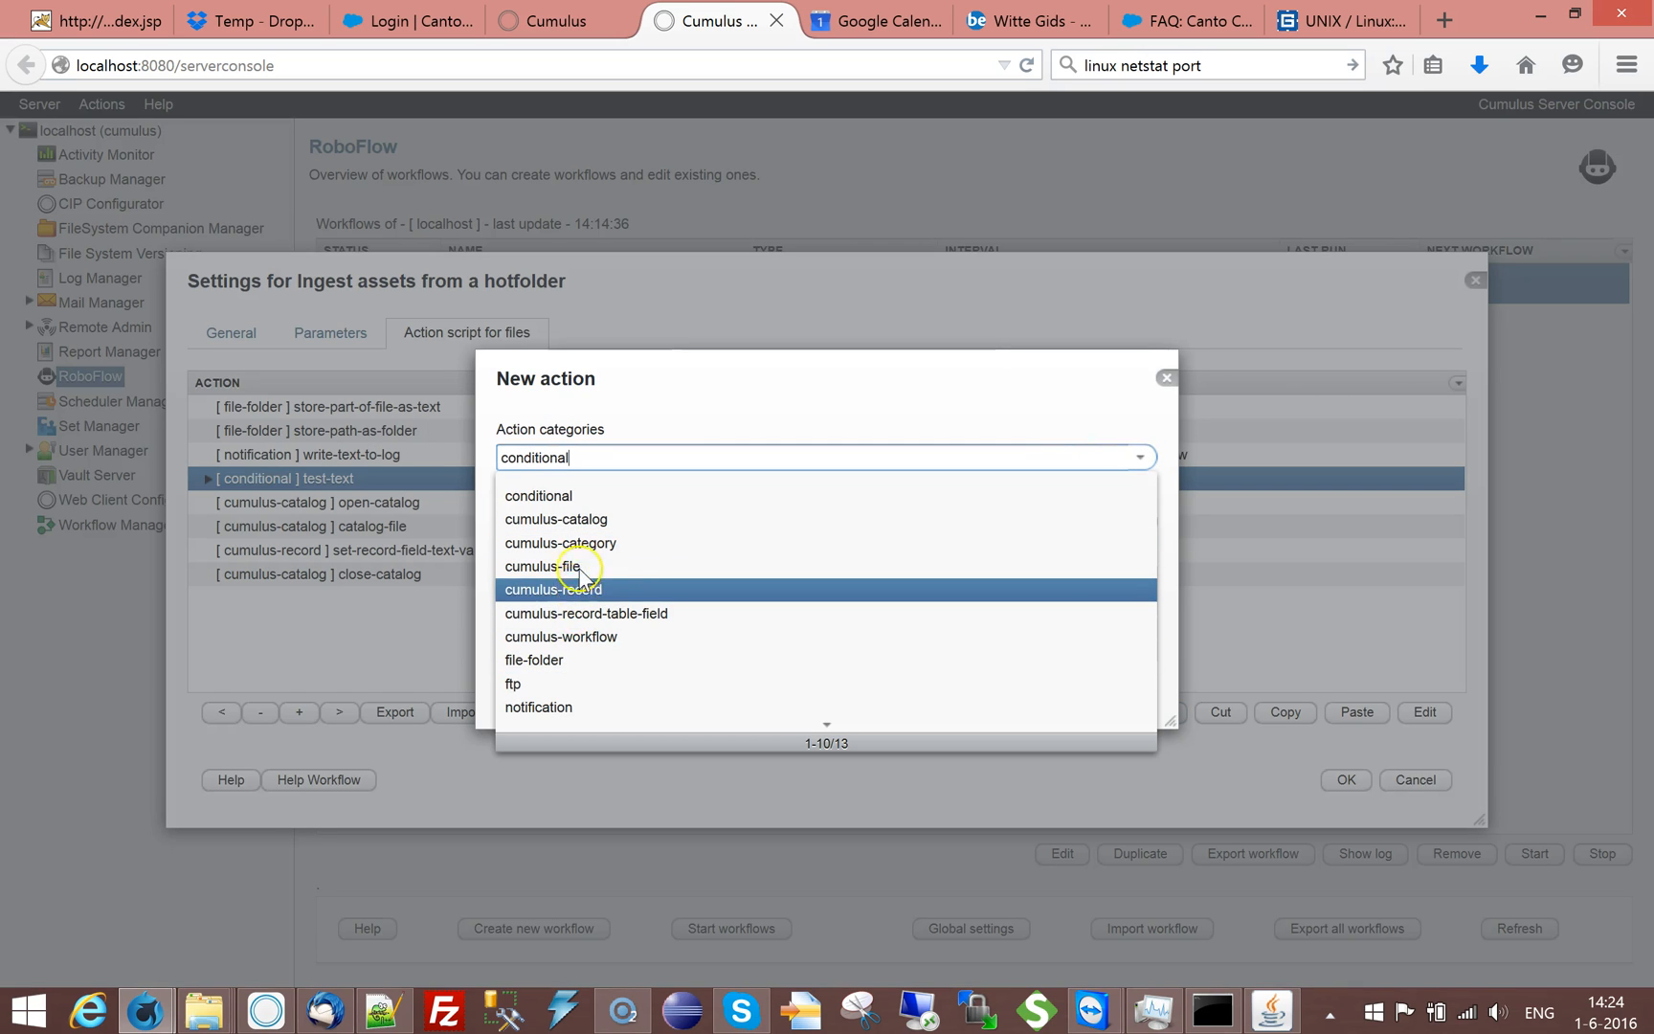
left_click(566, 659)
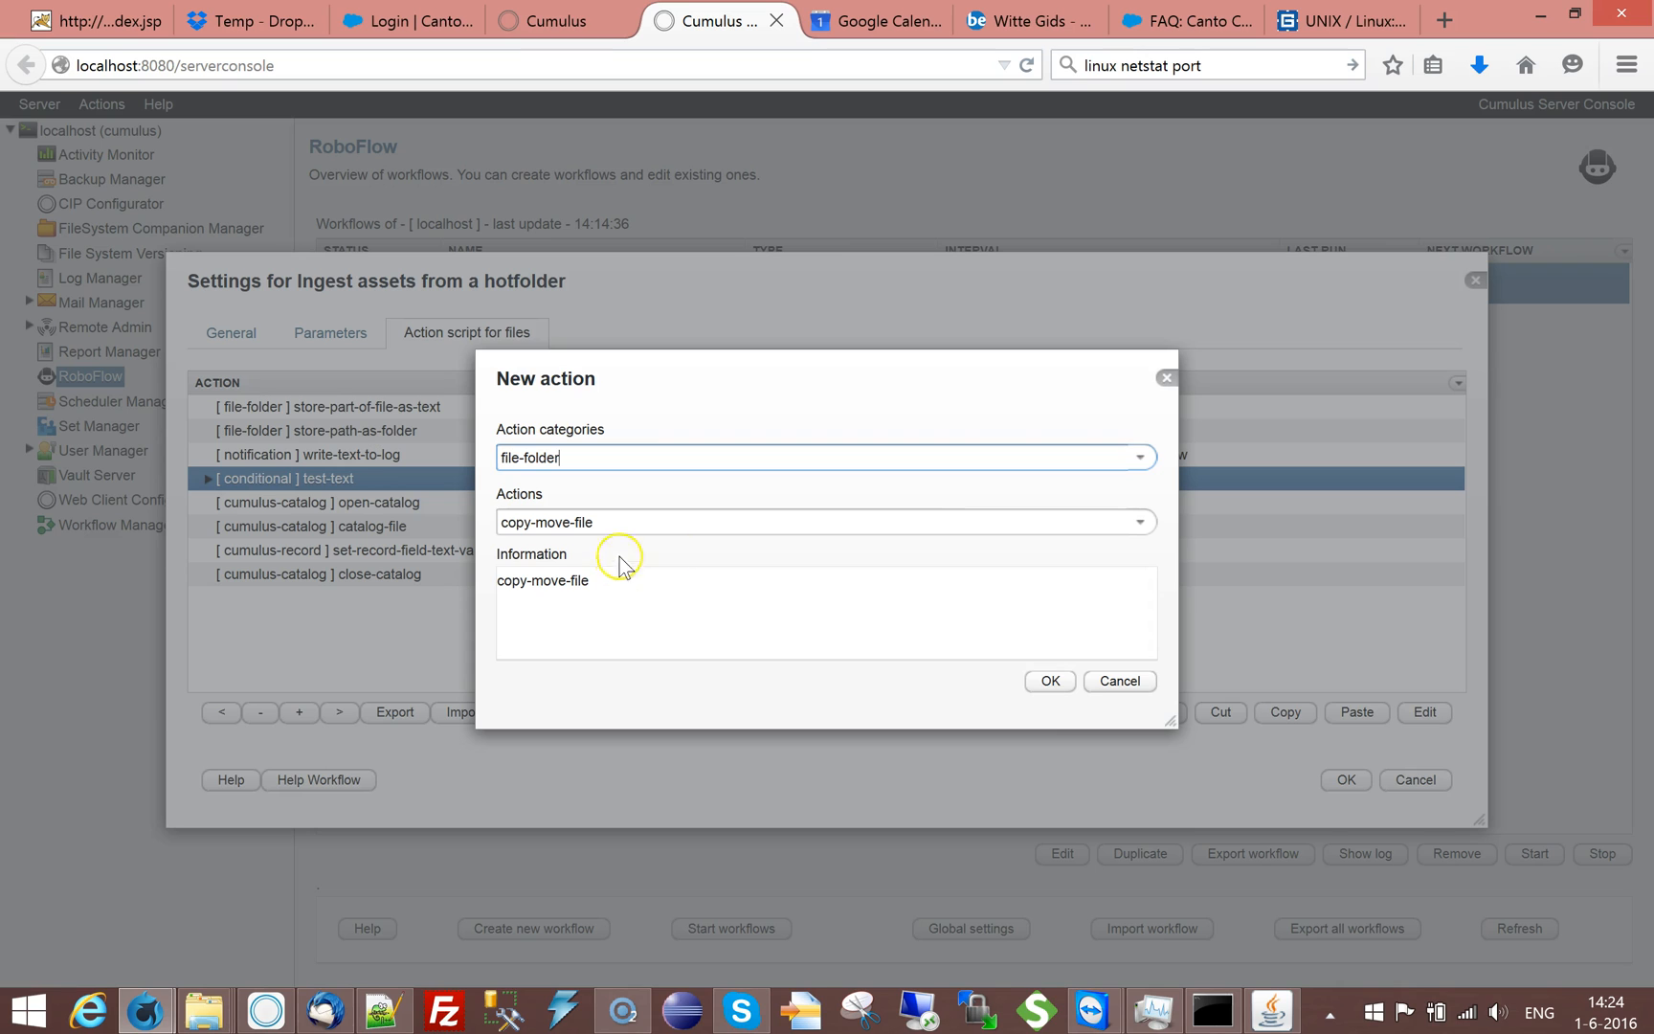
left_click(1045, 683)
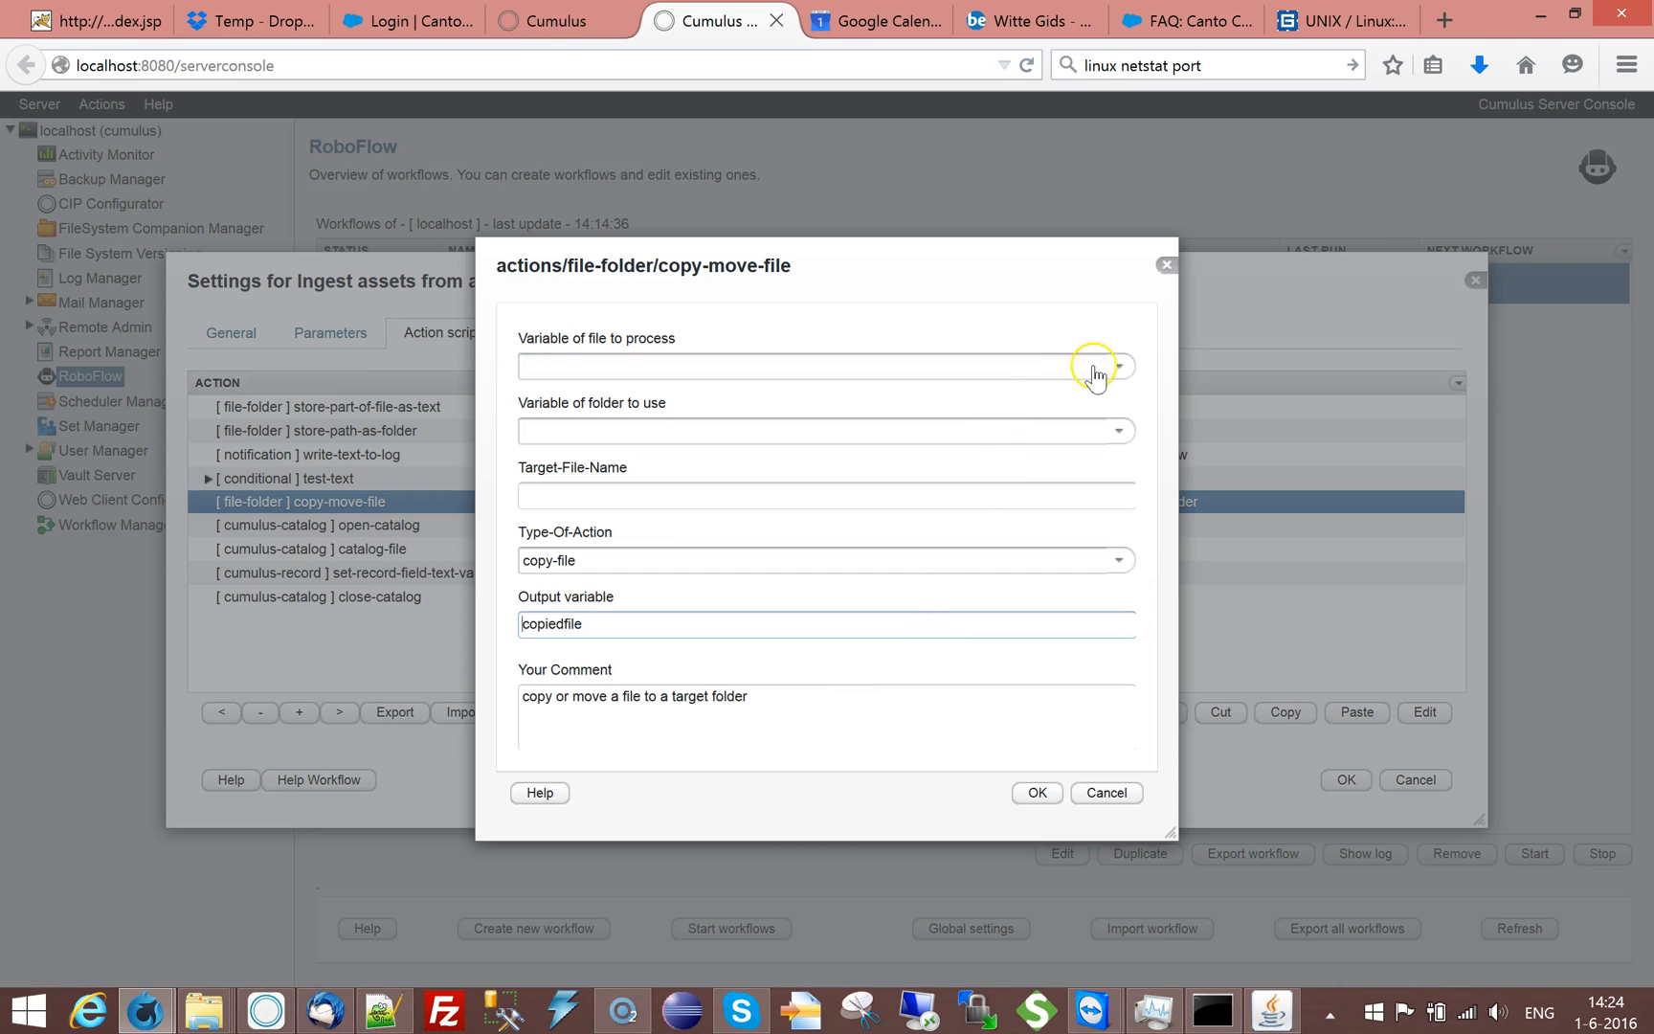
Configure the copy-move-file action to process file hot into folder target, leaving Target-File-Name empty, and save it.
left_click(1125, 367)
left_click(546, 417)
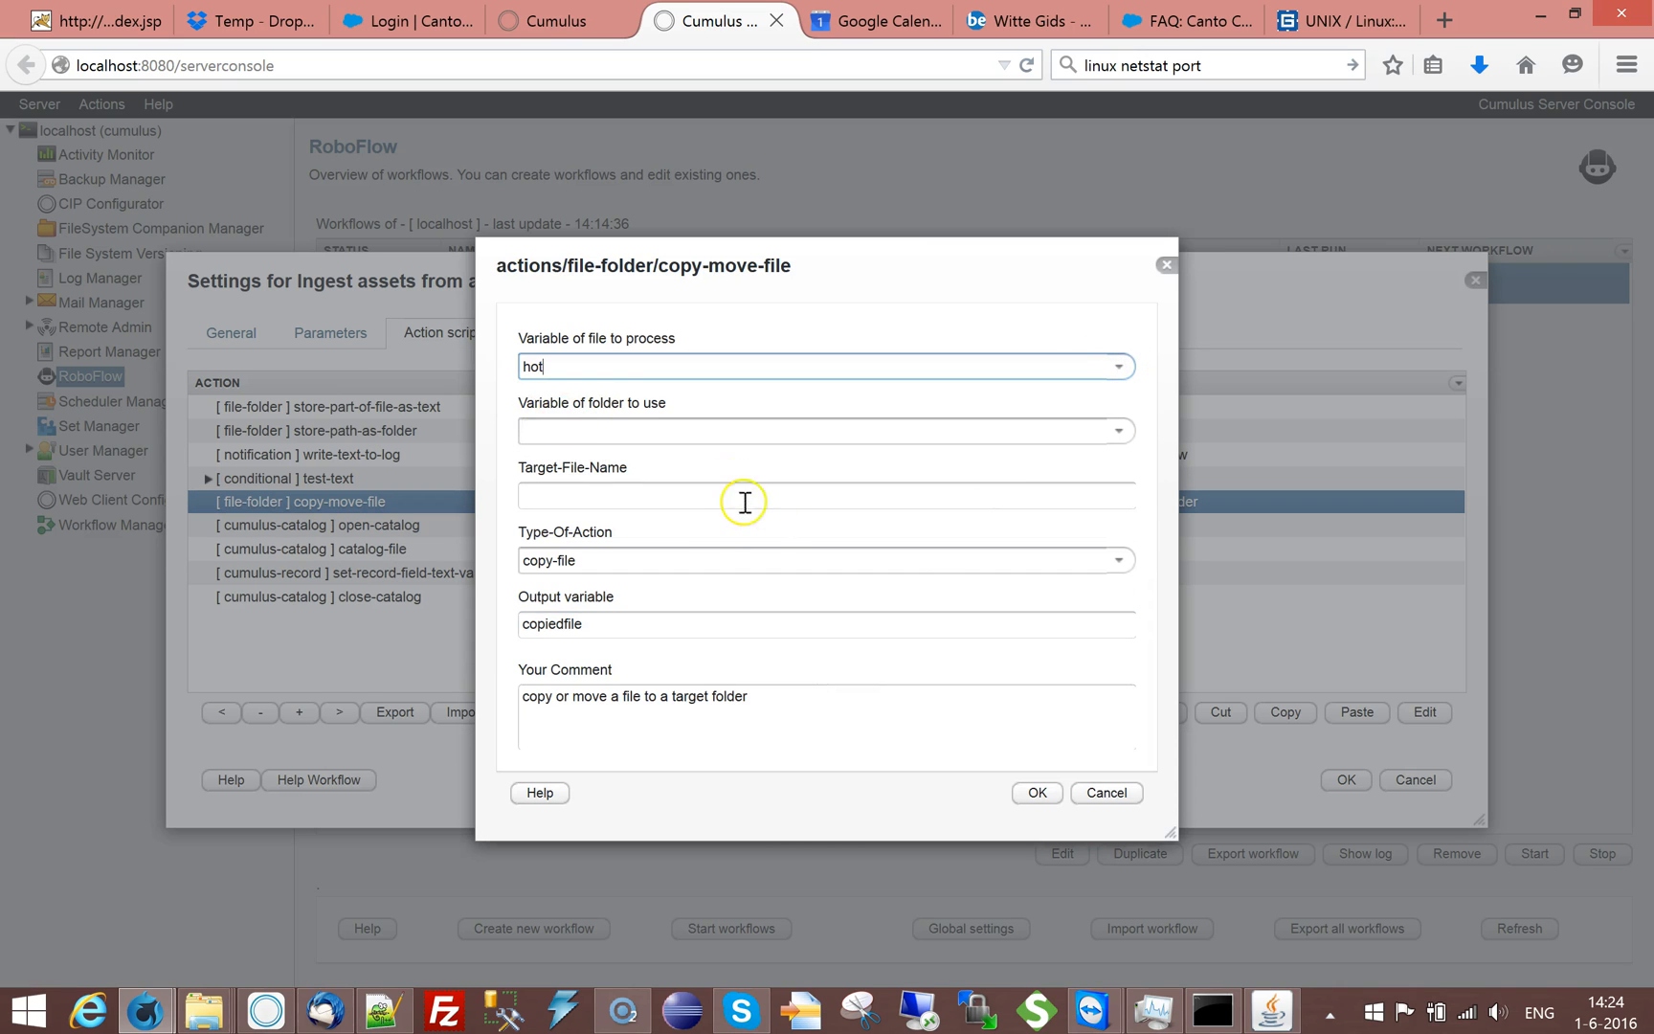
left_click(1118, 431)
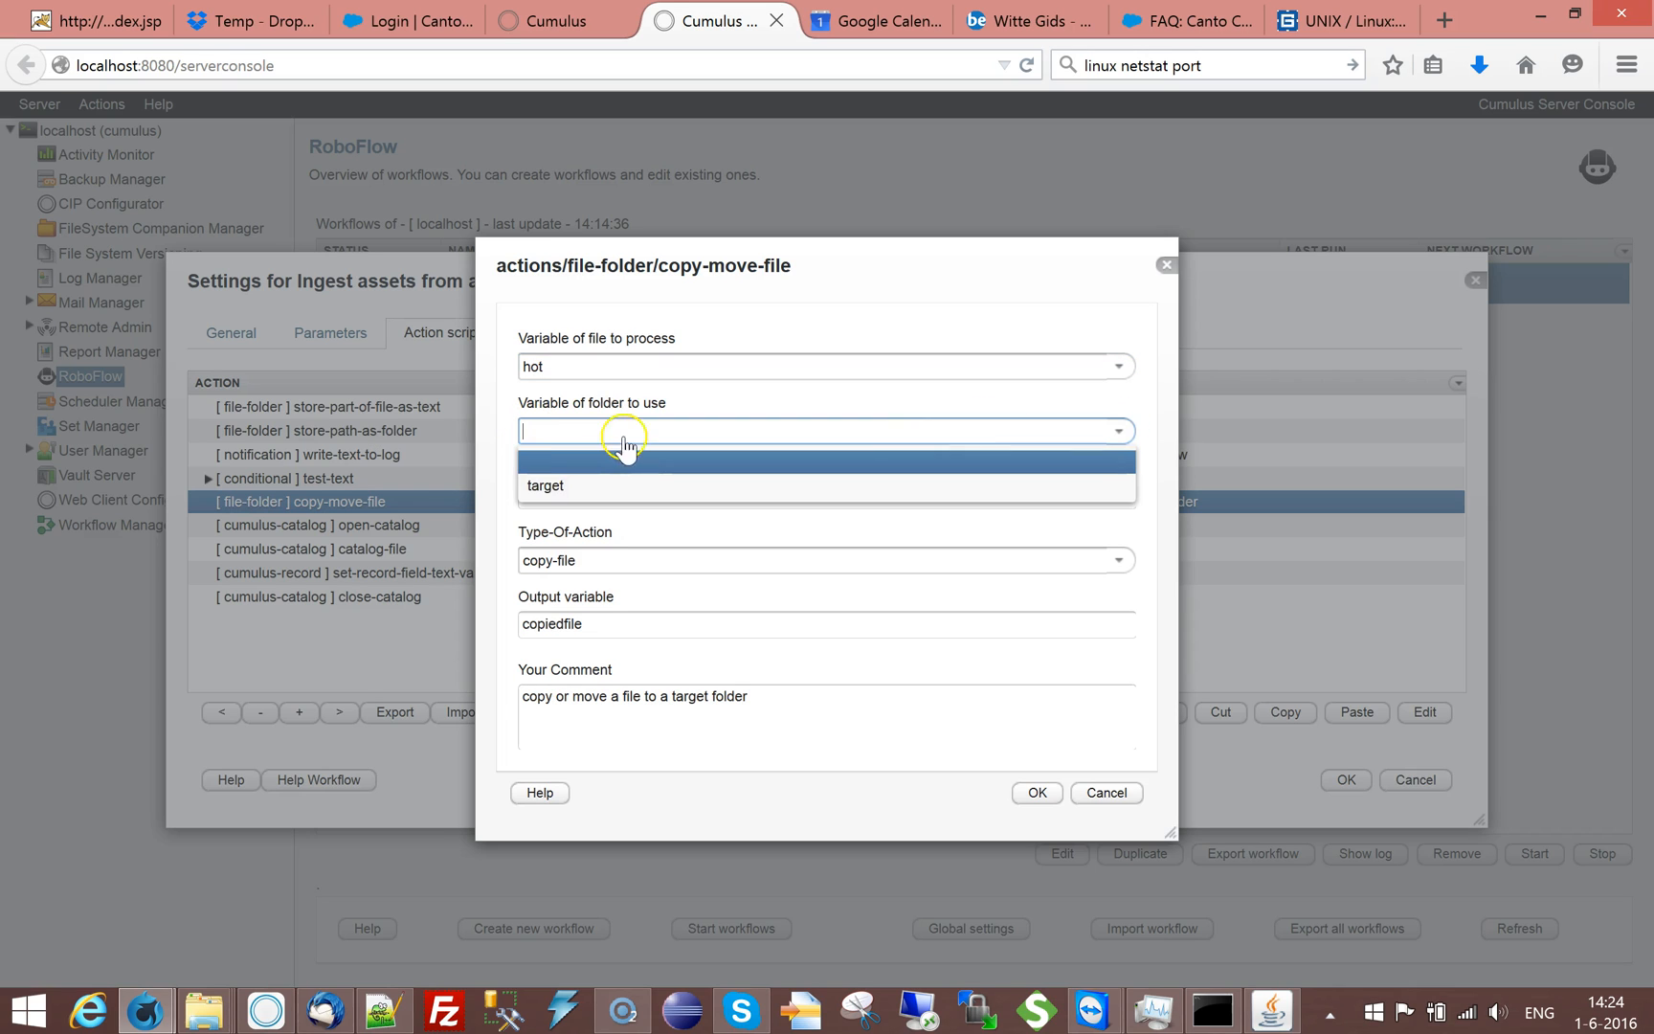
left_click(546, 485)
left_click(552, 502)
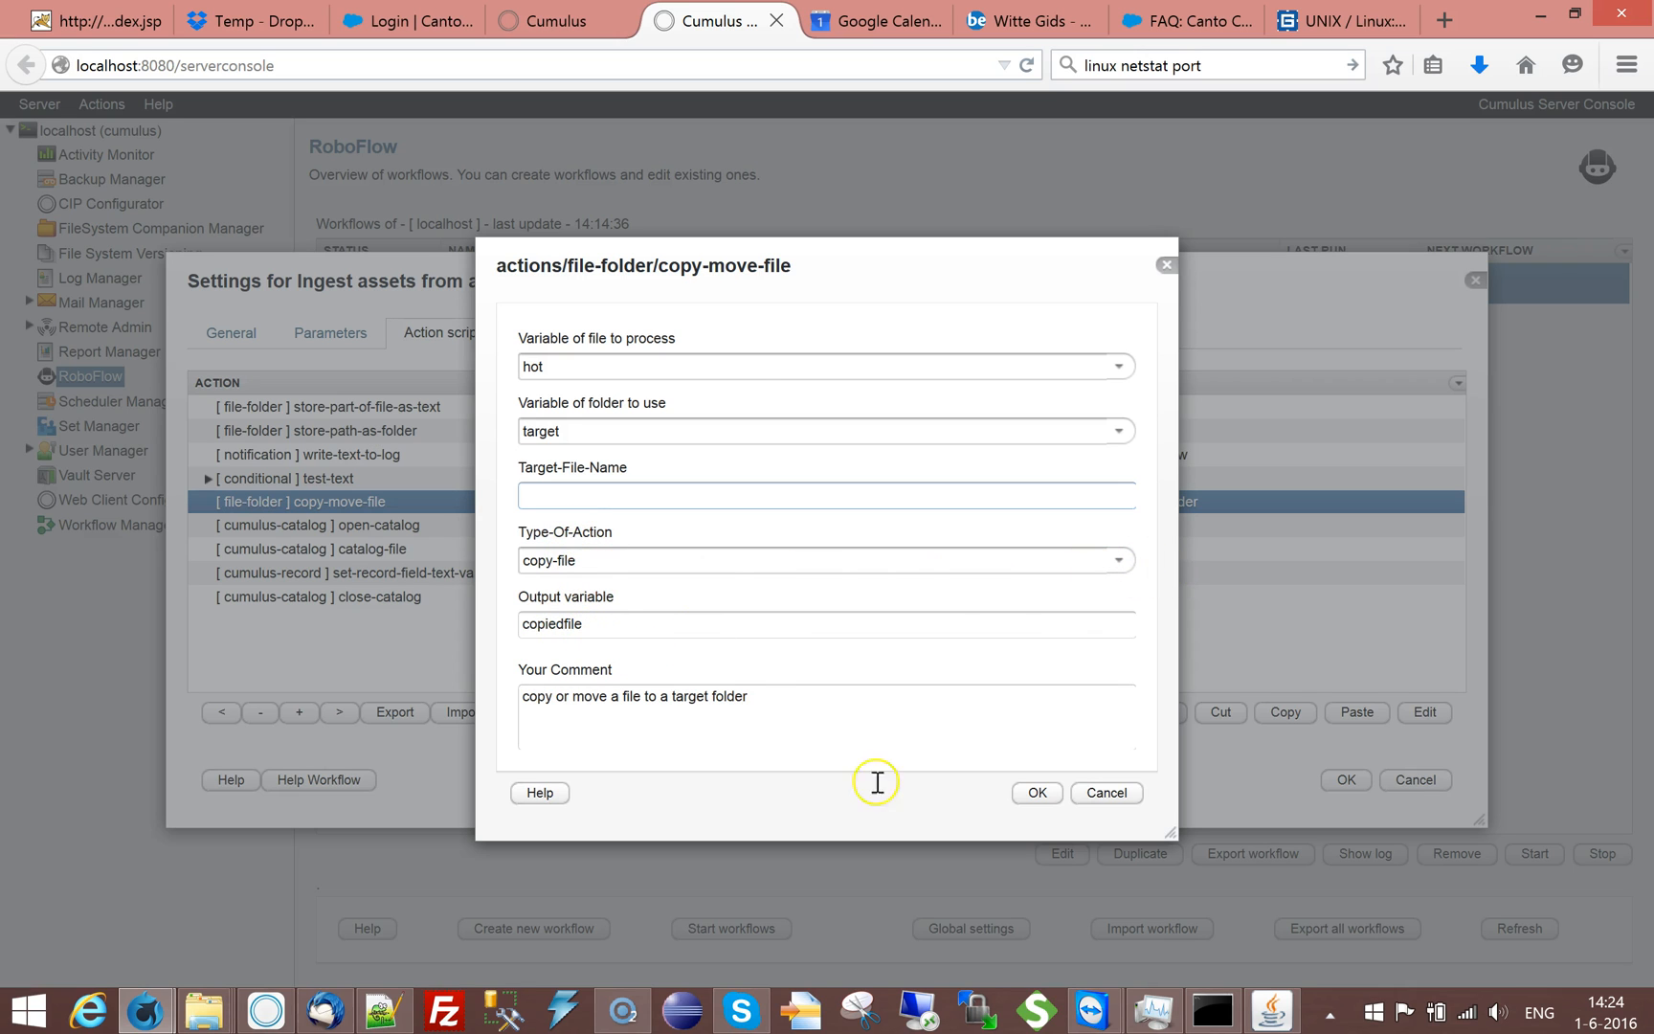
left_click(1046, 793)
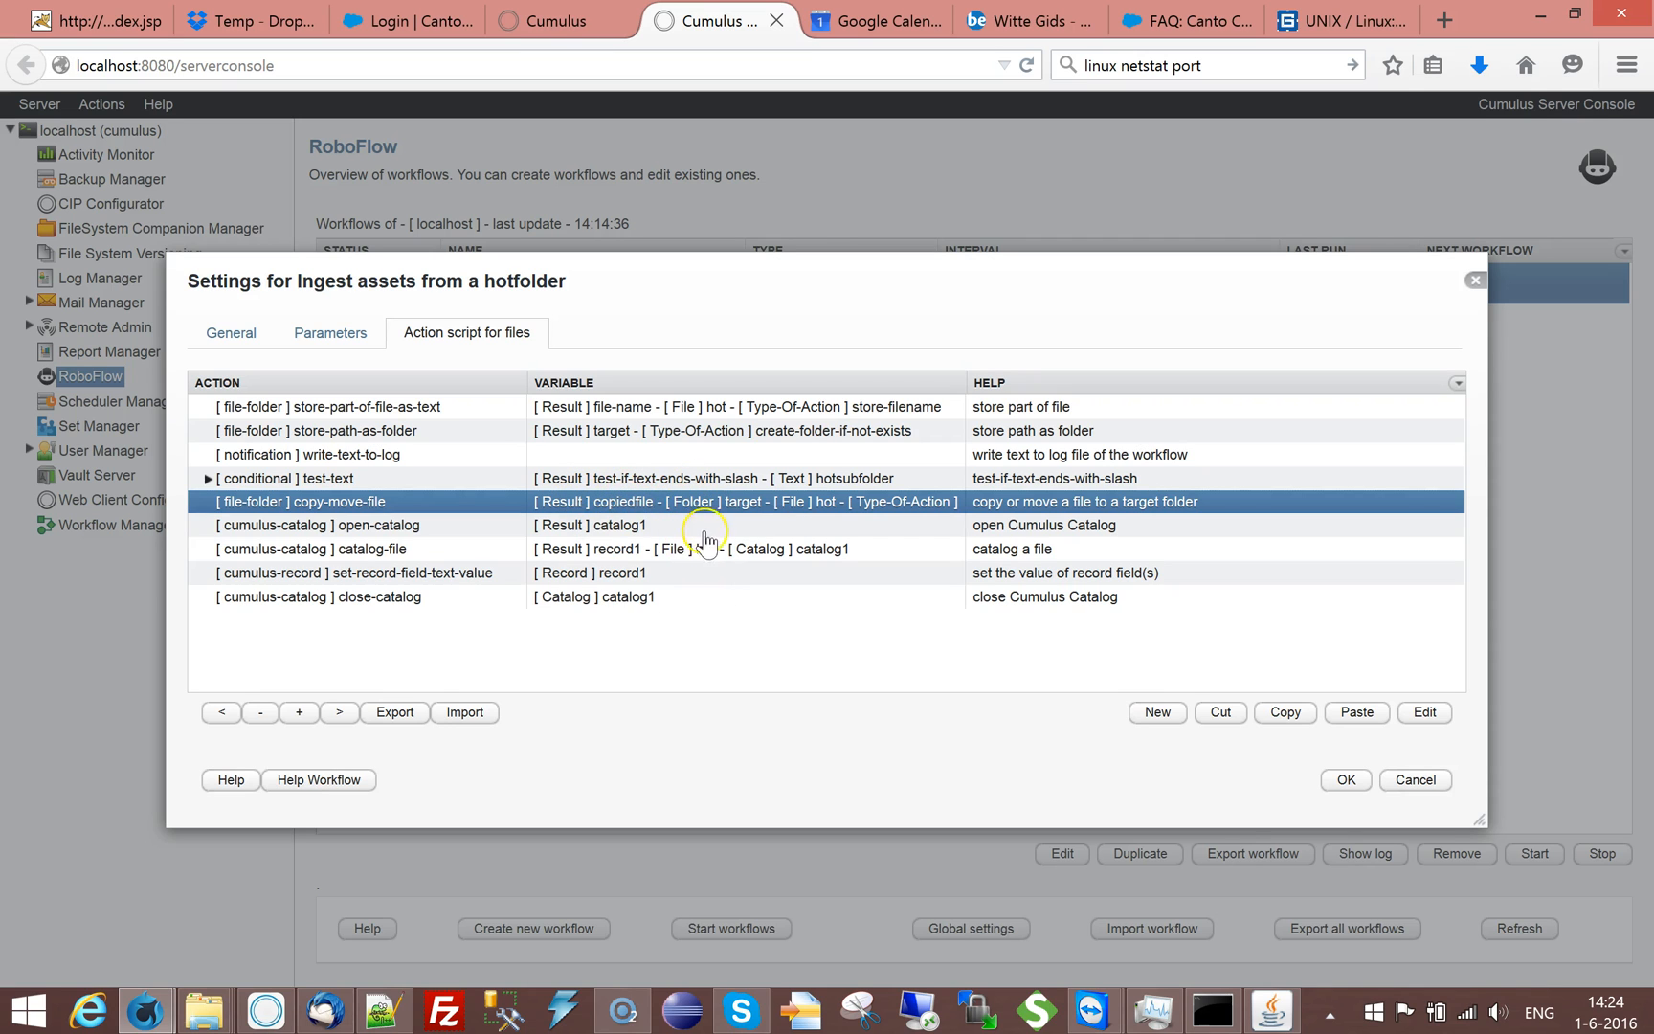
Change the catalog-file action's file to process to copiedfile and save the action.
double_click(382, 550)
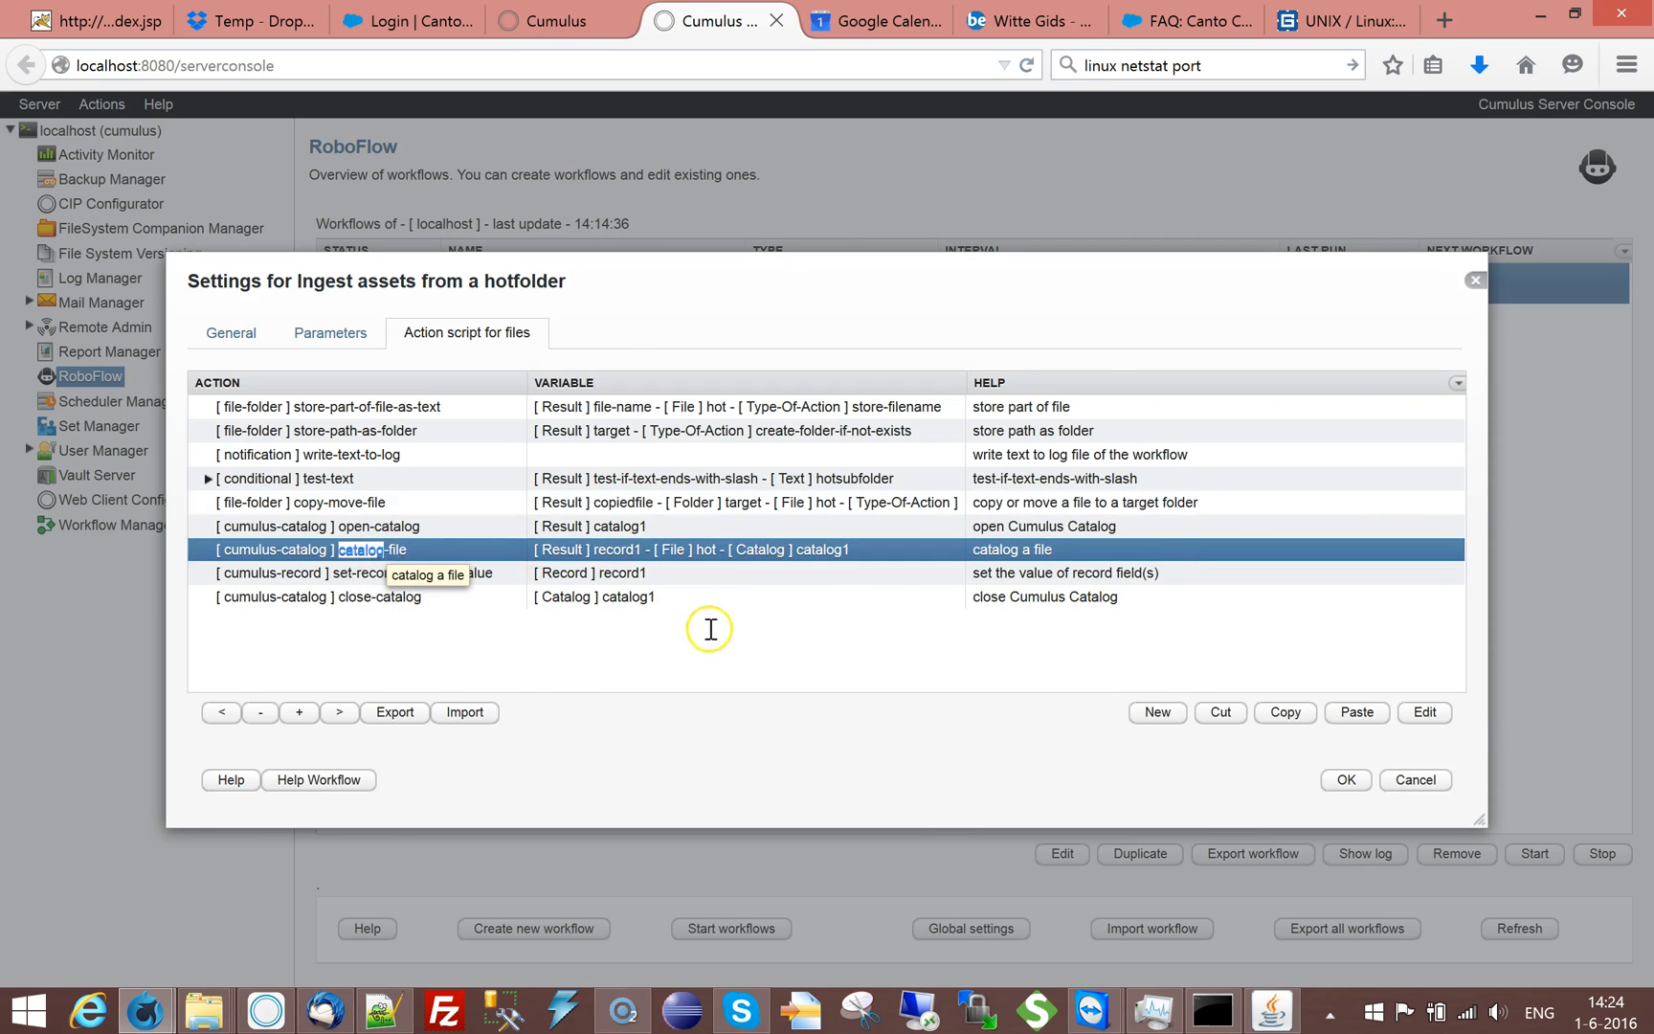
left_click(1117, 366)
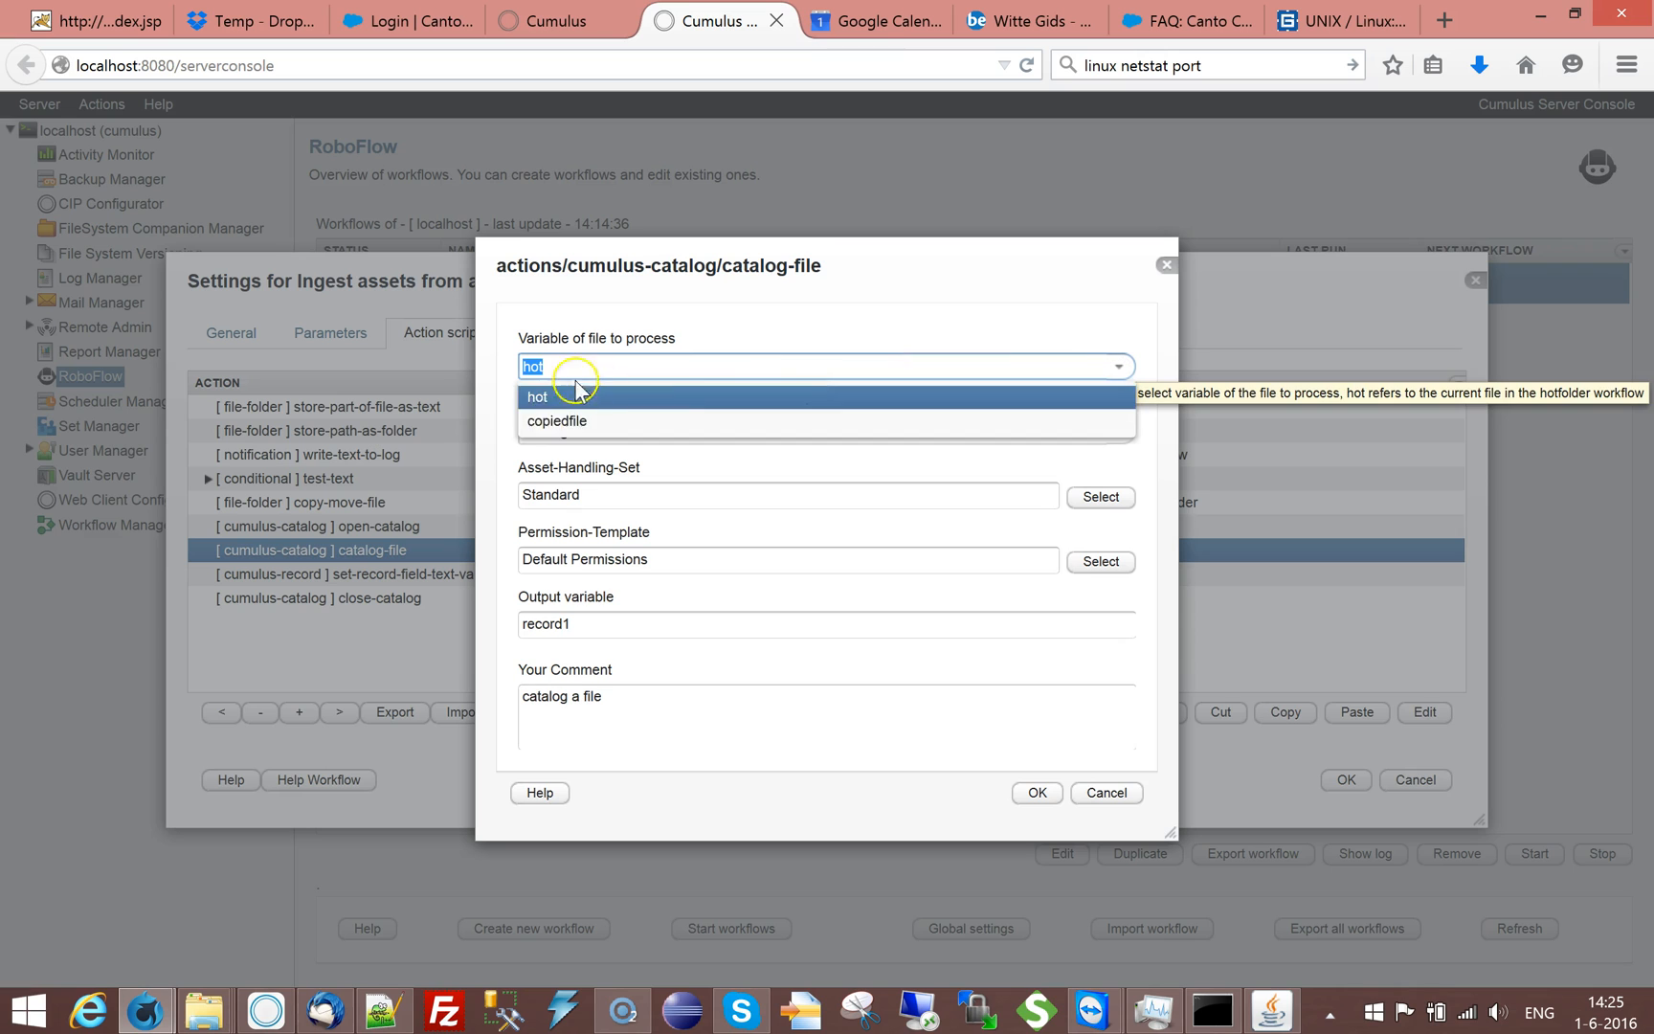
left_click(542, 421)
left_click(1036, 791)
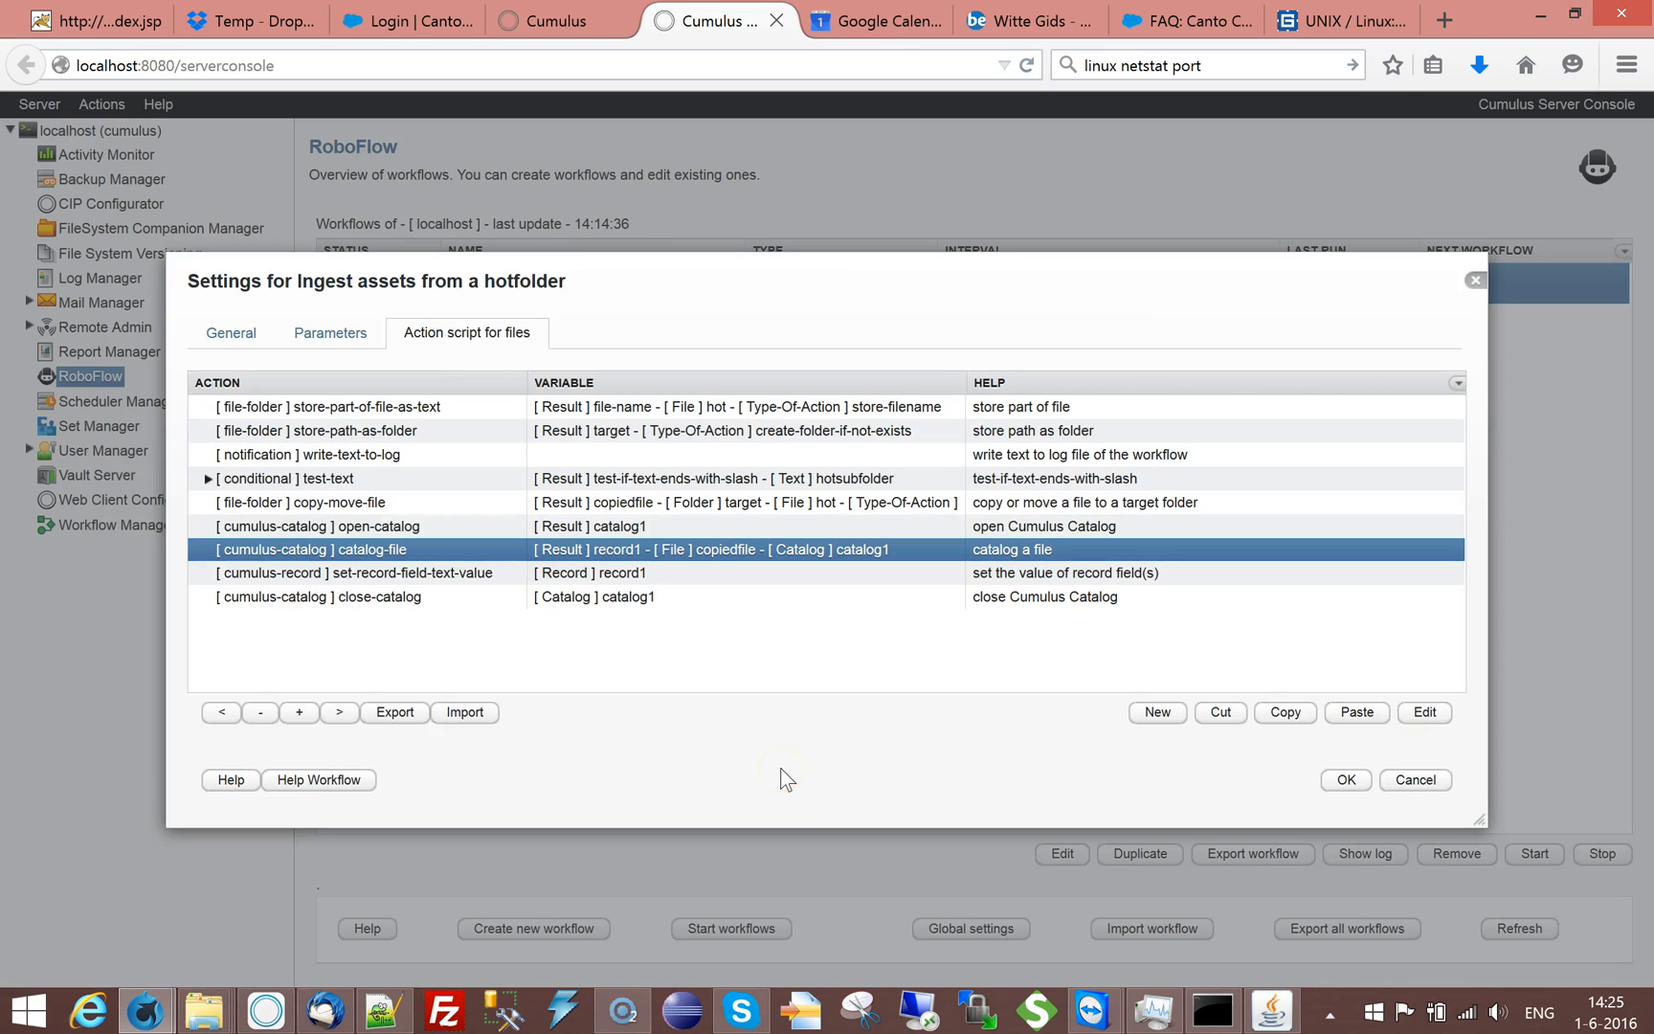
Save the workflow settings and delete the bird image records with IDs 275 to 282 from the Sample Catalog in the Cumulus client.
left_click(1346, 779)
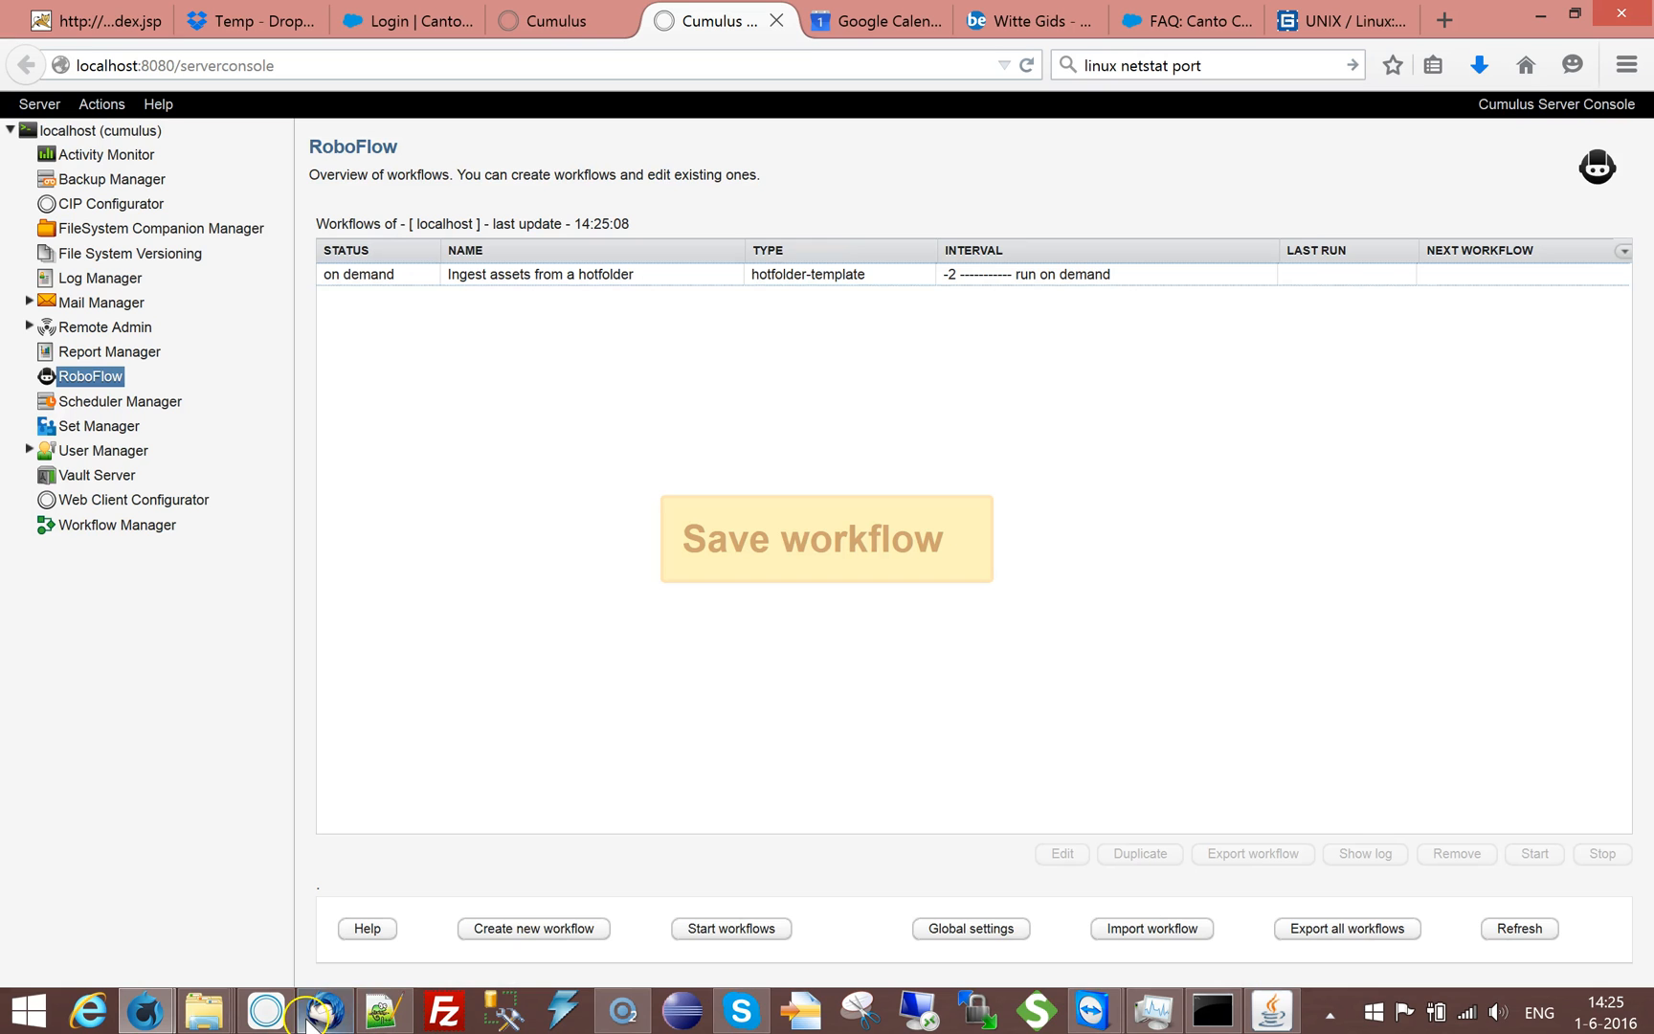
left_click(266, 1010)
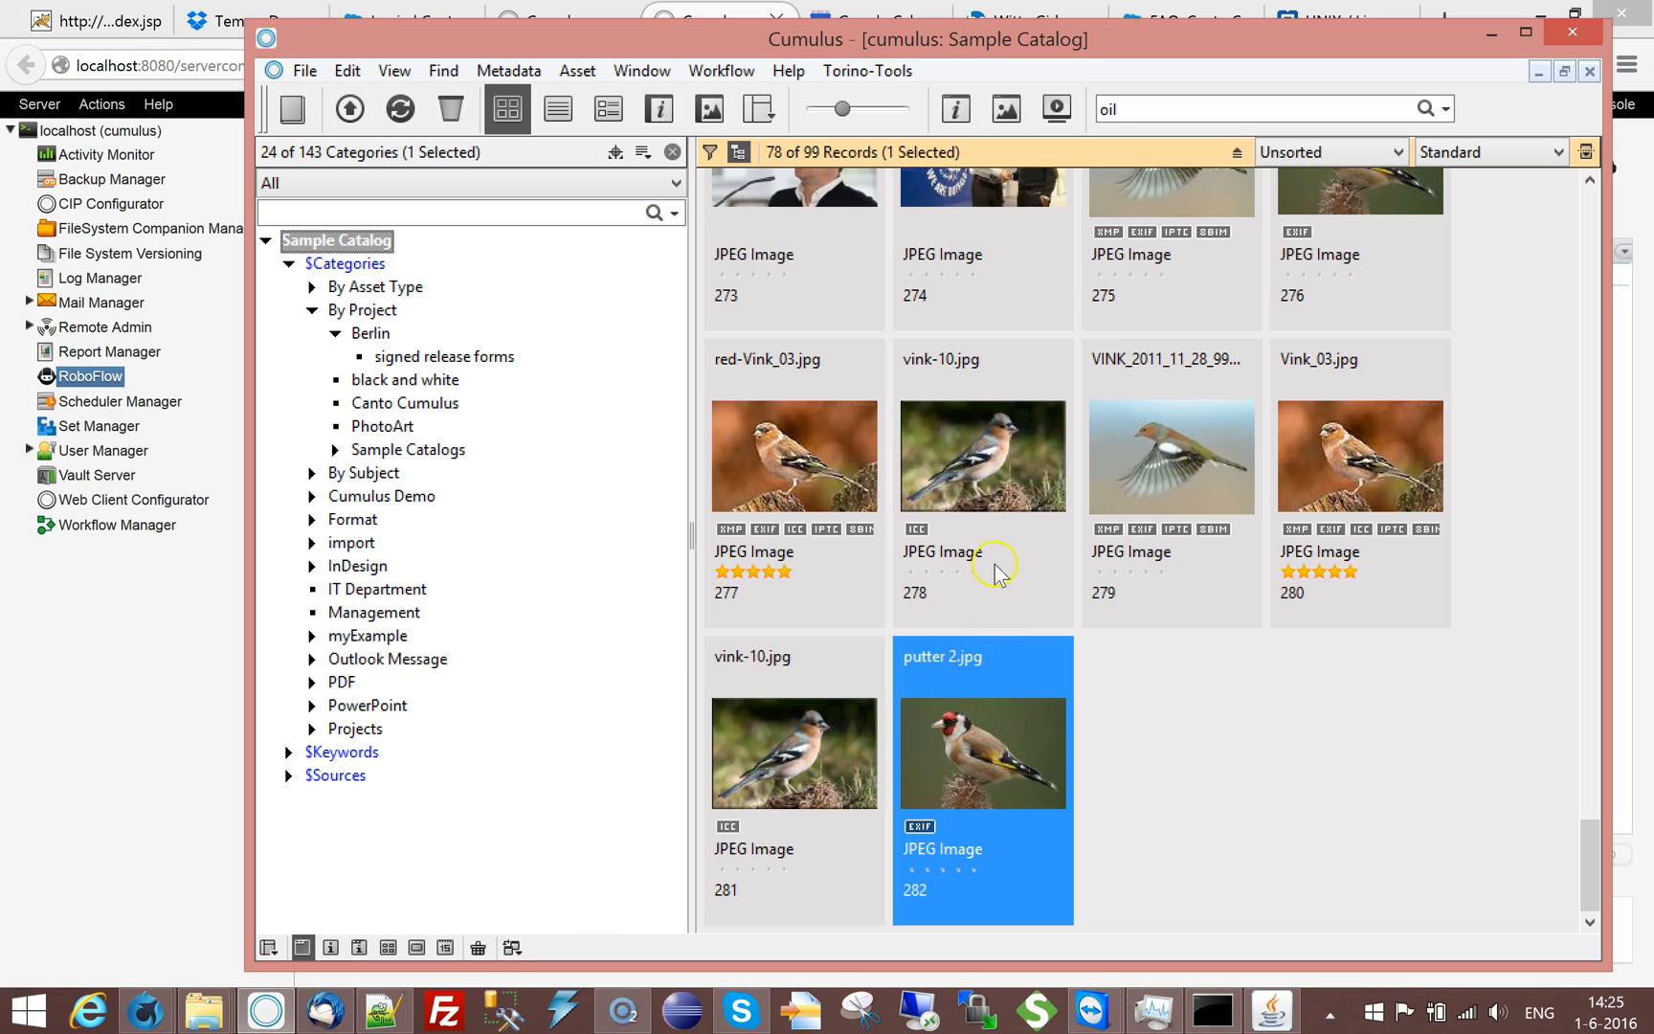
left_click(1200, 279)
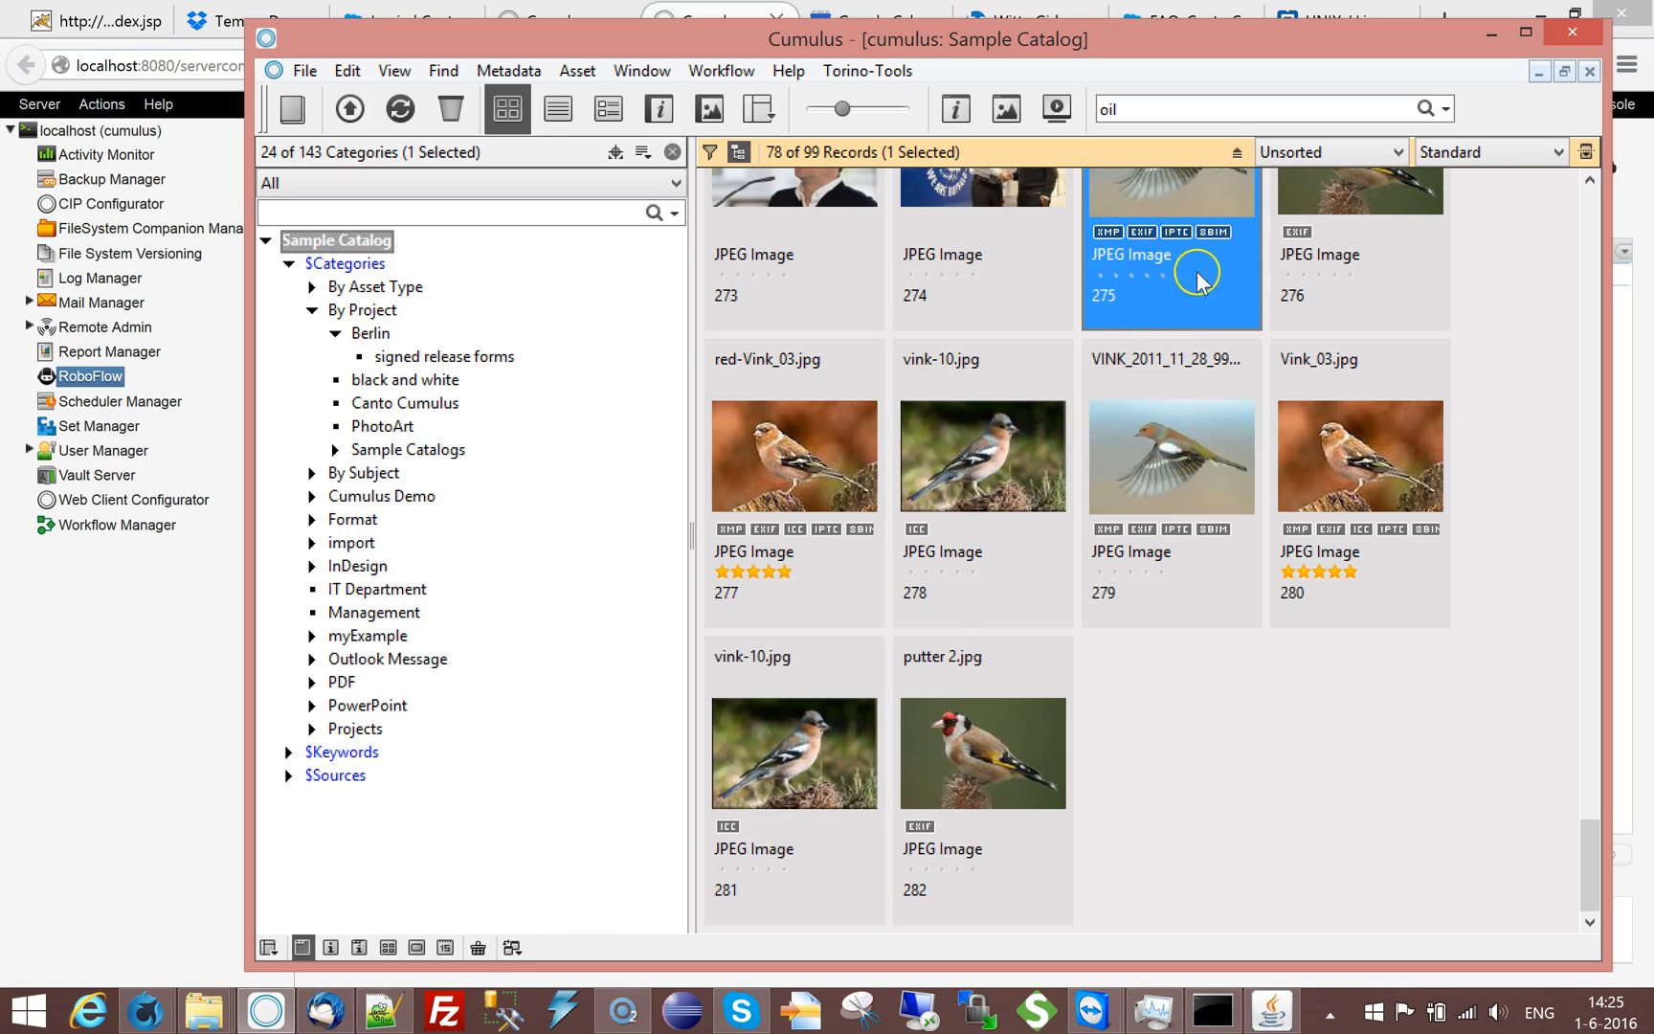
left_click(988, 822, "shift")
left_click(451, 109)
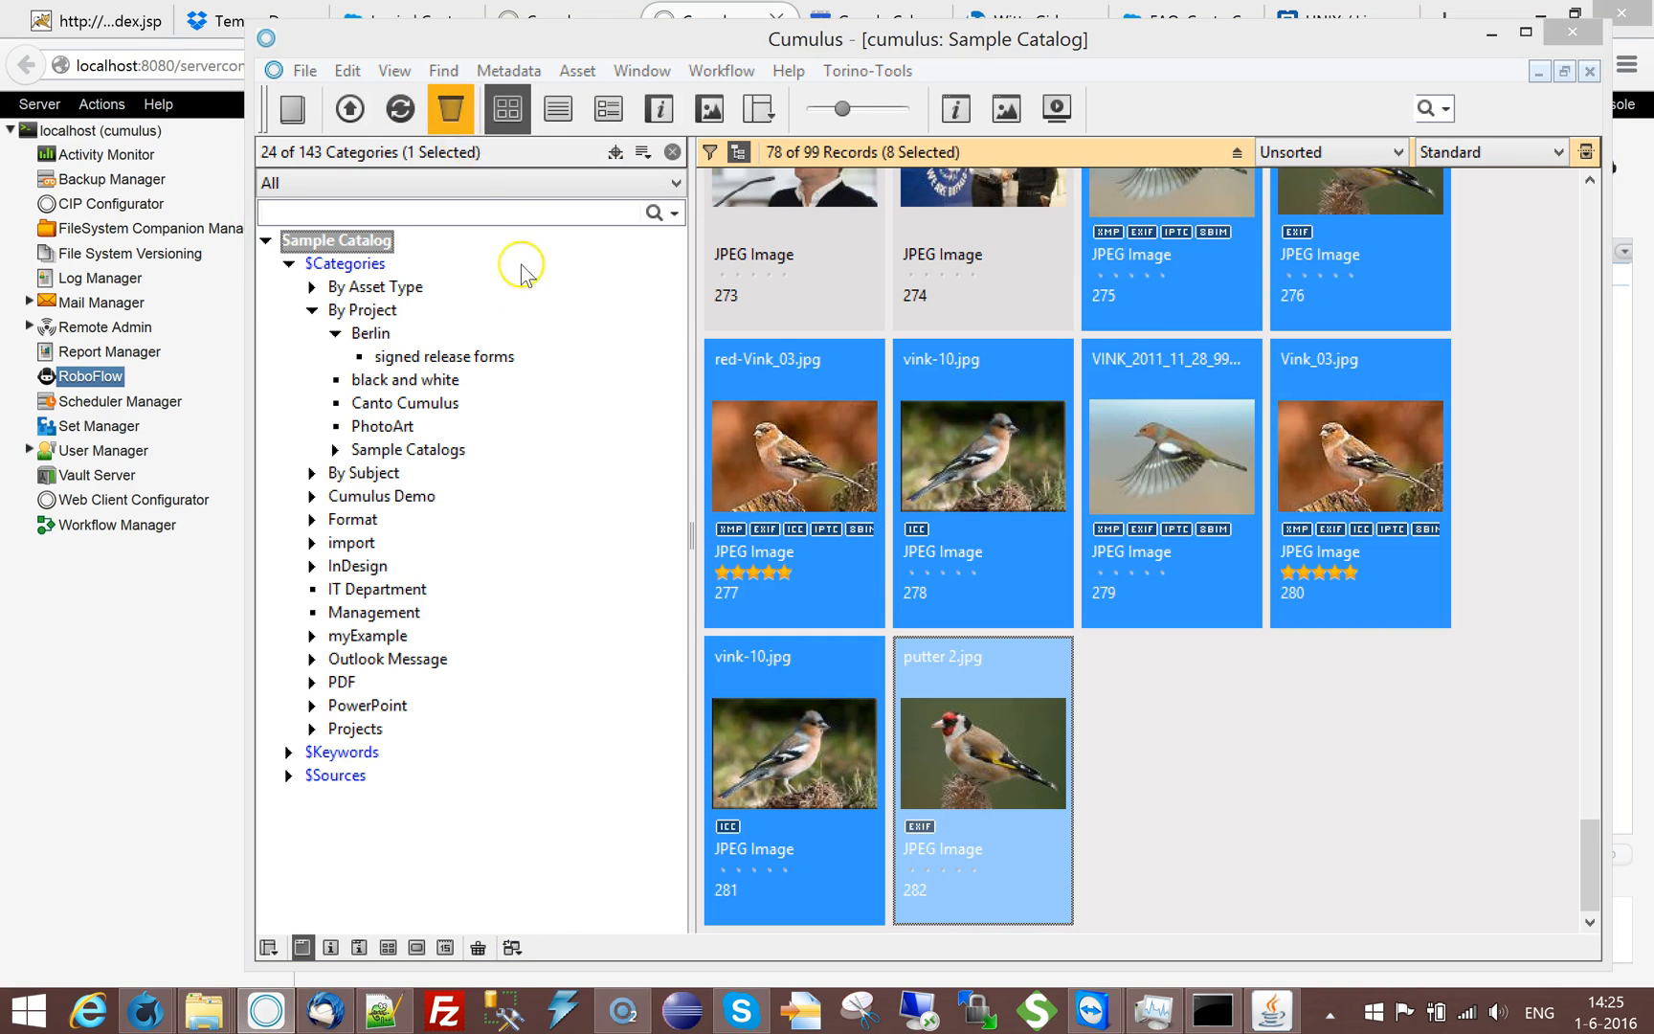
left_click(493, 299)
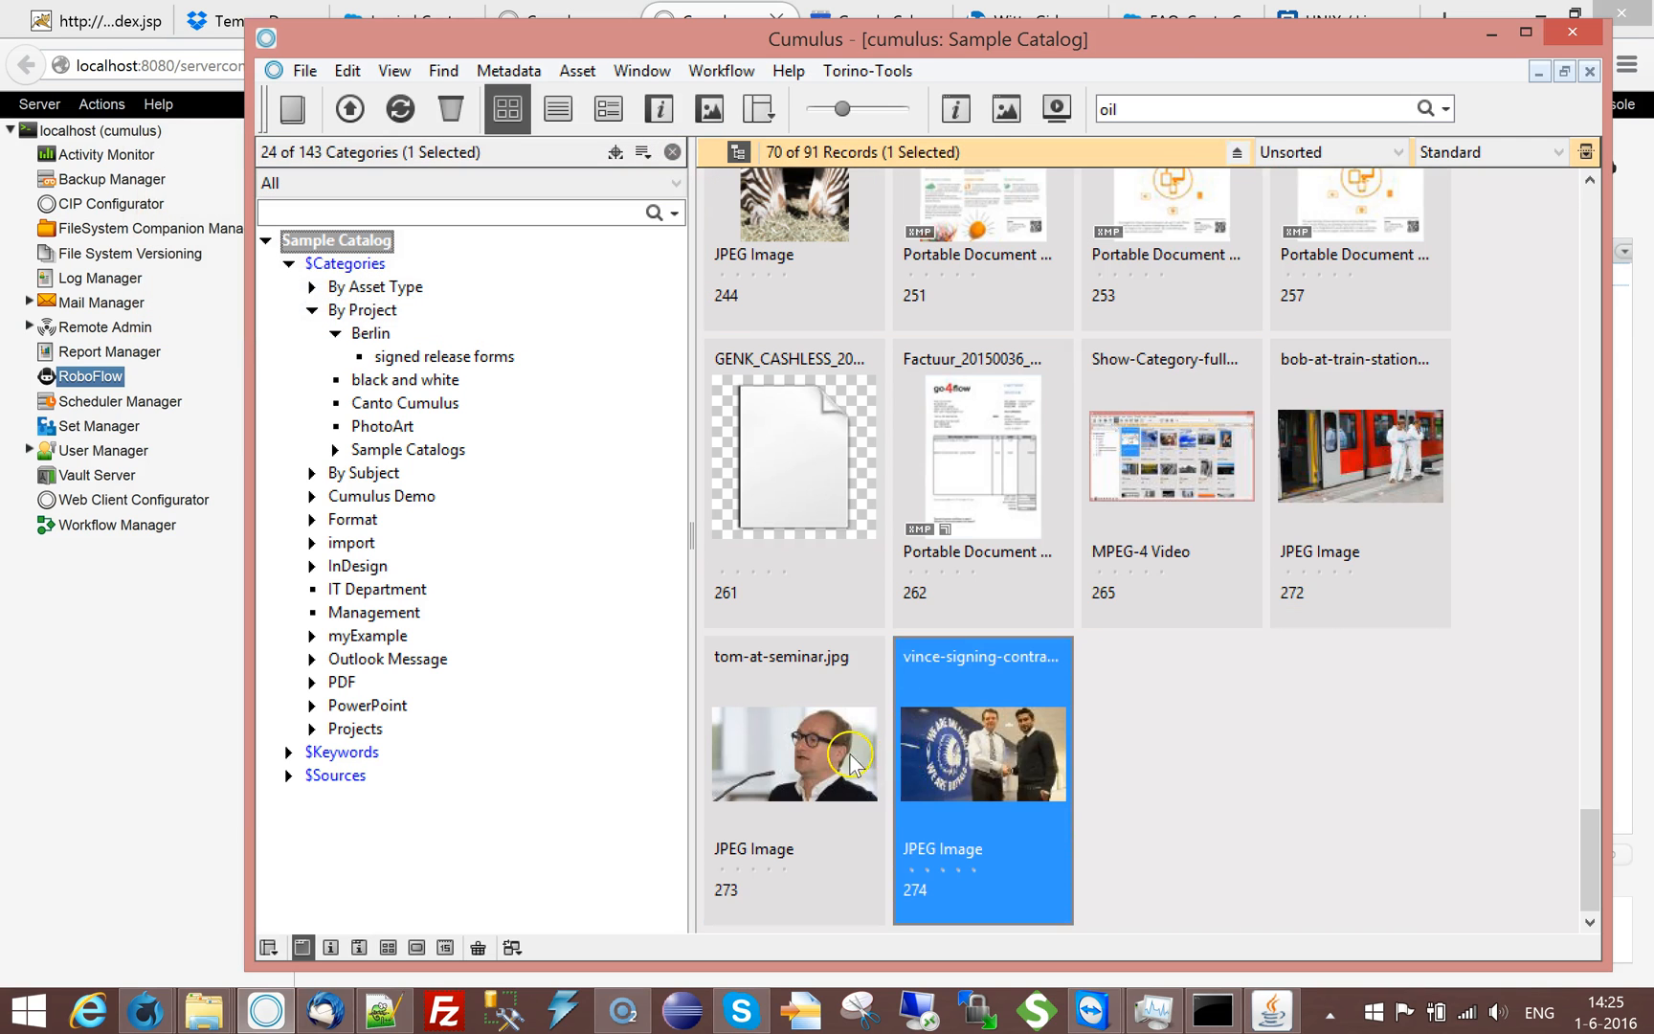
left_click(1491, 33)
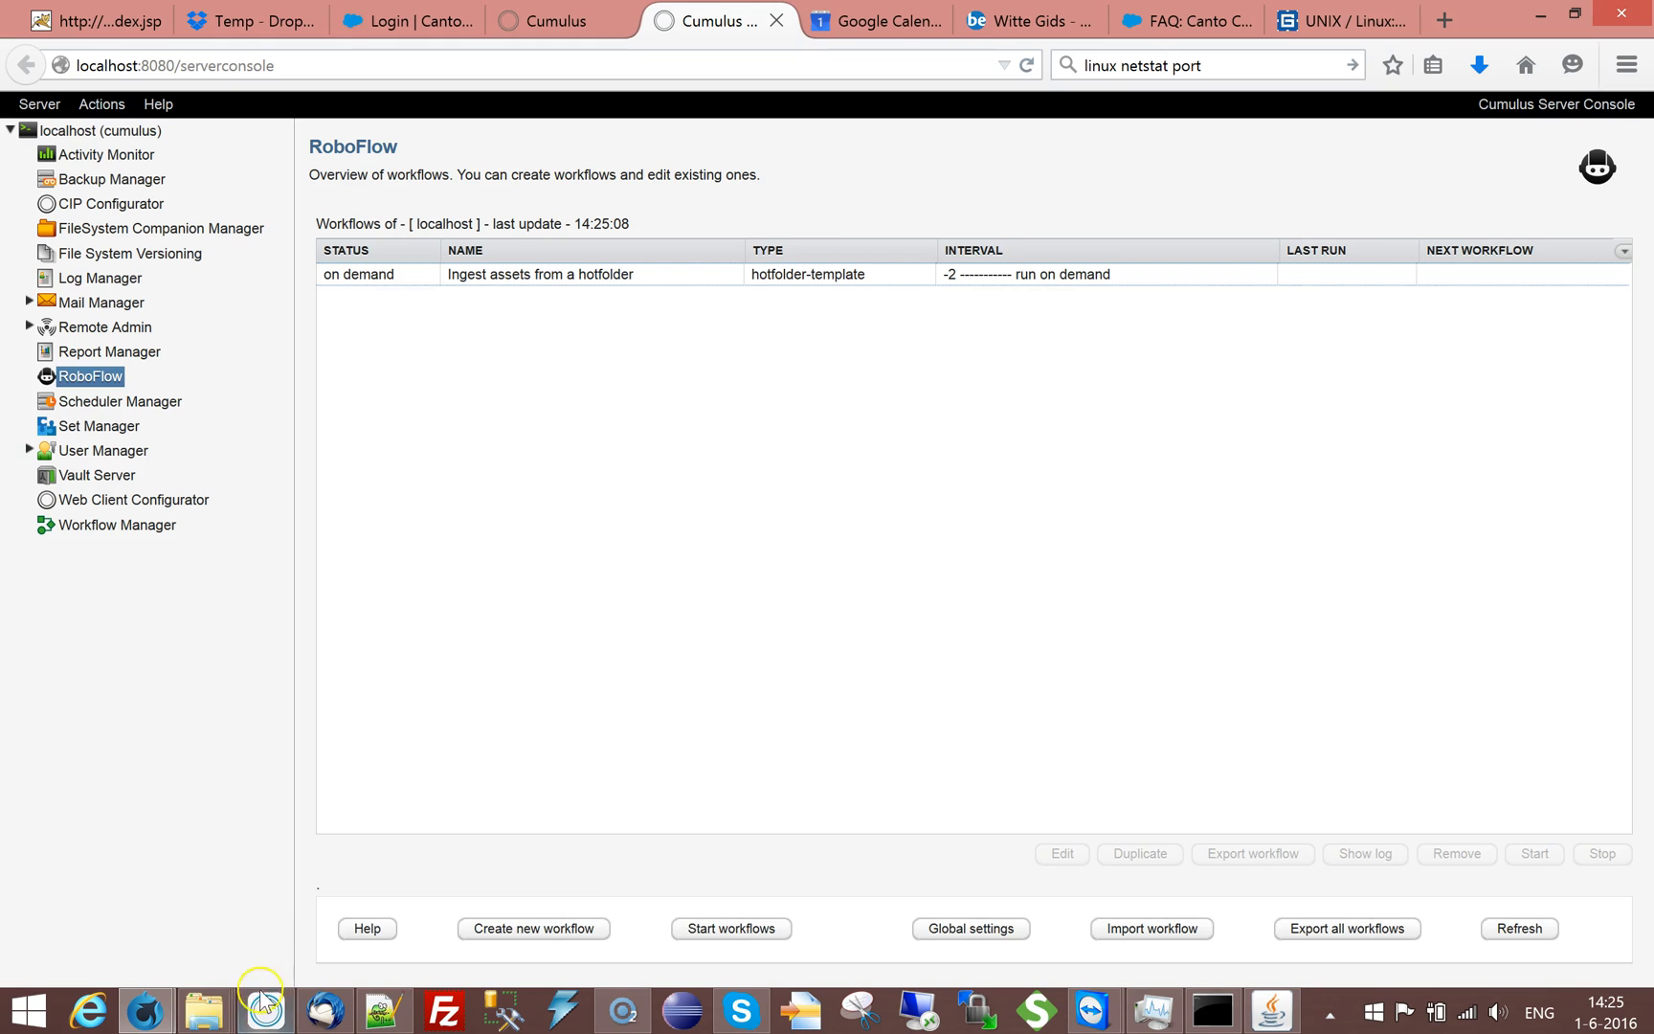
Switch to File Explorer and delete the hotfolder folder from C:\Temp\roboflow.
mouse_move(199, 1022)
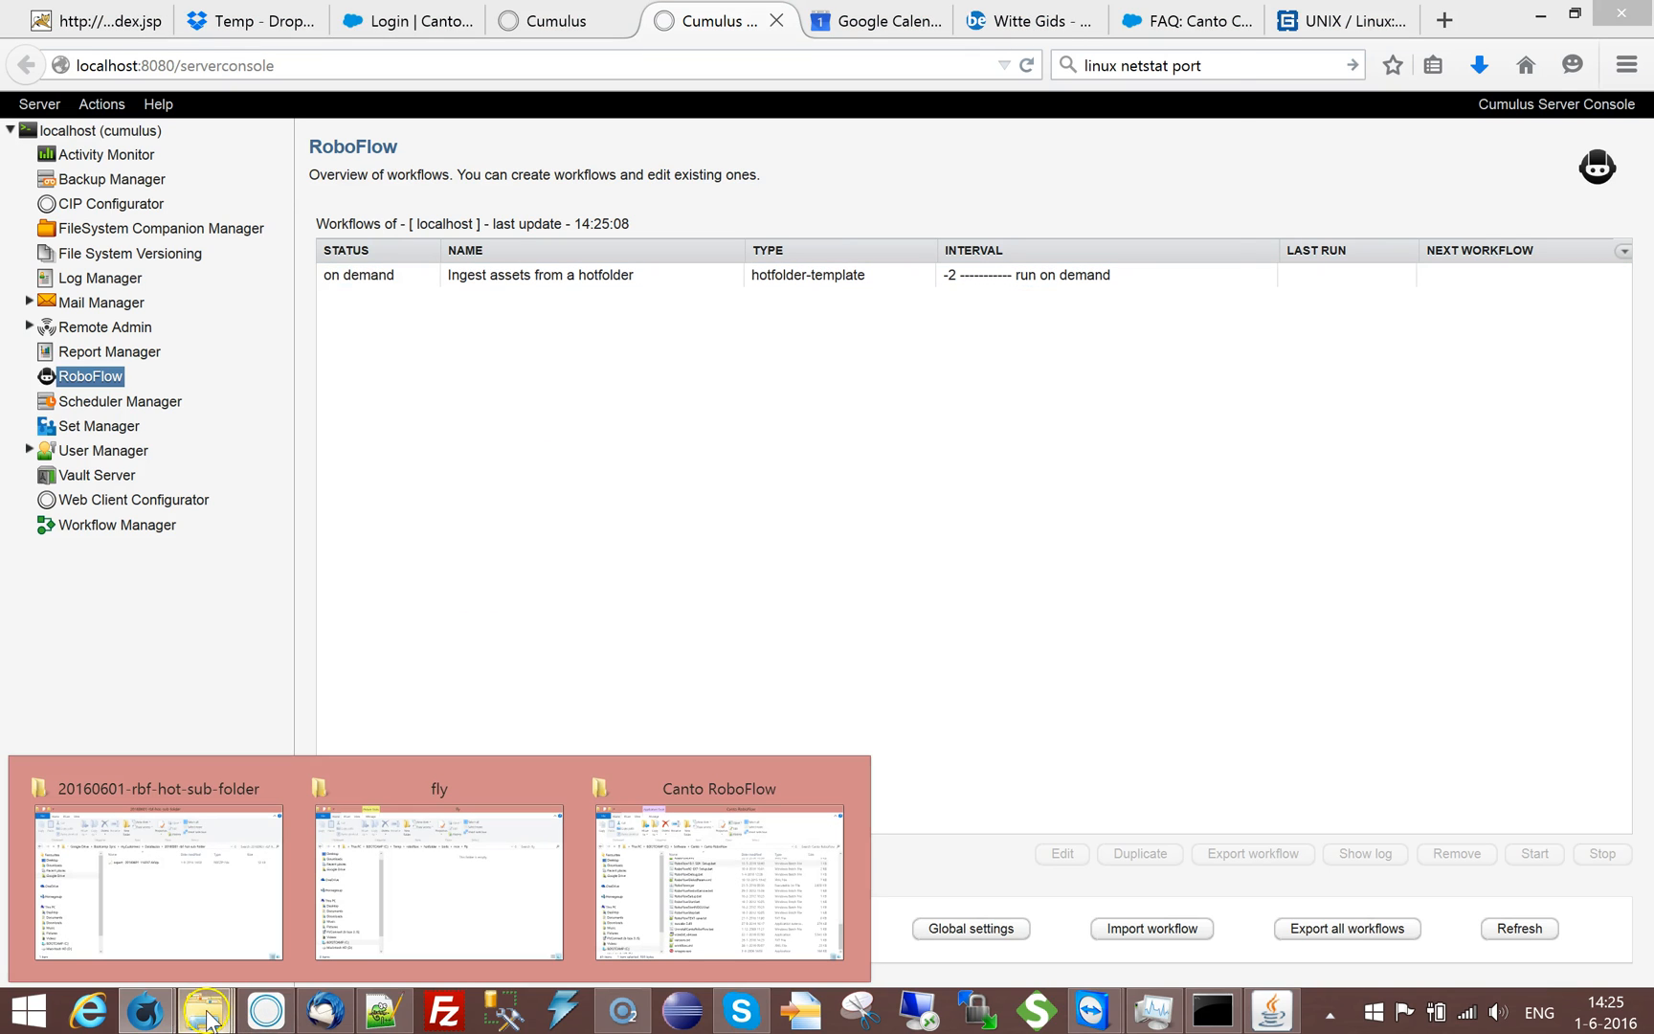
left_click(416, 921)
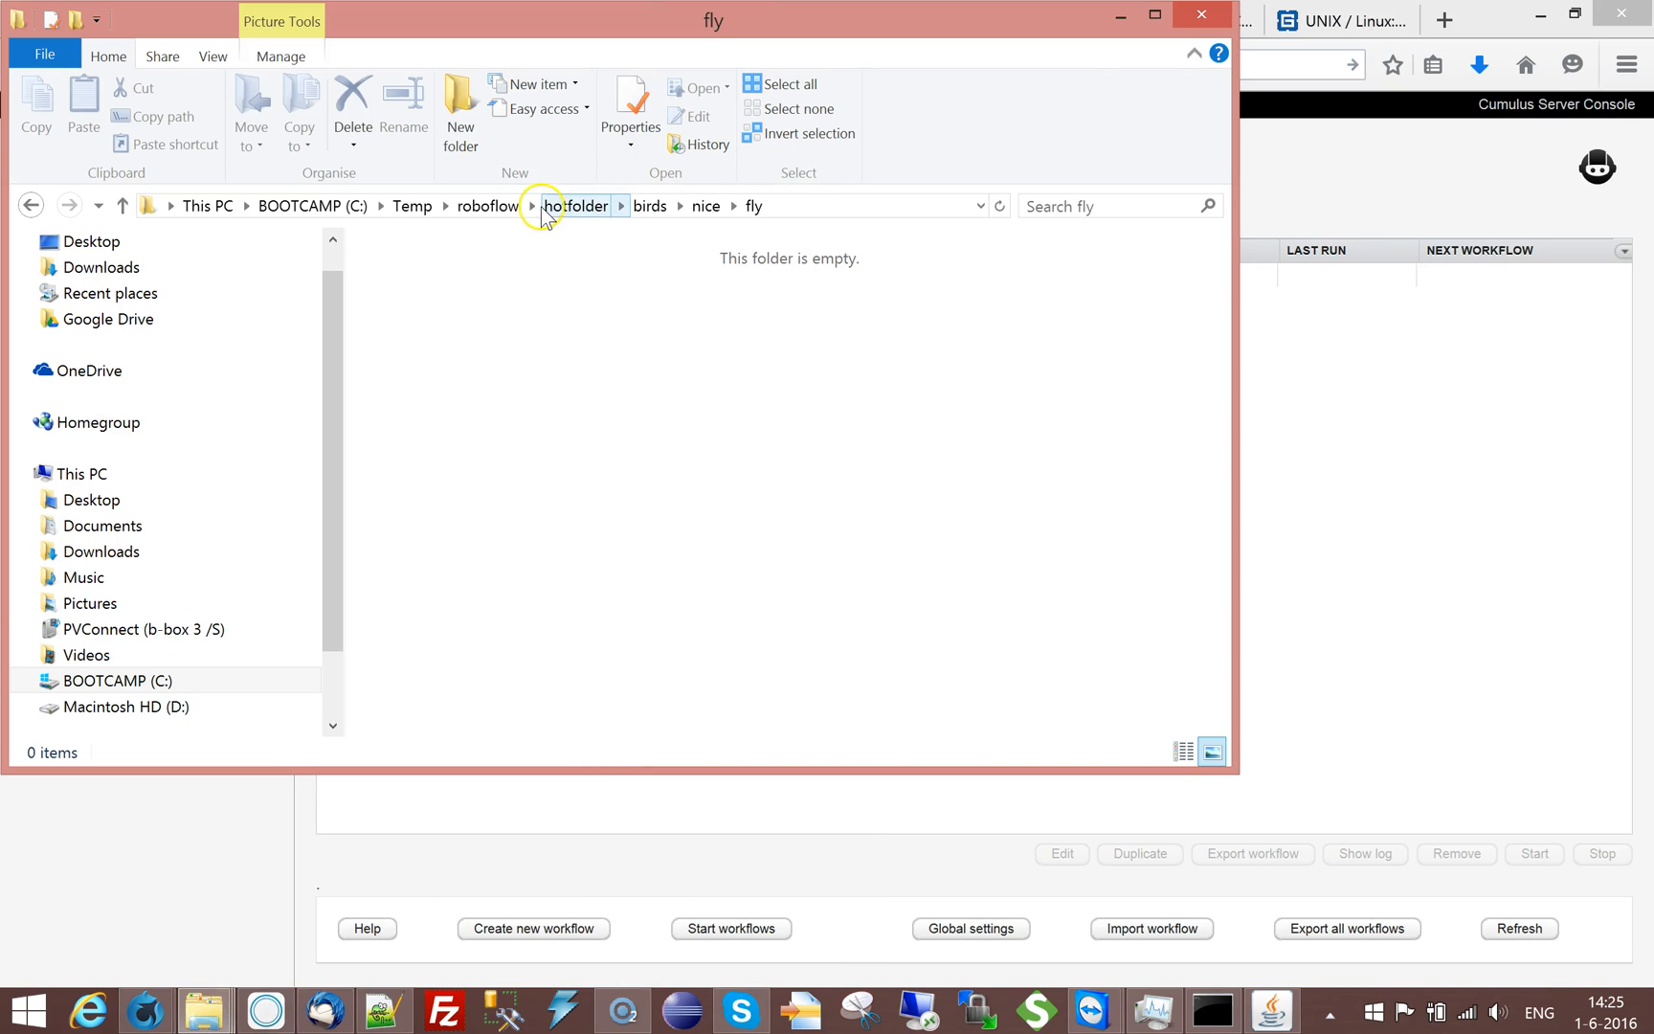
left_click(493, 206)
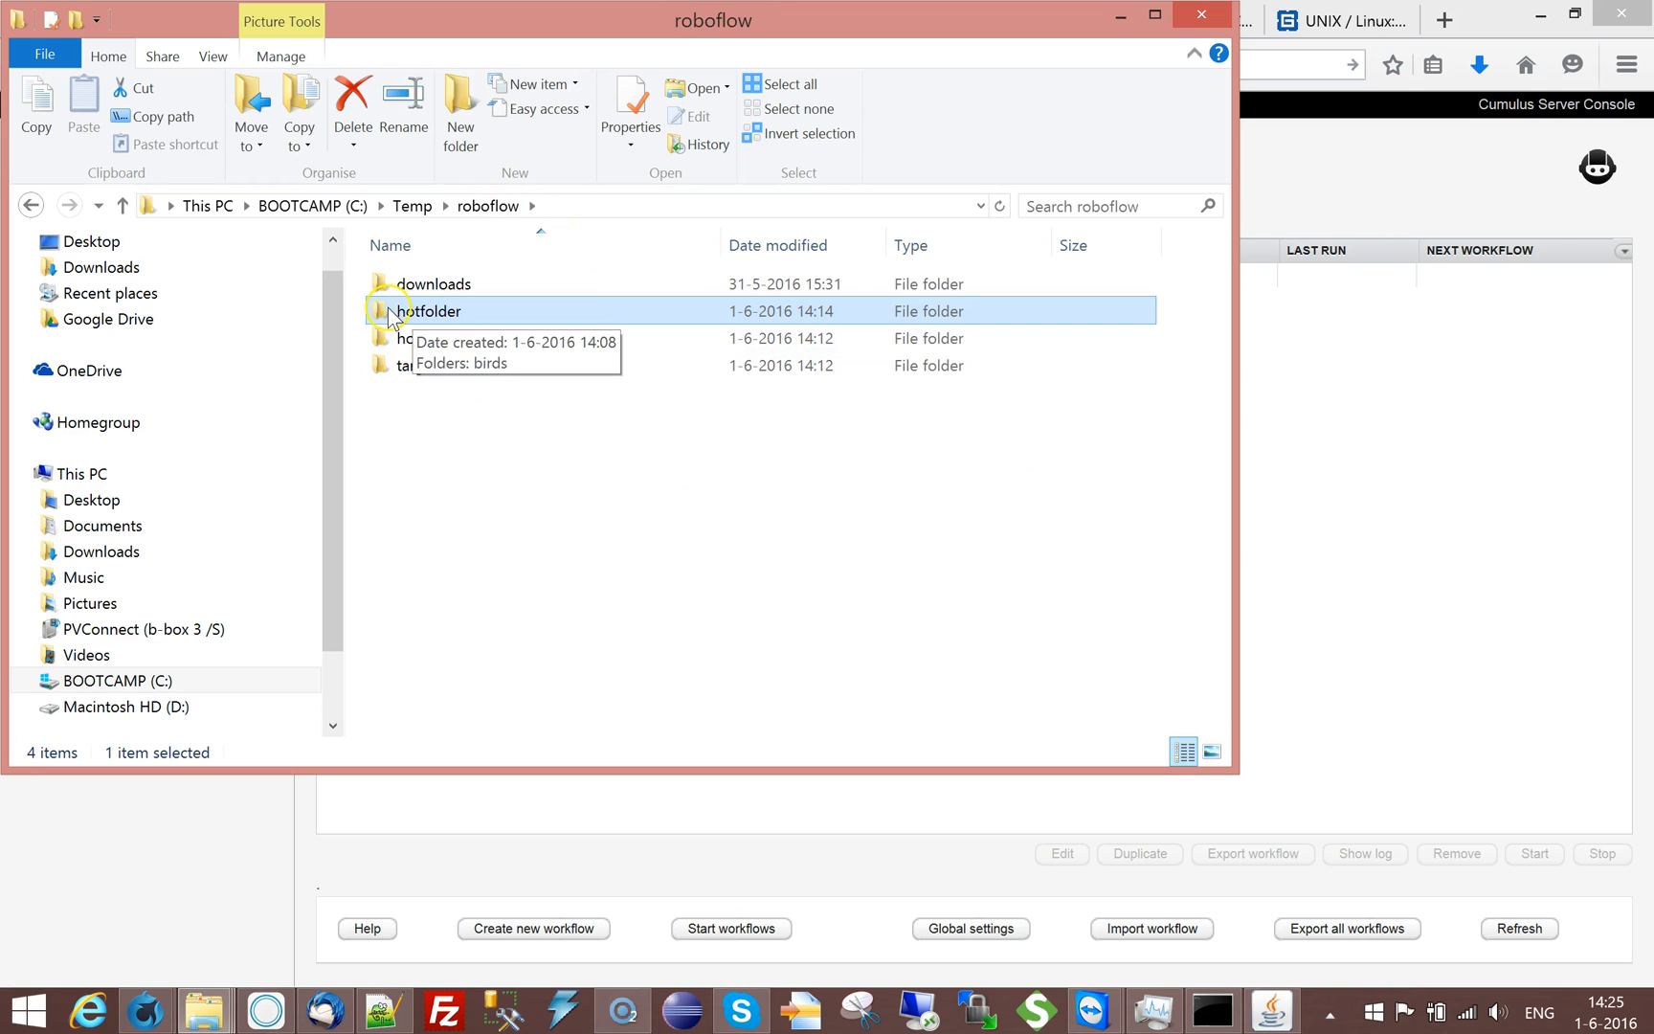
mouse_move(382, 319)
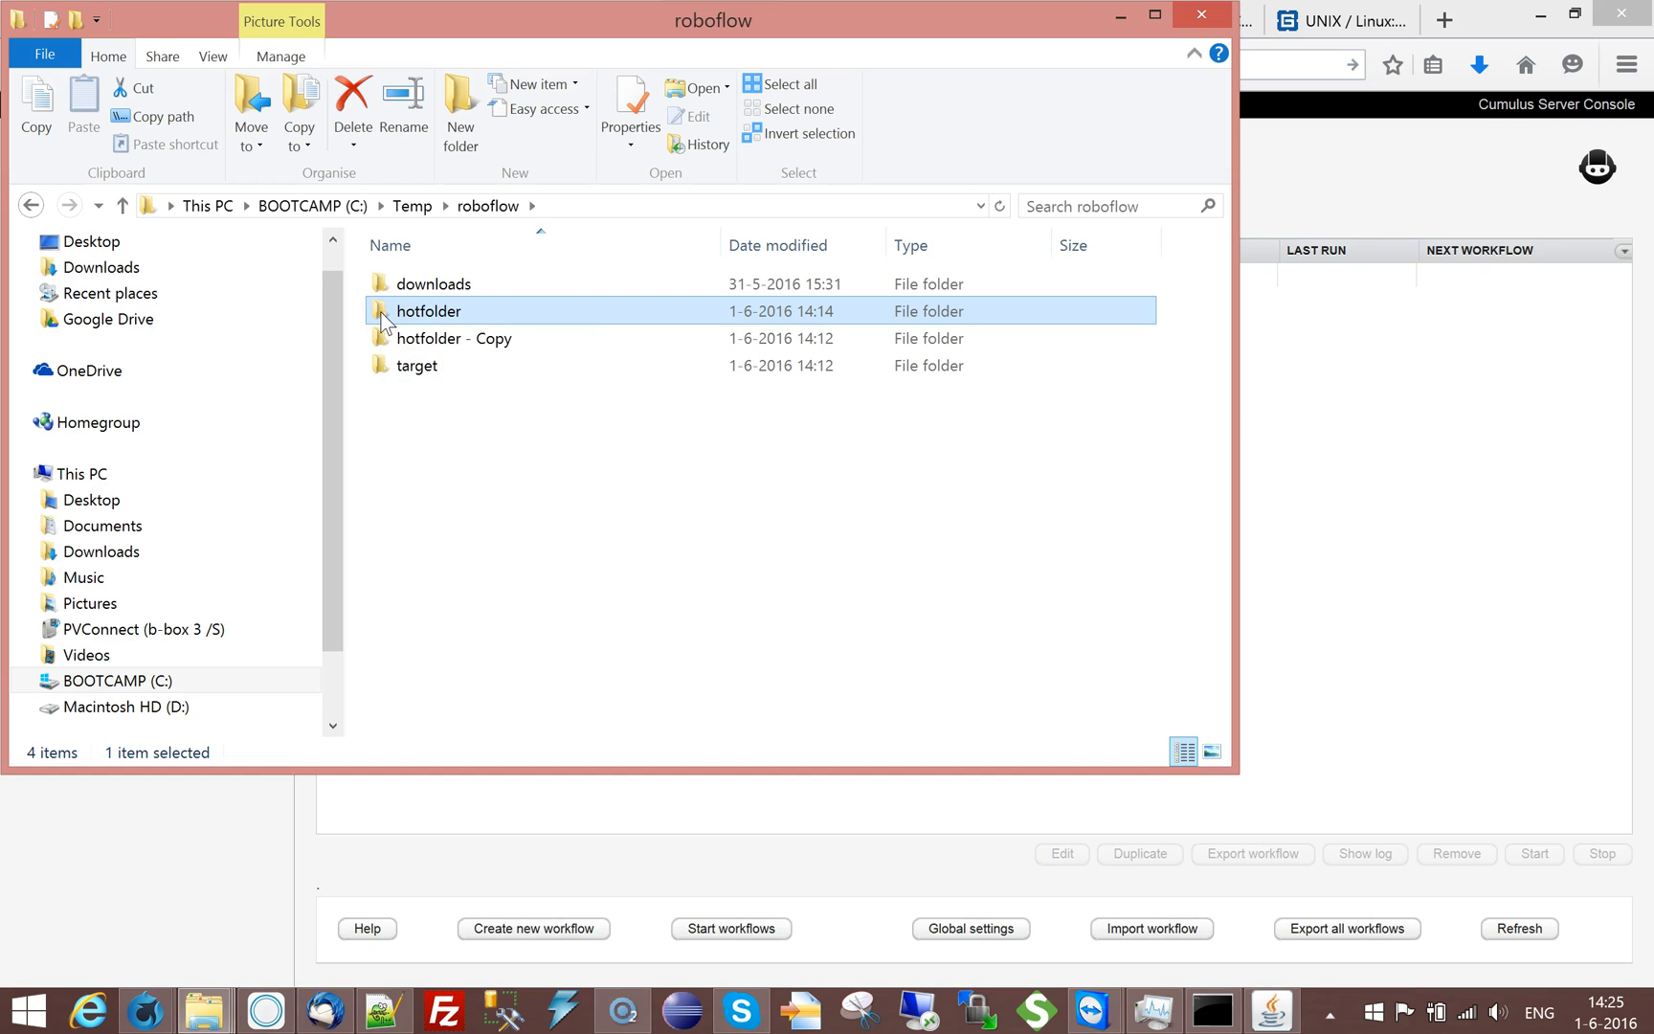
key("Delete")
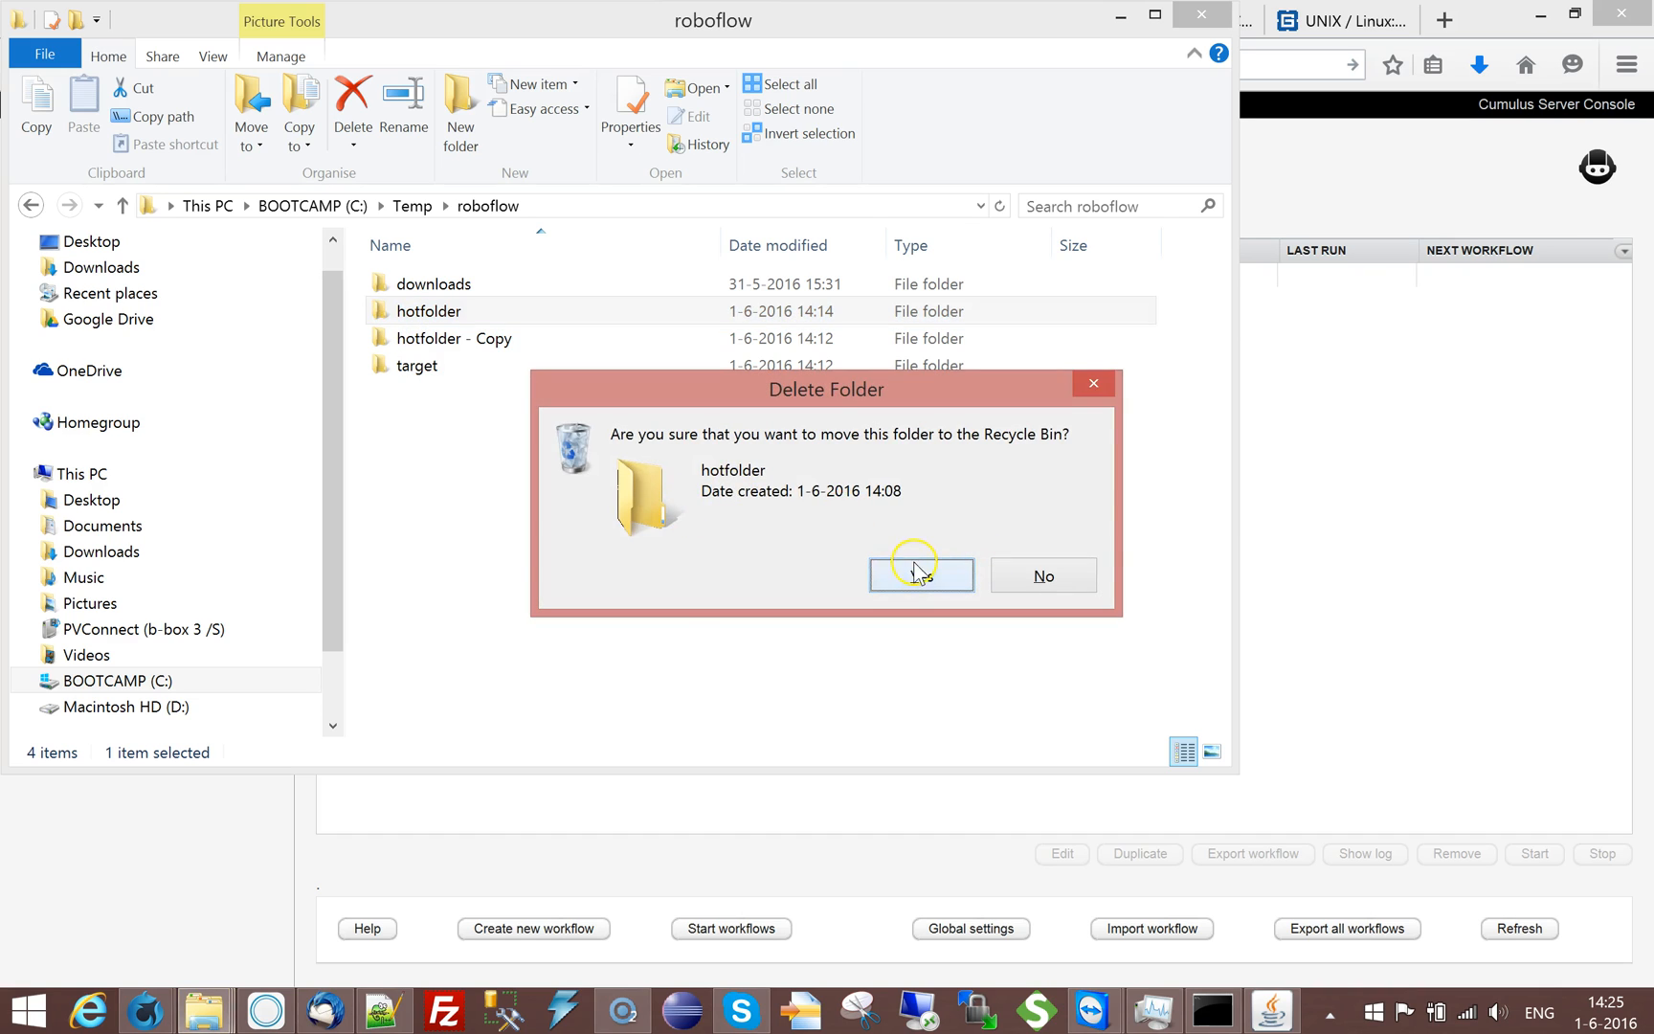
left_click(914, 572)
Rename the "hotfolder - Copy" folder to hotfolder and make a backup copy of it in the same roboflow folder.
left_click(497, 318)
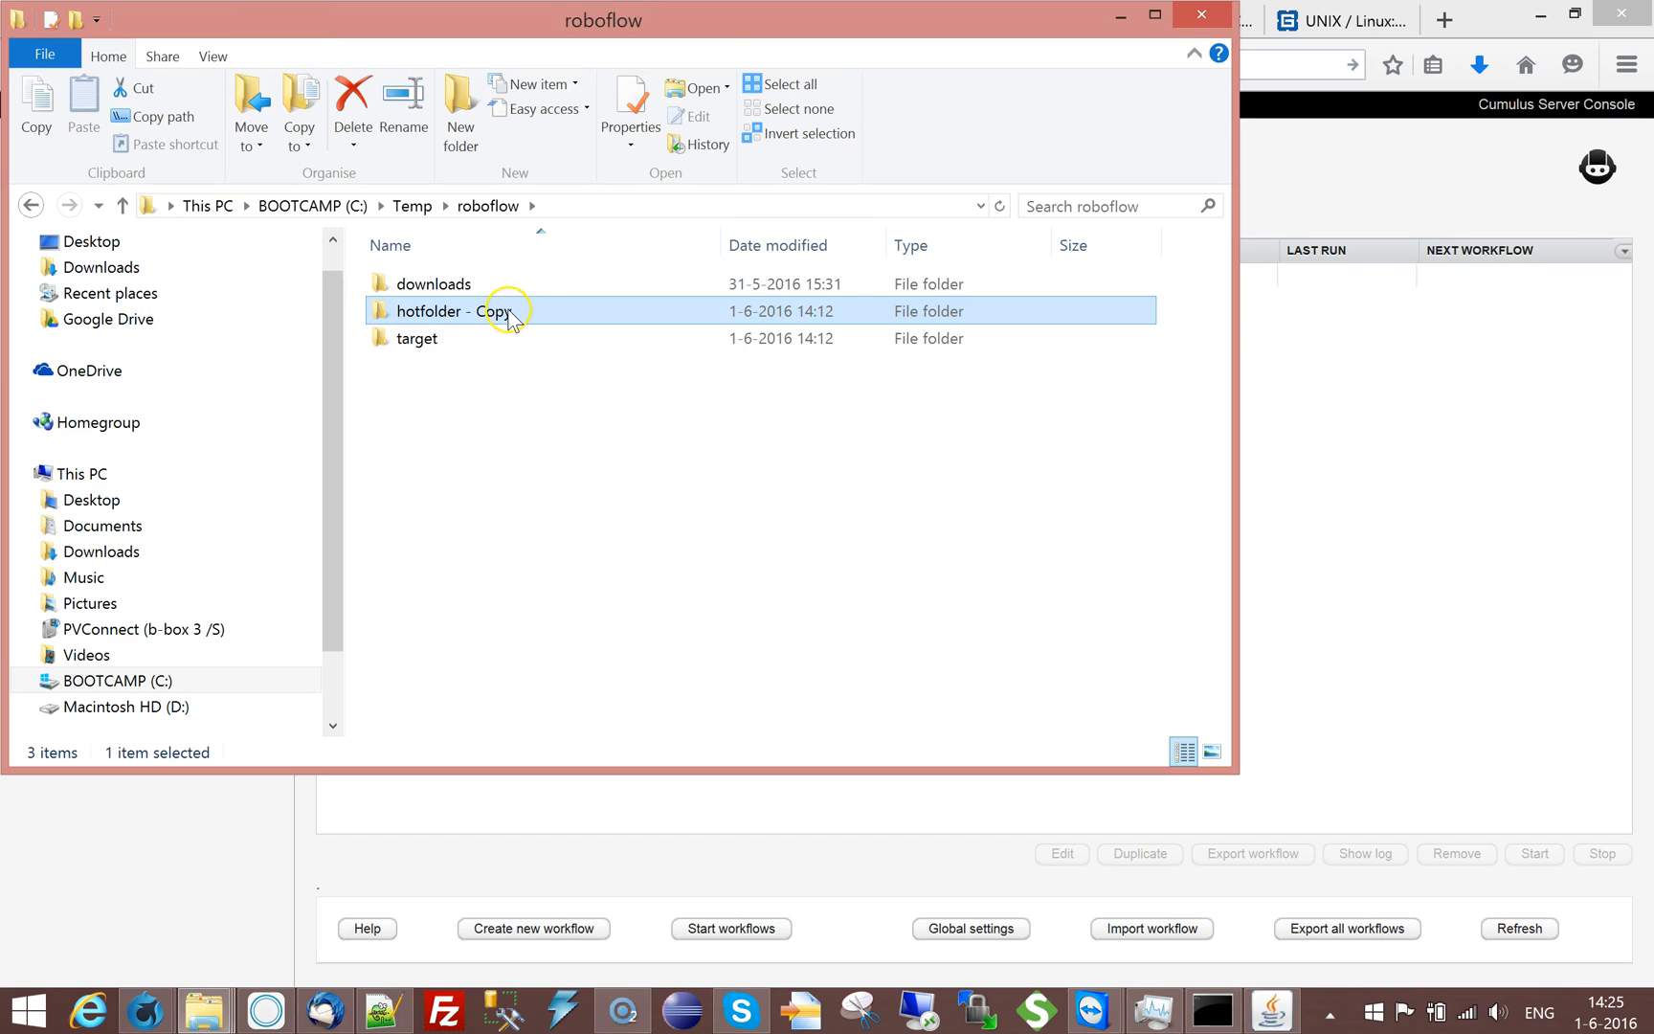
left_click(515, 311)
left_click(528, 316)
key("BackSpace")
key("BackSpace")
key("BackSpace")
key("Return")
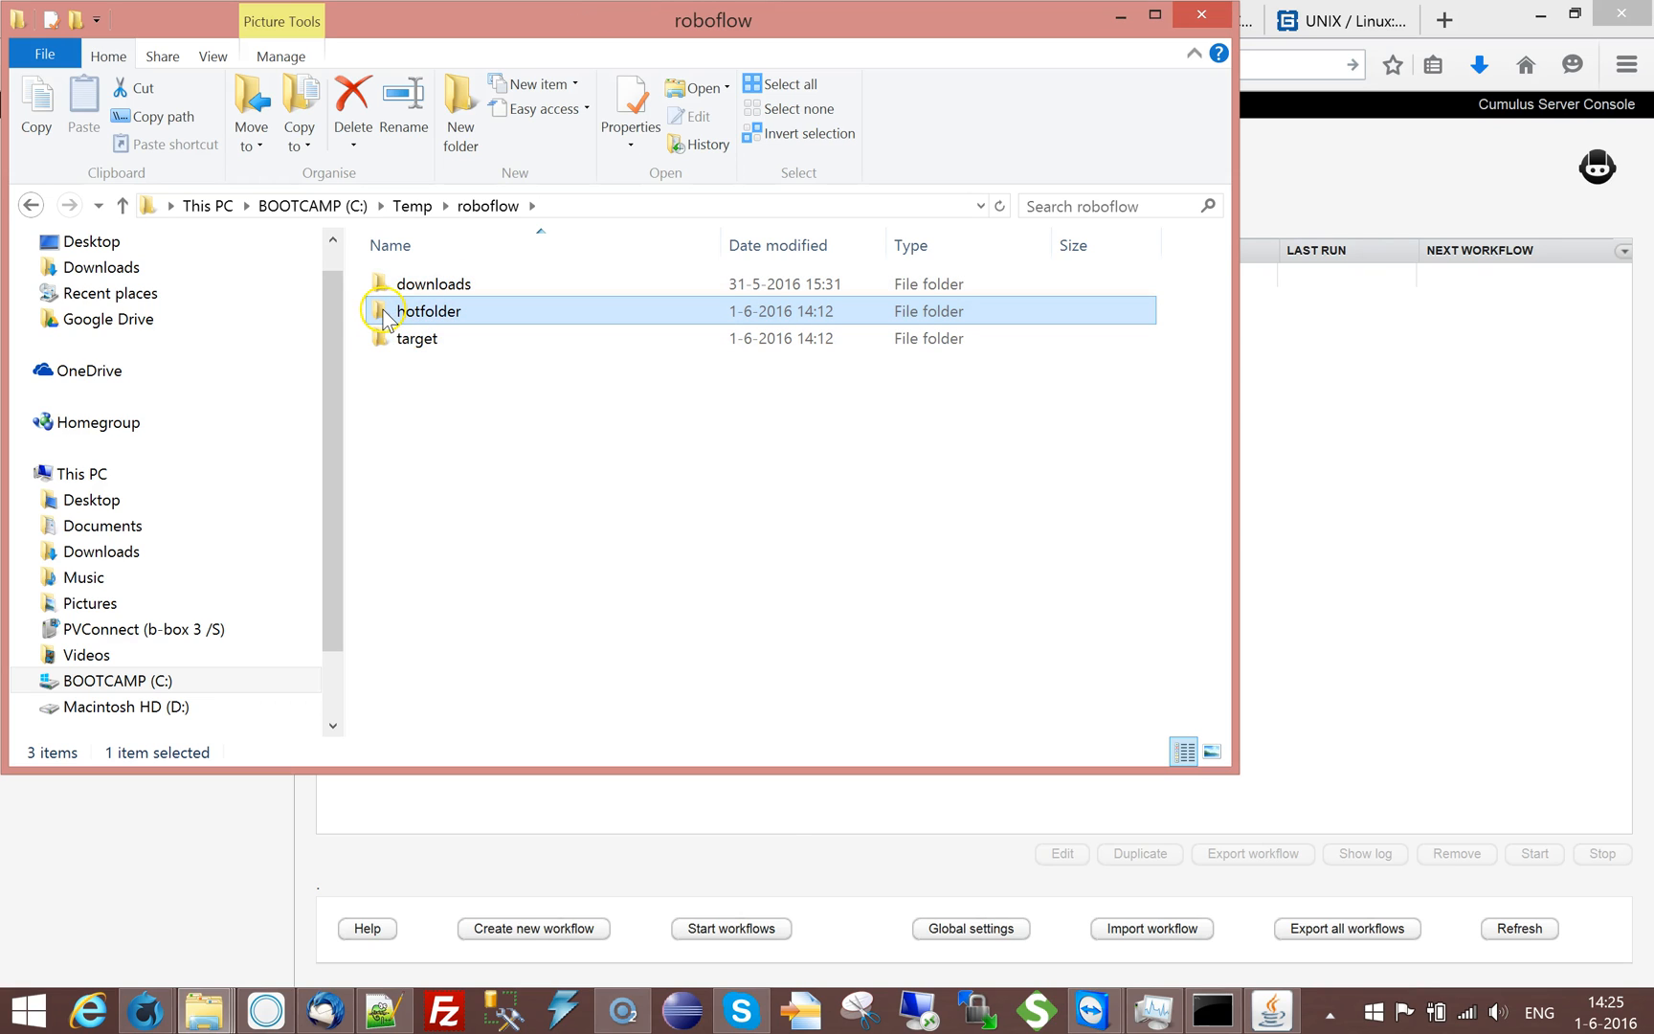
key("ctrl+c")
key("ctrl+v")
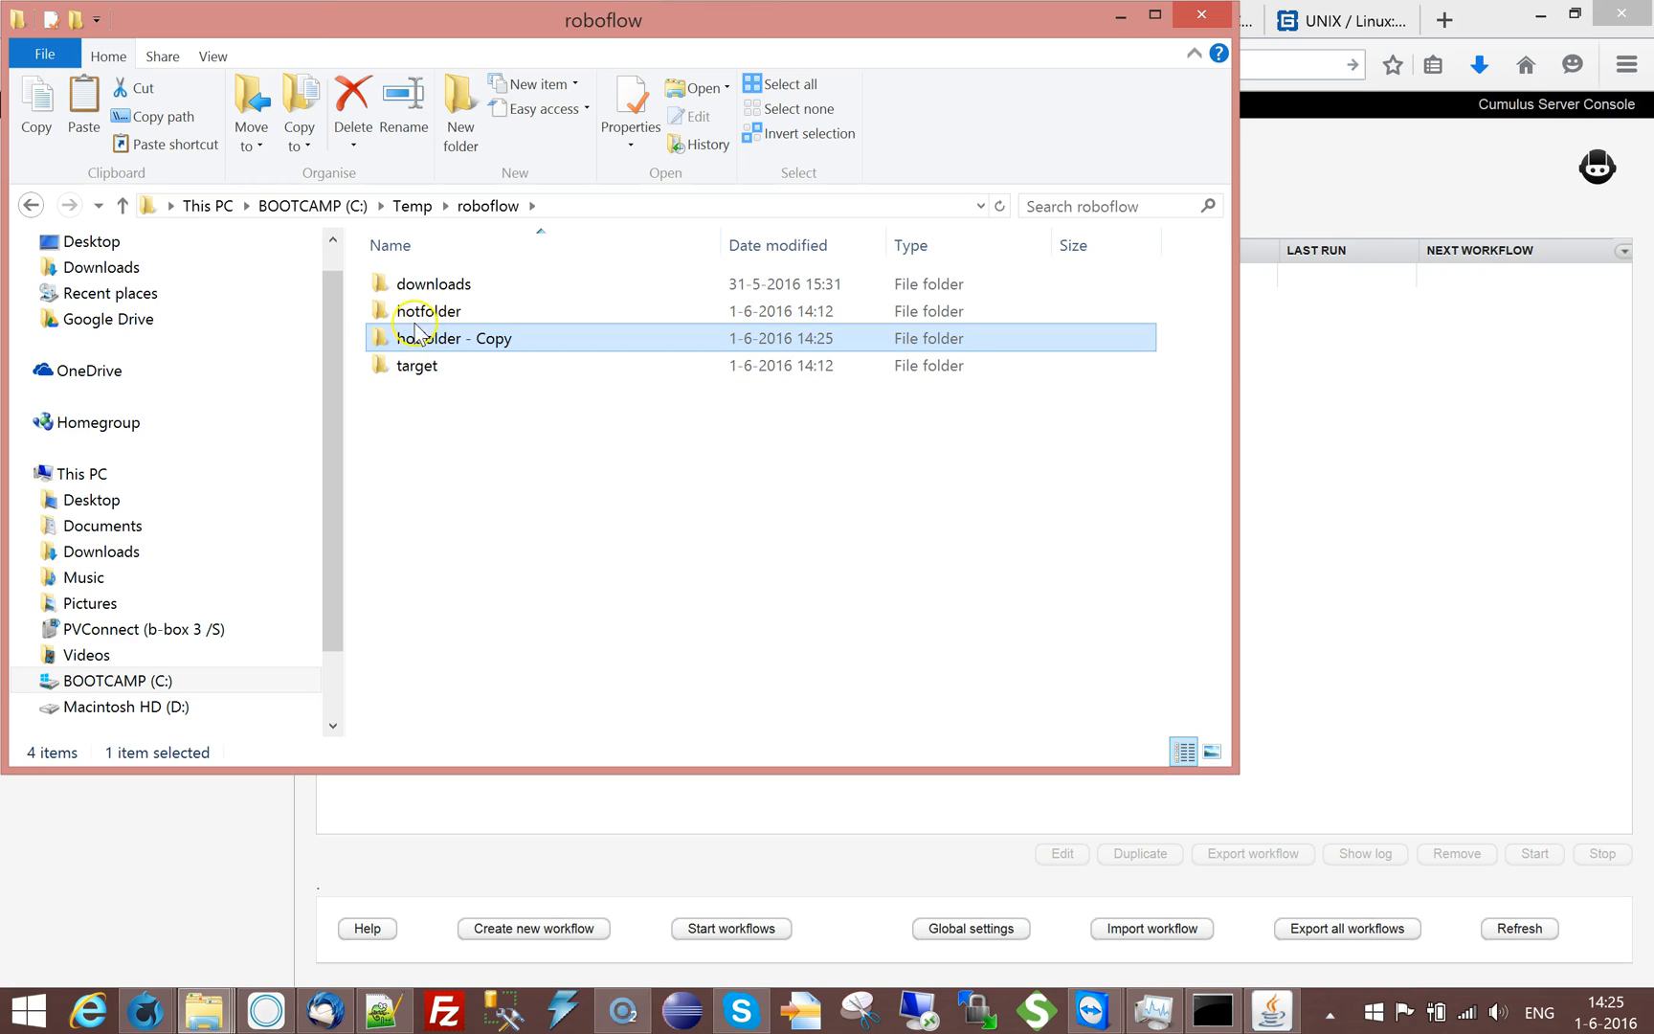
Inspect the target folder and the hotfolder's nested birds, nice and fly subfolders, and return to the roboflow folder.
left_click(379, 319)
double_click(382, 367)
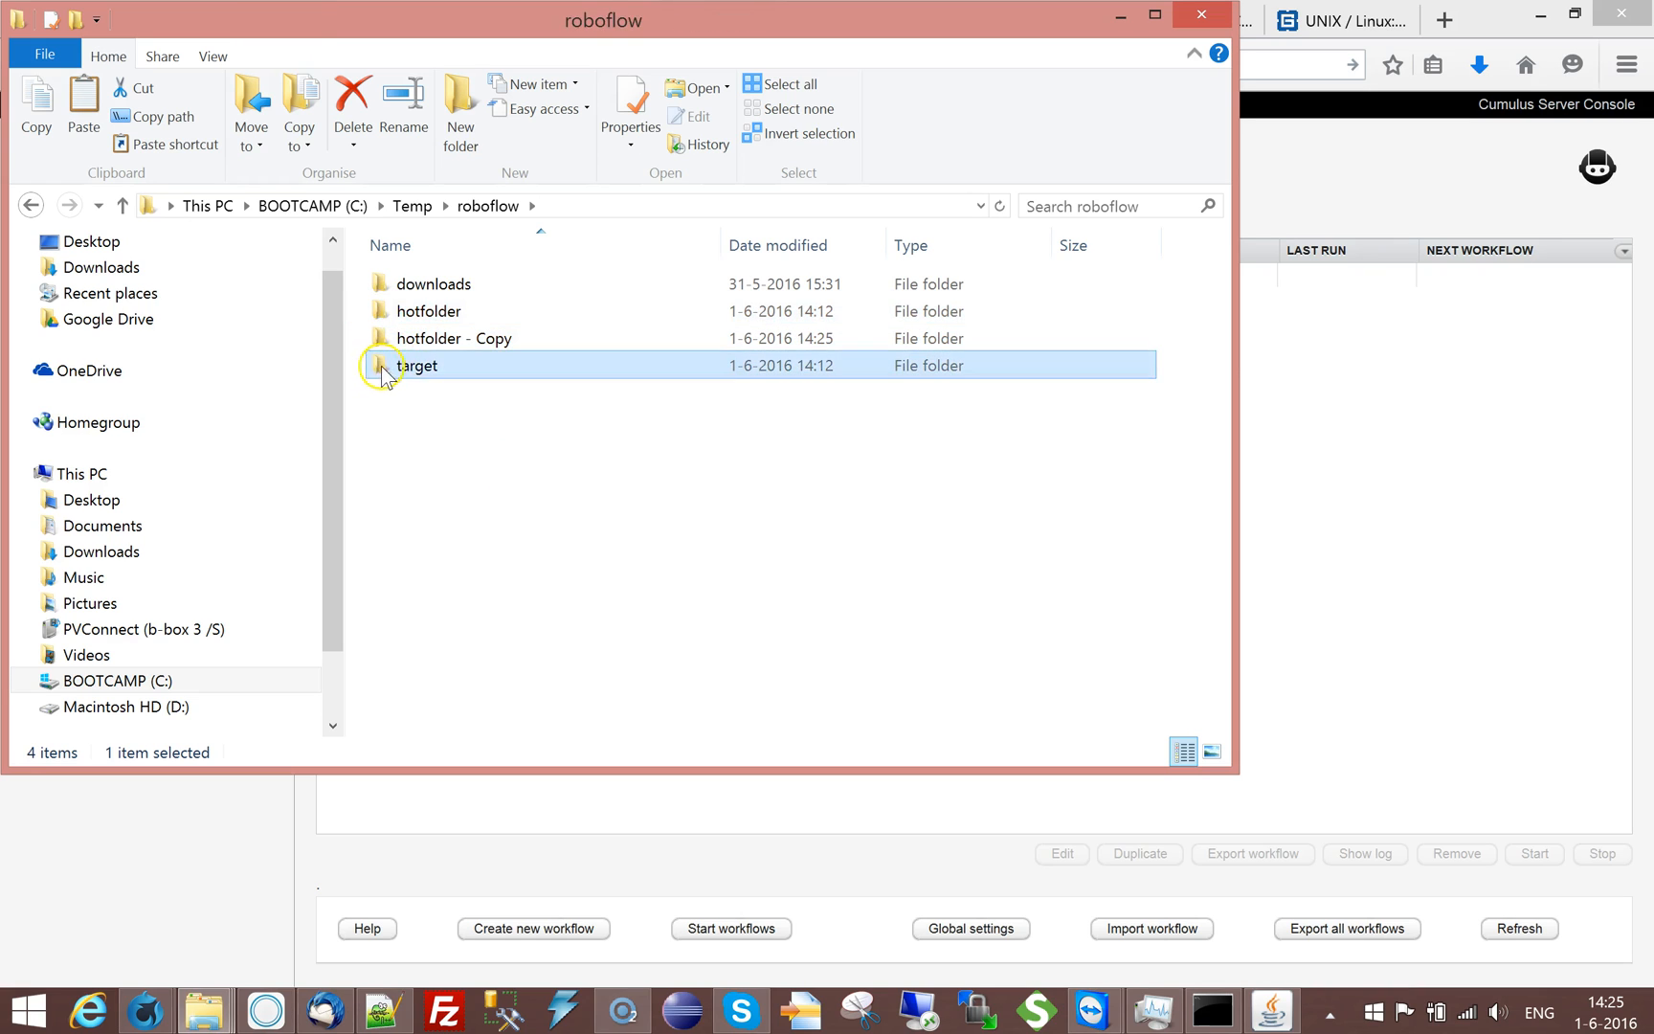
left_click(488, 206)
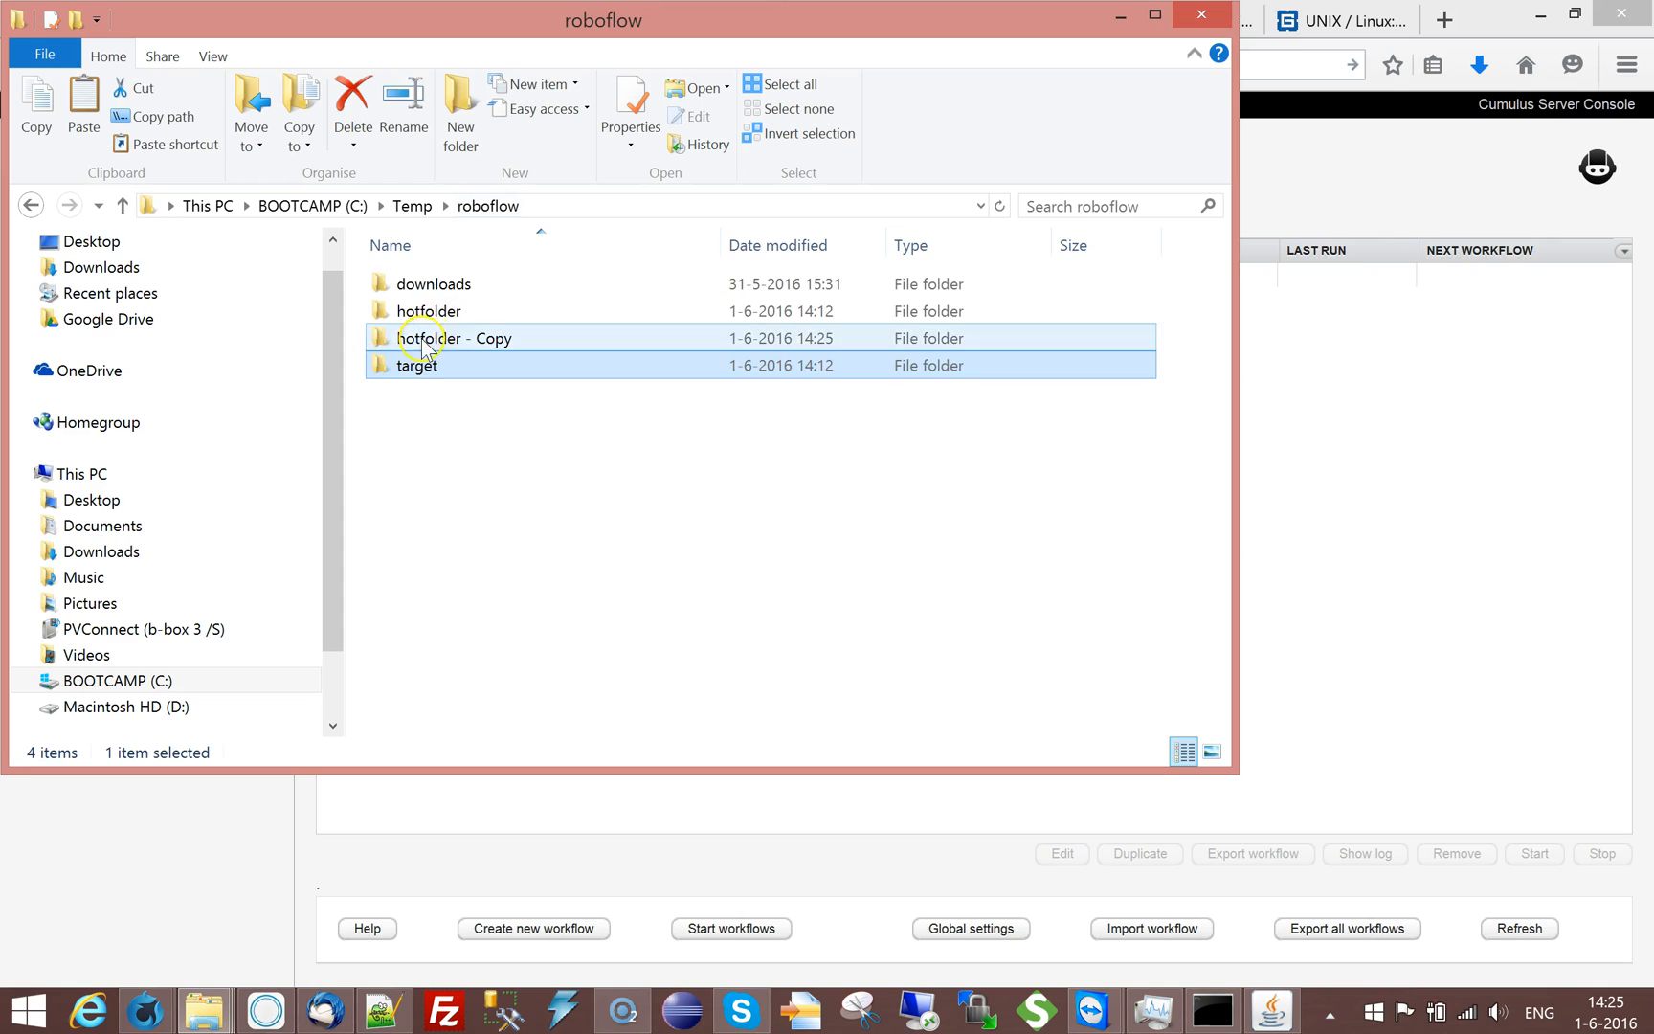
left_click(428, 323)
double_click(428, 322)
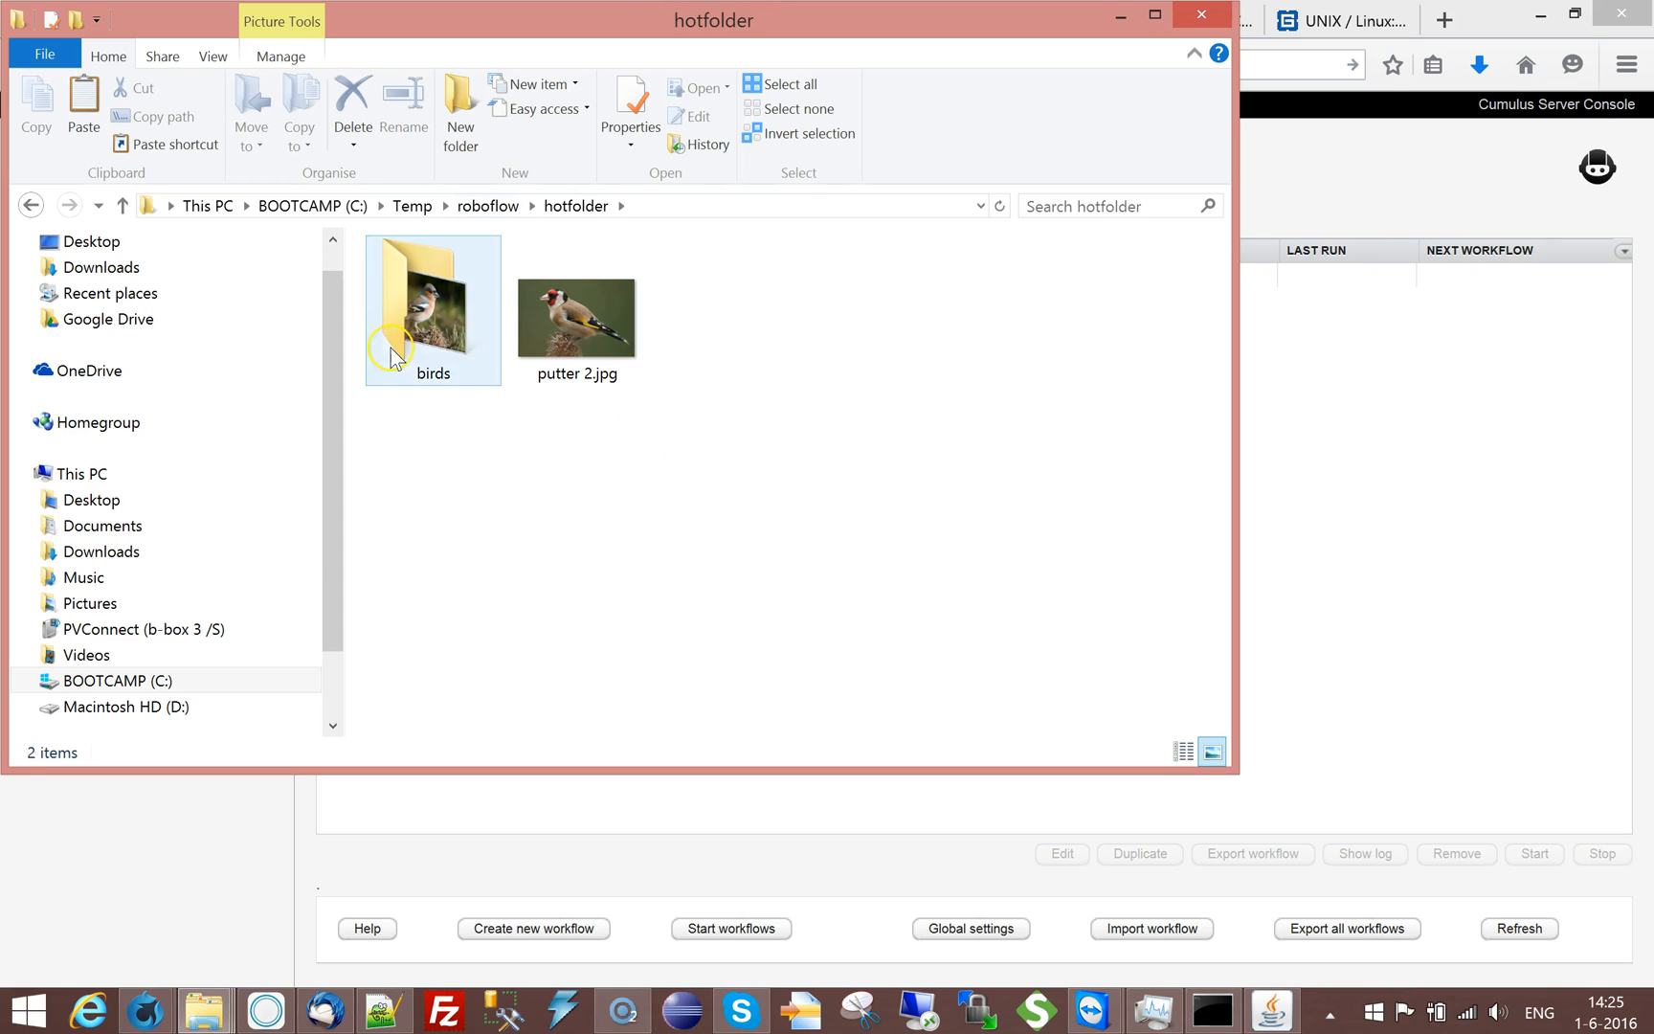
double_click(444, 325)
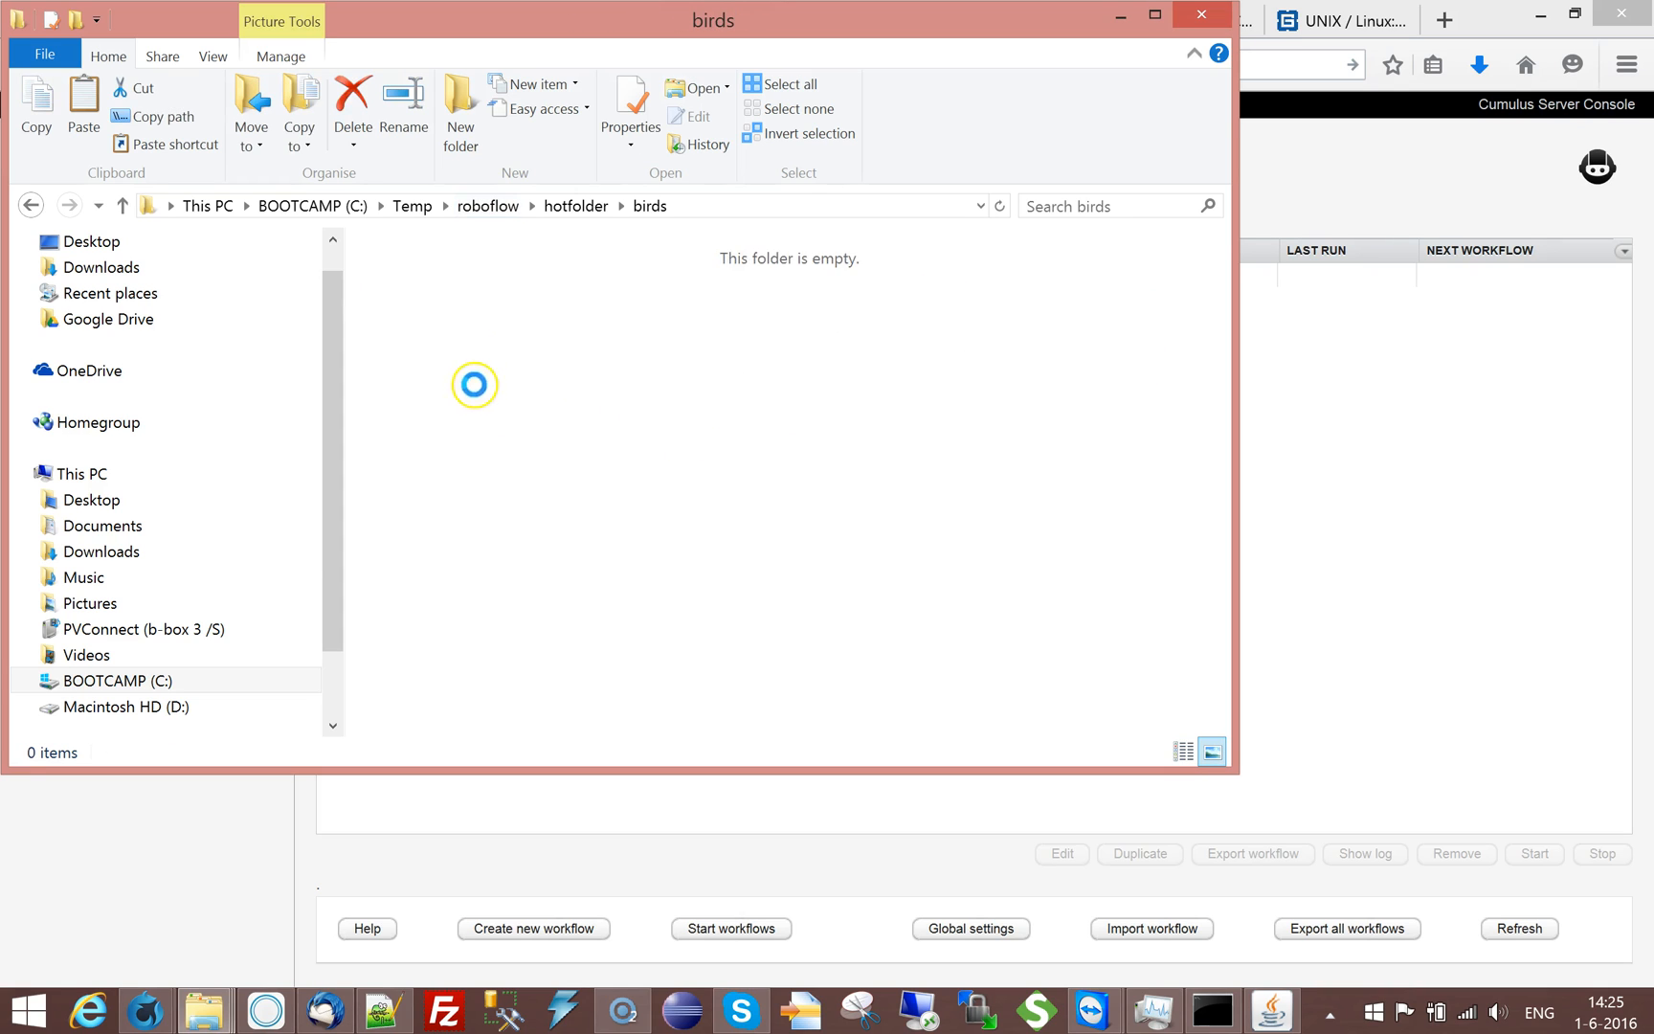
double_click(448, 337)
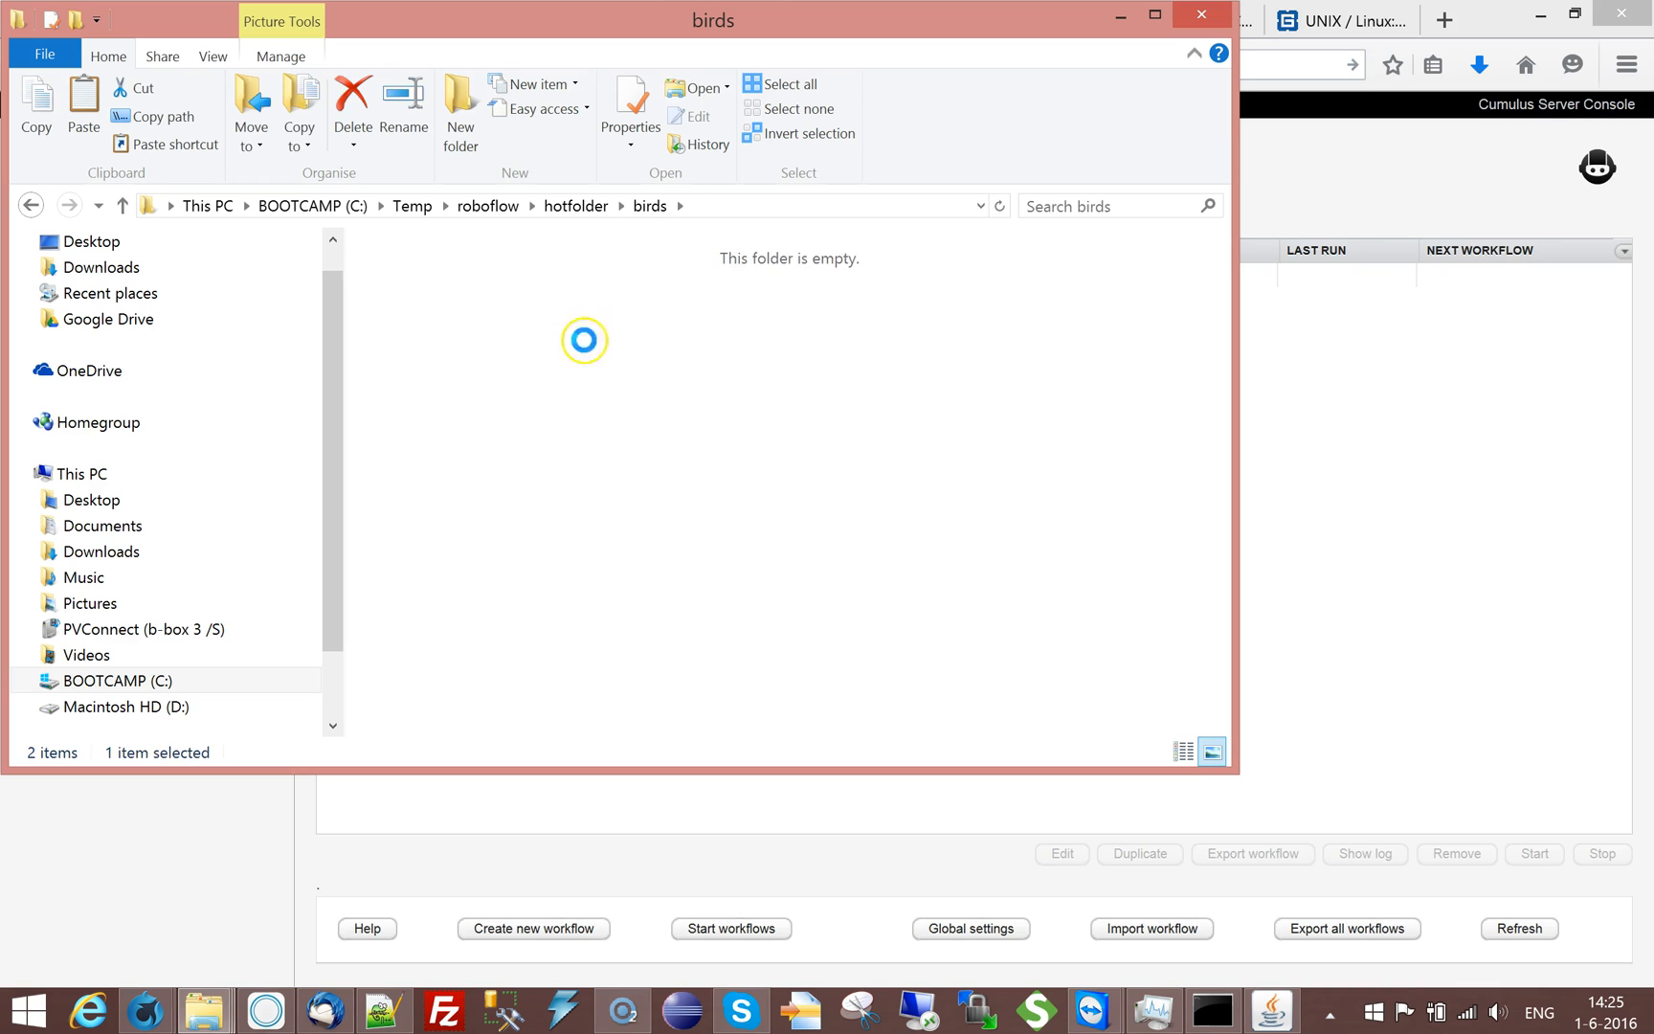
double_click(392, 308)
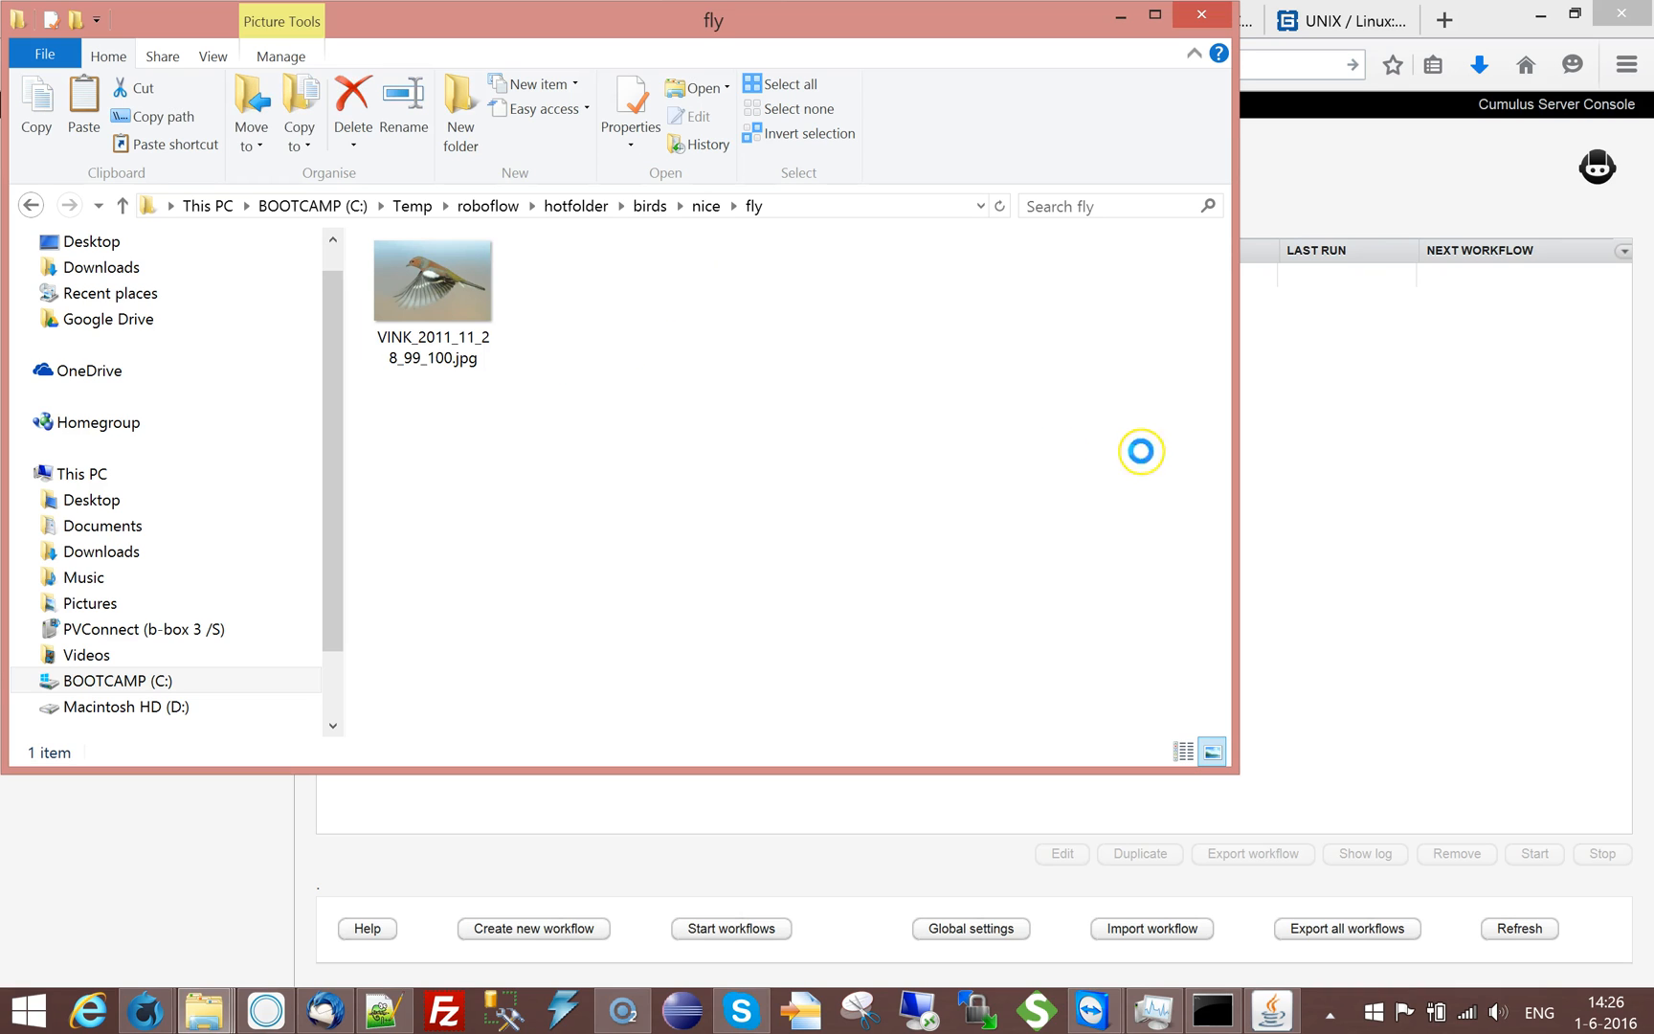
left_click(414, 205)
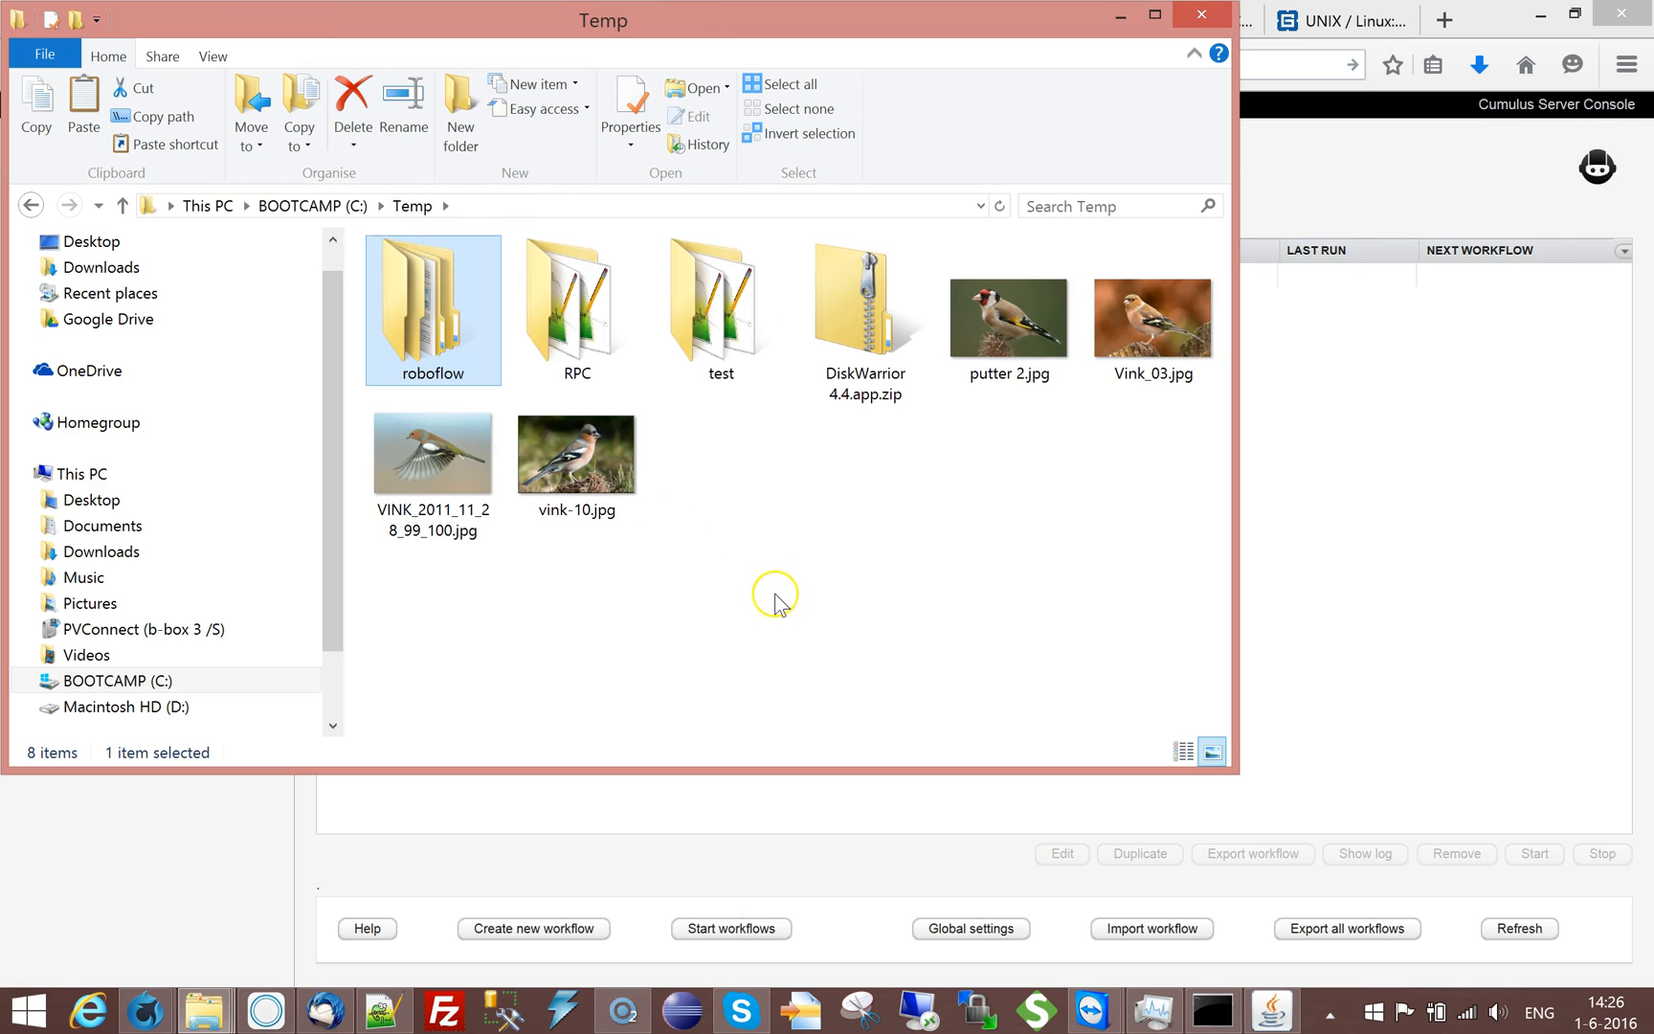
double_click(401, 301)
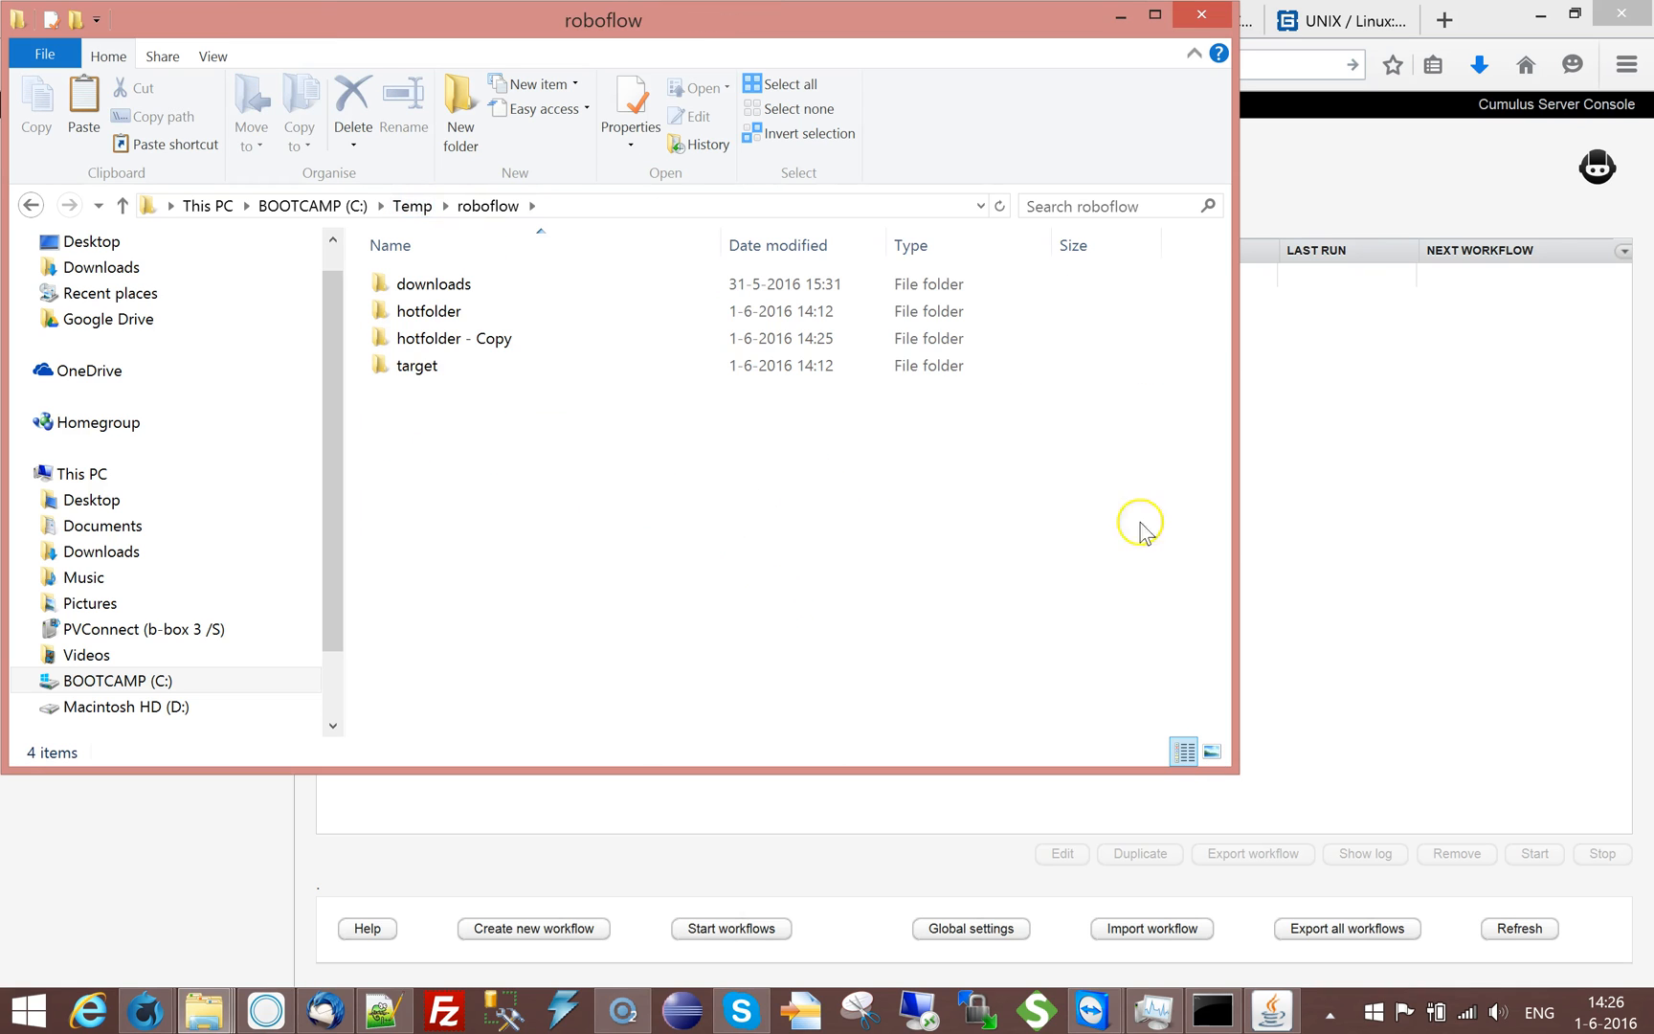
Start the "Ingest assets from a hotfolder" workflow in the Cumulus Server Console.
left_click(1359, 509)
left_click(667, 277)
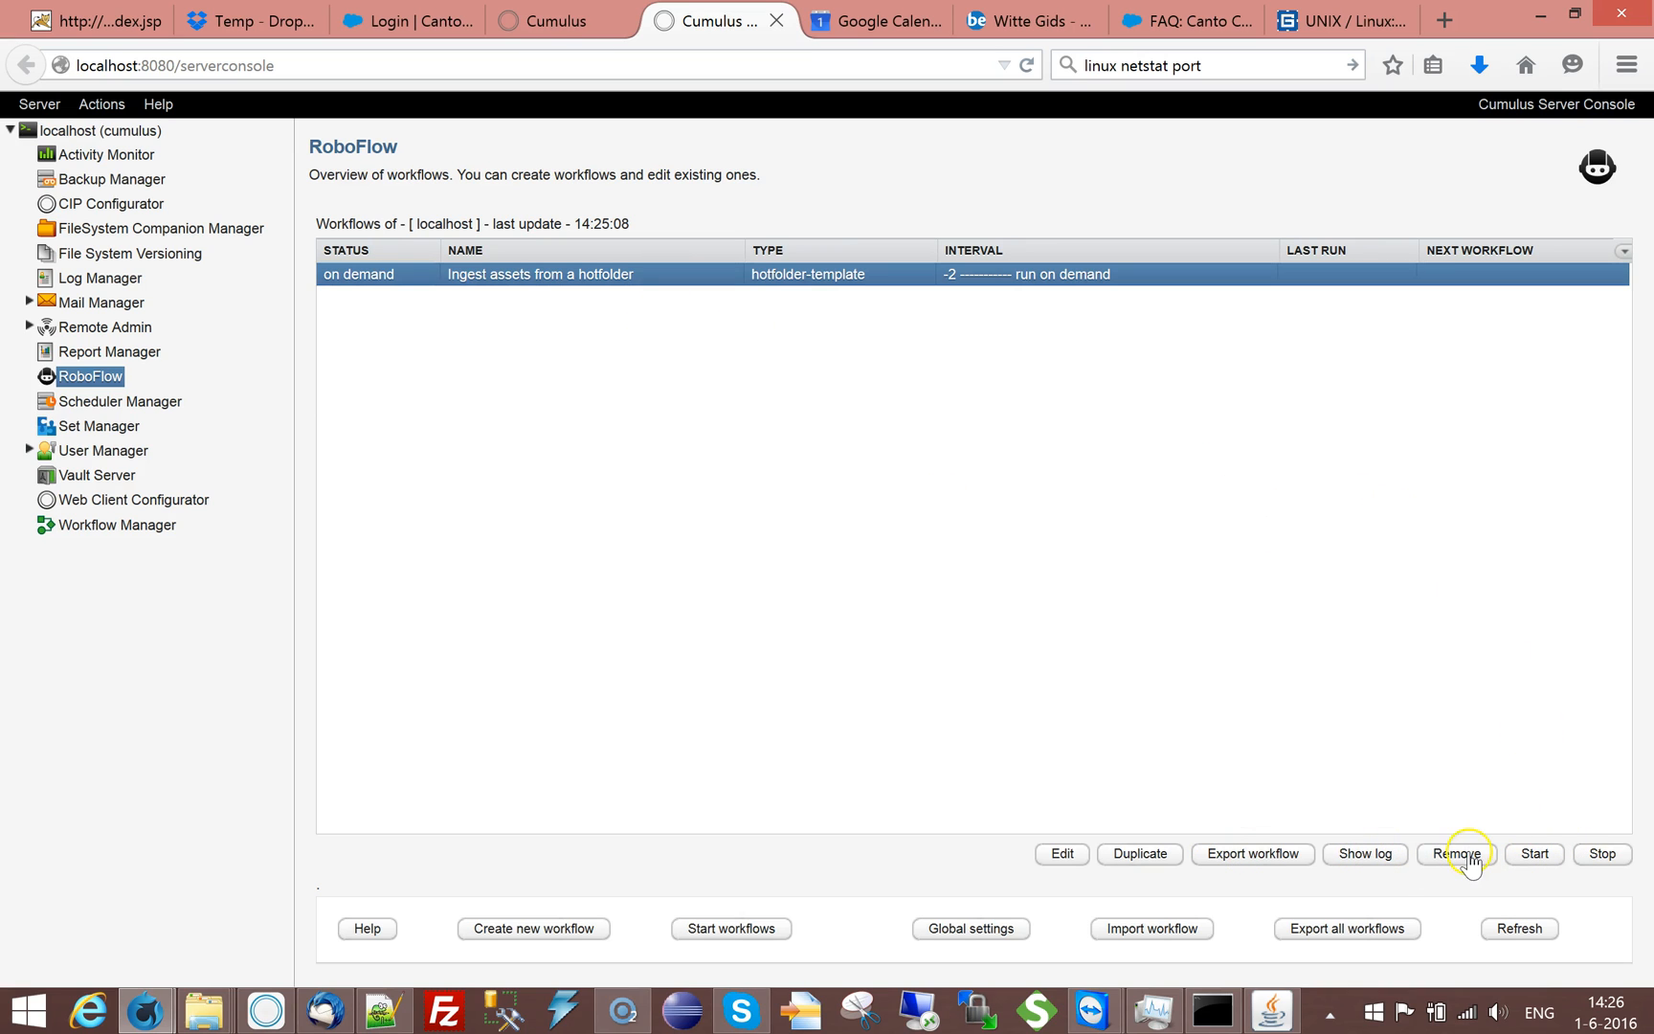
left_click(1534, 853)
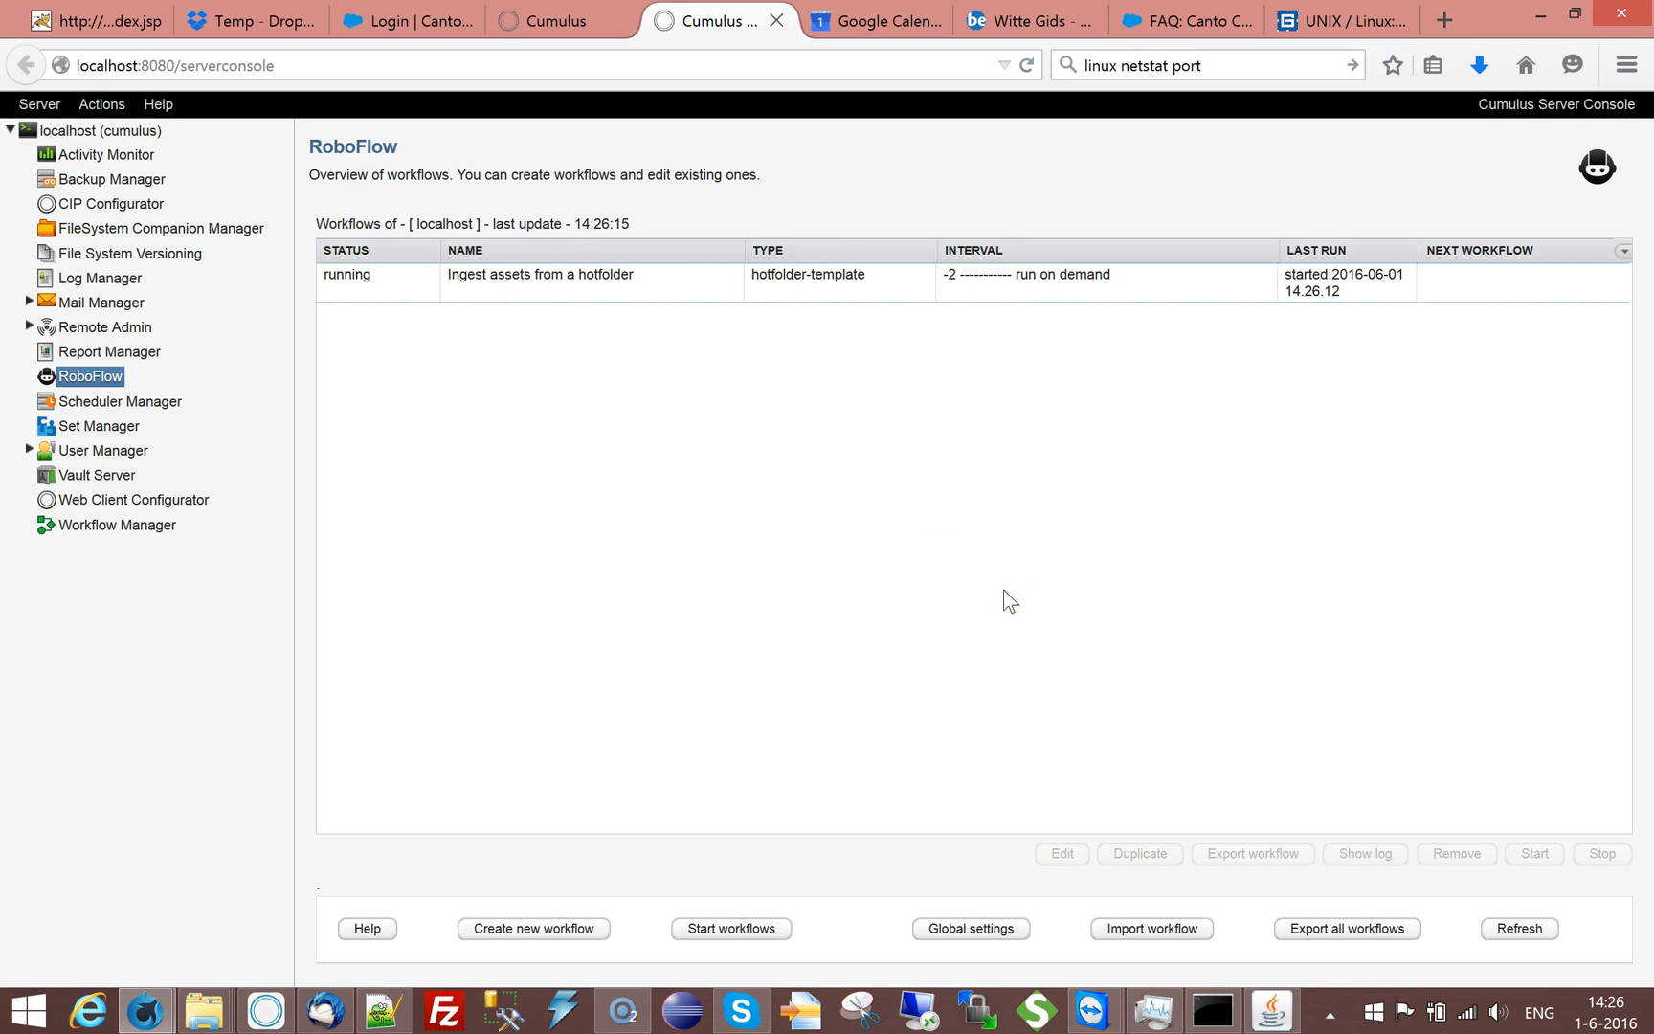
Examine the workflow's log for the subfolder and file name logged for each processed image, and close the log.
left_click(549, 300)
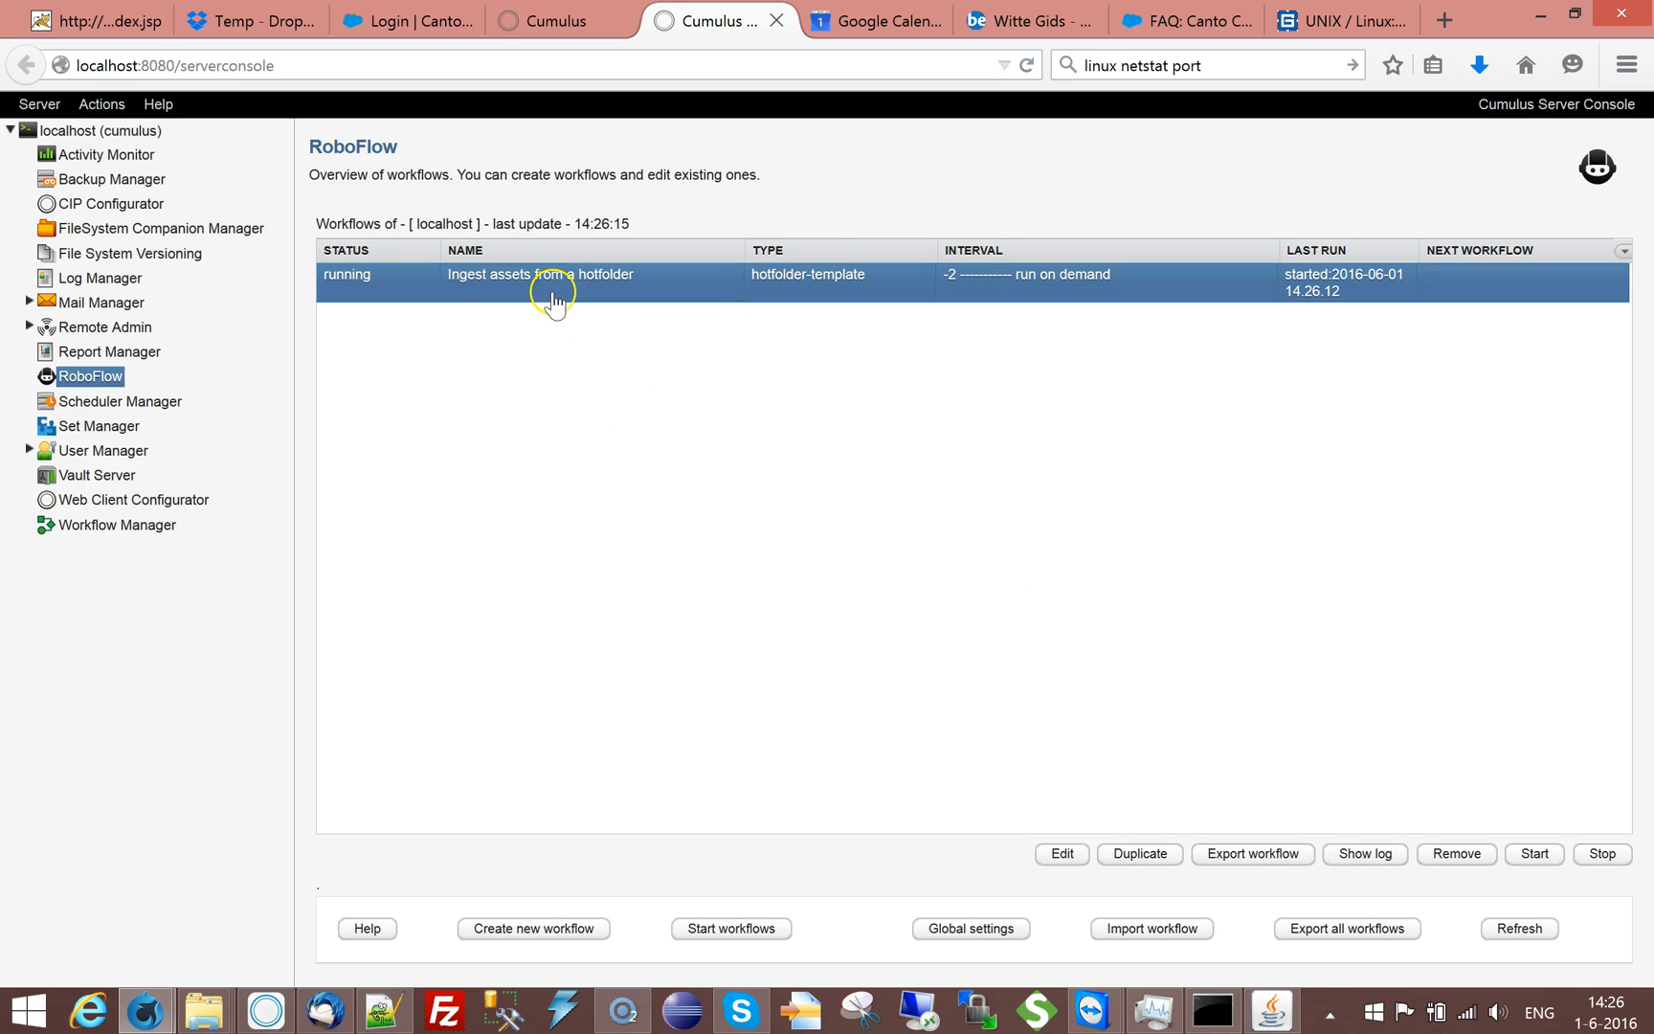
left_click(1367, 854)
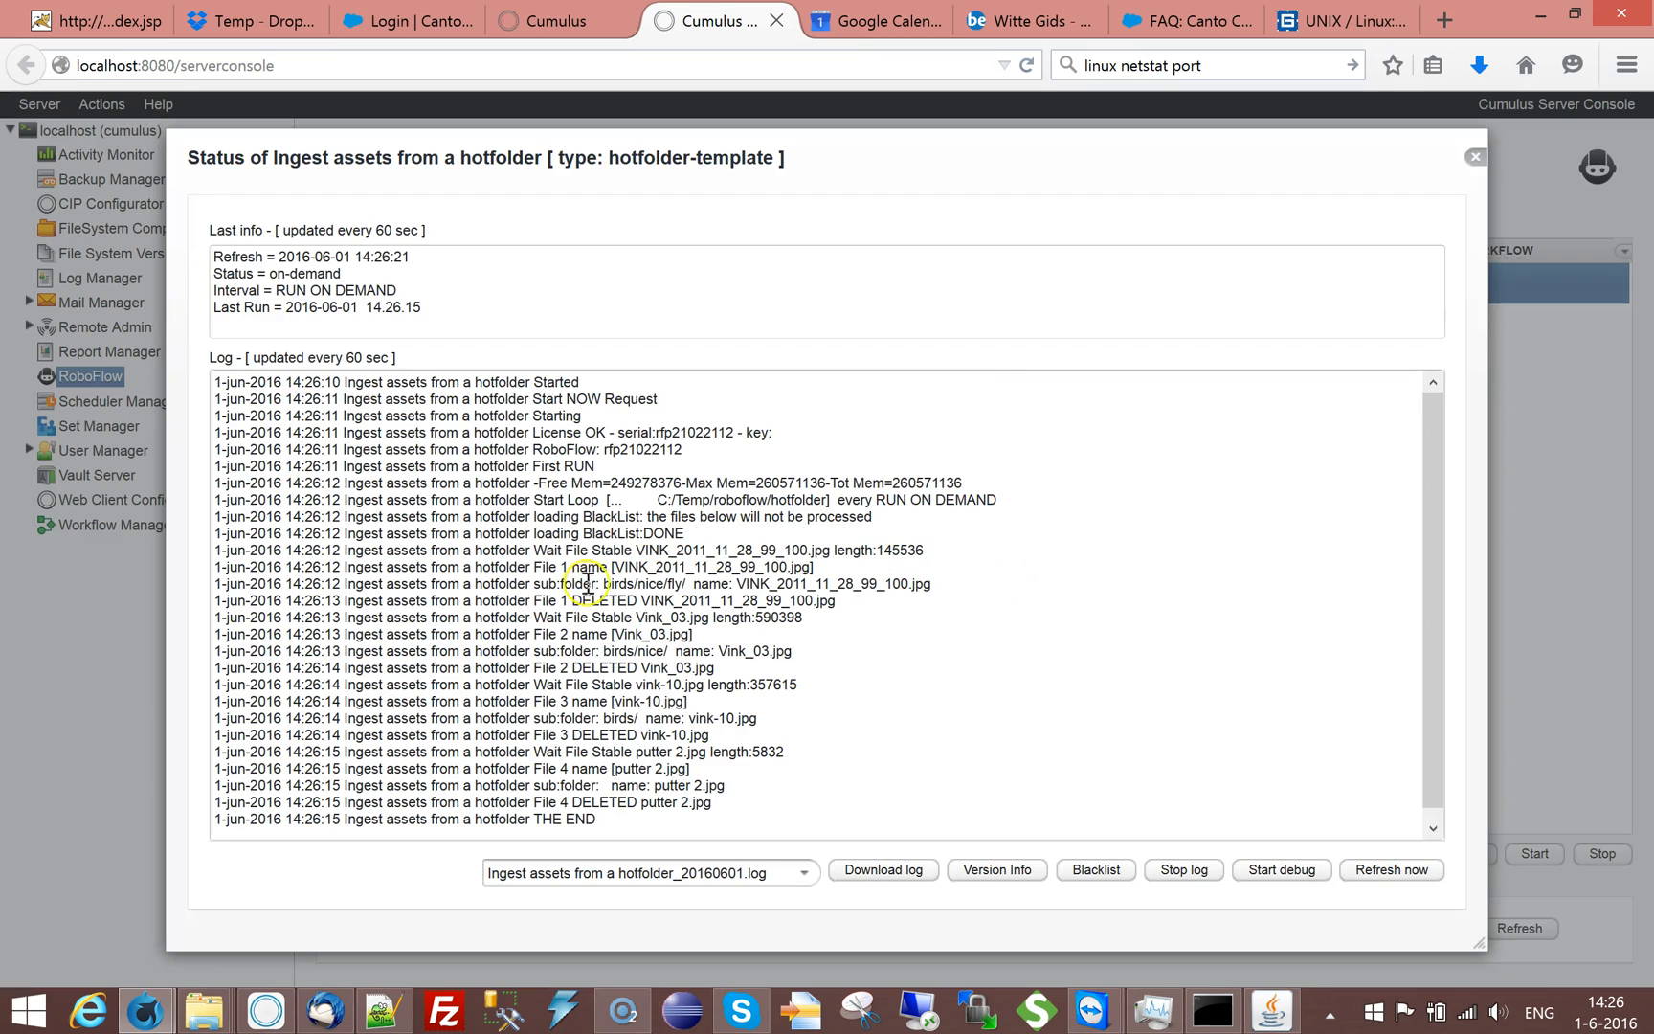
left_click_drag(541, 652, 746, 652)
left_click_drag(568, 708, 676, 715)
left_click_drag(526, 788, 627, 798)
scroll(691, 725, "down", 1)
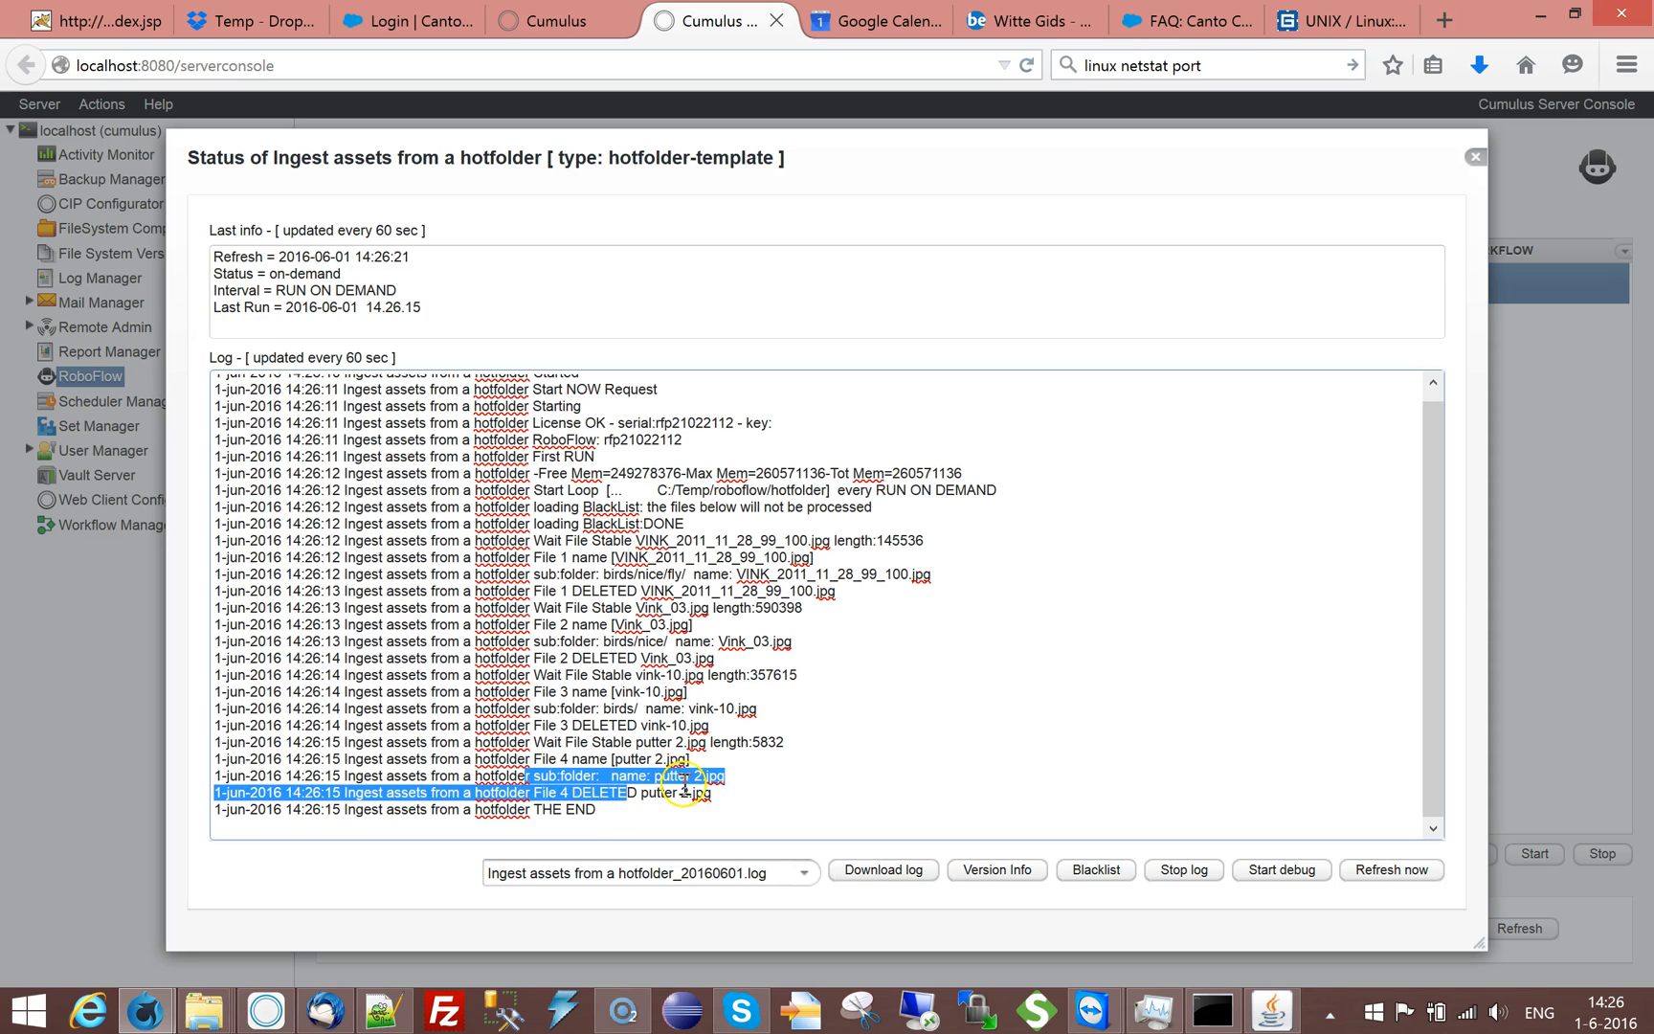
left_click(587, 735)
left_click_drag(531, 729, 650, 712)
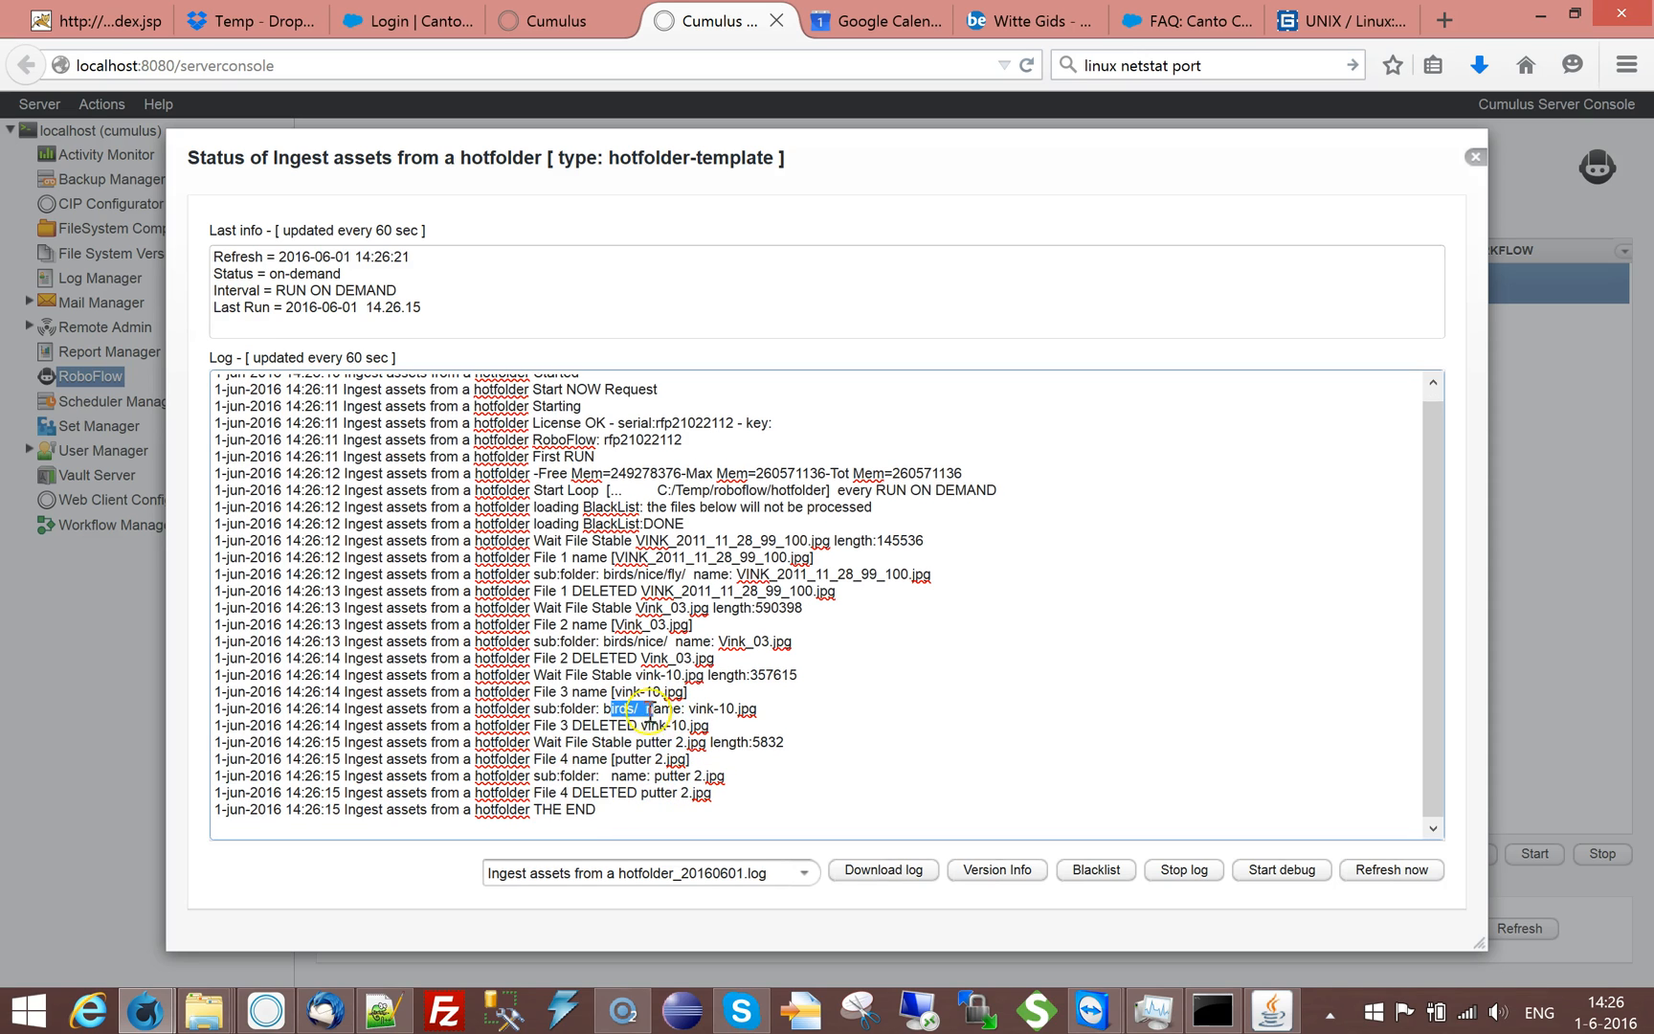
left_click(622, 713)
left_click_drag(641, 631, 672, 643)
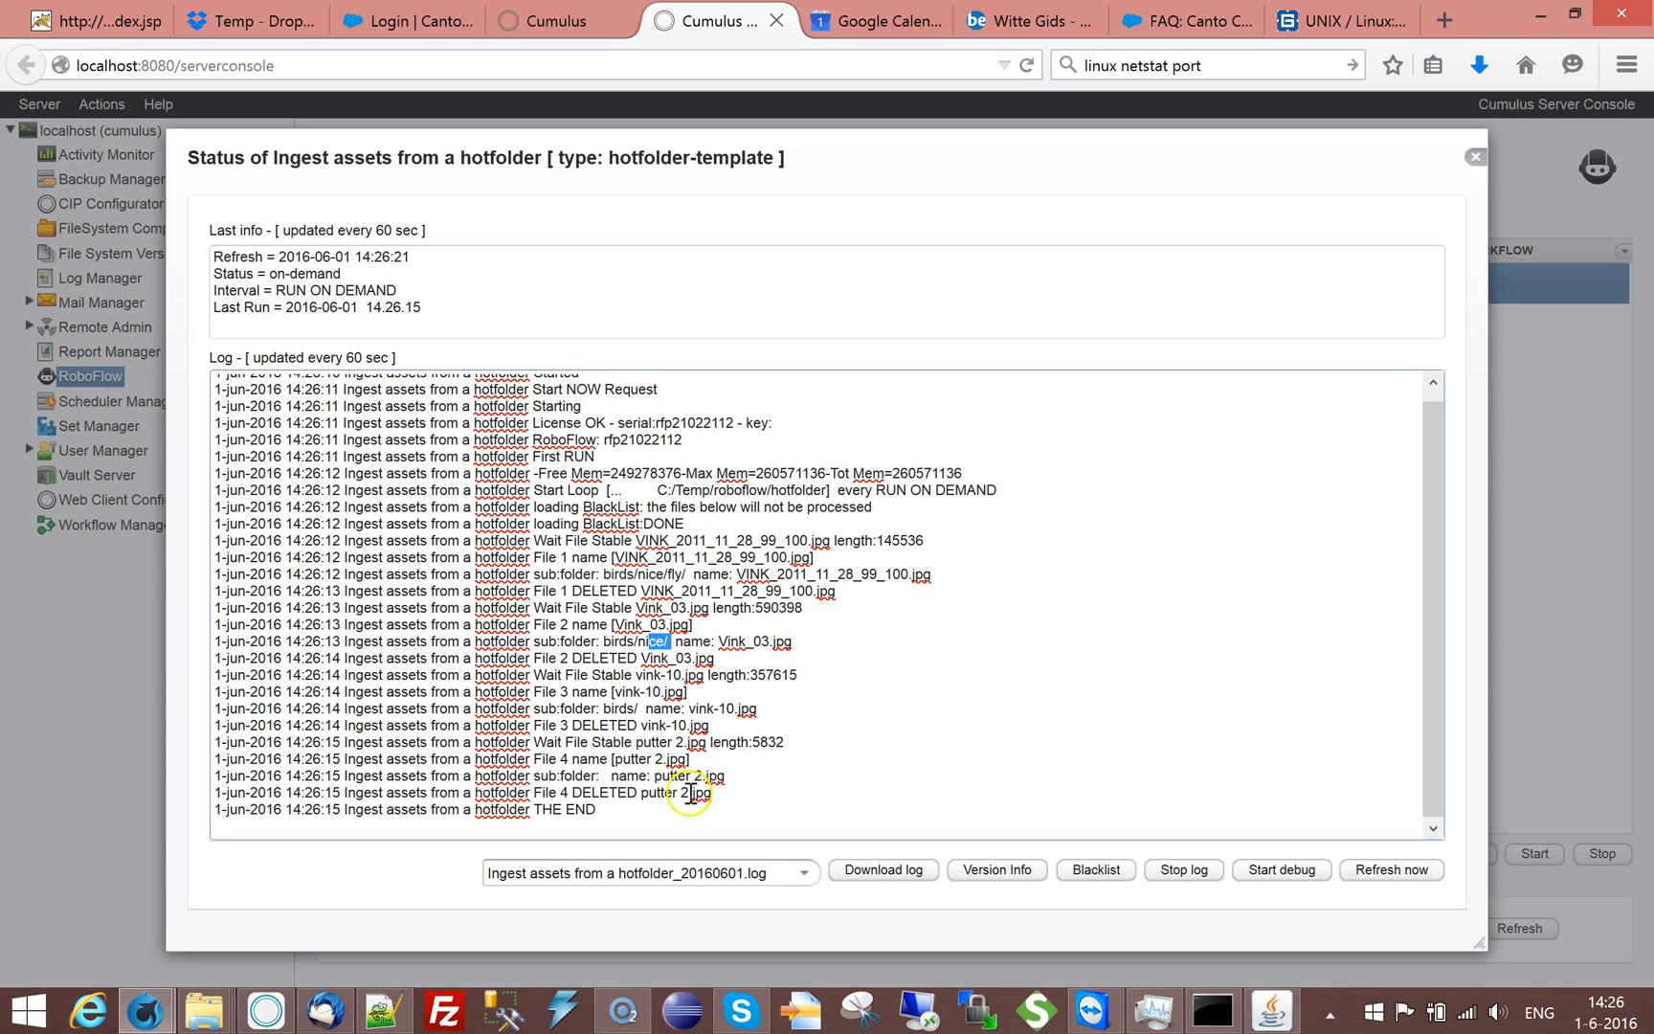
left_click(143, 1022)
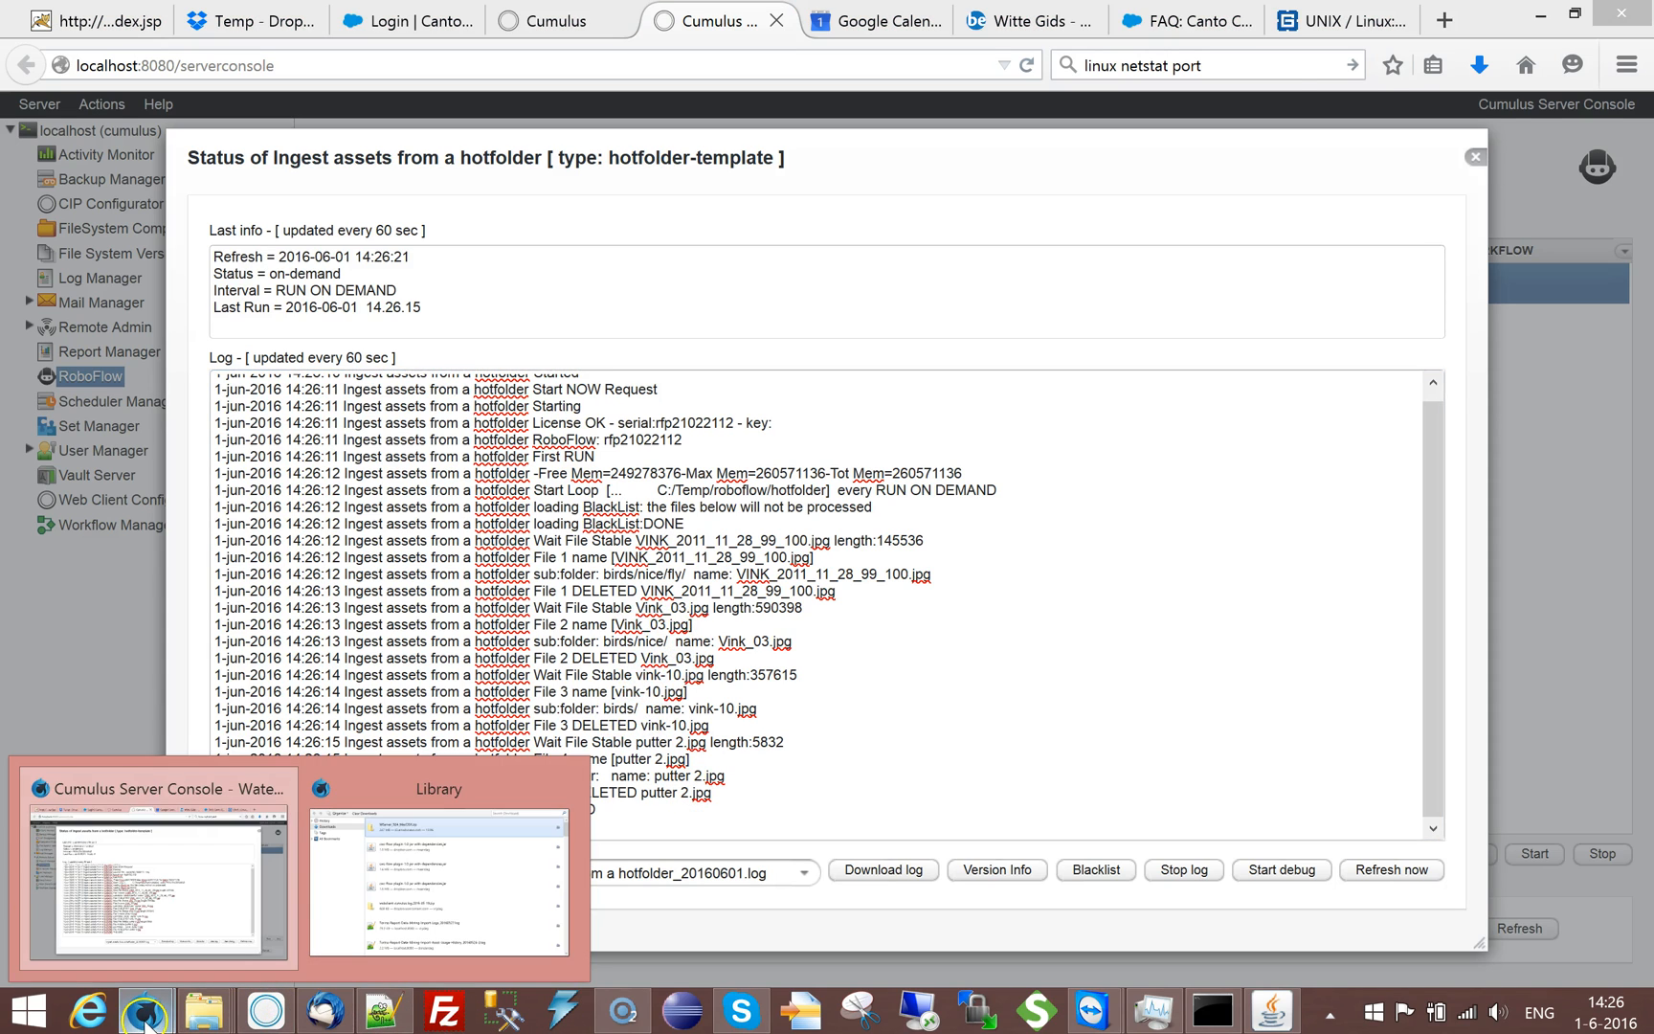
left_click(158, 930)
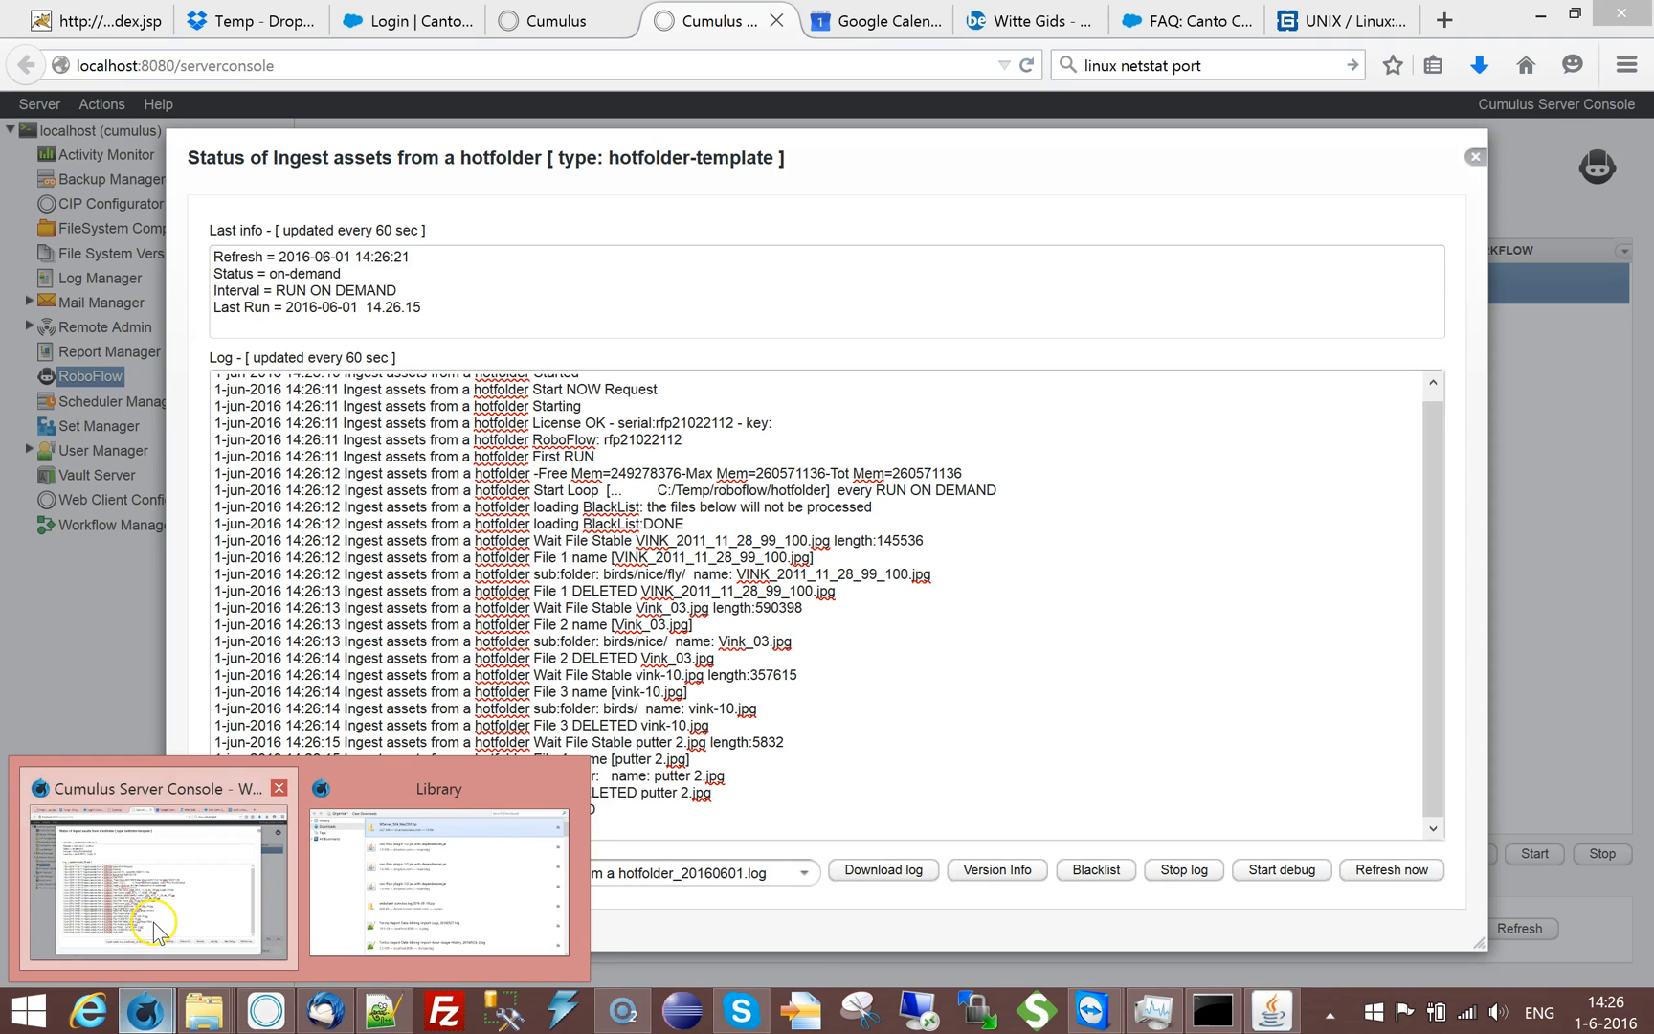
left_click(1475, 156)
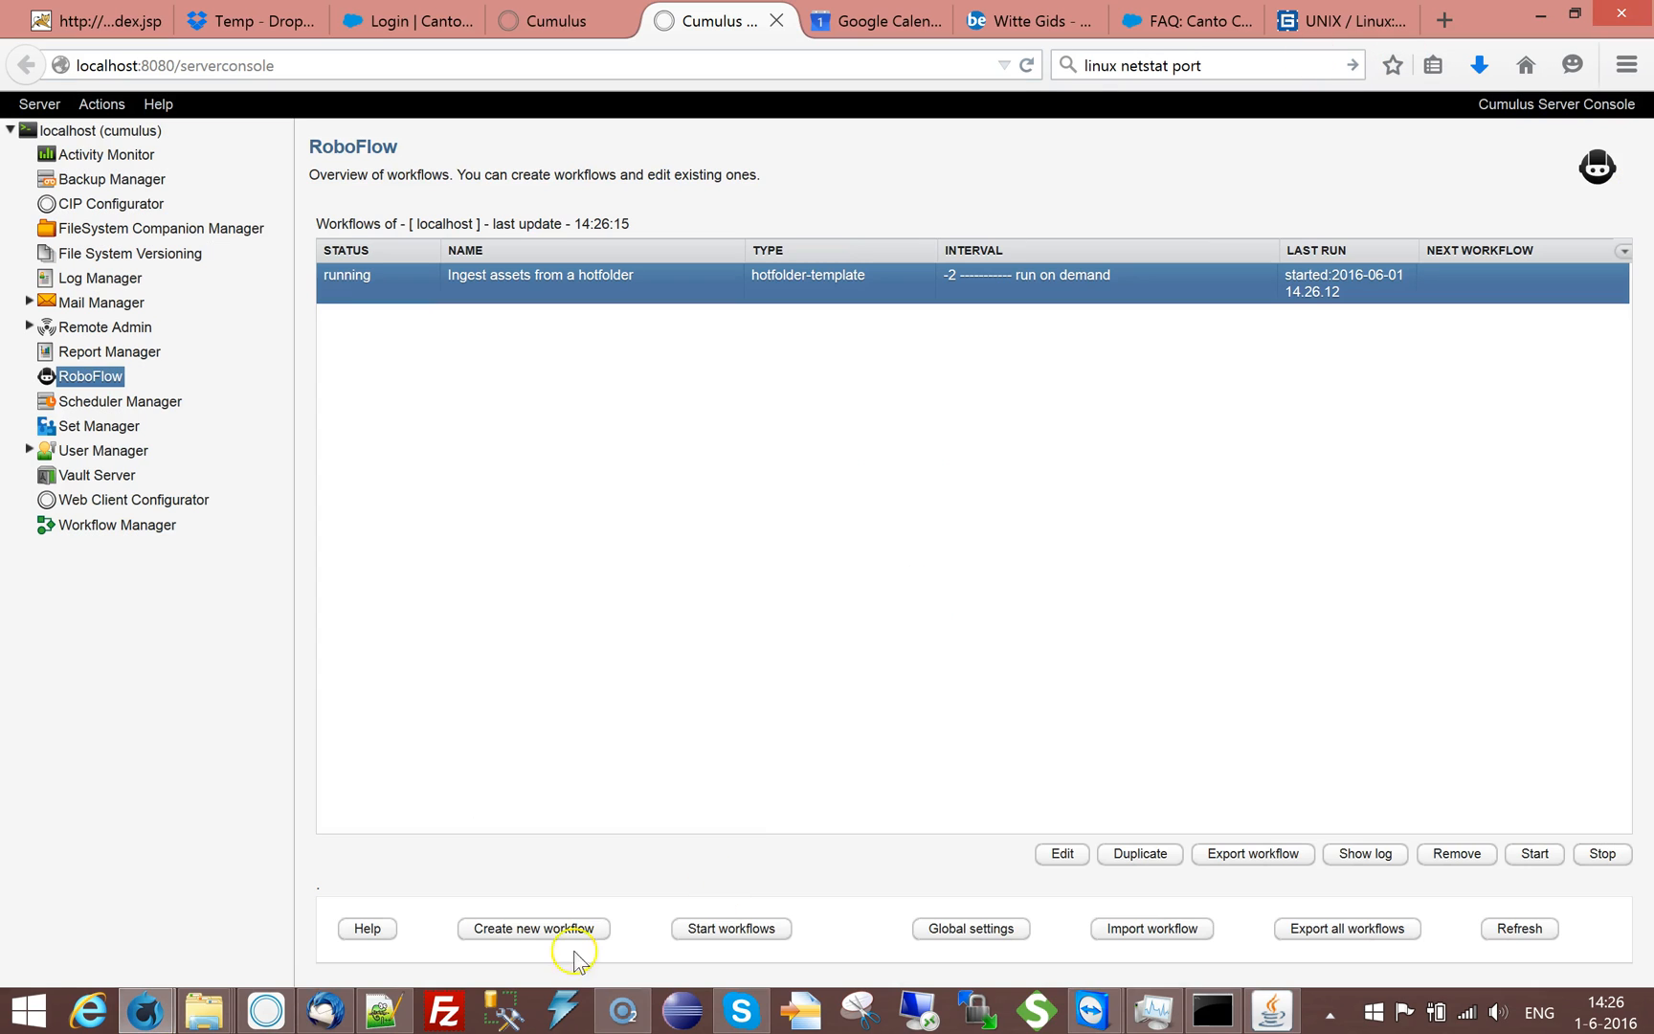
Reload the Sample Catalog records in the Cumulus client and view the asset information of the newly cataloged VINK_2011_11_28_99_100.jpg.
left_click(266, 1010)
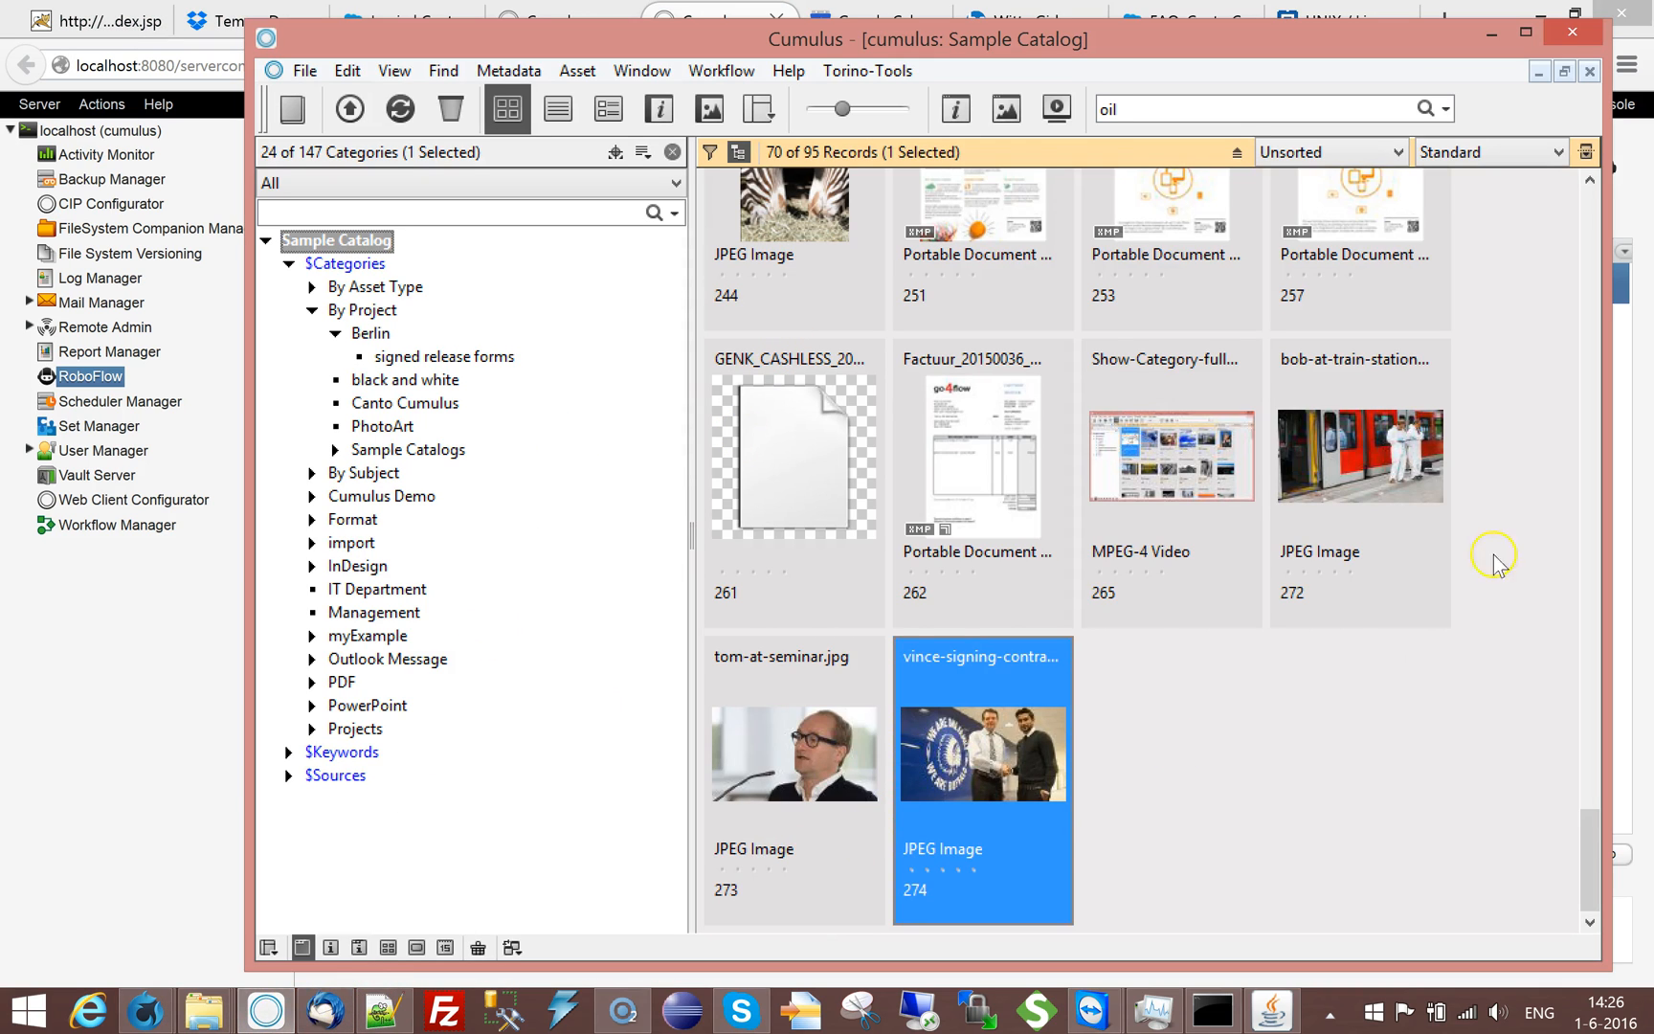
left_click(319, 249)
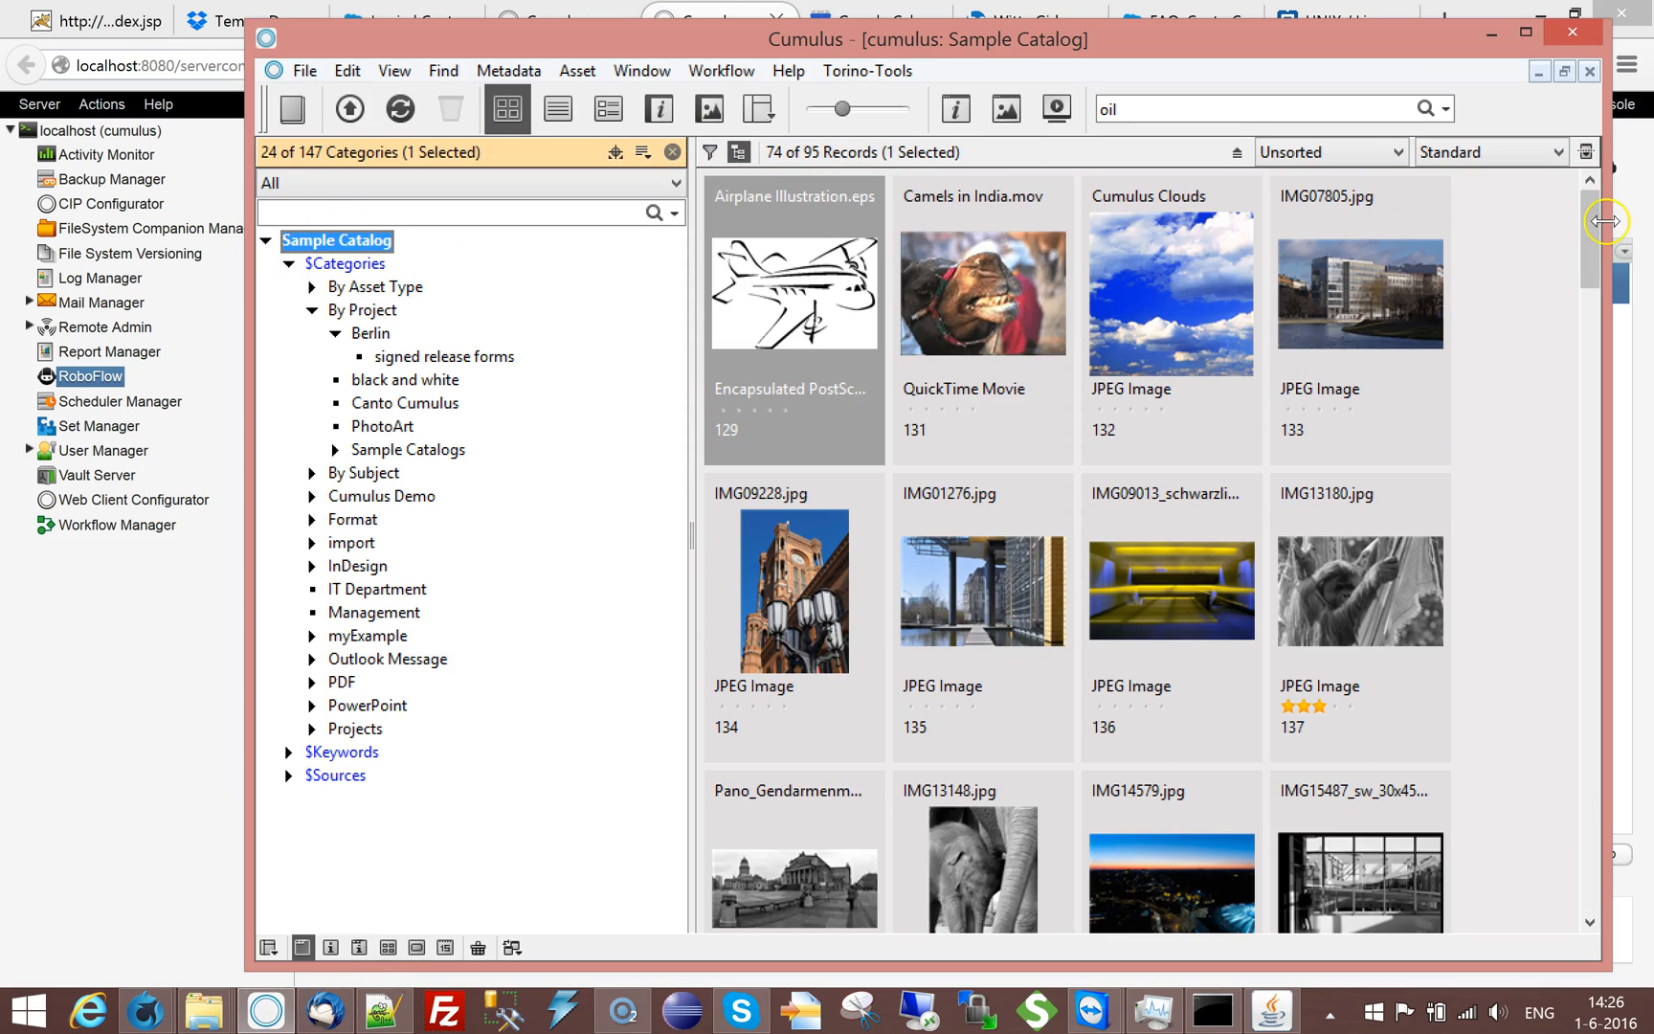
left_click_drag(1581, 239, 1592, 942)
double_click(1142, 528)
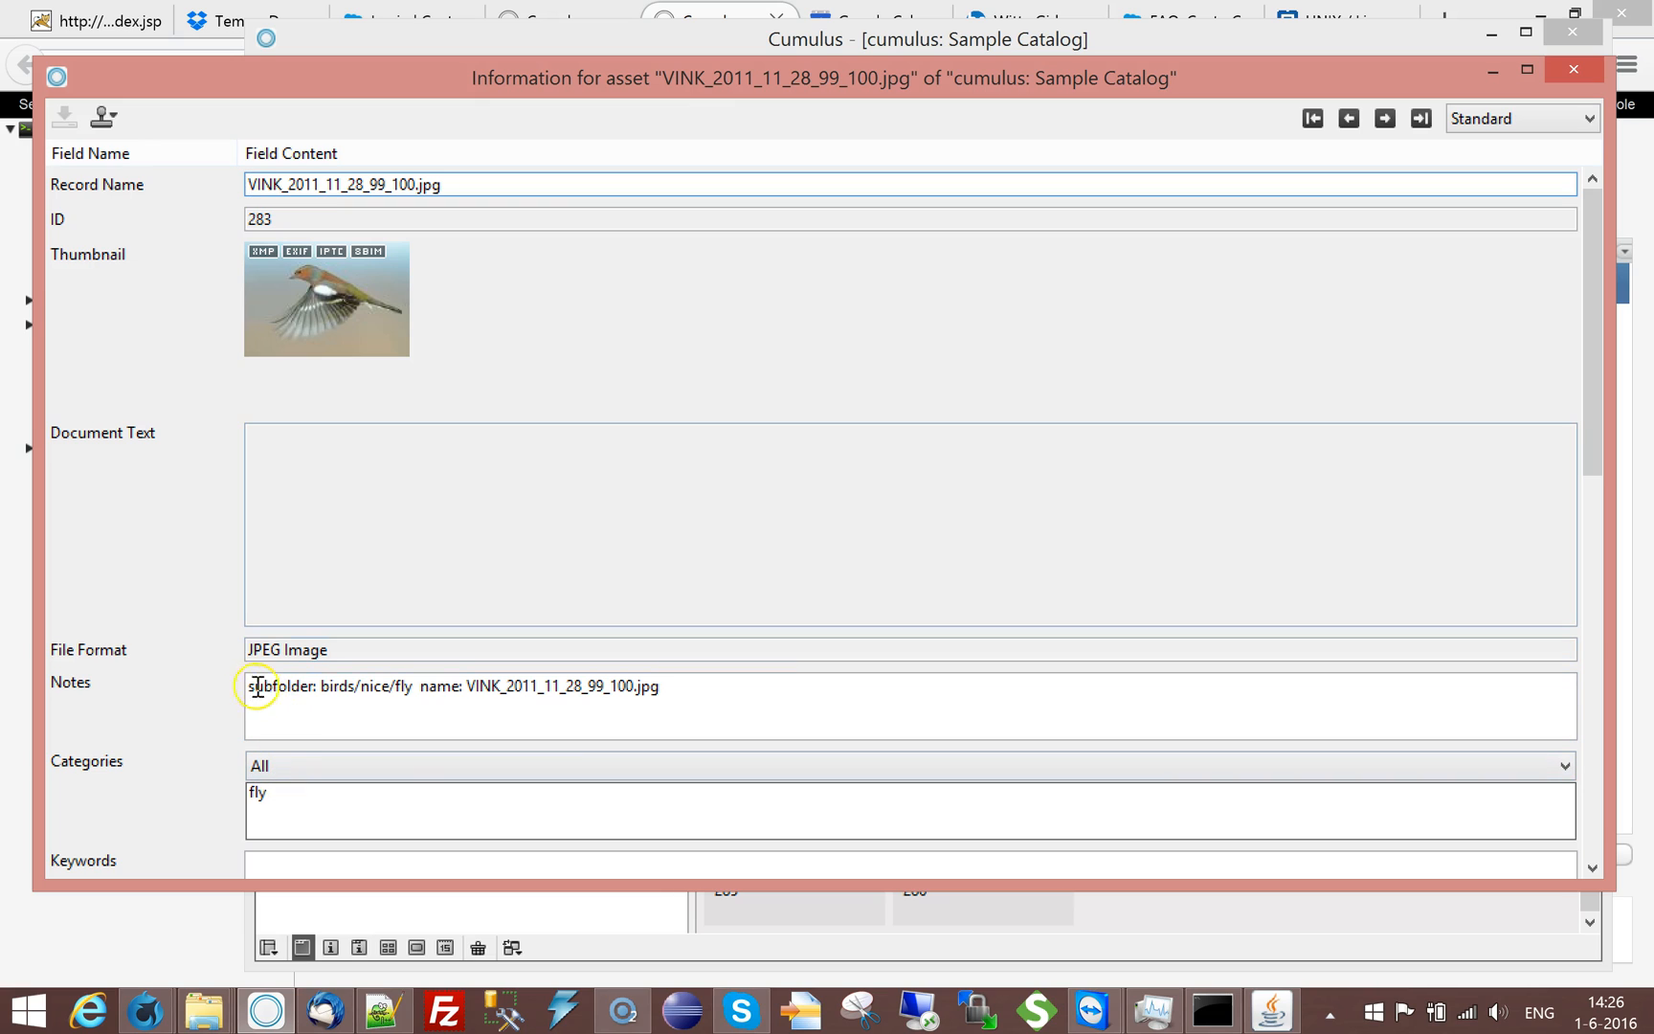
Check the Notes and Categories of each newly cataloged record through putter 2.jpg, and close the asset information.
left_click_drag(410, 686, 419, 686)
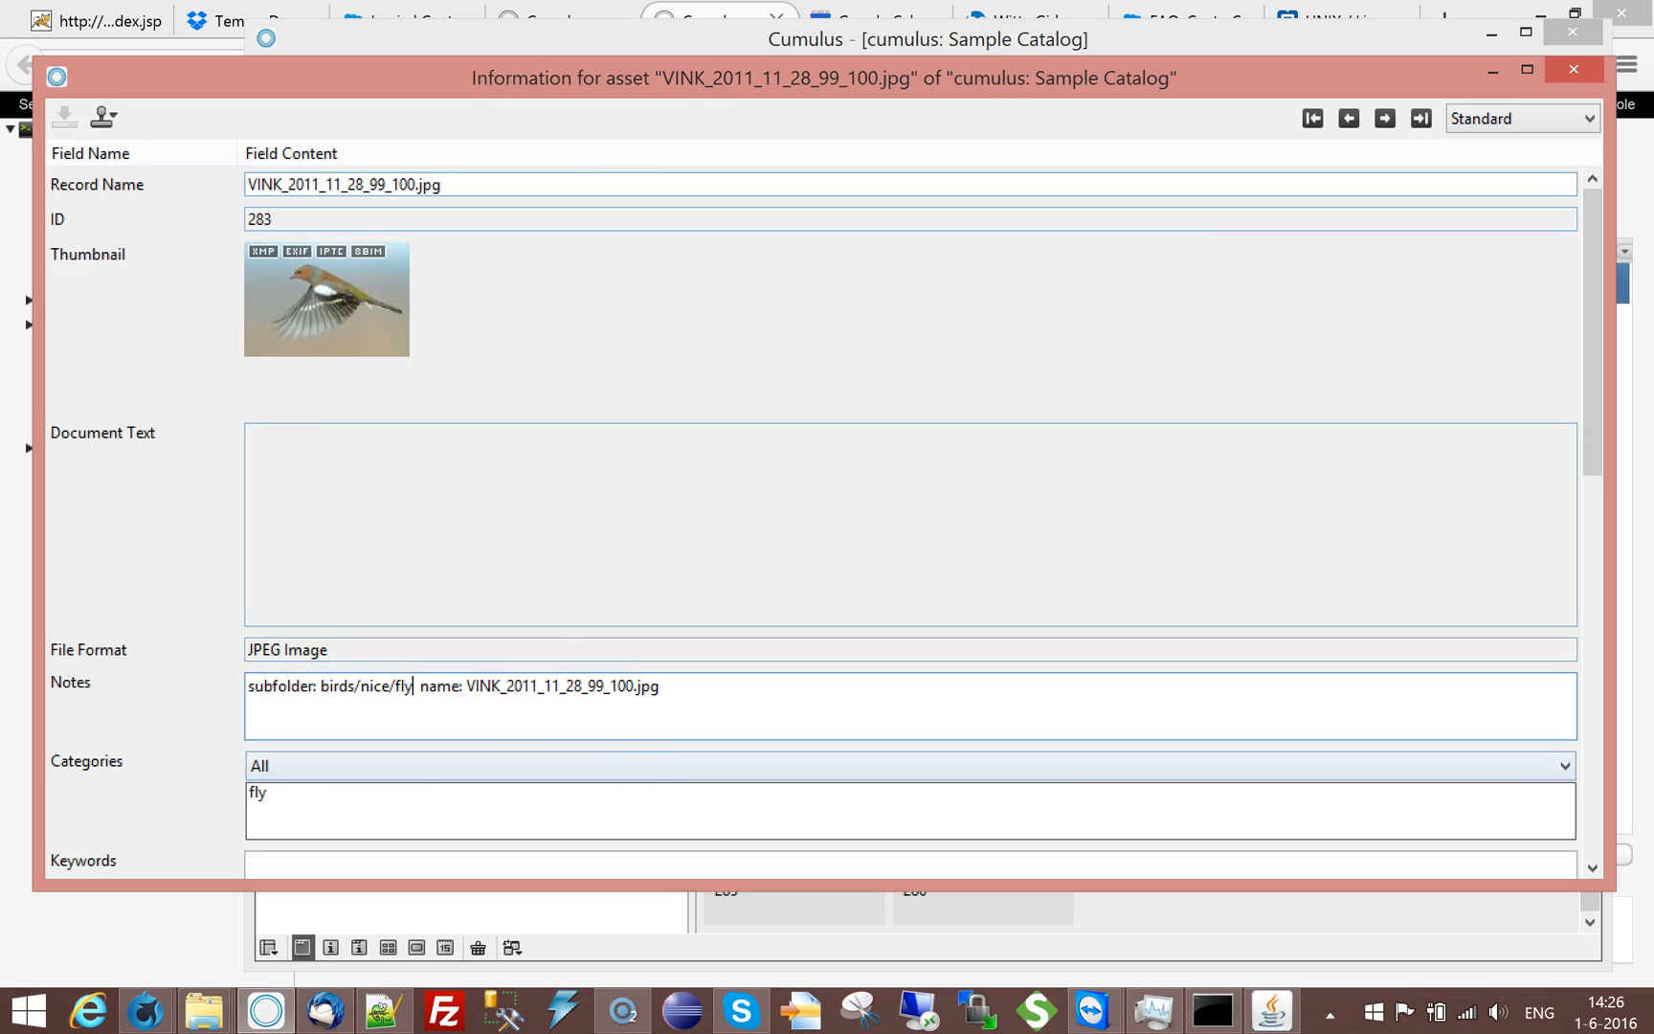
left_click(1384, 118)
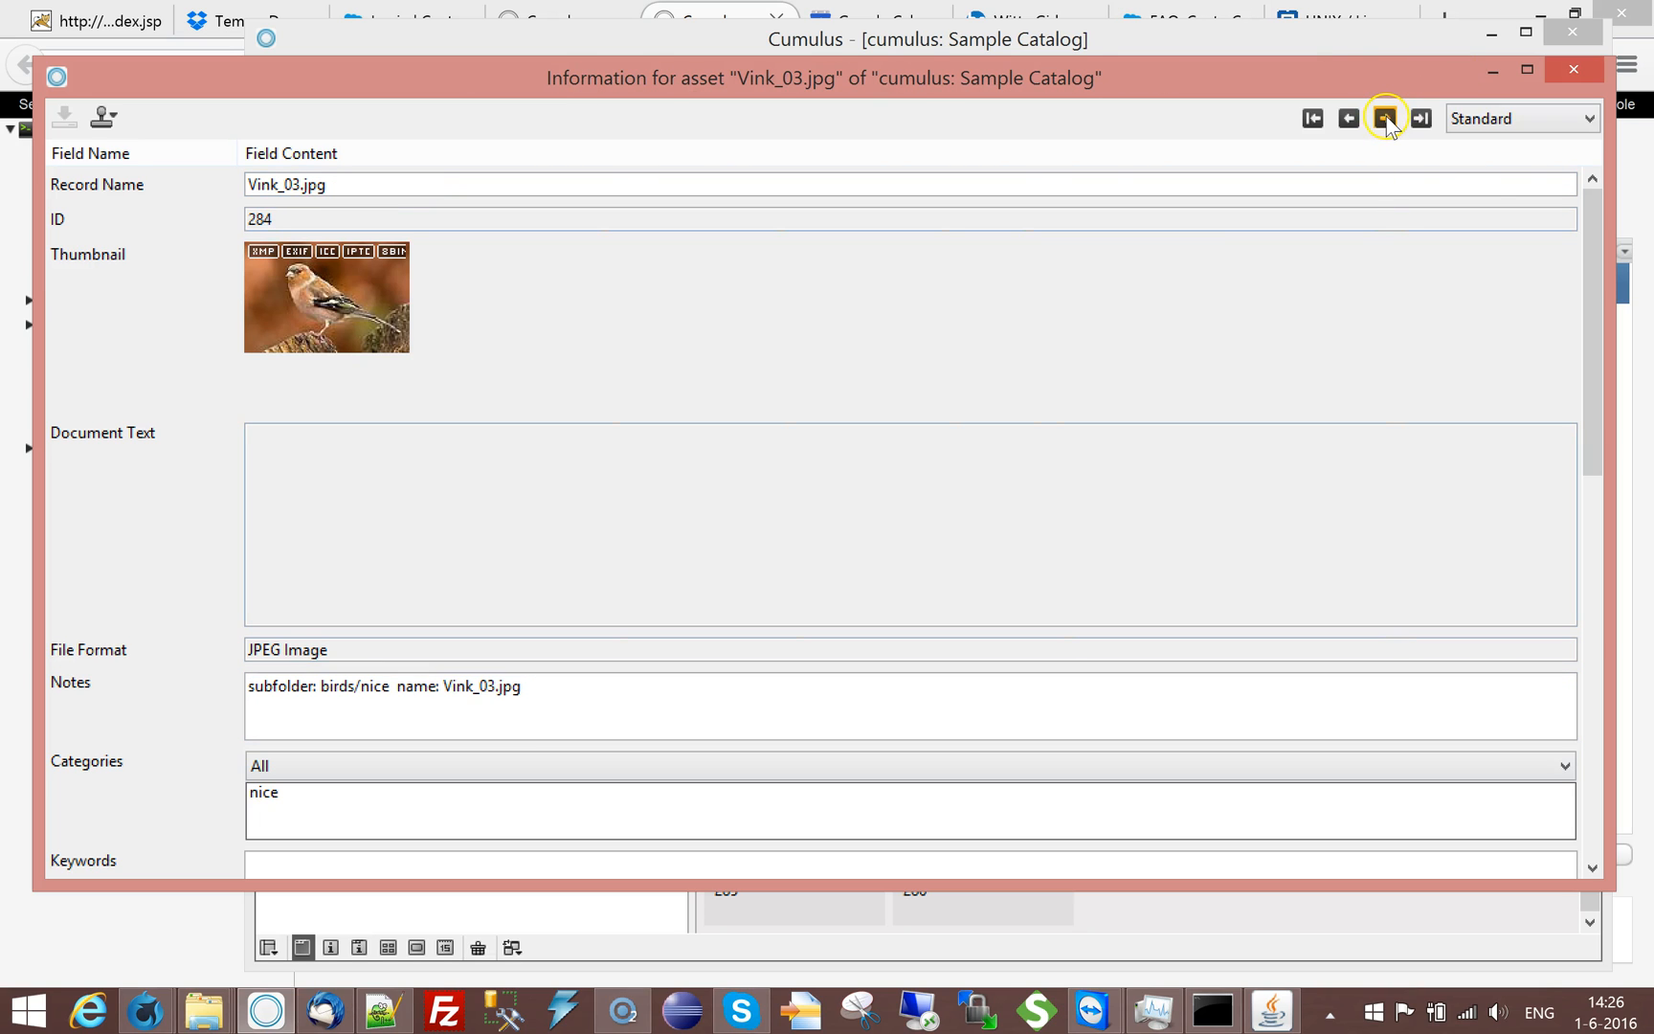
left_click(1384, 118)
left_click(1384, 117)
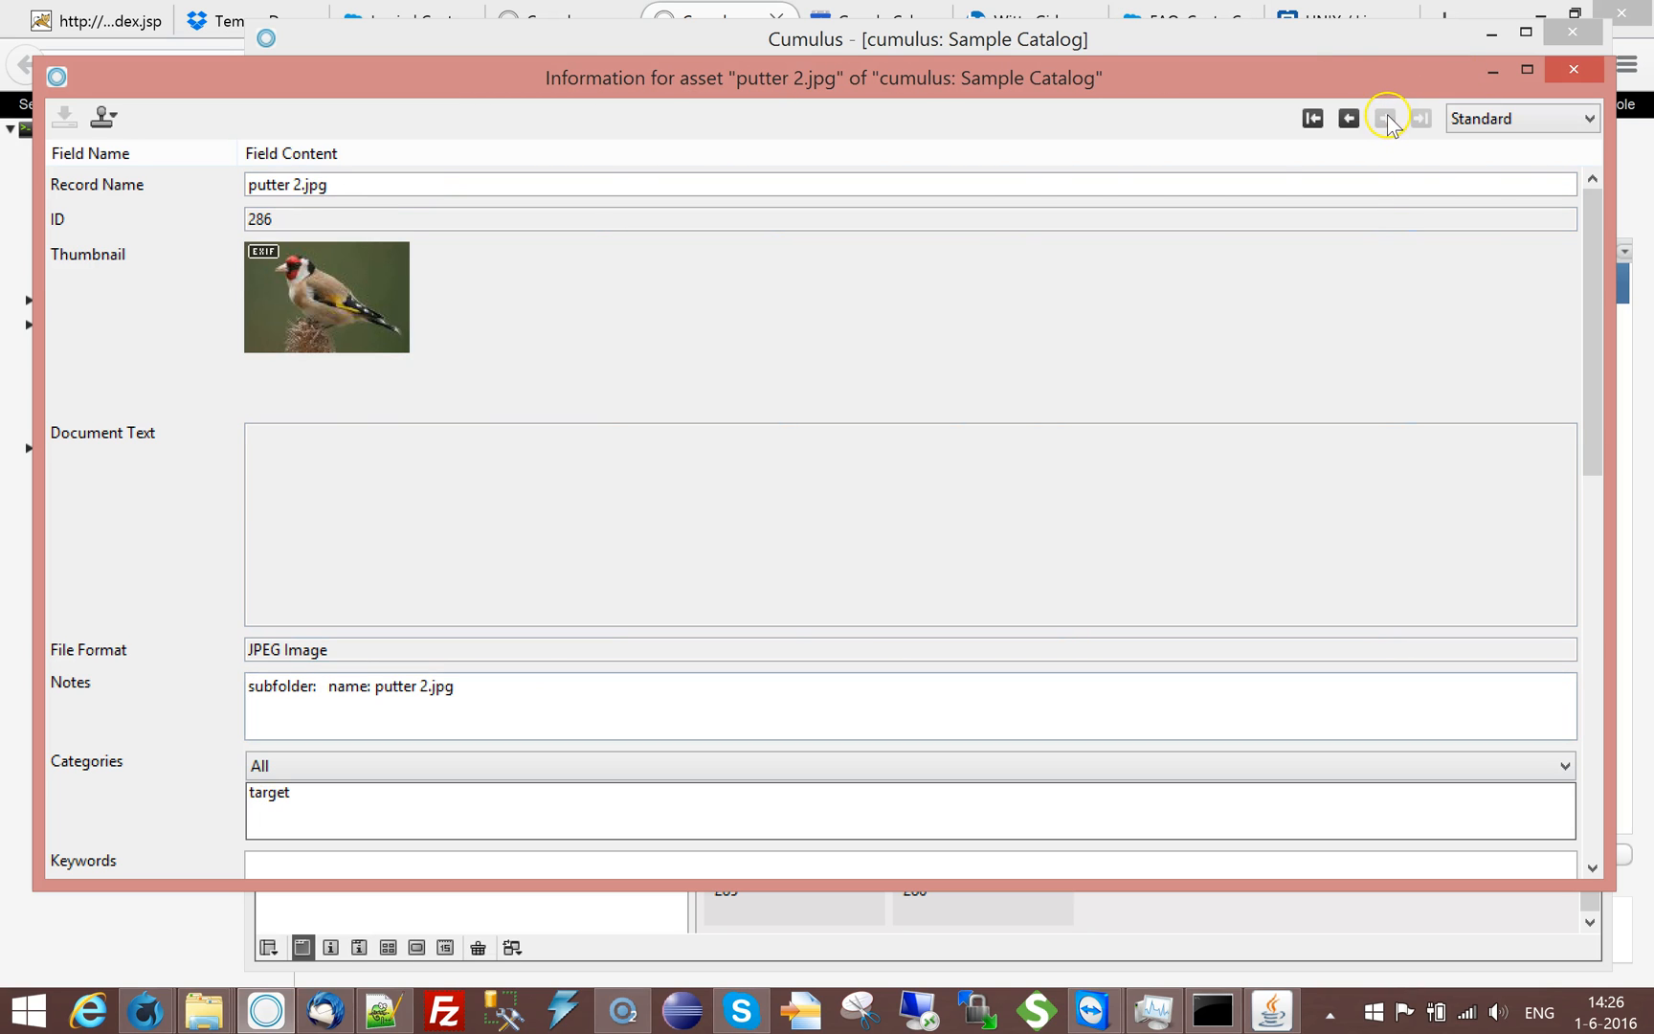
left_click(1573, 69)
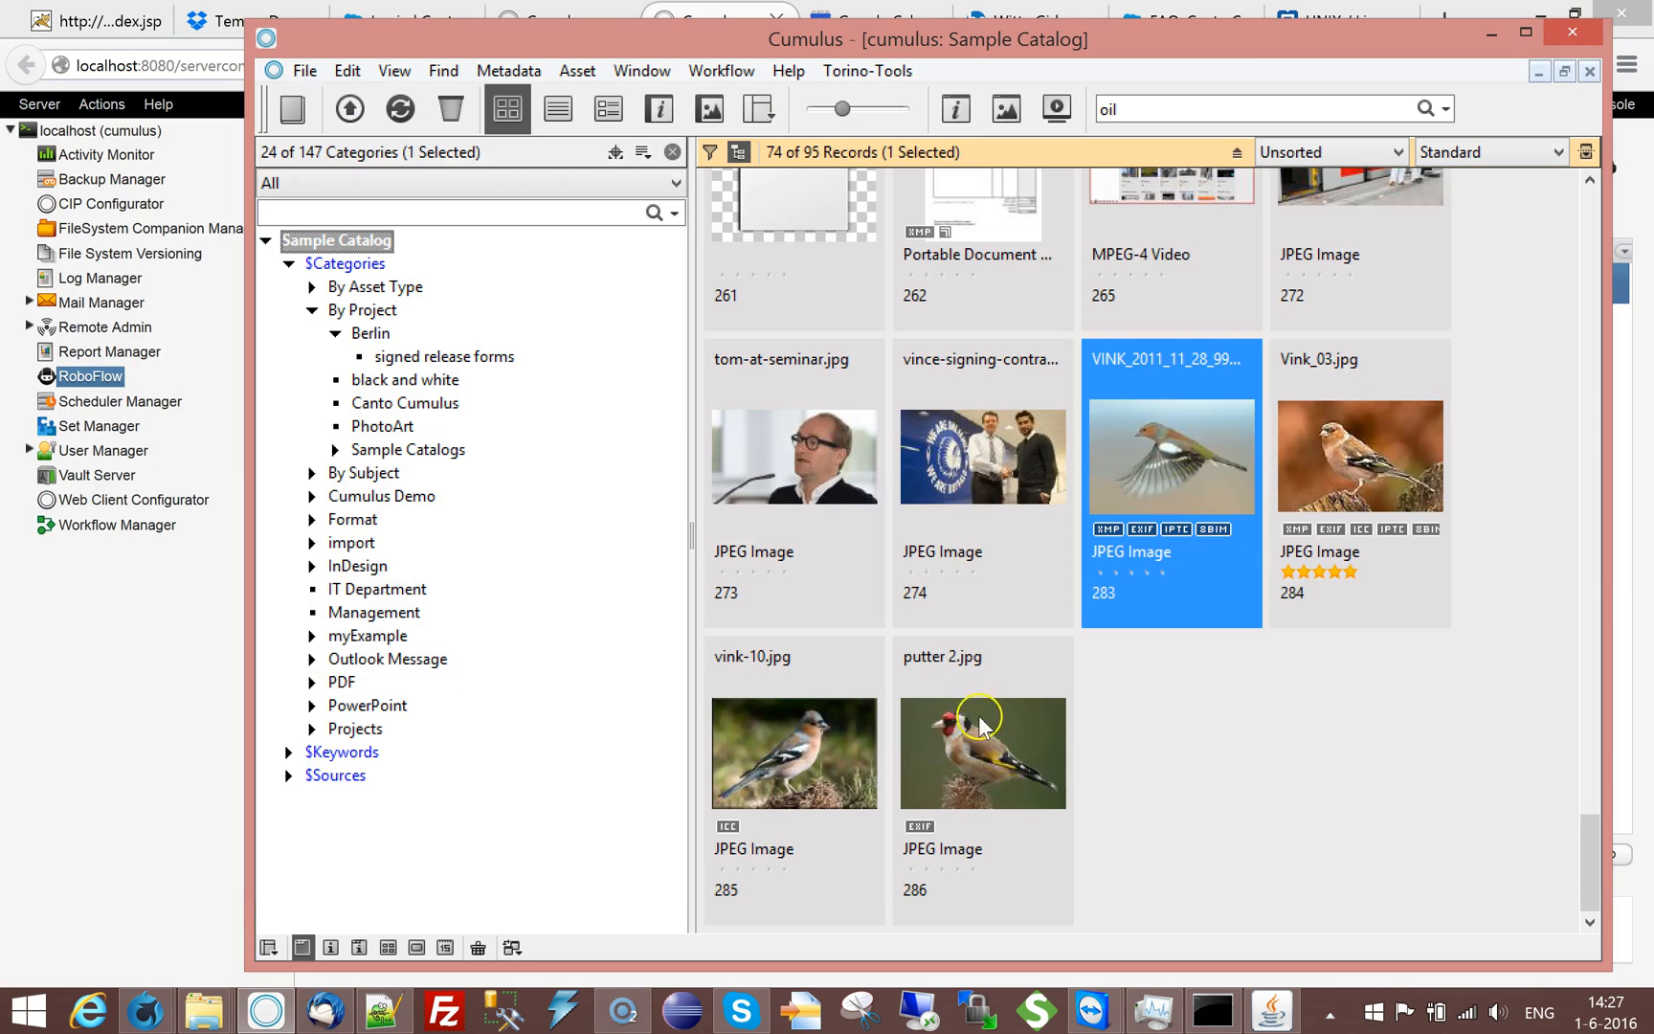
Show the file location of the VINK_2011_11_28_99_100.jpg record, check its folder path, and close the folder window.
right_click(1175, 479)
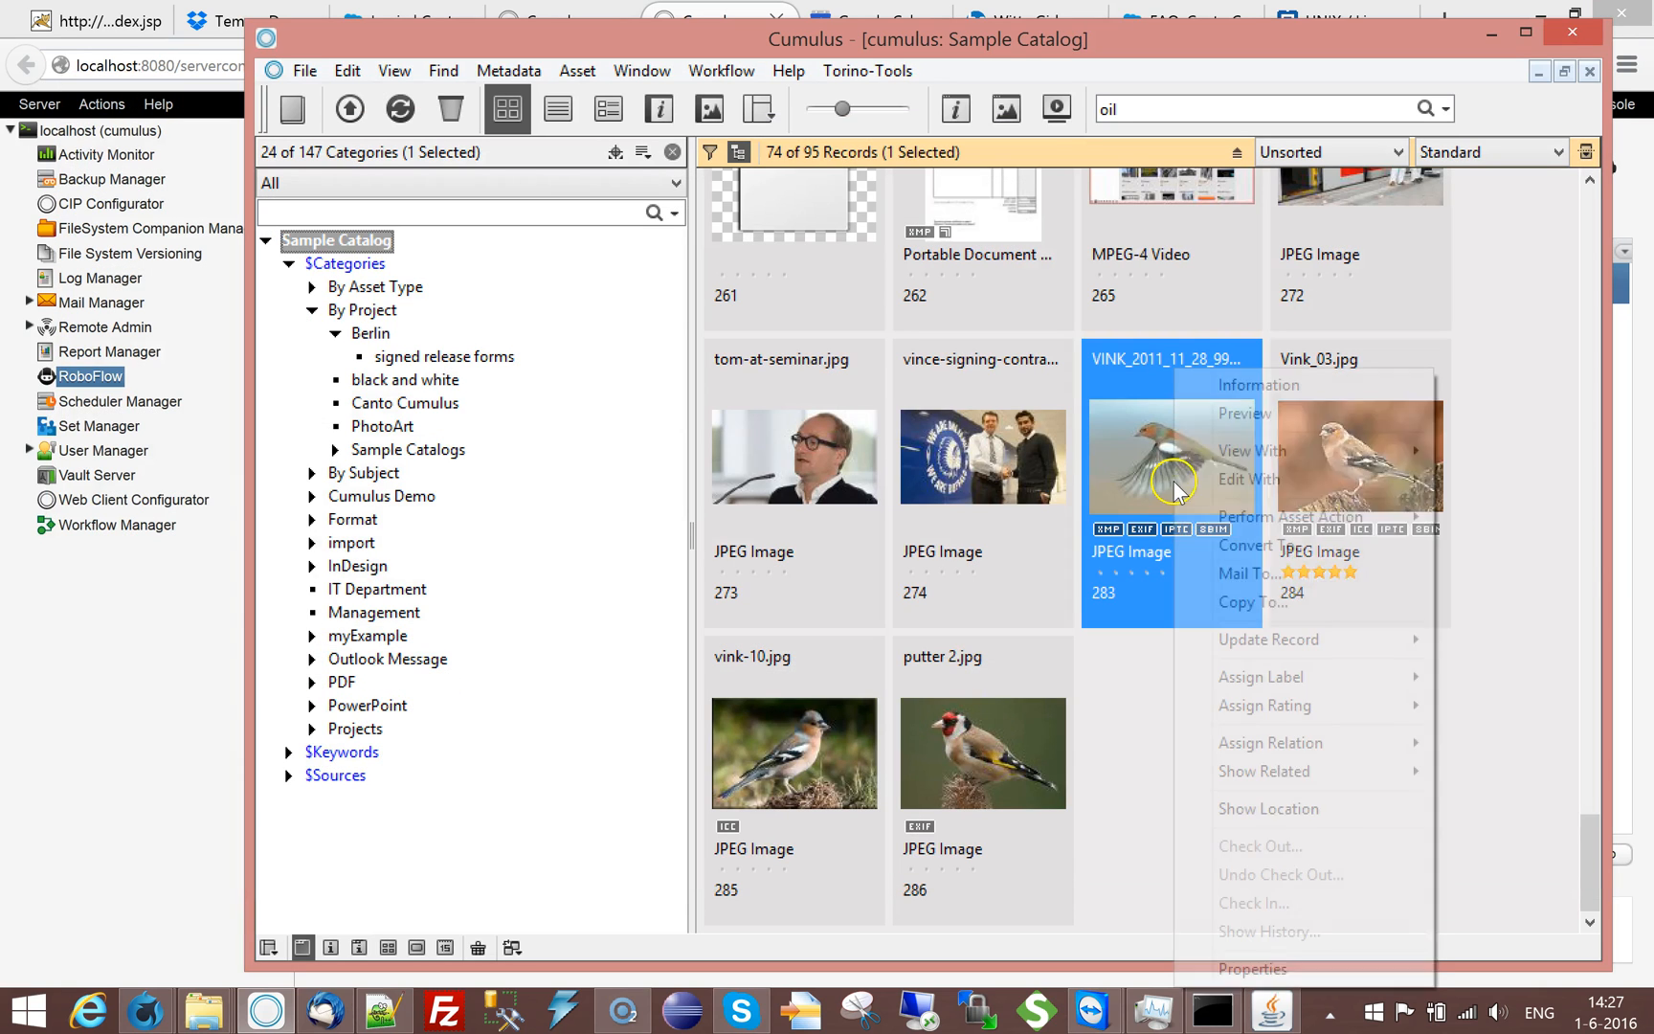
left_click(1269, 809)
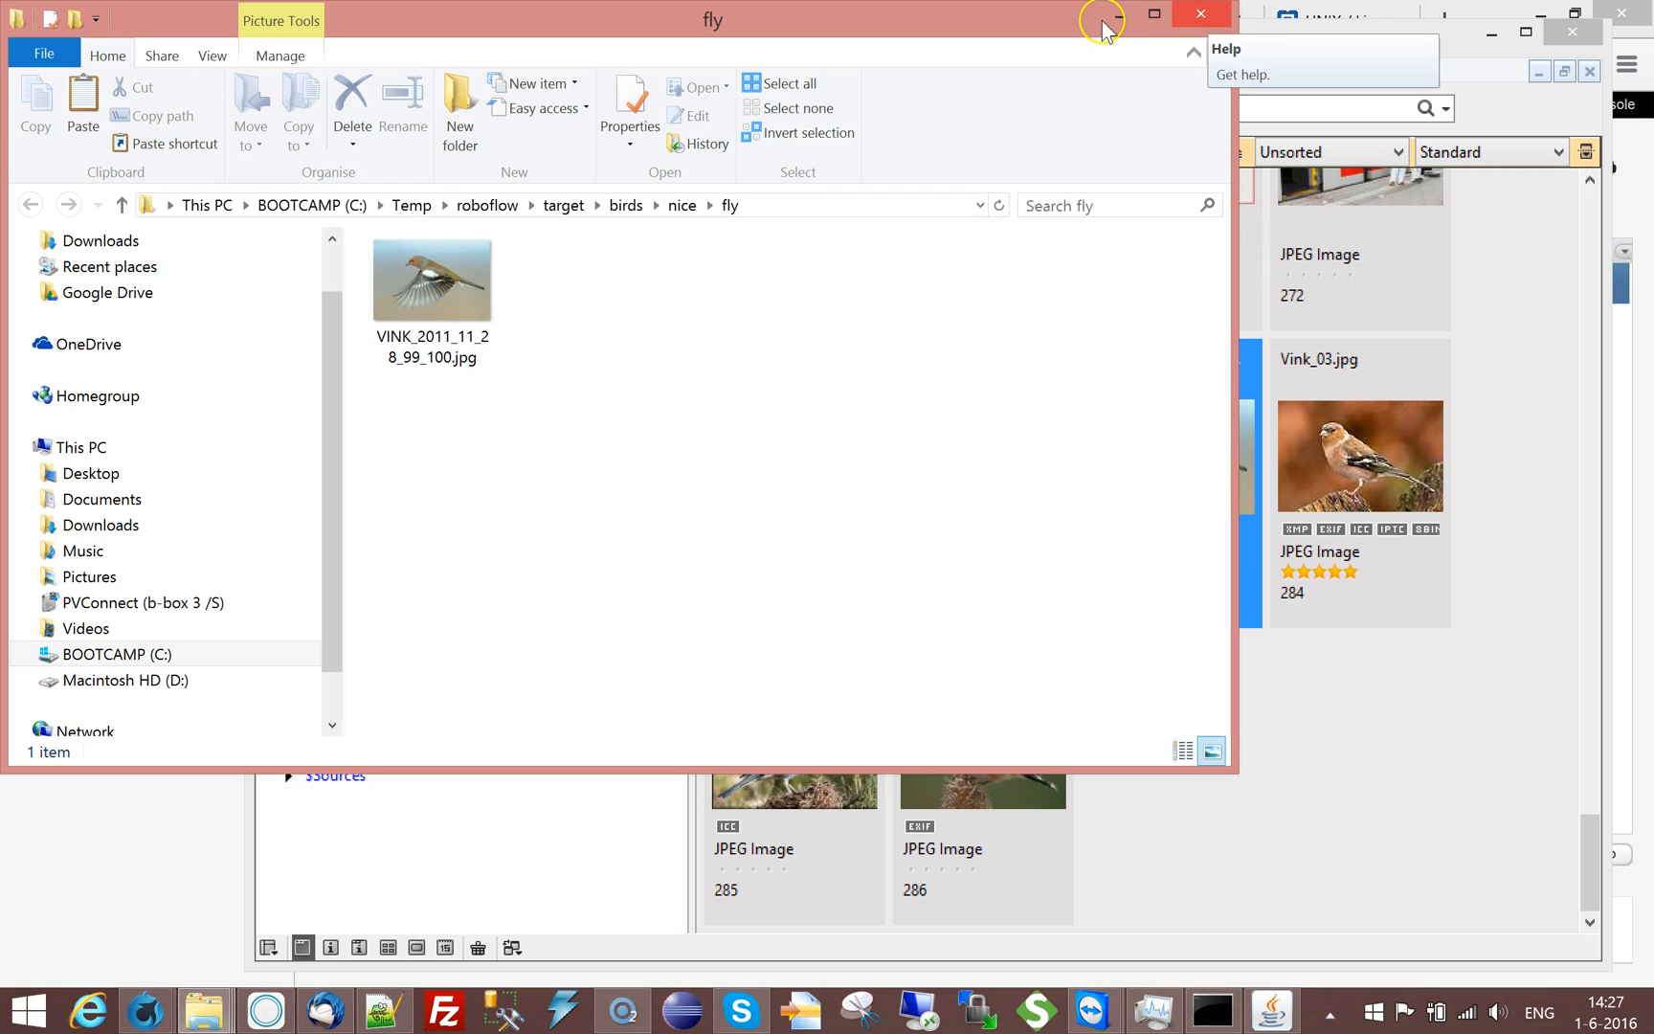
left_click(1199, 17)
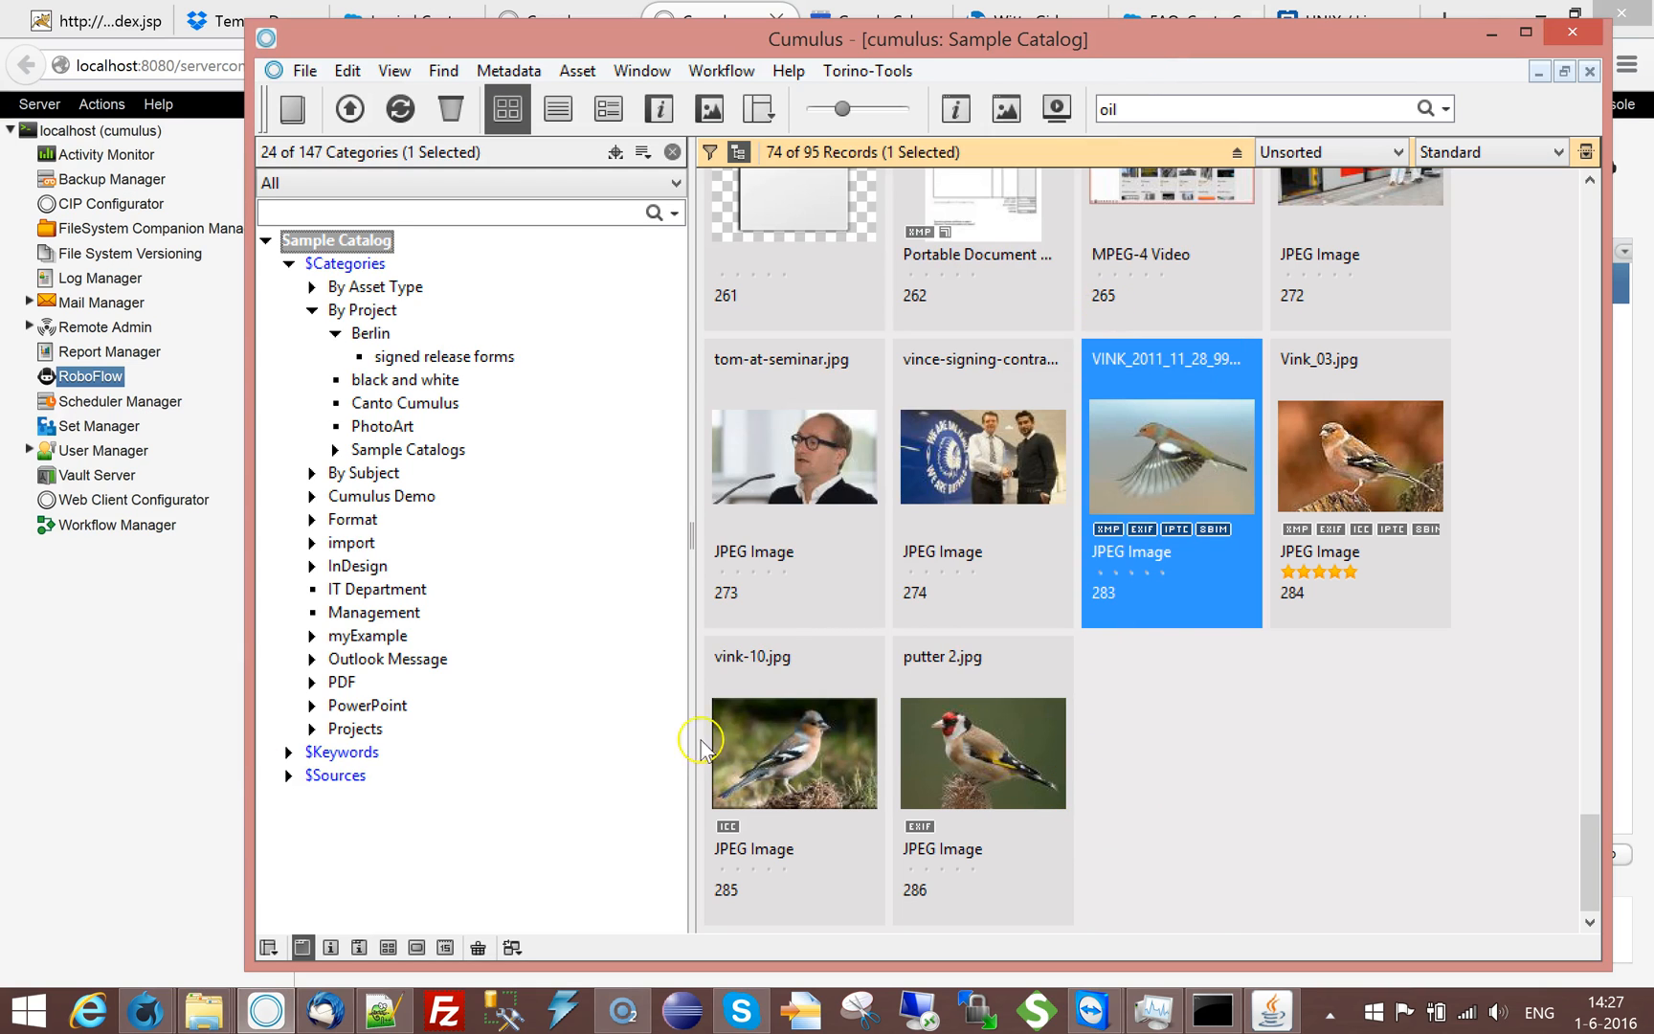
Review the parameters of the "Ingest assets from a hotfolder" workflow and its open-catalog action in the Server Console, leaving the action unchanged.
left_click(53, 752)
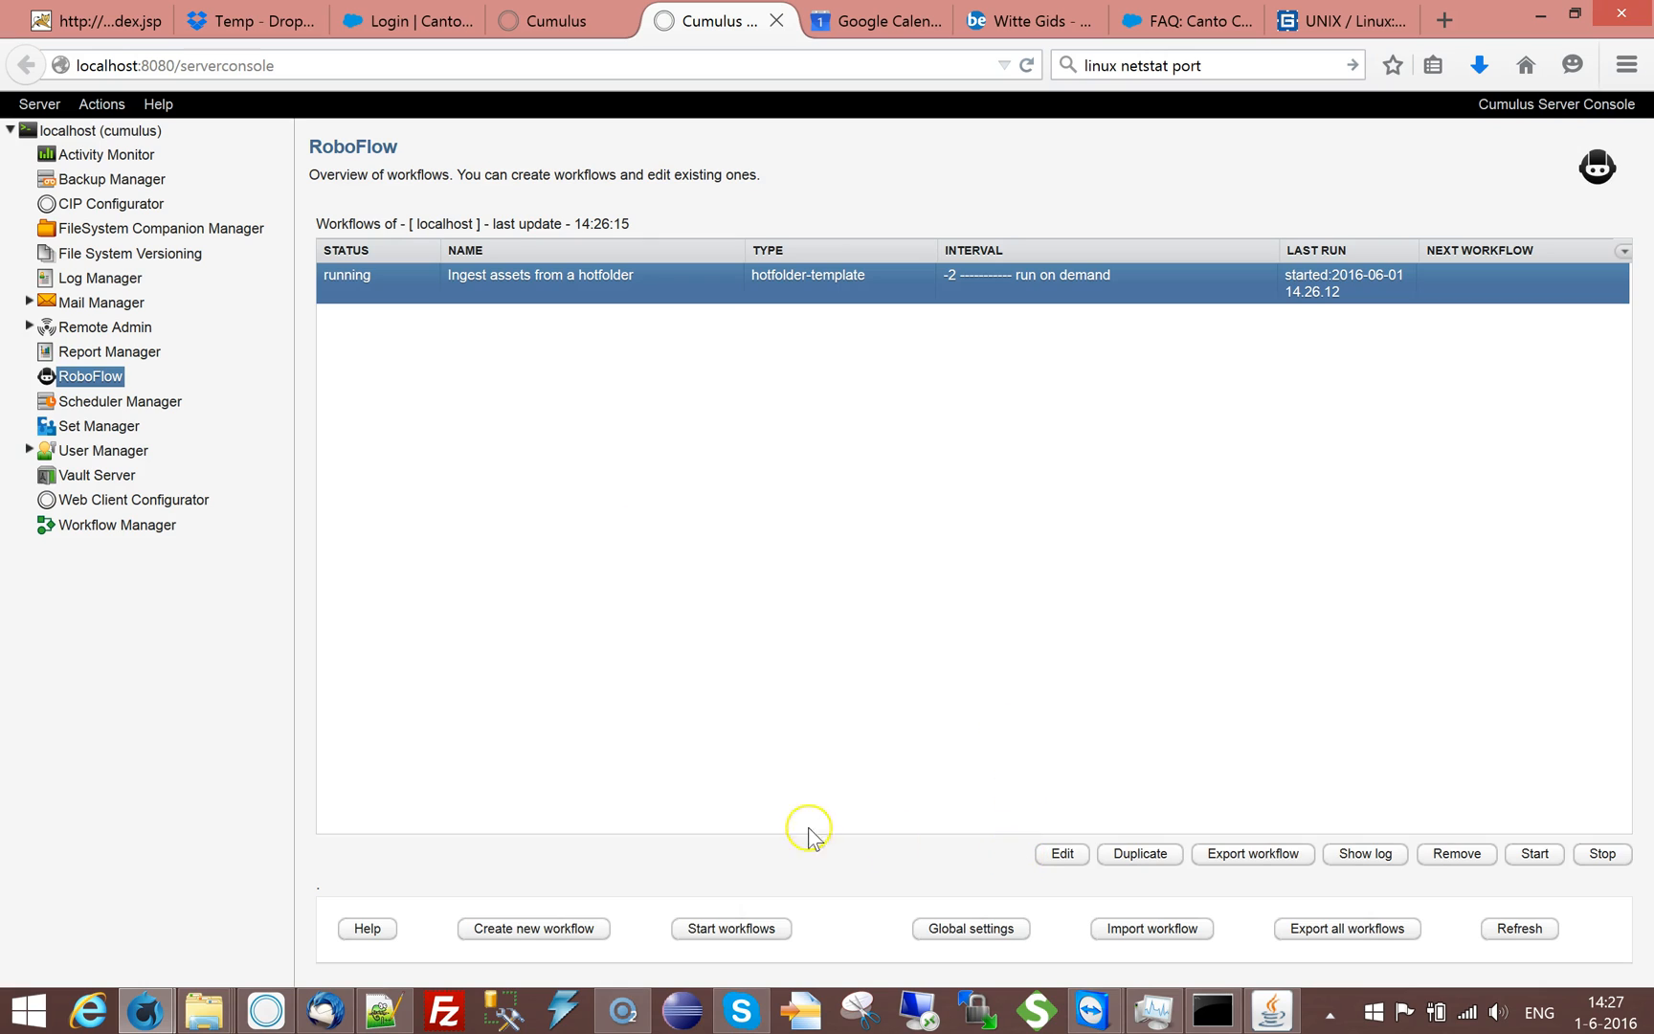
left_click(1061, 853)
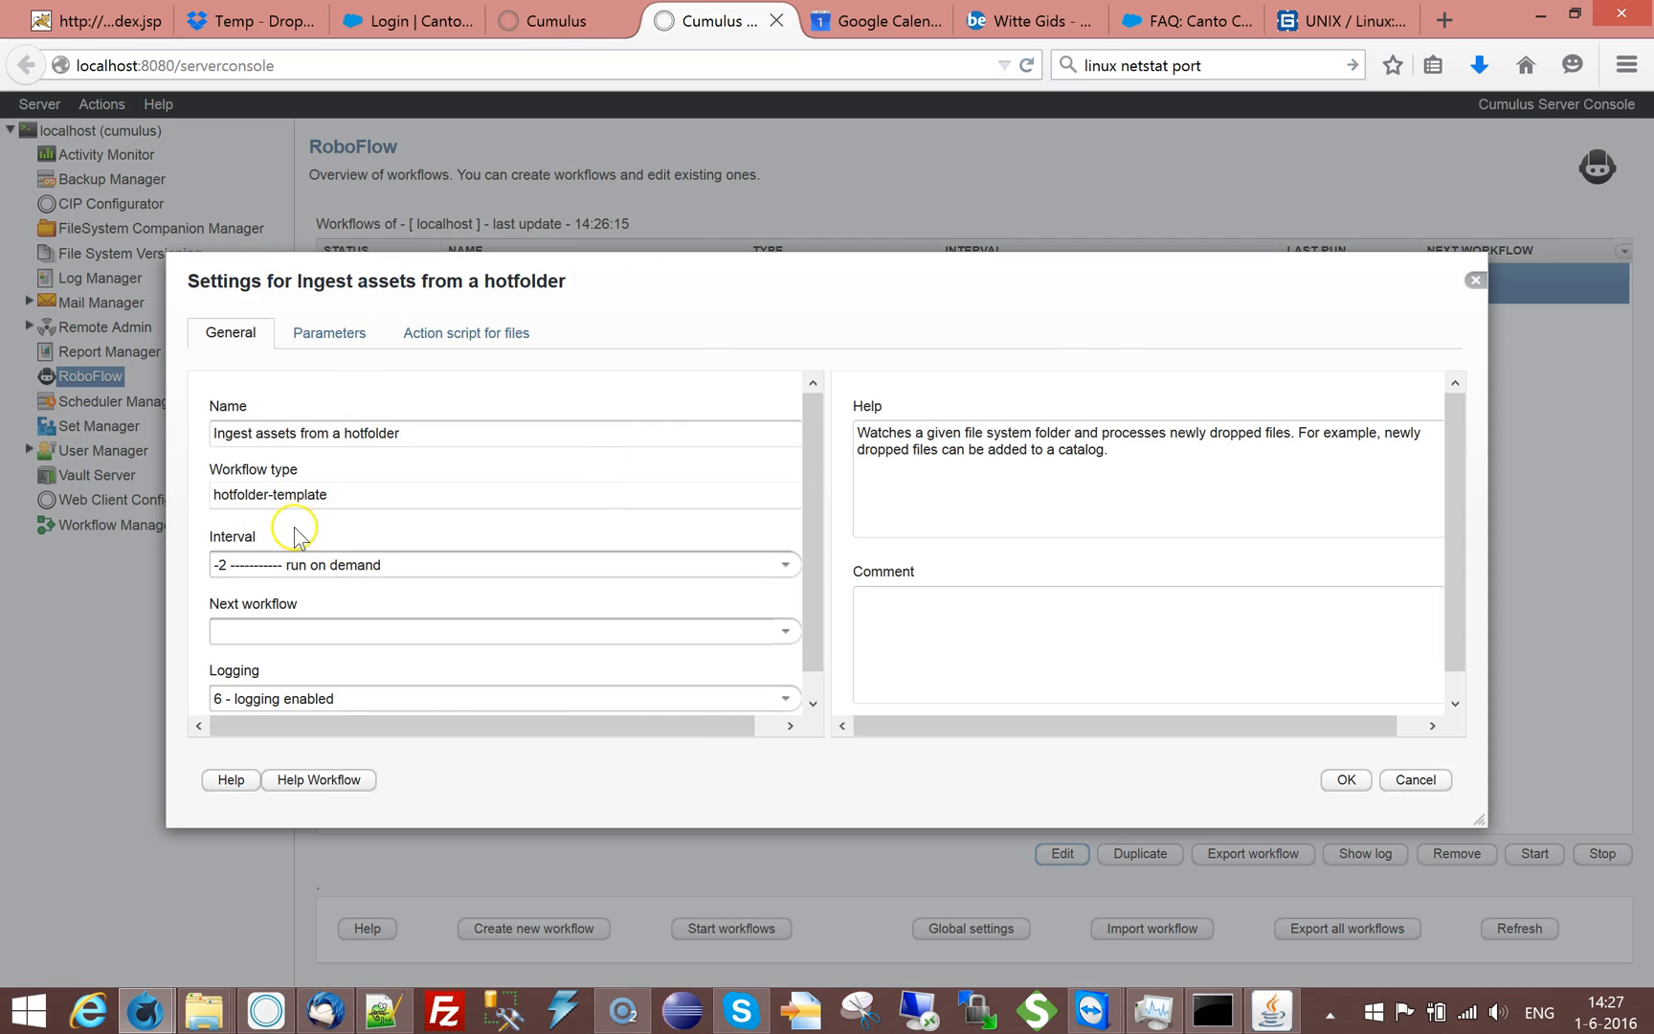
left_click(330, 333)
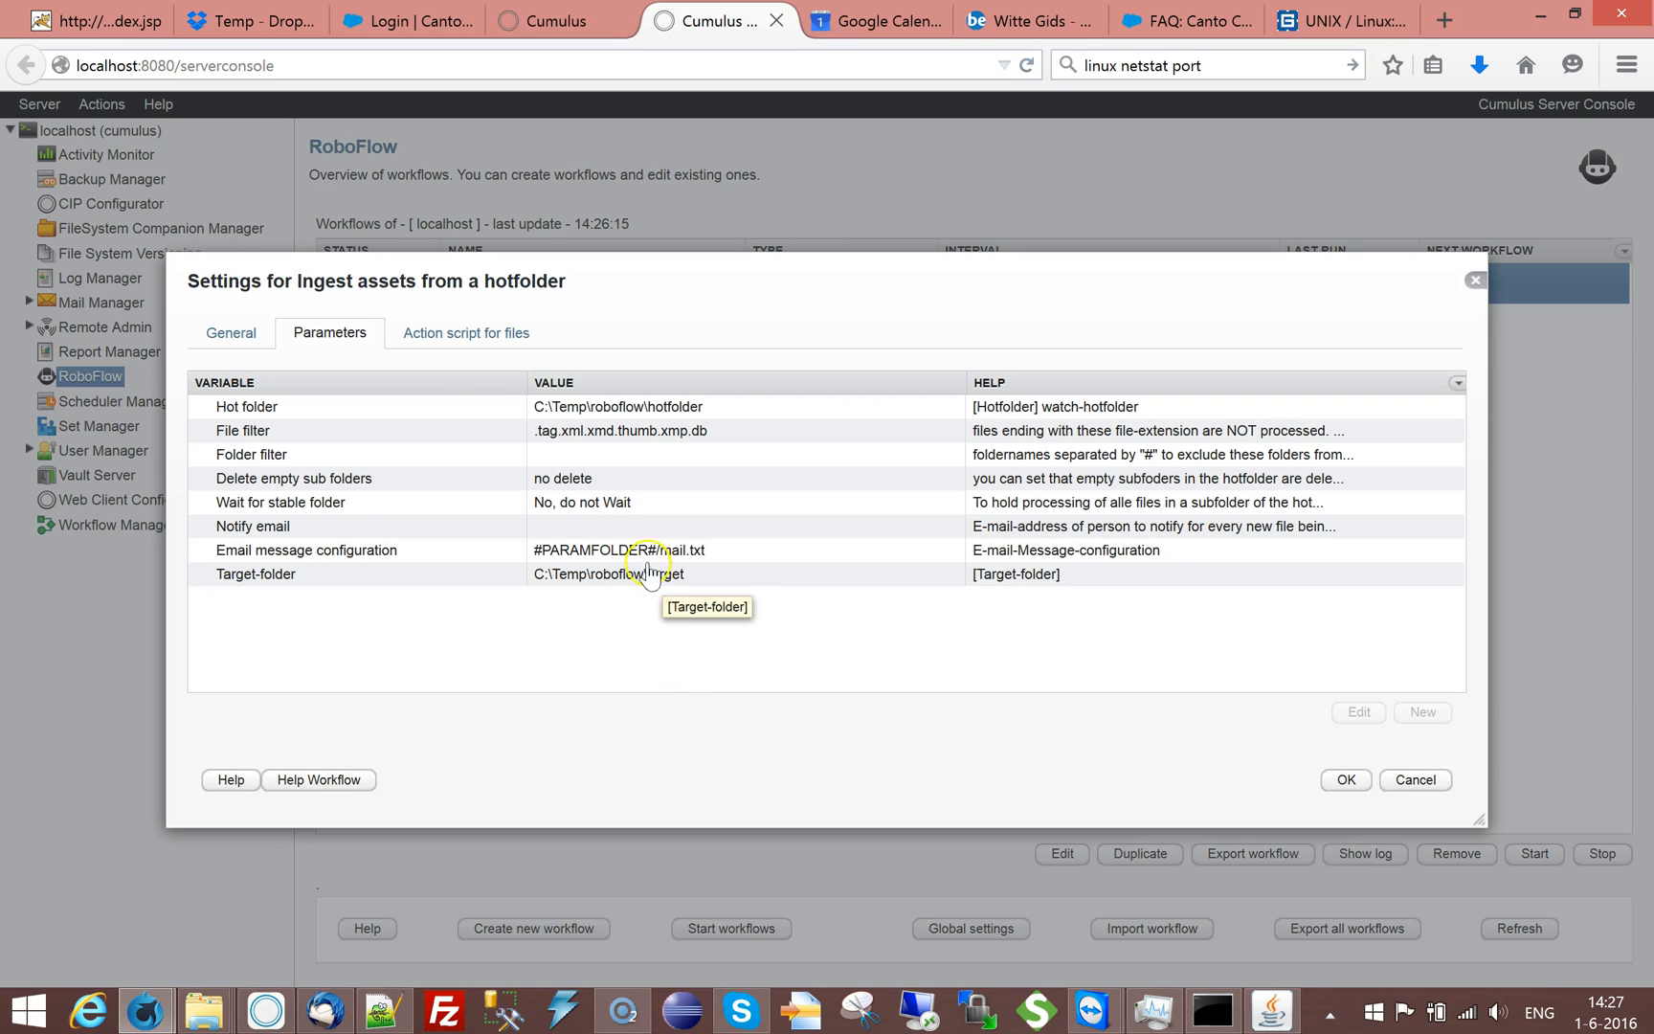
left_click(226, 574)
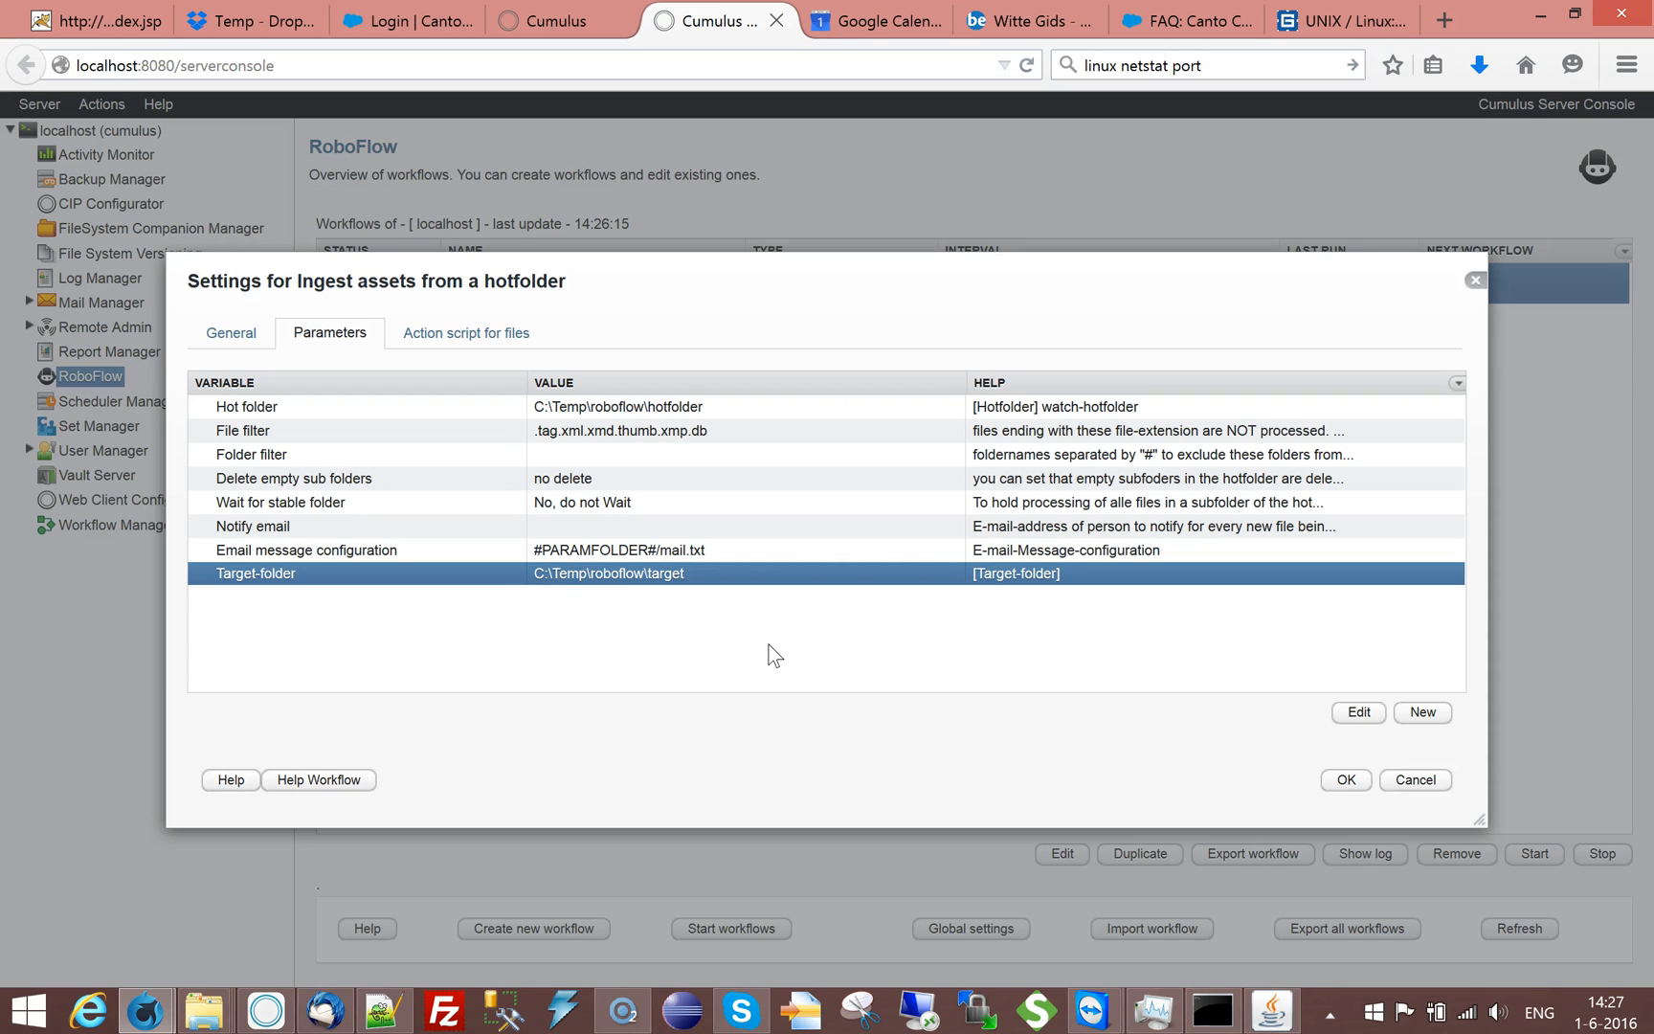
left_click(450, 344)
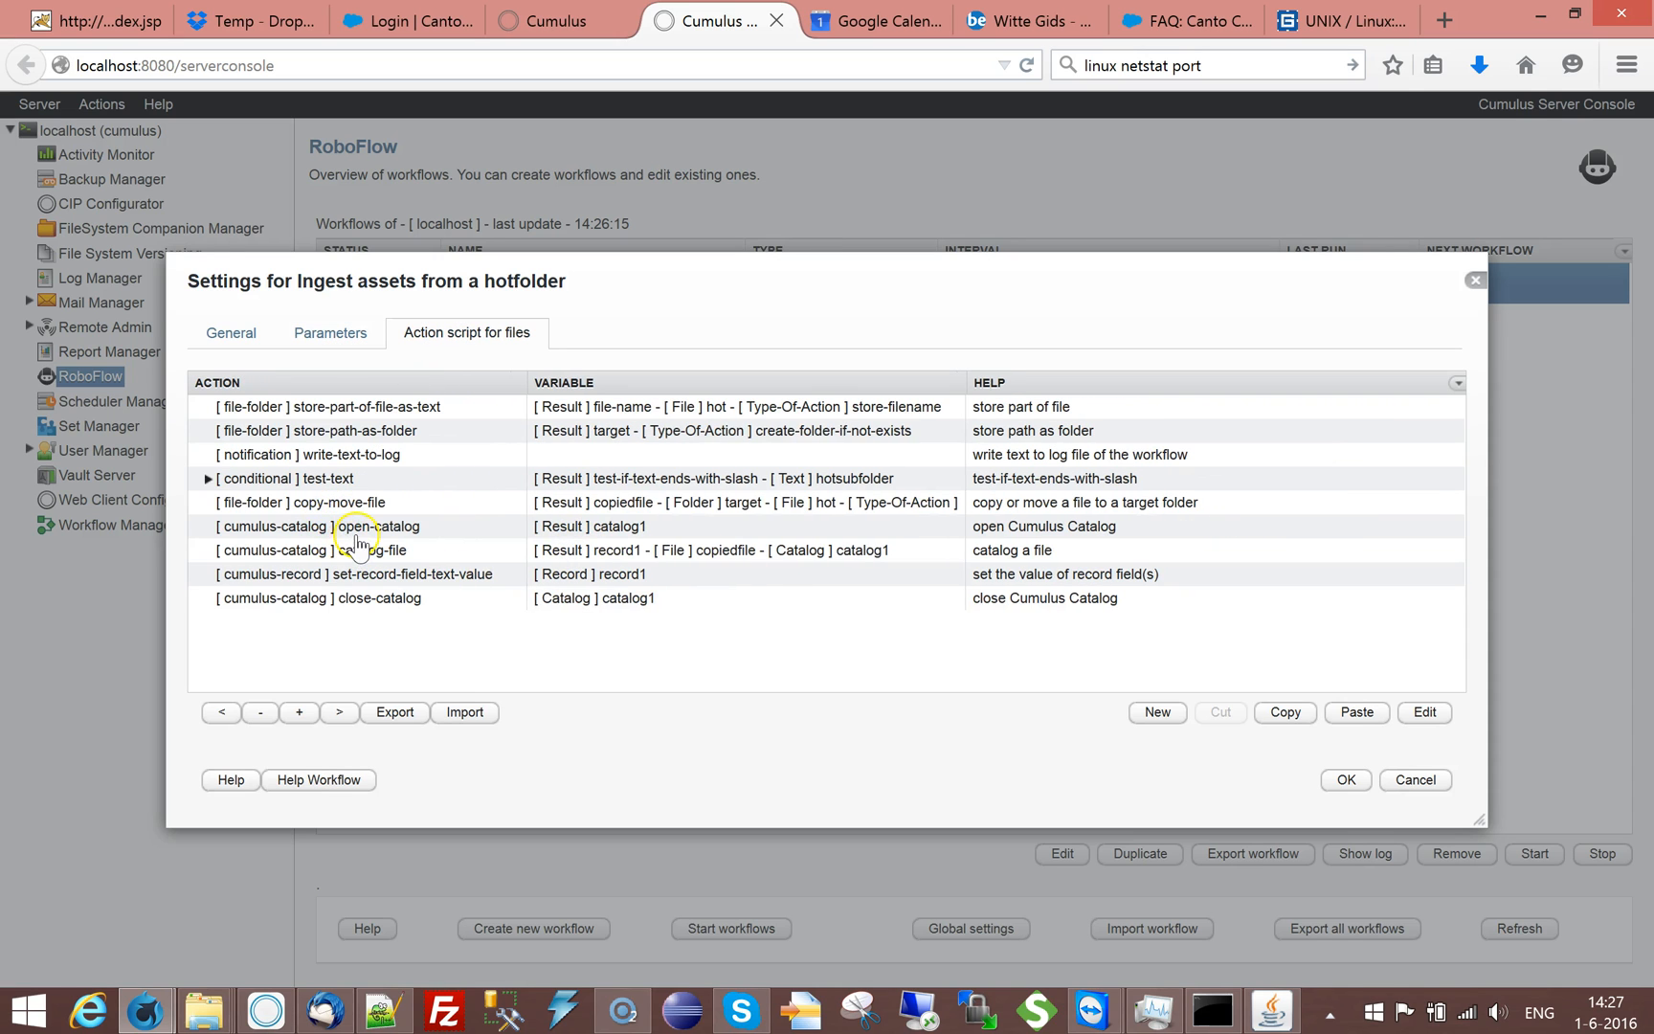
double_click(359, 527)
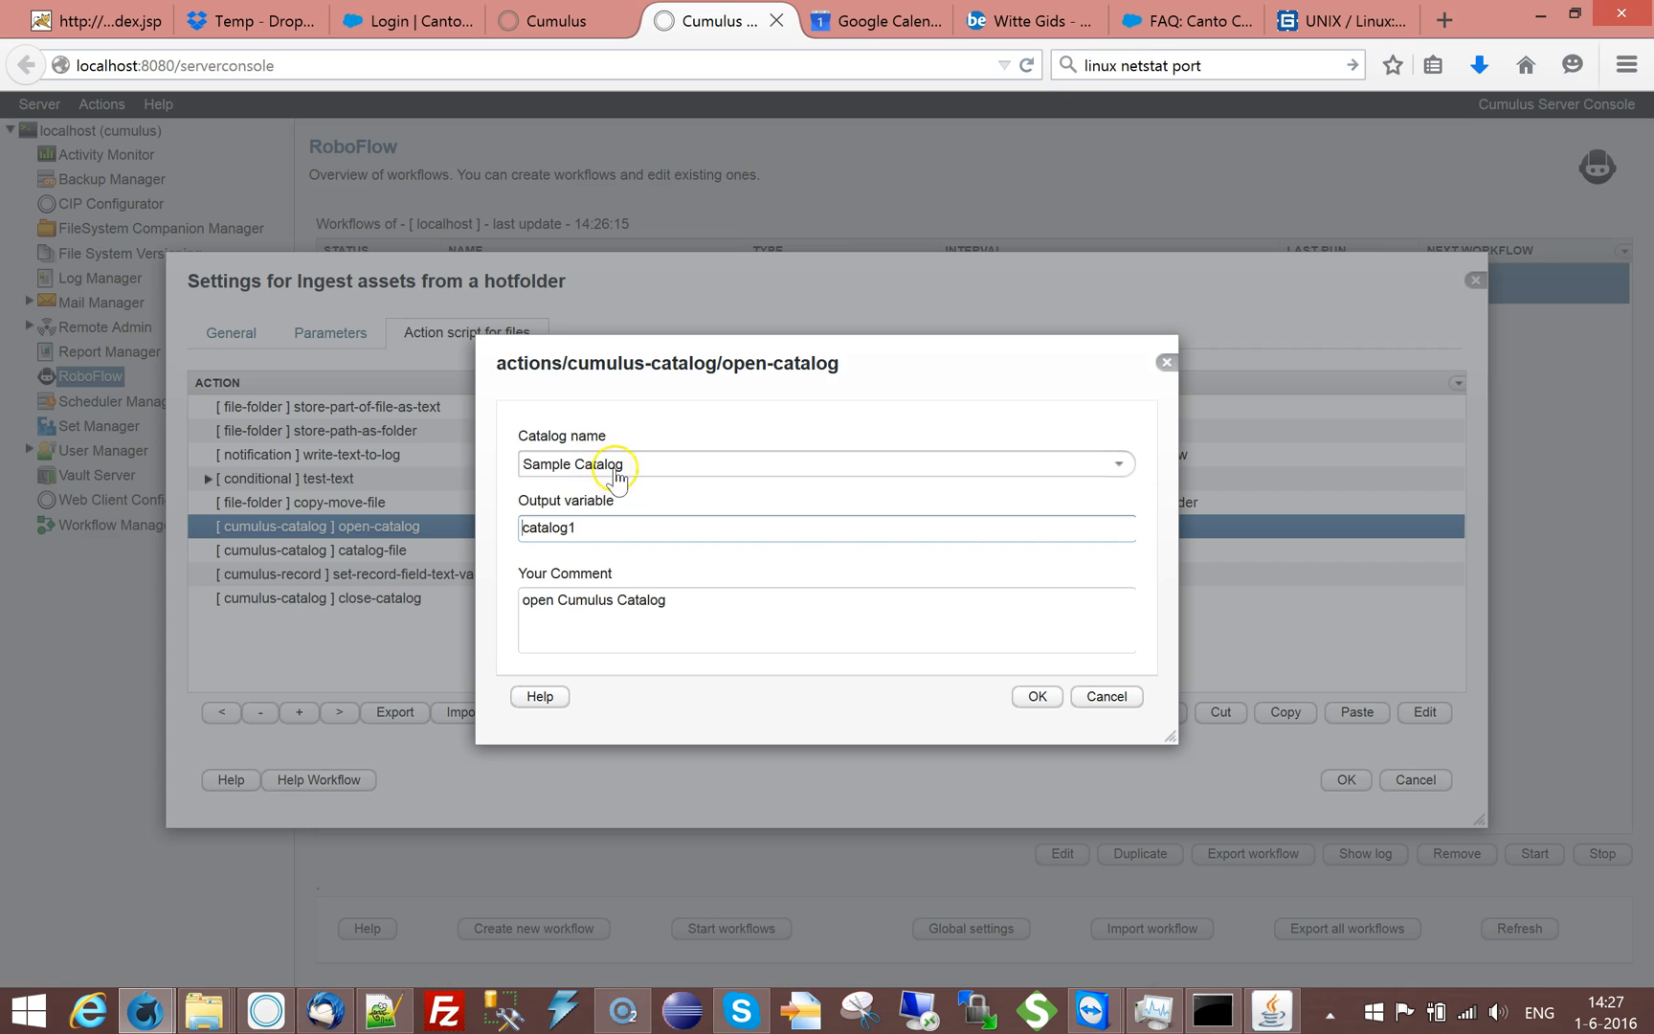
left_click(1110, 696)
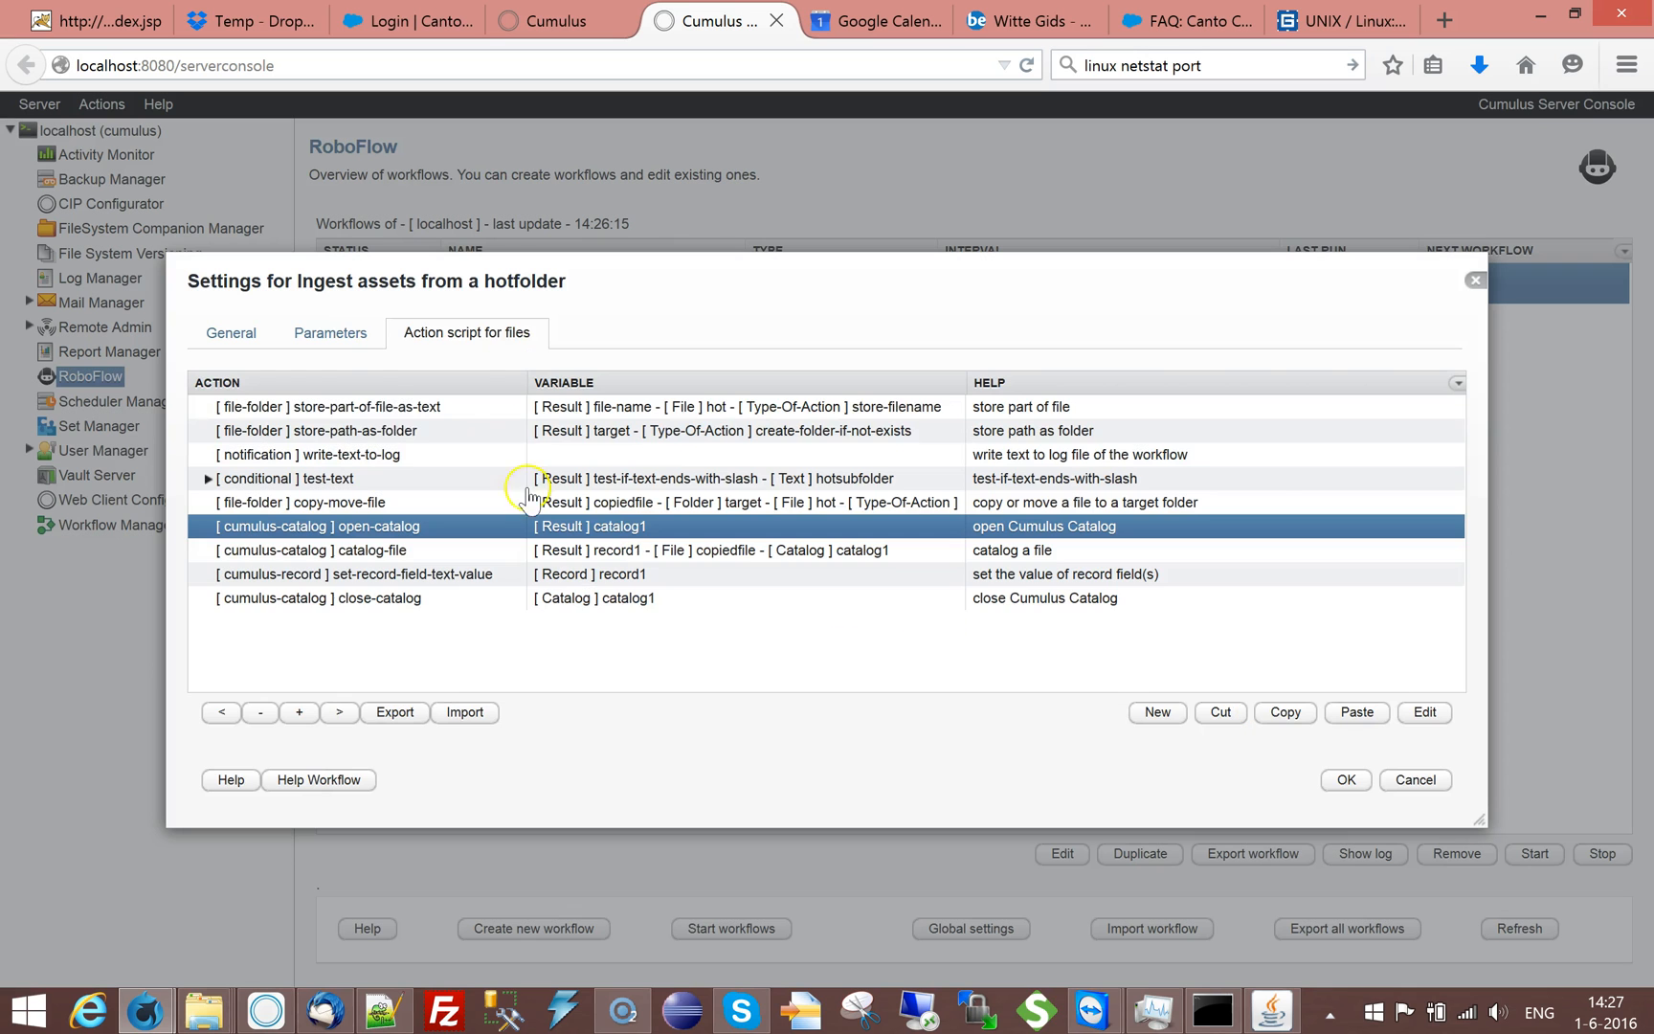
Add a workflow parameter named CumulusCatalog:select-catalog-dialog and set its catalog to Sample Catalog.
left_click(356, 335)
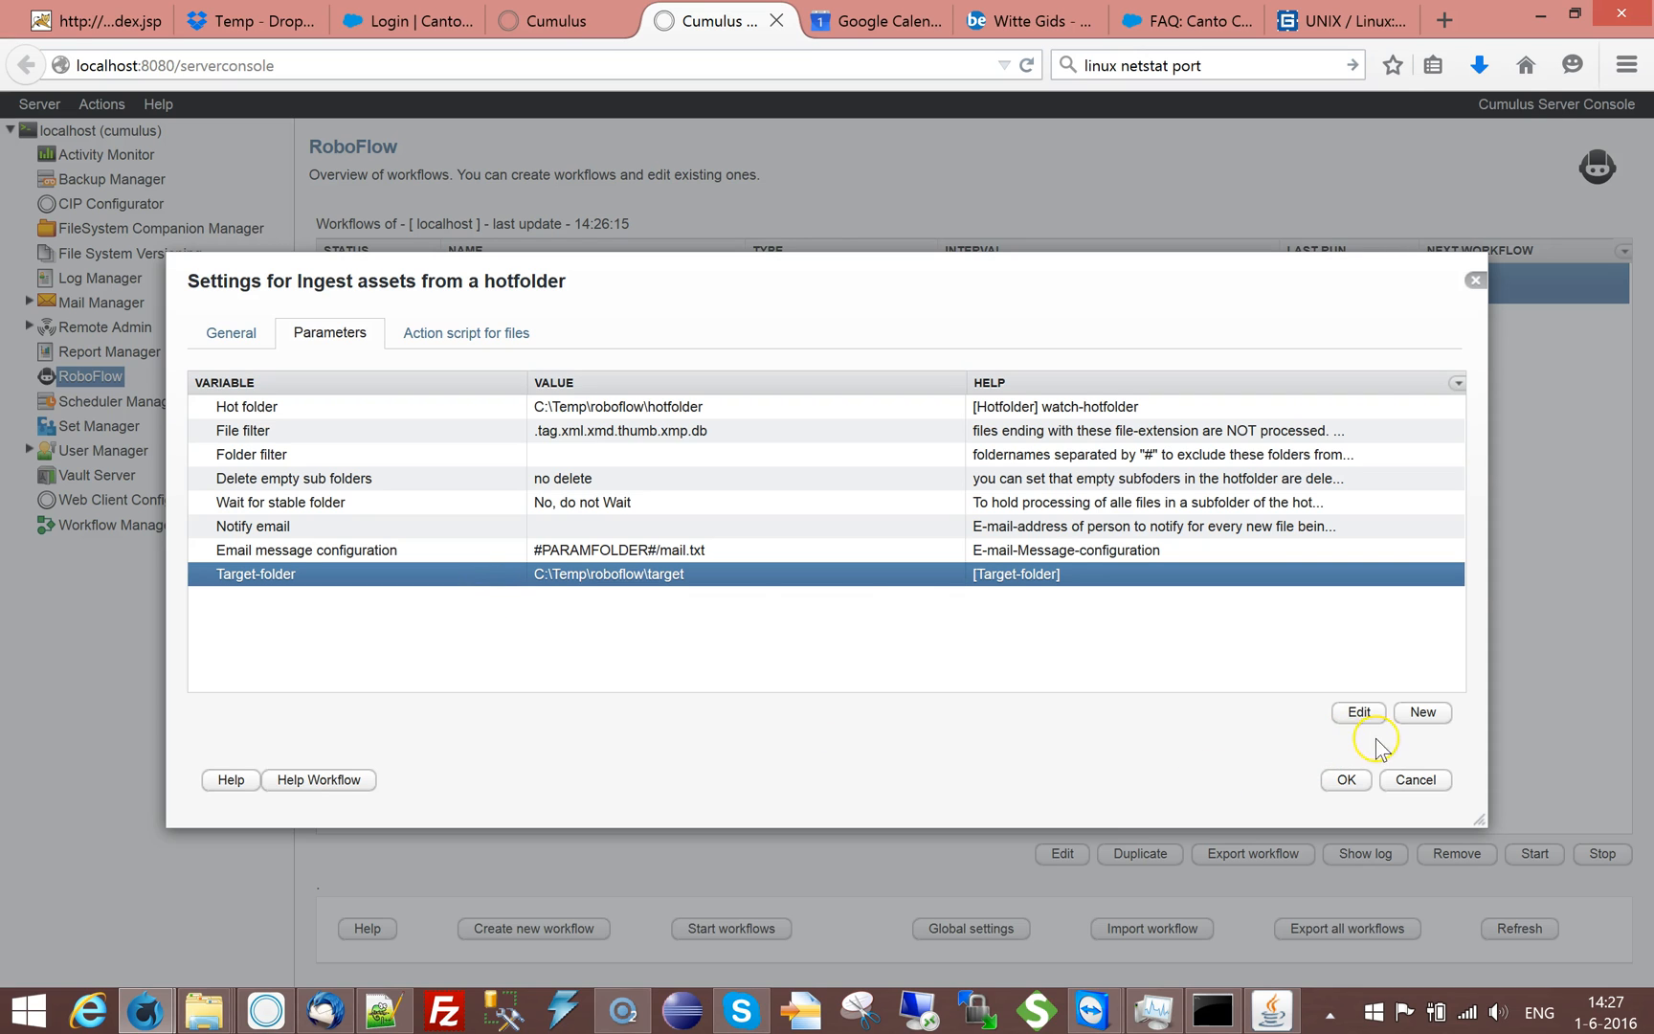
left_click(1359, 711)
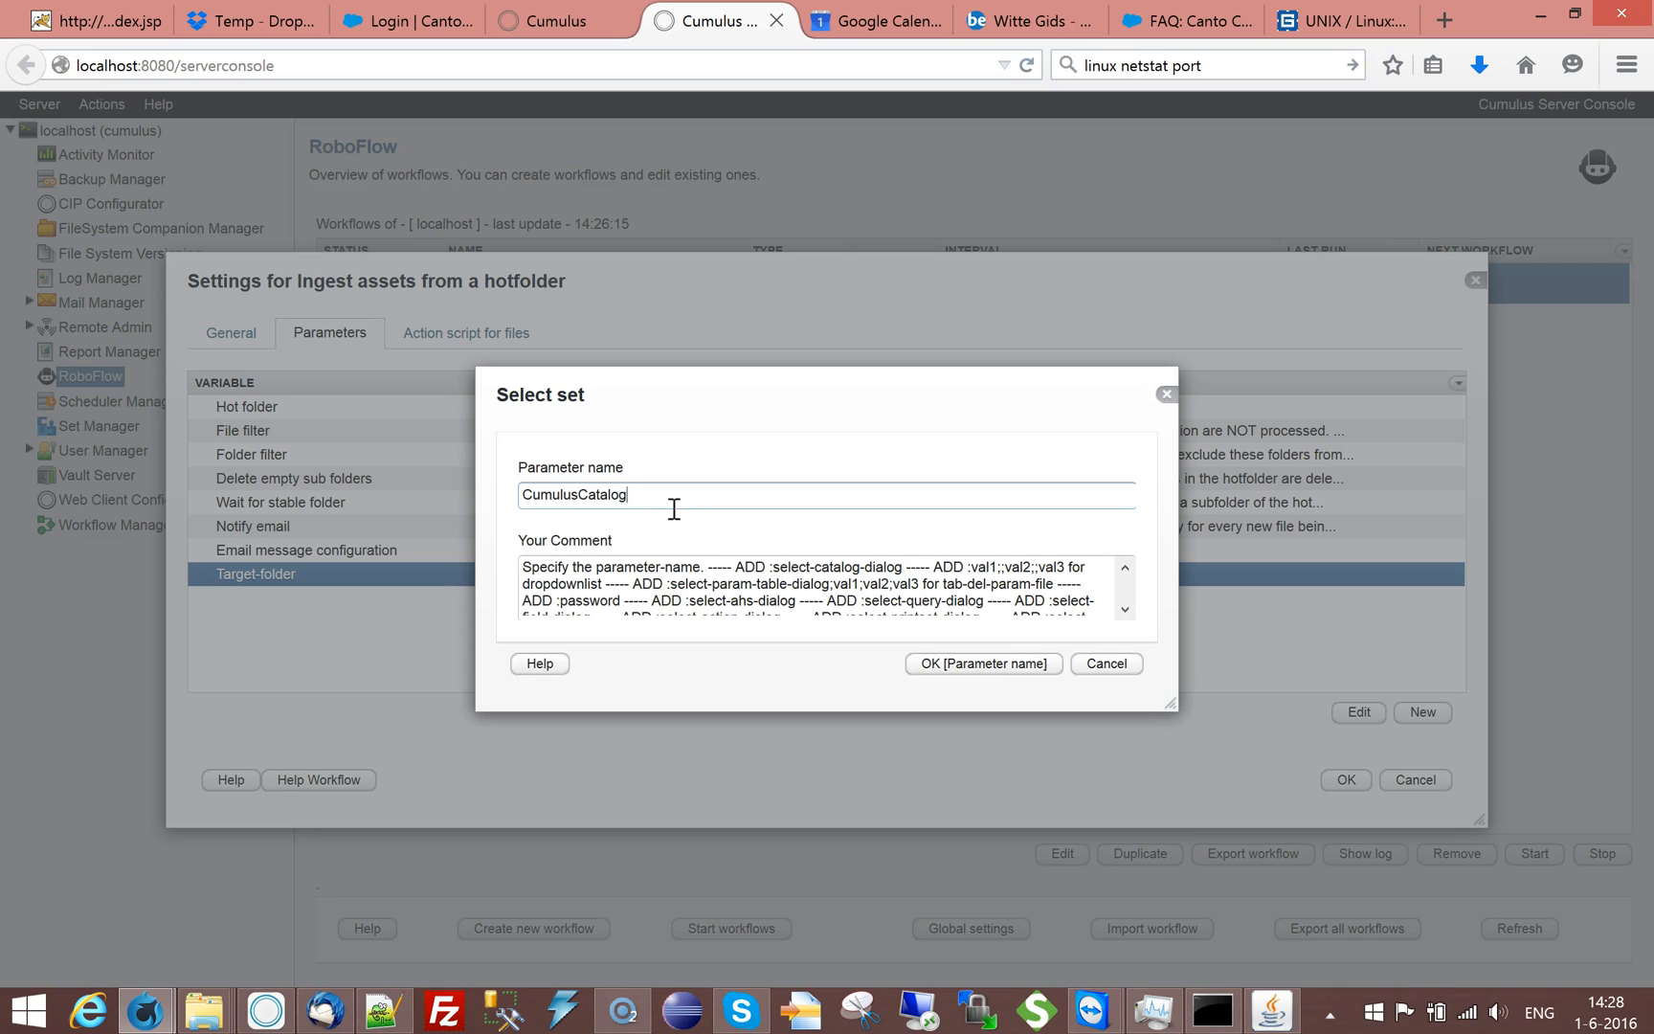
double_click(674, 508)
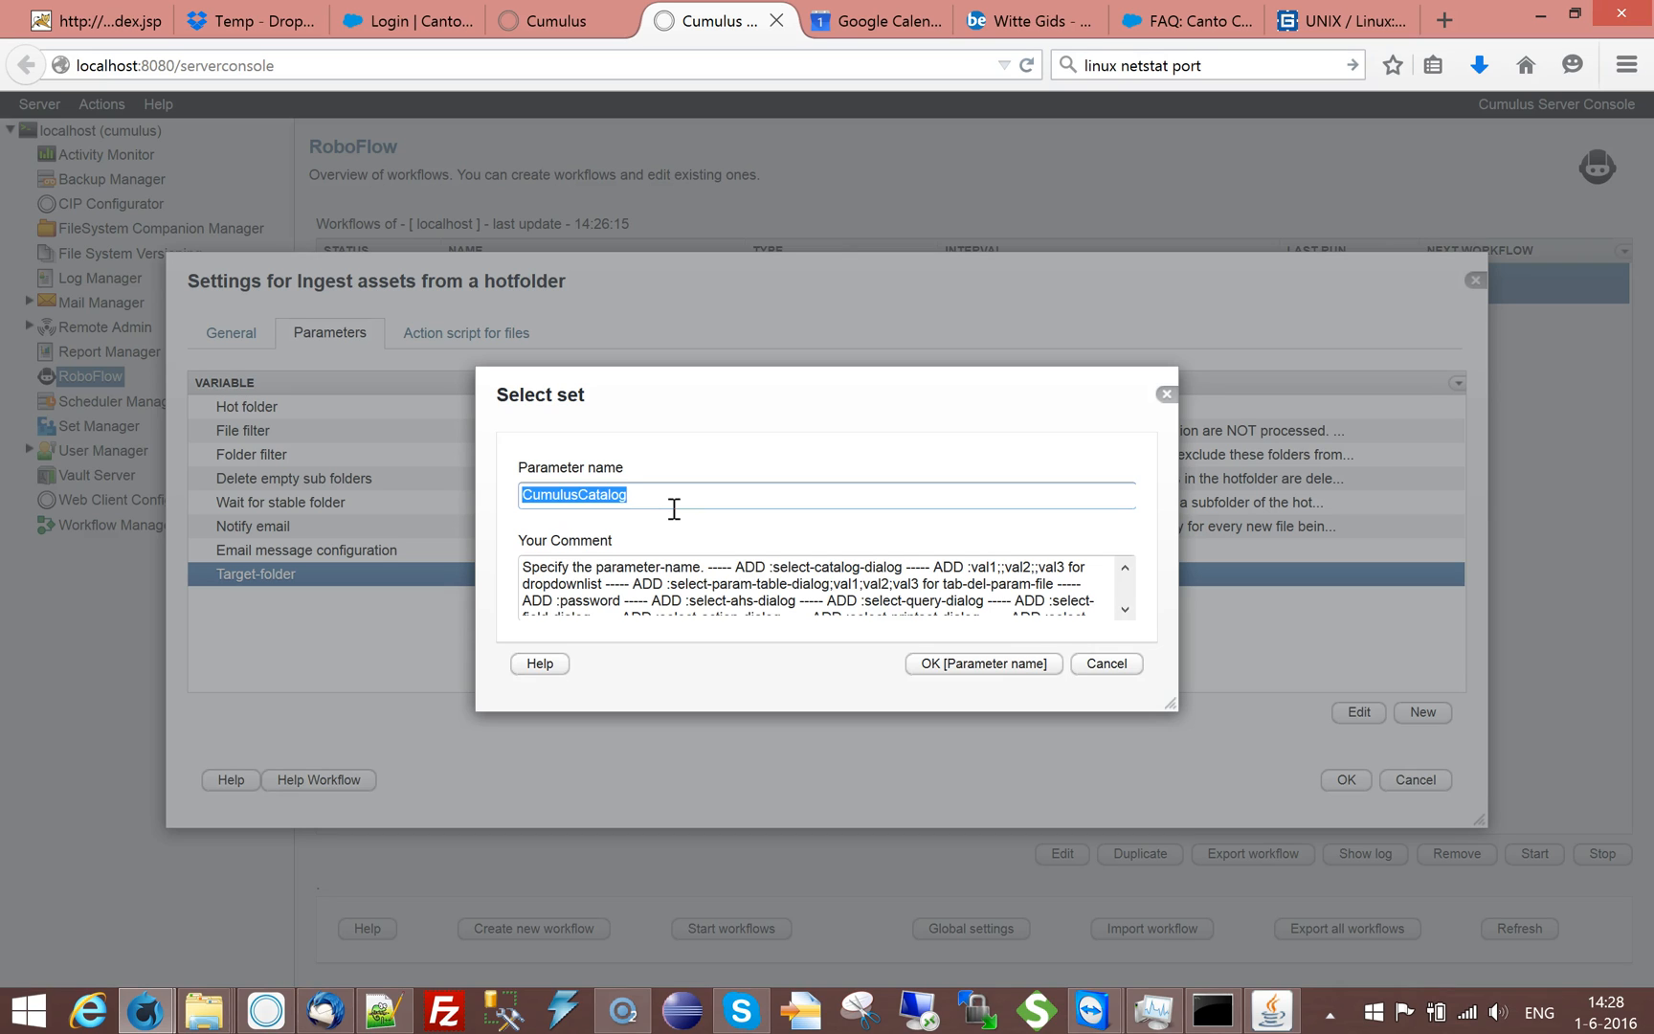
left_click(673, 508)
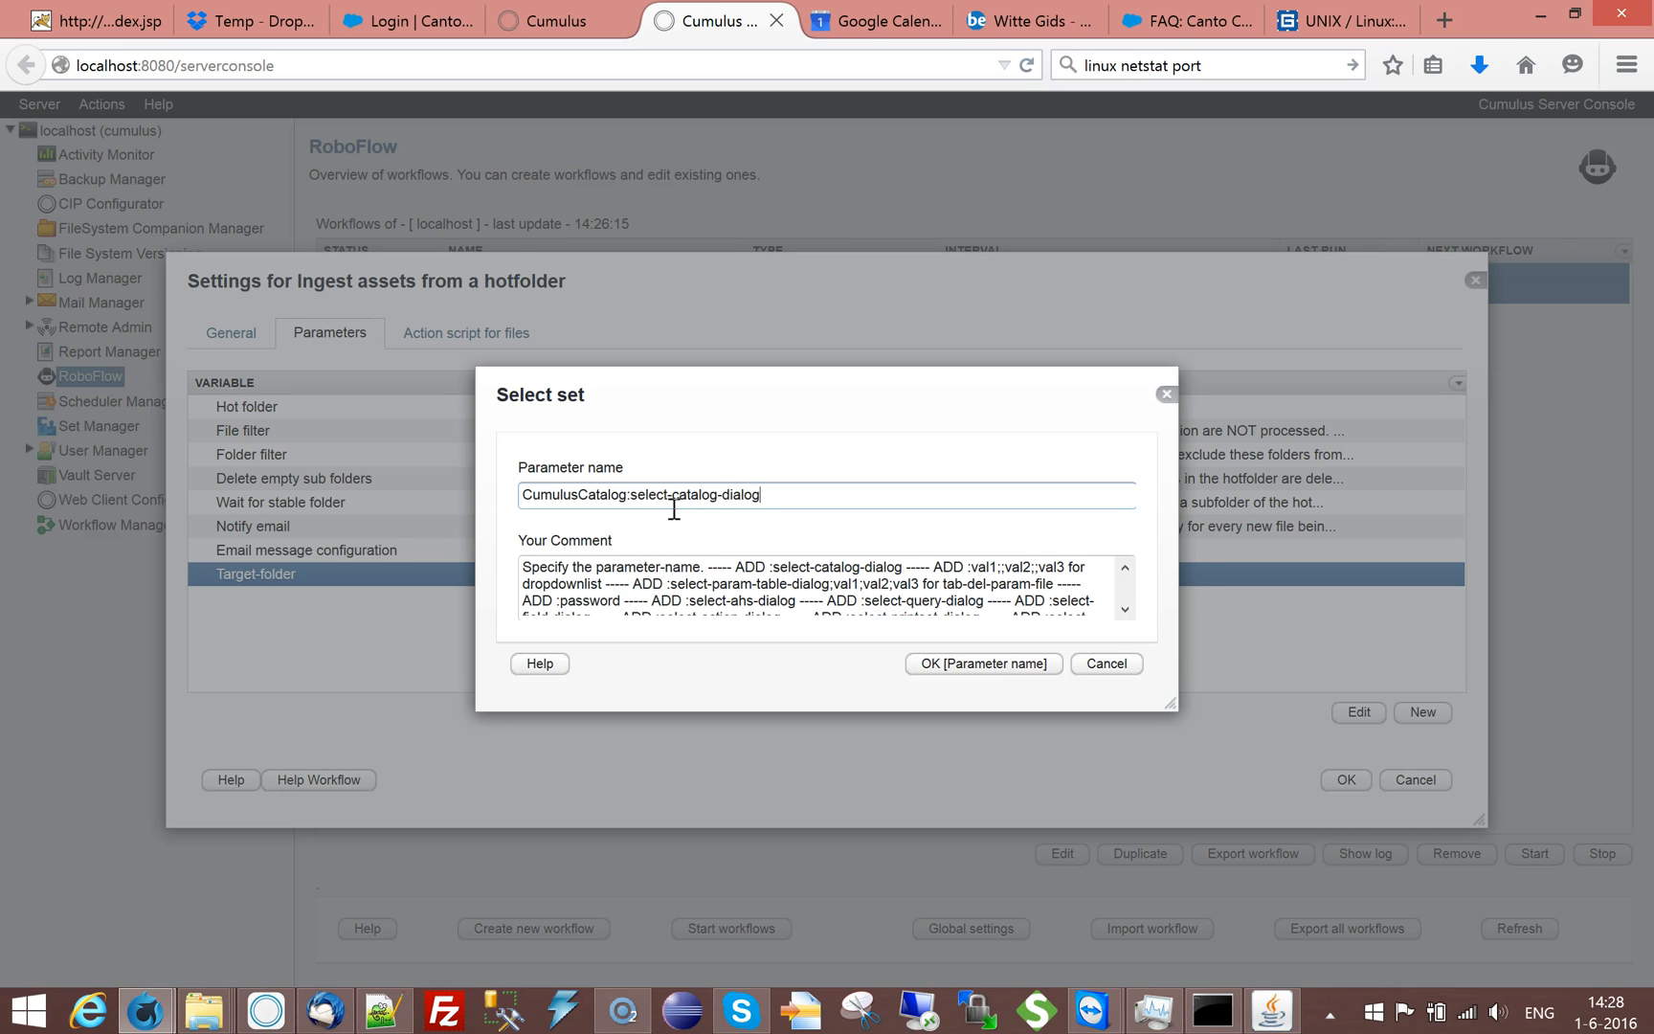
left_click(959, 681)
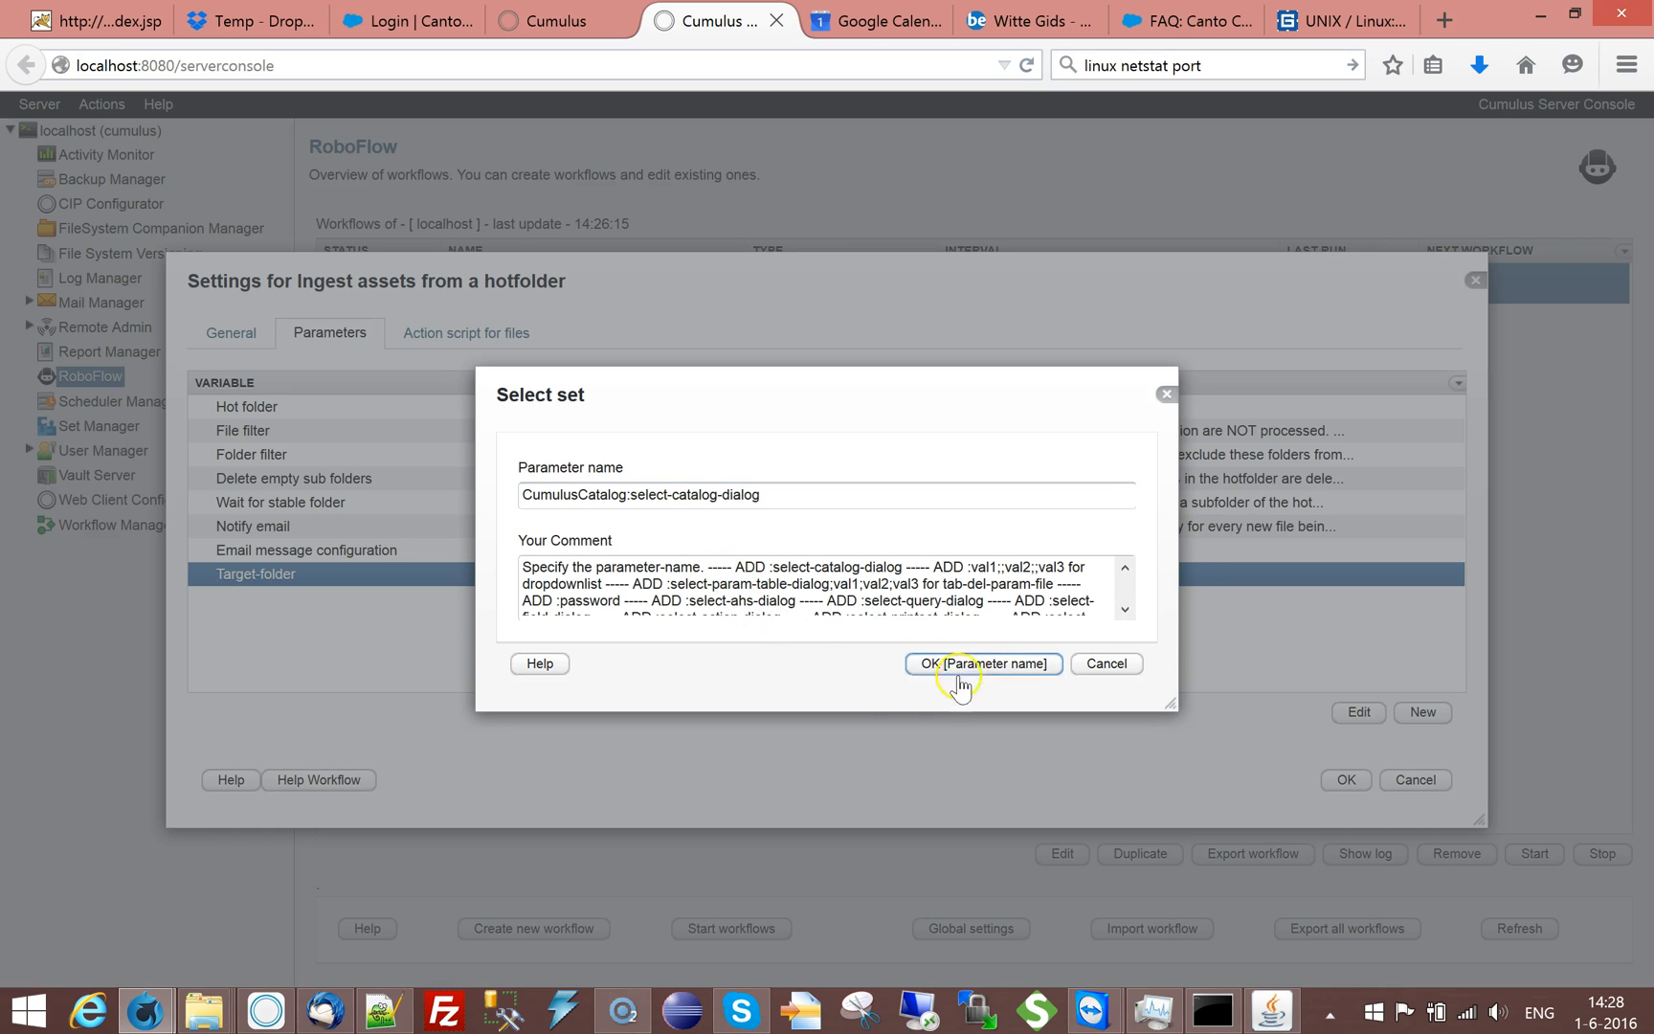
left_click(1118, 500)
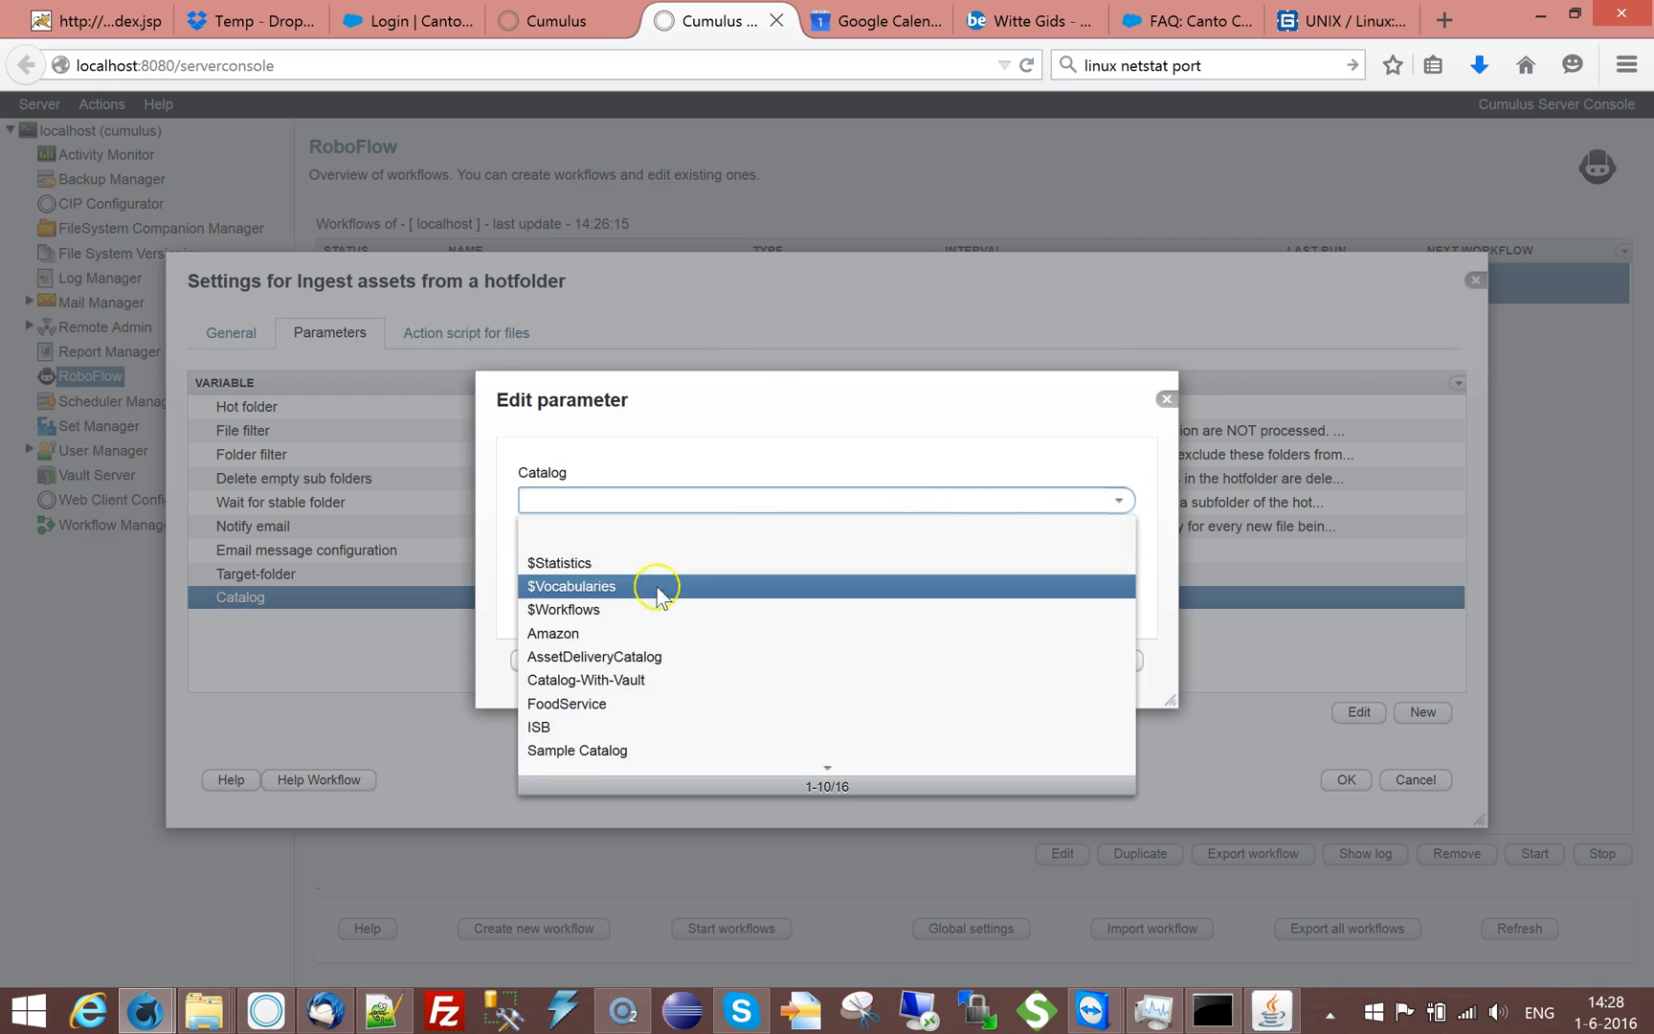
left_click(696, 750)
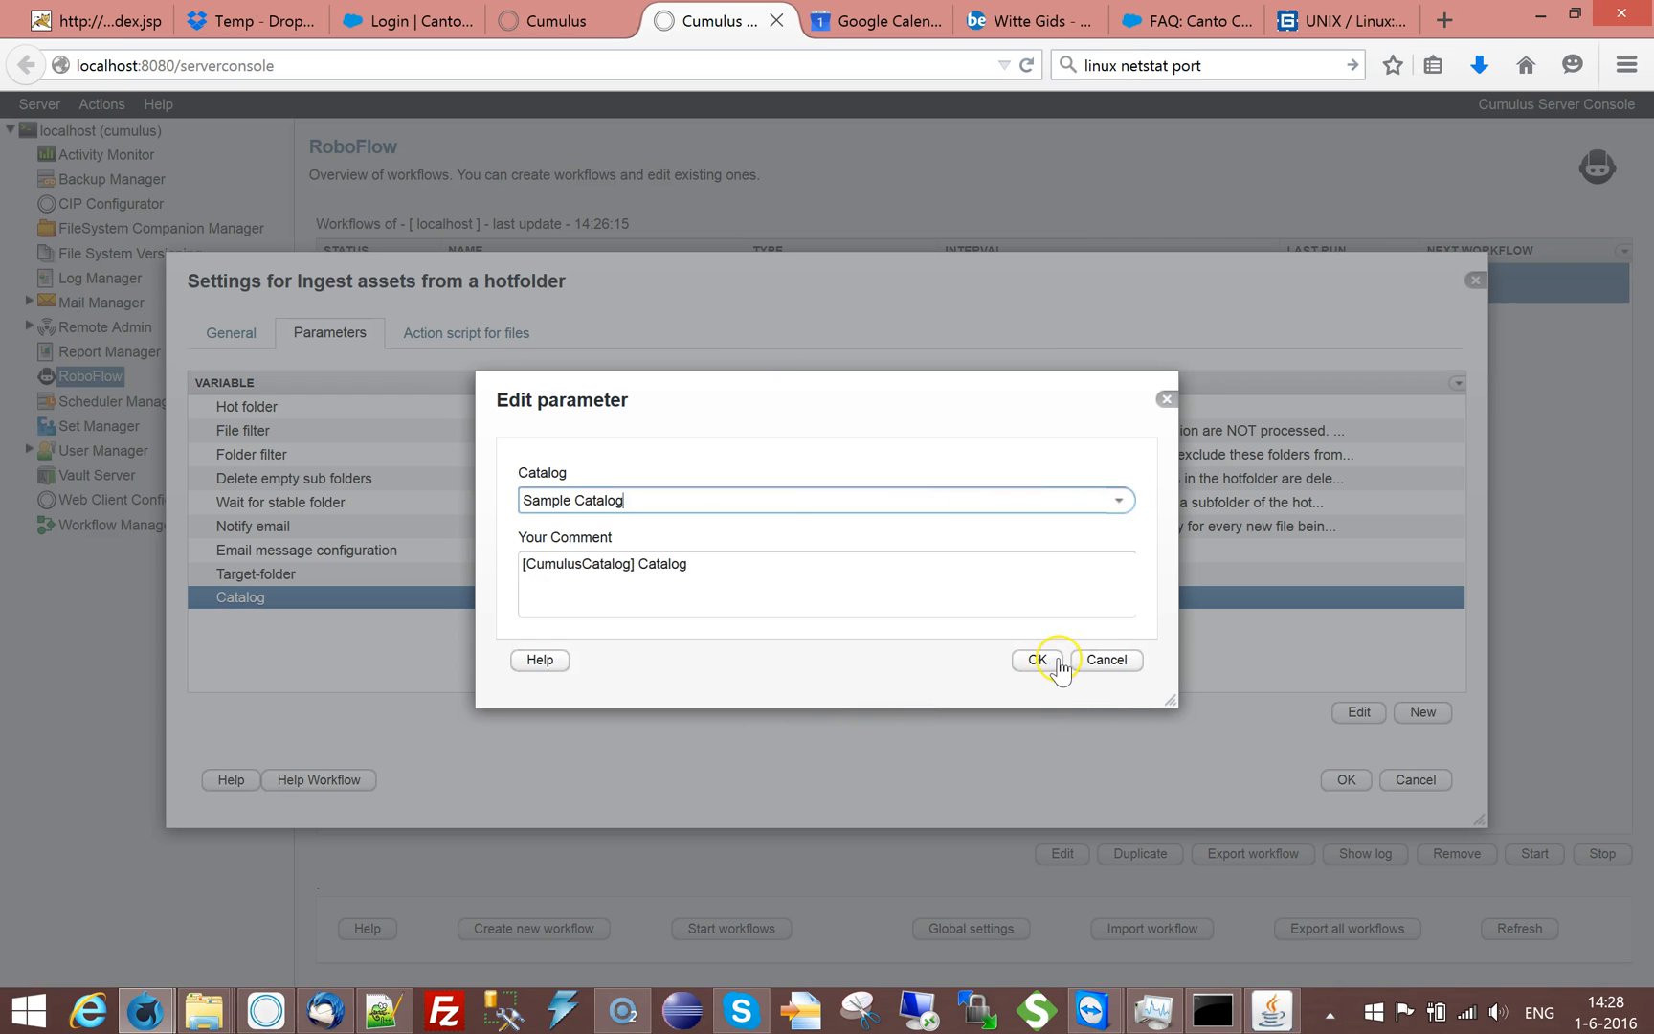
left_click(1043, 662)
Insert a stored tag after catalog1 in the open-catalog action's output variable and edit it to #TAG(CumulusCatalog)TAG#.
left_click(466, 347)
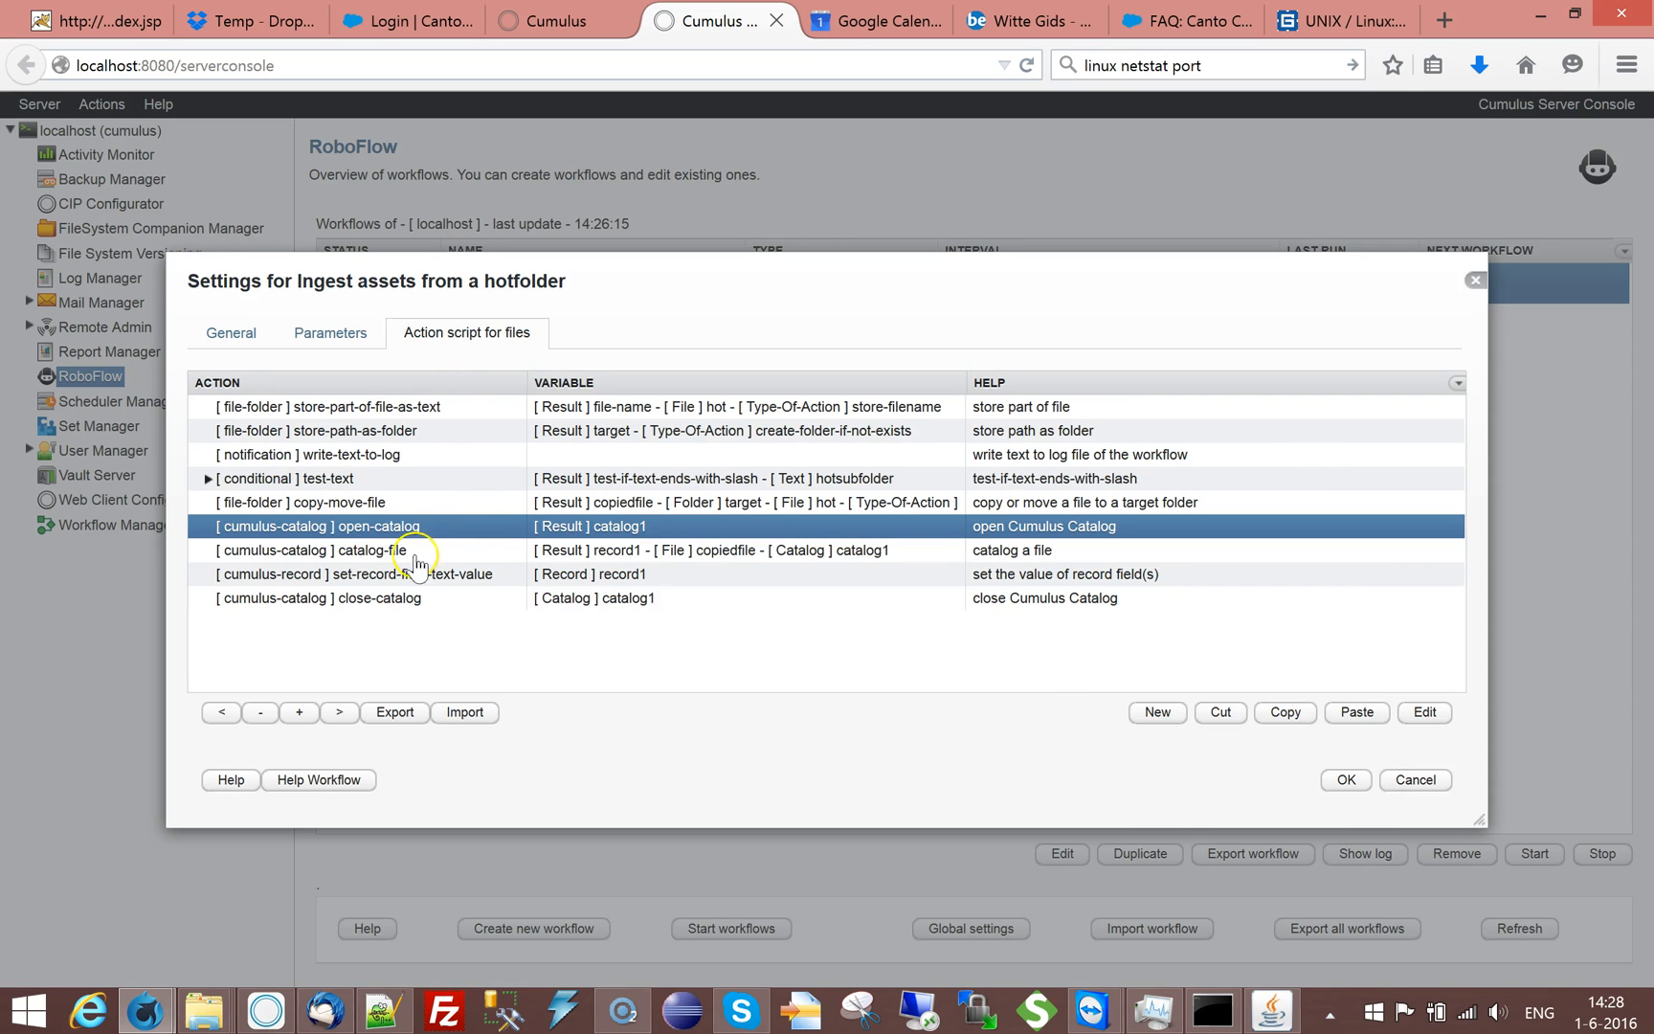
double_click(414, 525)
left_click(598, 528)
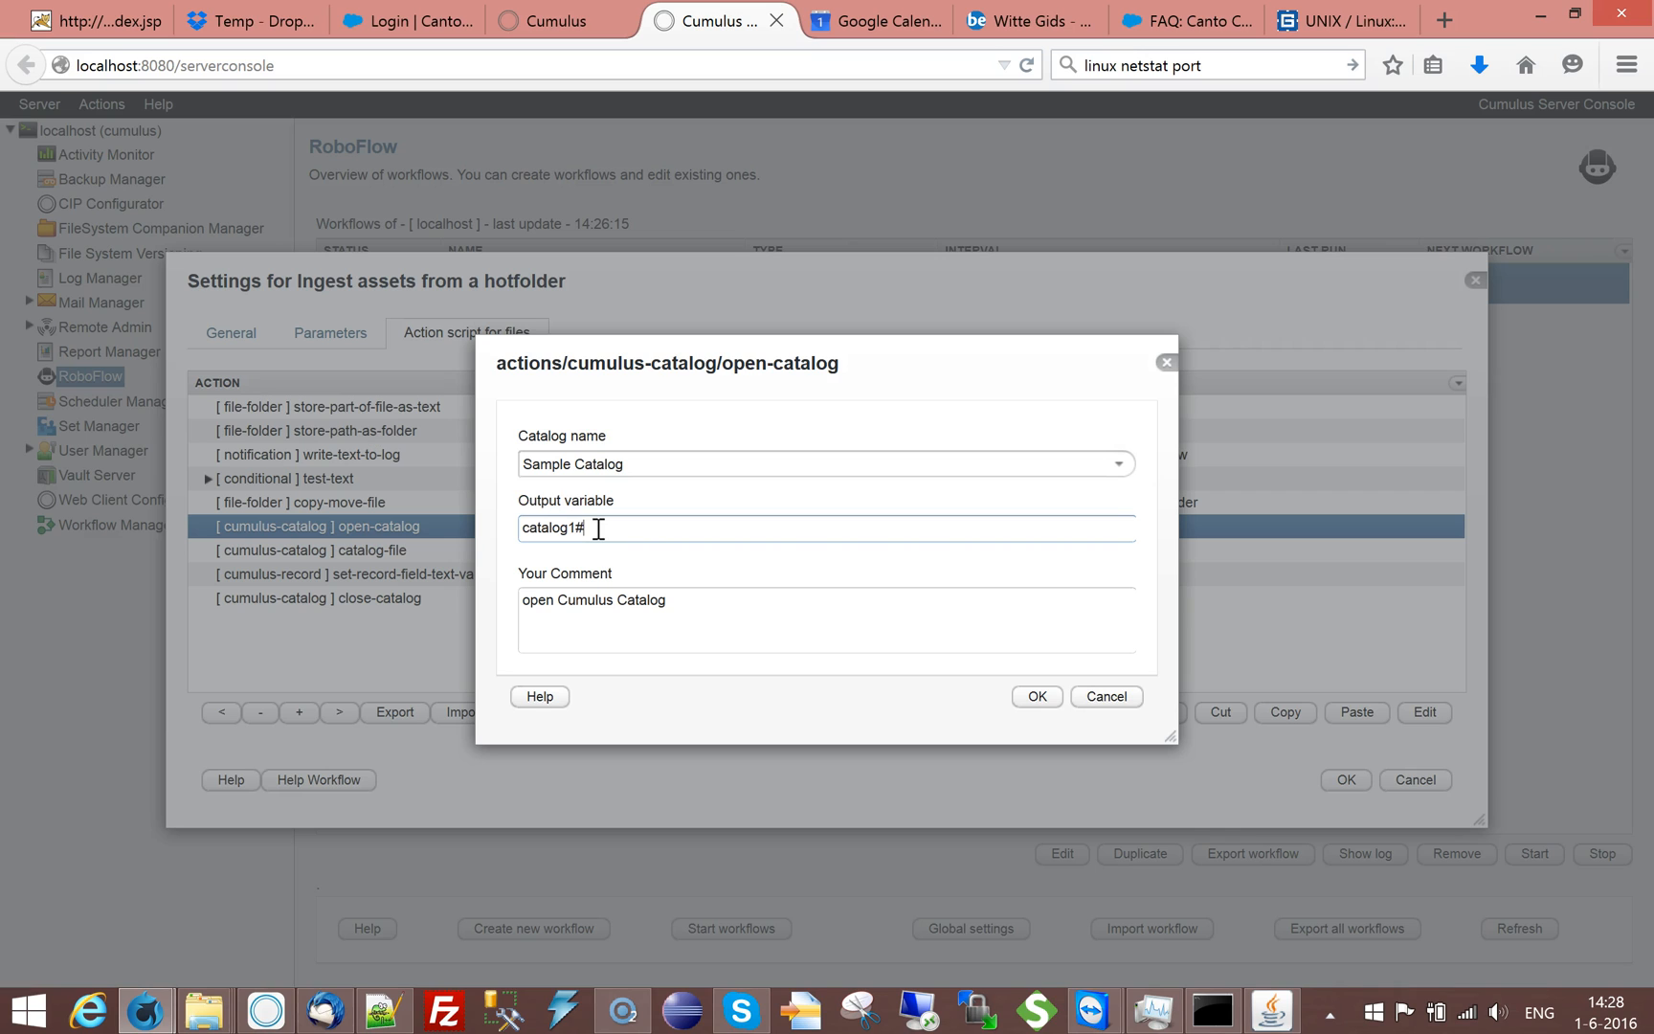
type("##")
left_click(1116, 595)
left_click(607, 726)
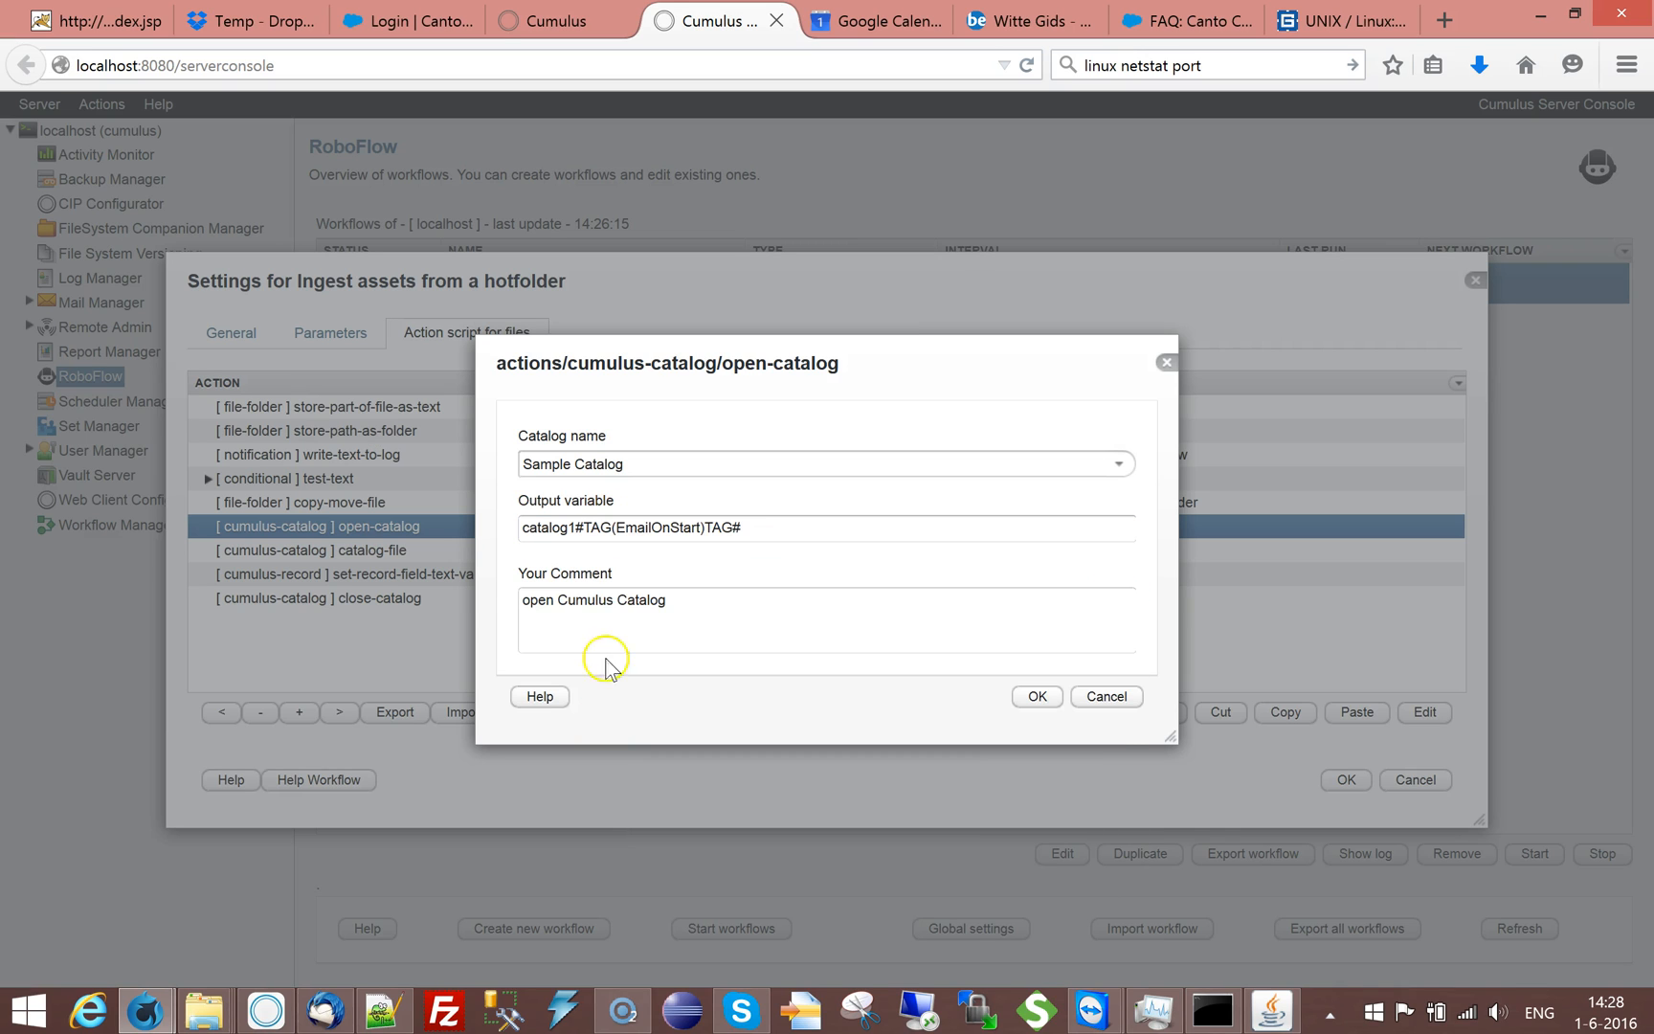
double_click(653, 527)
type("CumulusCatalog")
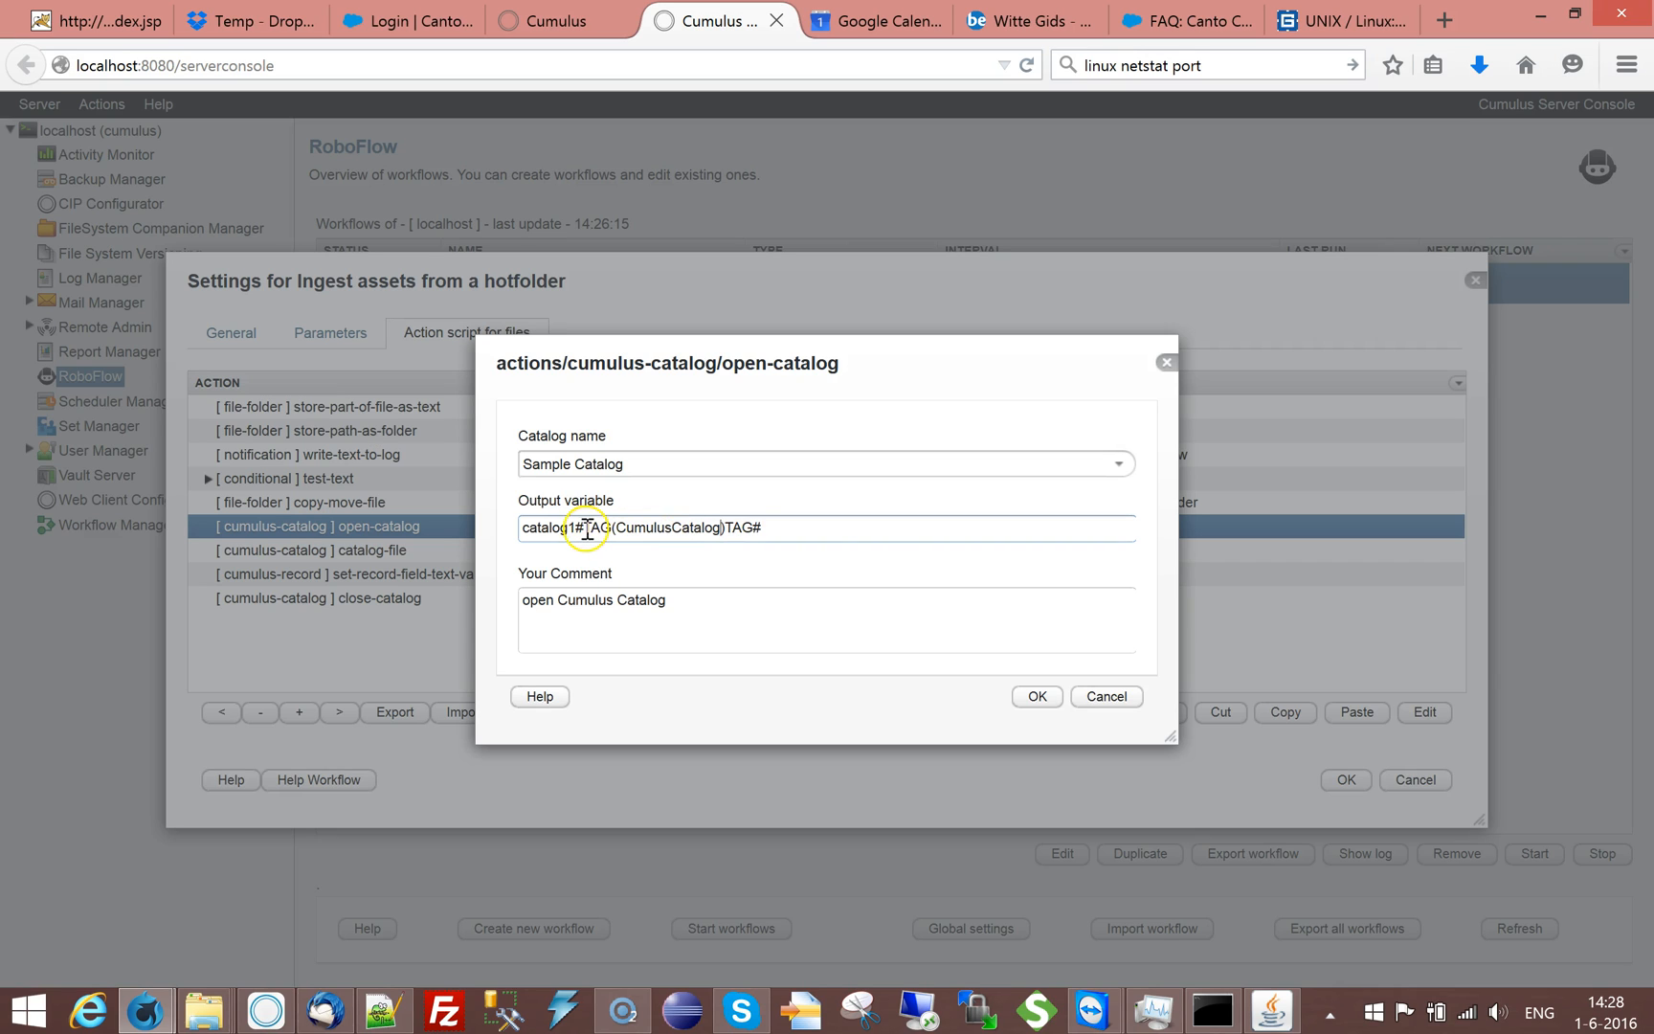
Move #TAG(CumulusCatalog)TAG# from the output variable to the open-catalog action's Catalog name, replacing Sample Catalog, and save the action.
left_click_drag(573, 530, 818, 530)
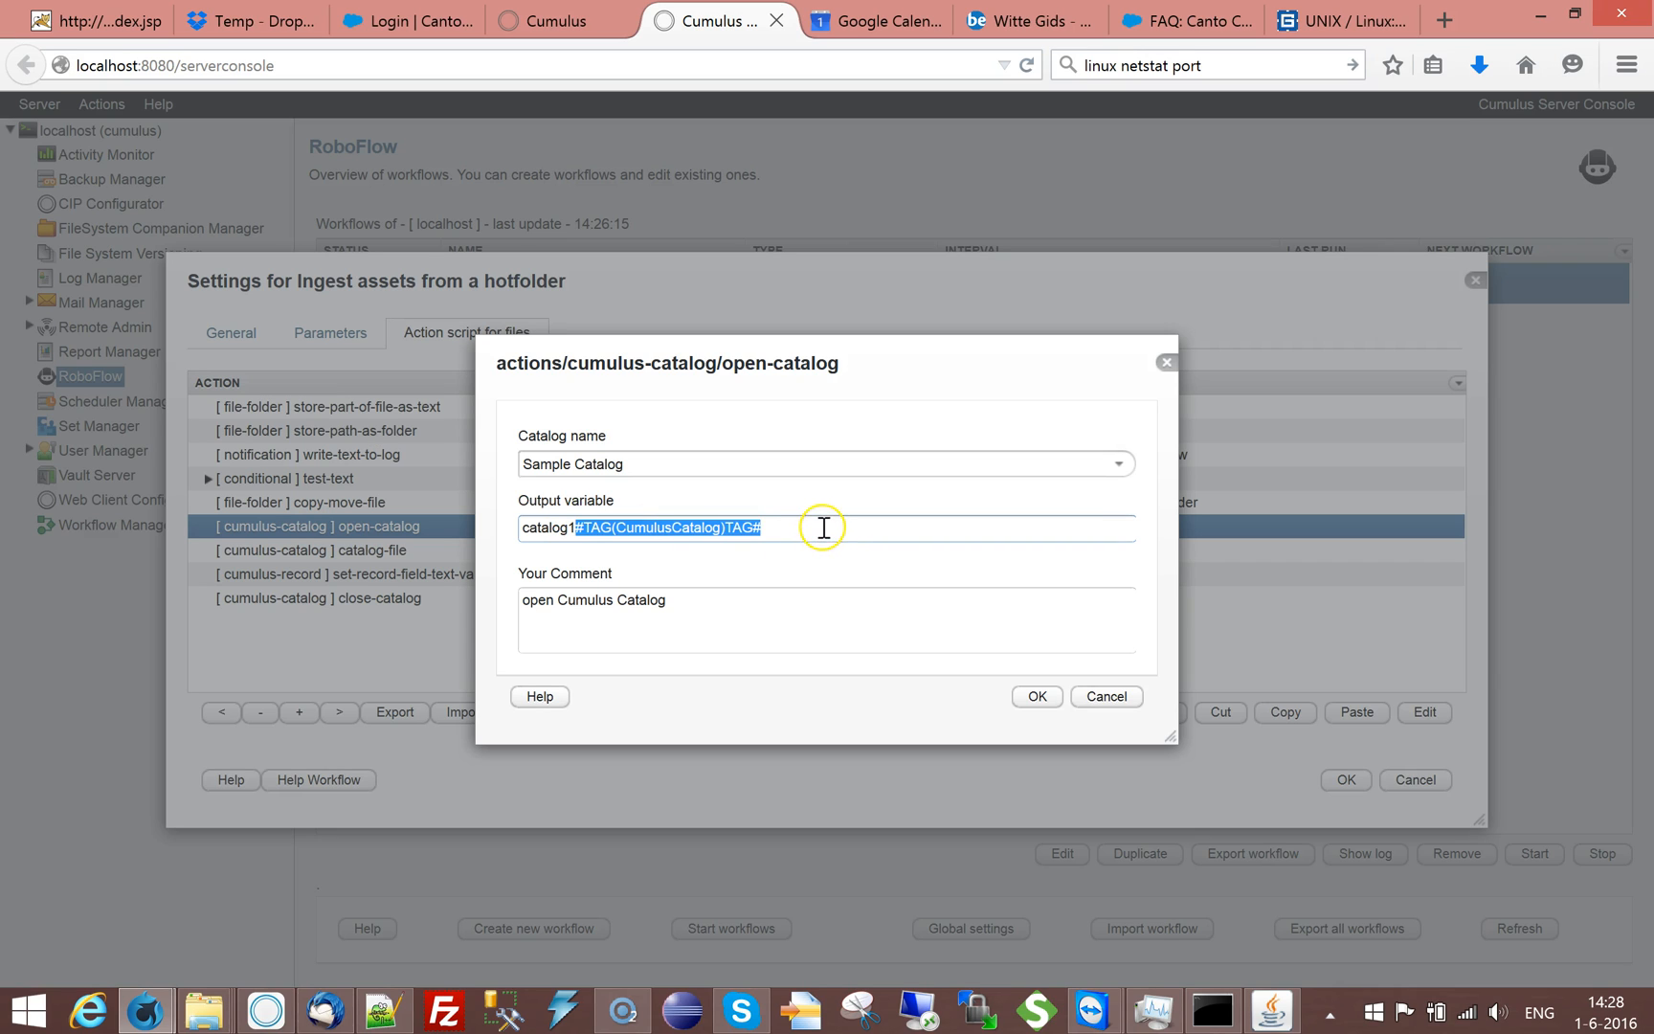
key("ctrl+x")
left_click_drag(660, 463, 424, 452)
key("ctrl+v")
left_click(518, 529)
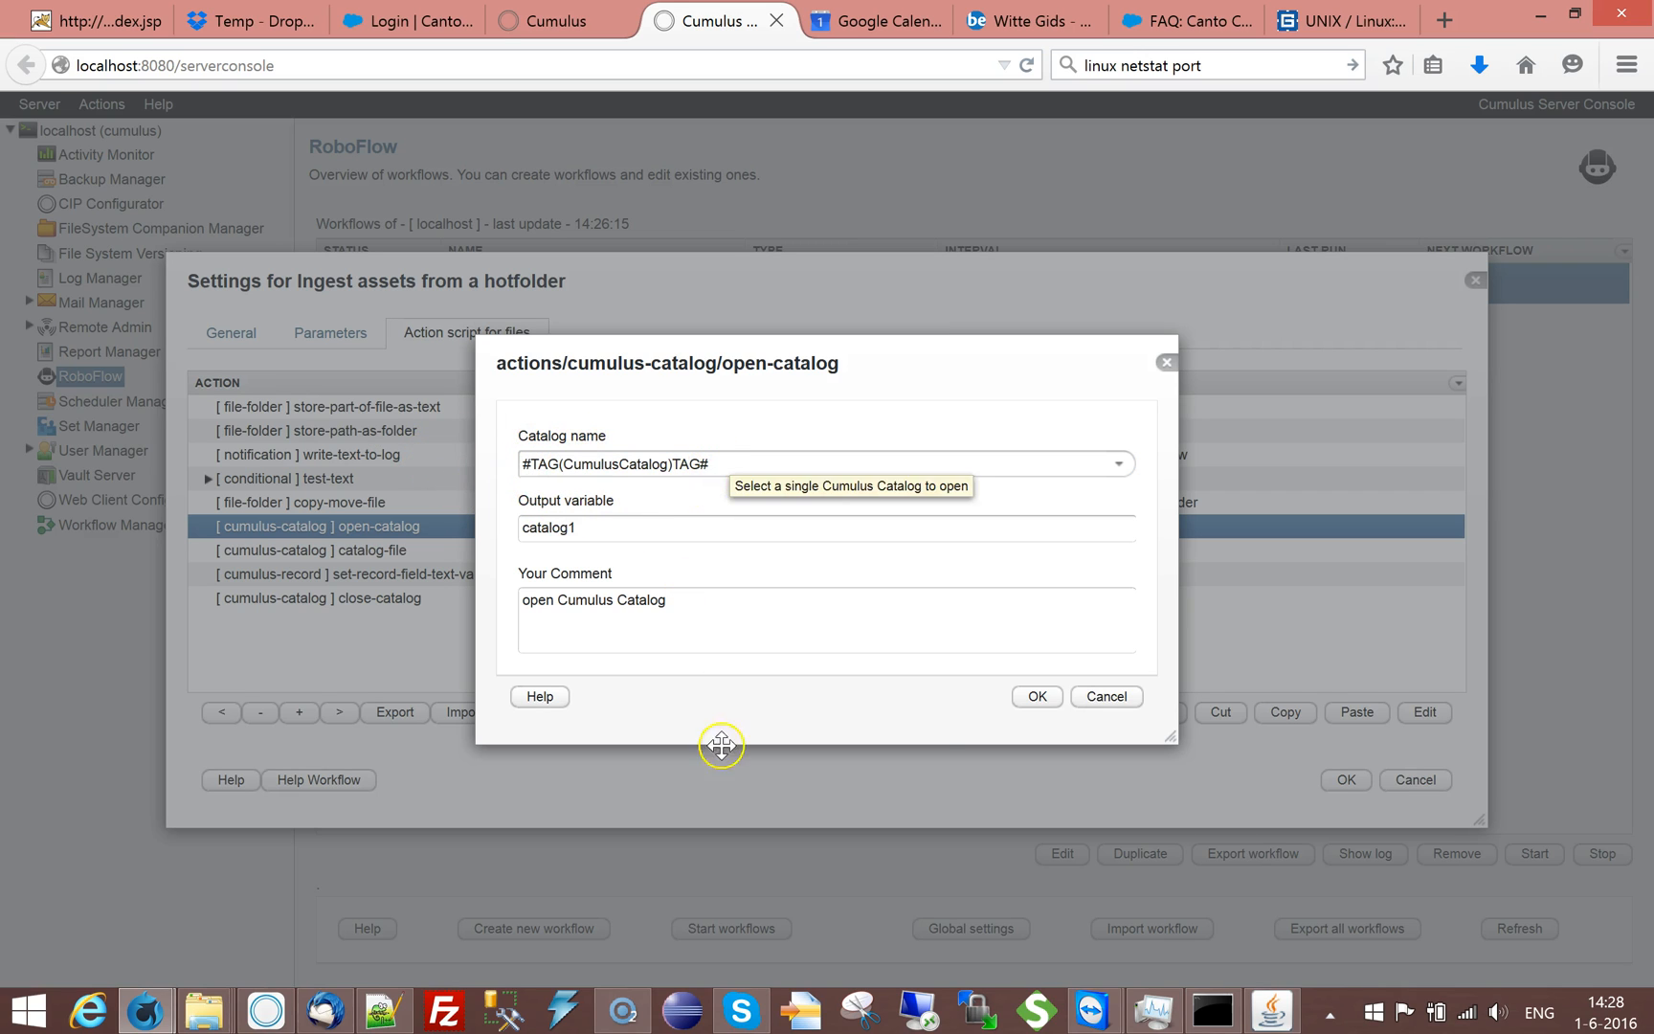
left_click(1034, 696)
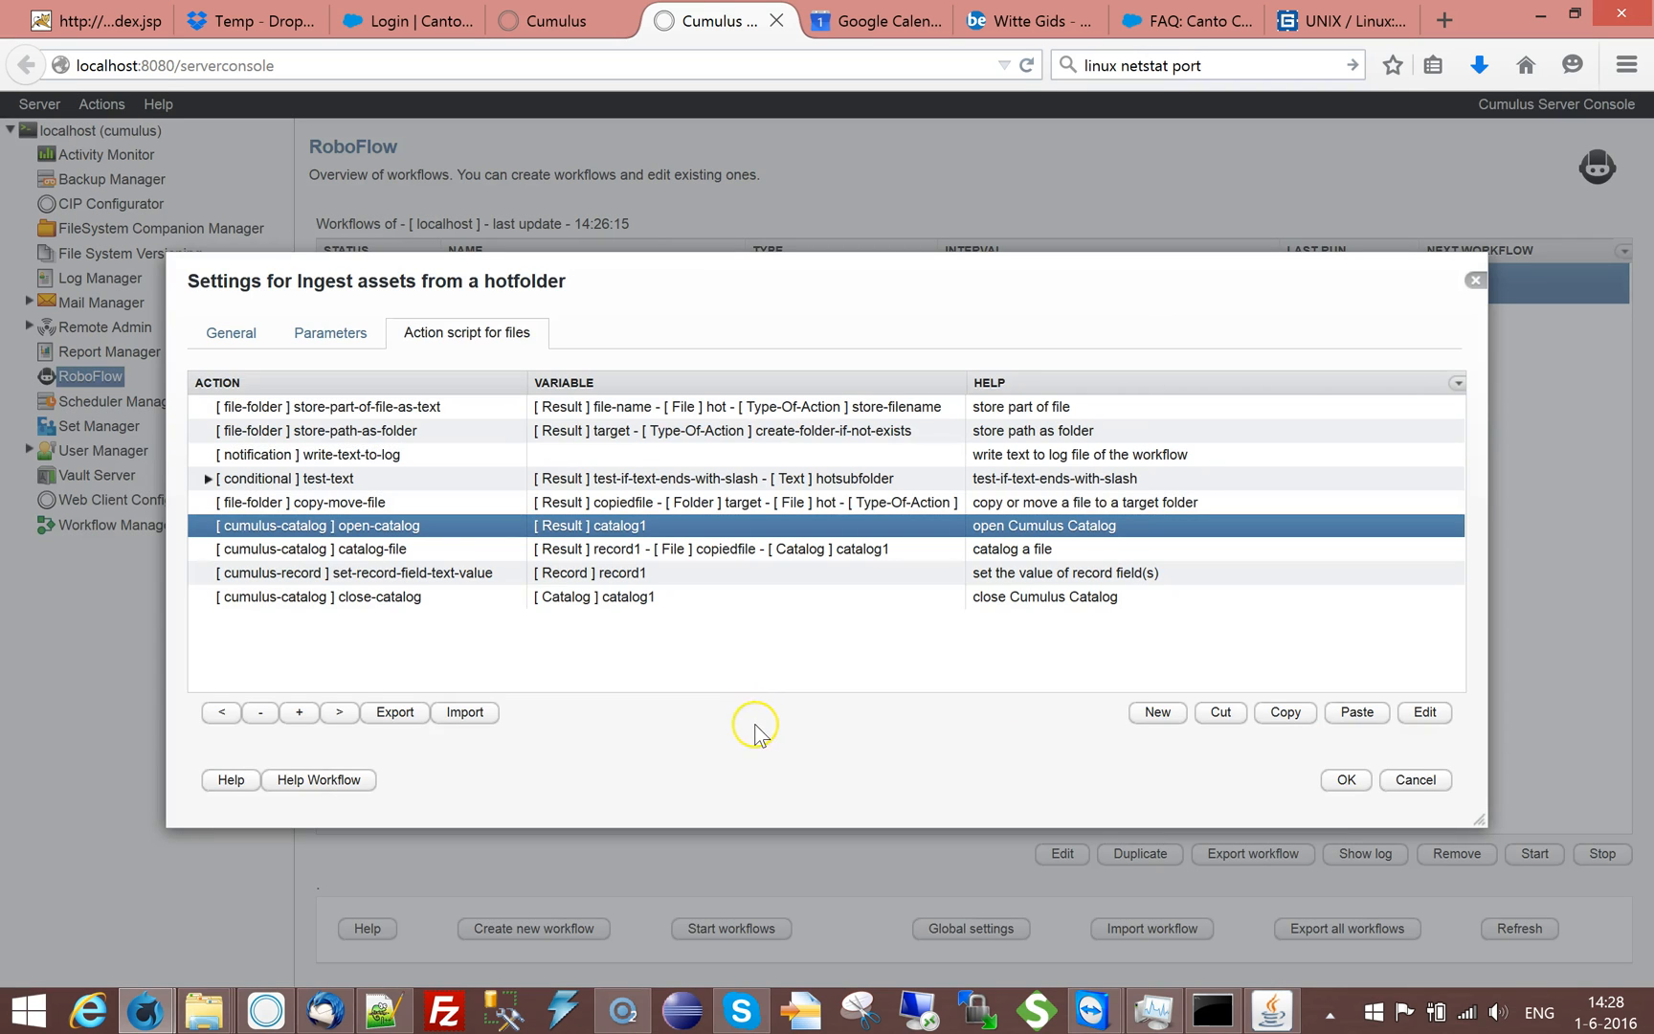
Set the catalog-file action's Asset-Handling-Set to the stored tag #TAG(CumulusAssetHandlingSet)TAG#.
double_click(452, 551)
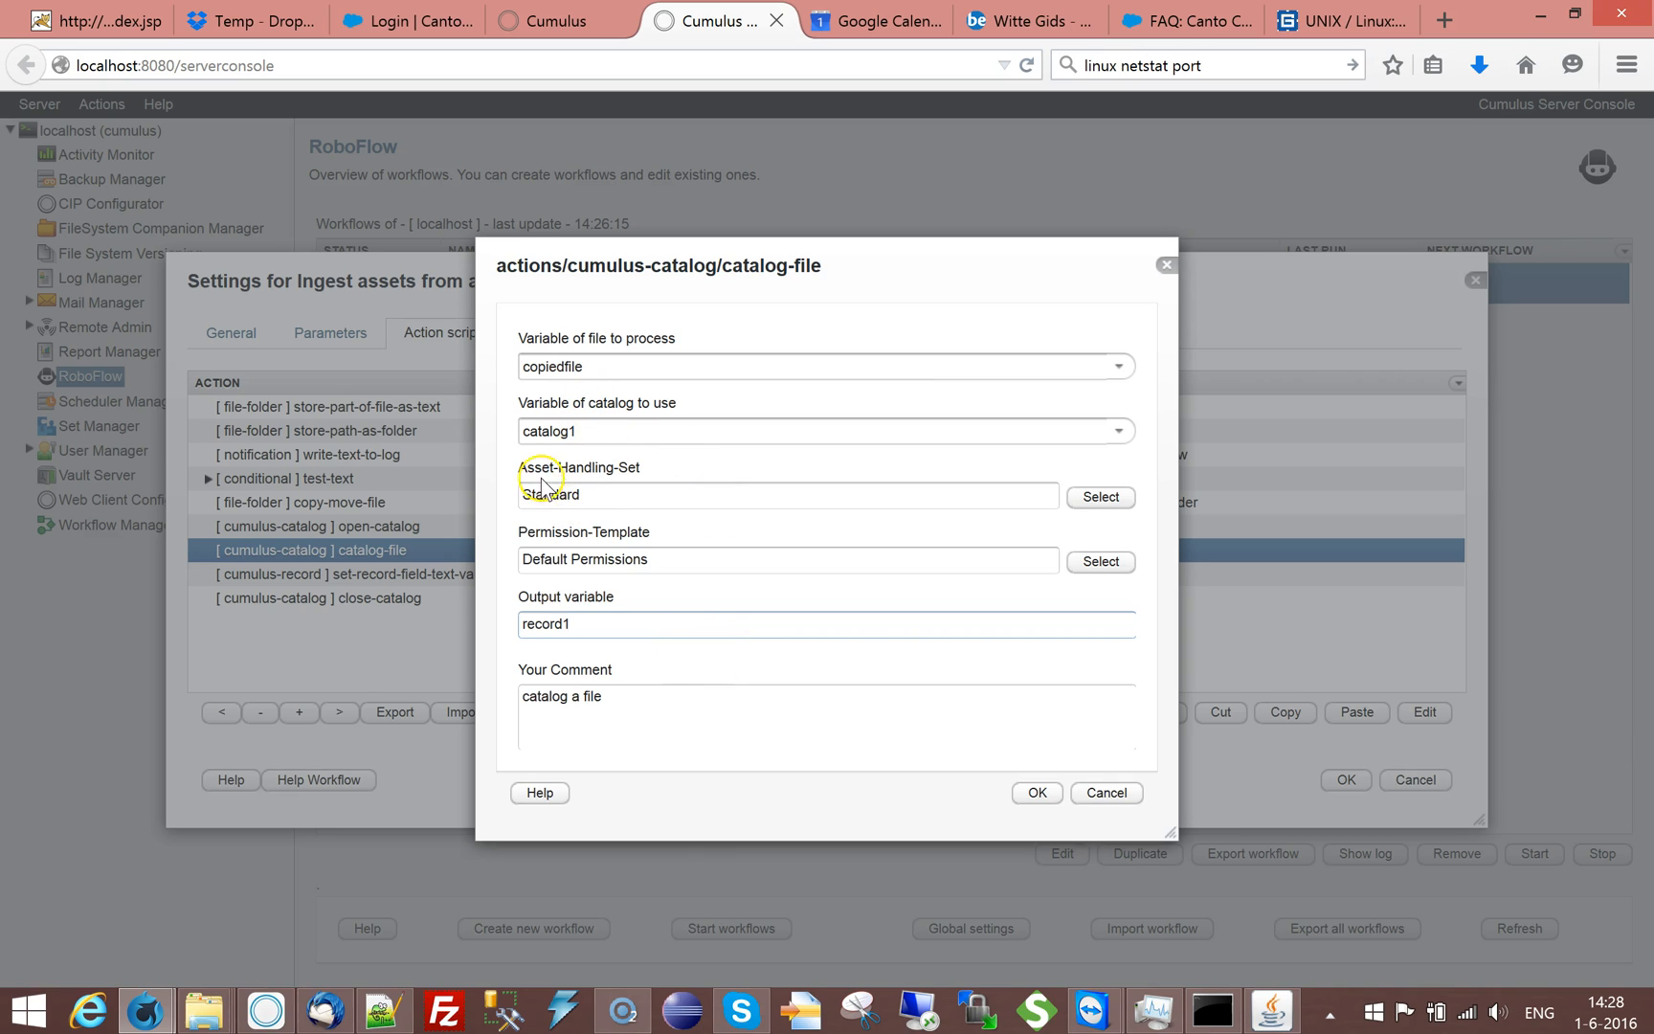
left_click_drag(584, 496, 418, 457)
key("BackSpace")
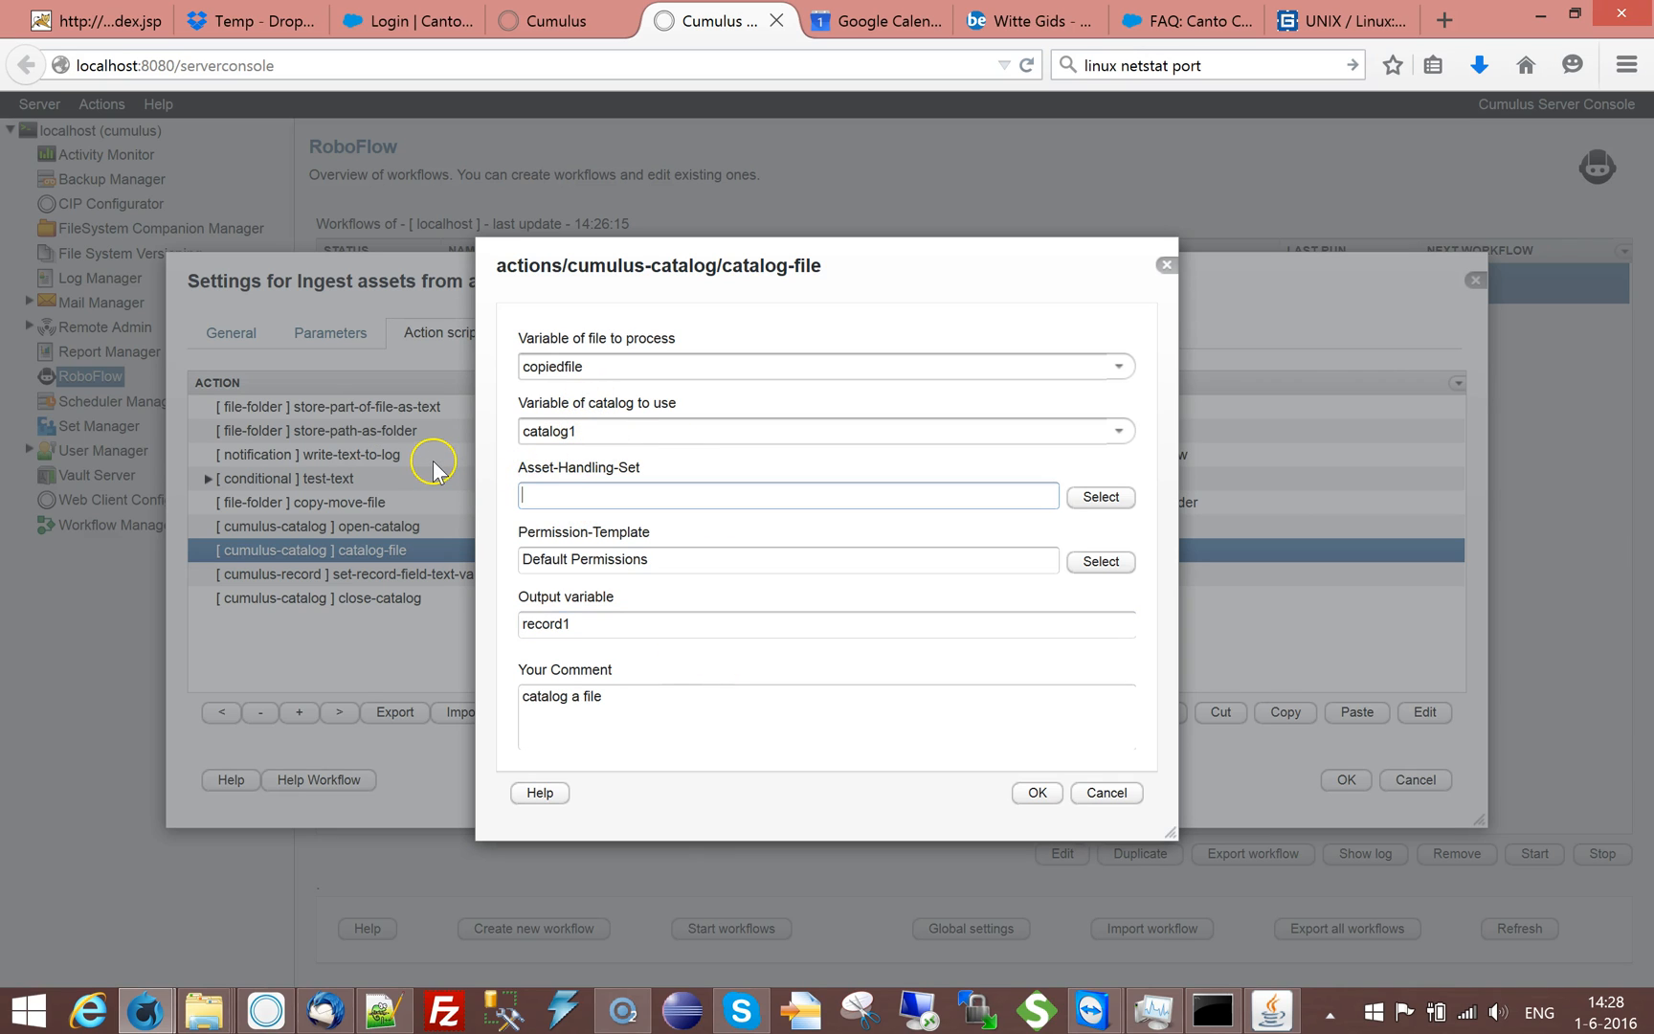
type("##")
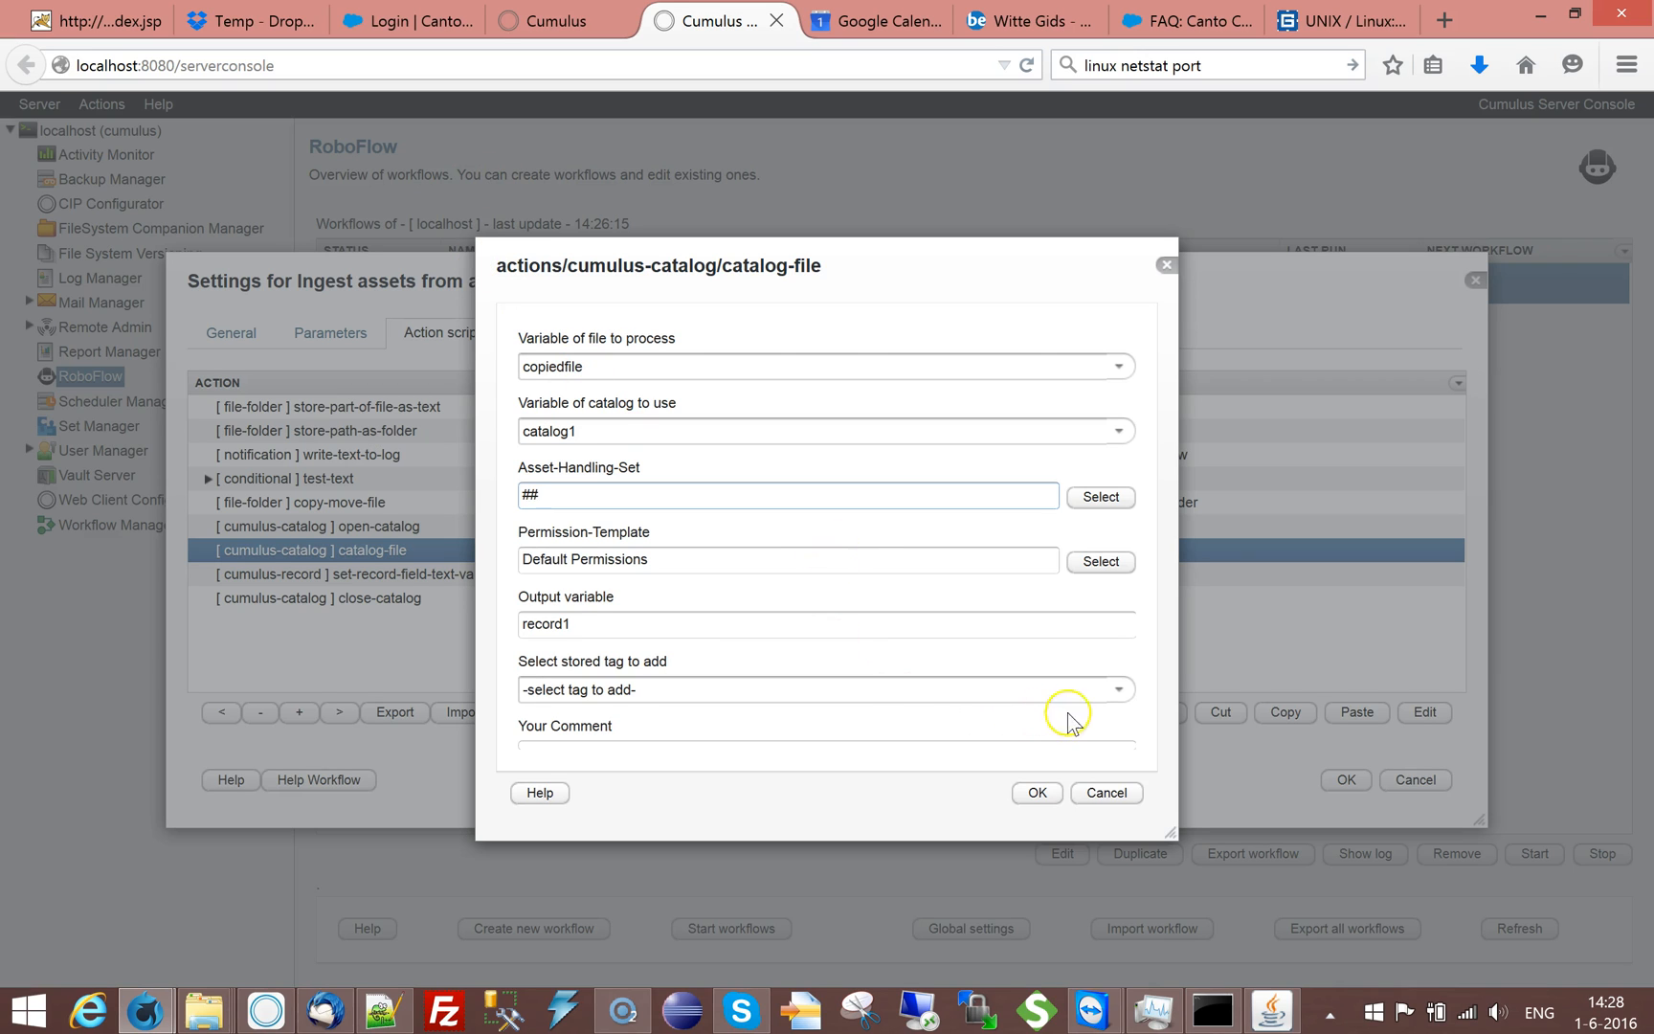
left_click(1116, 690)
left_click(689, 776)
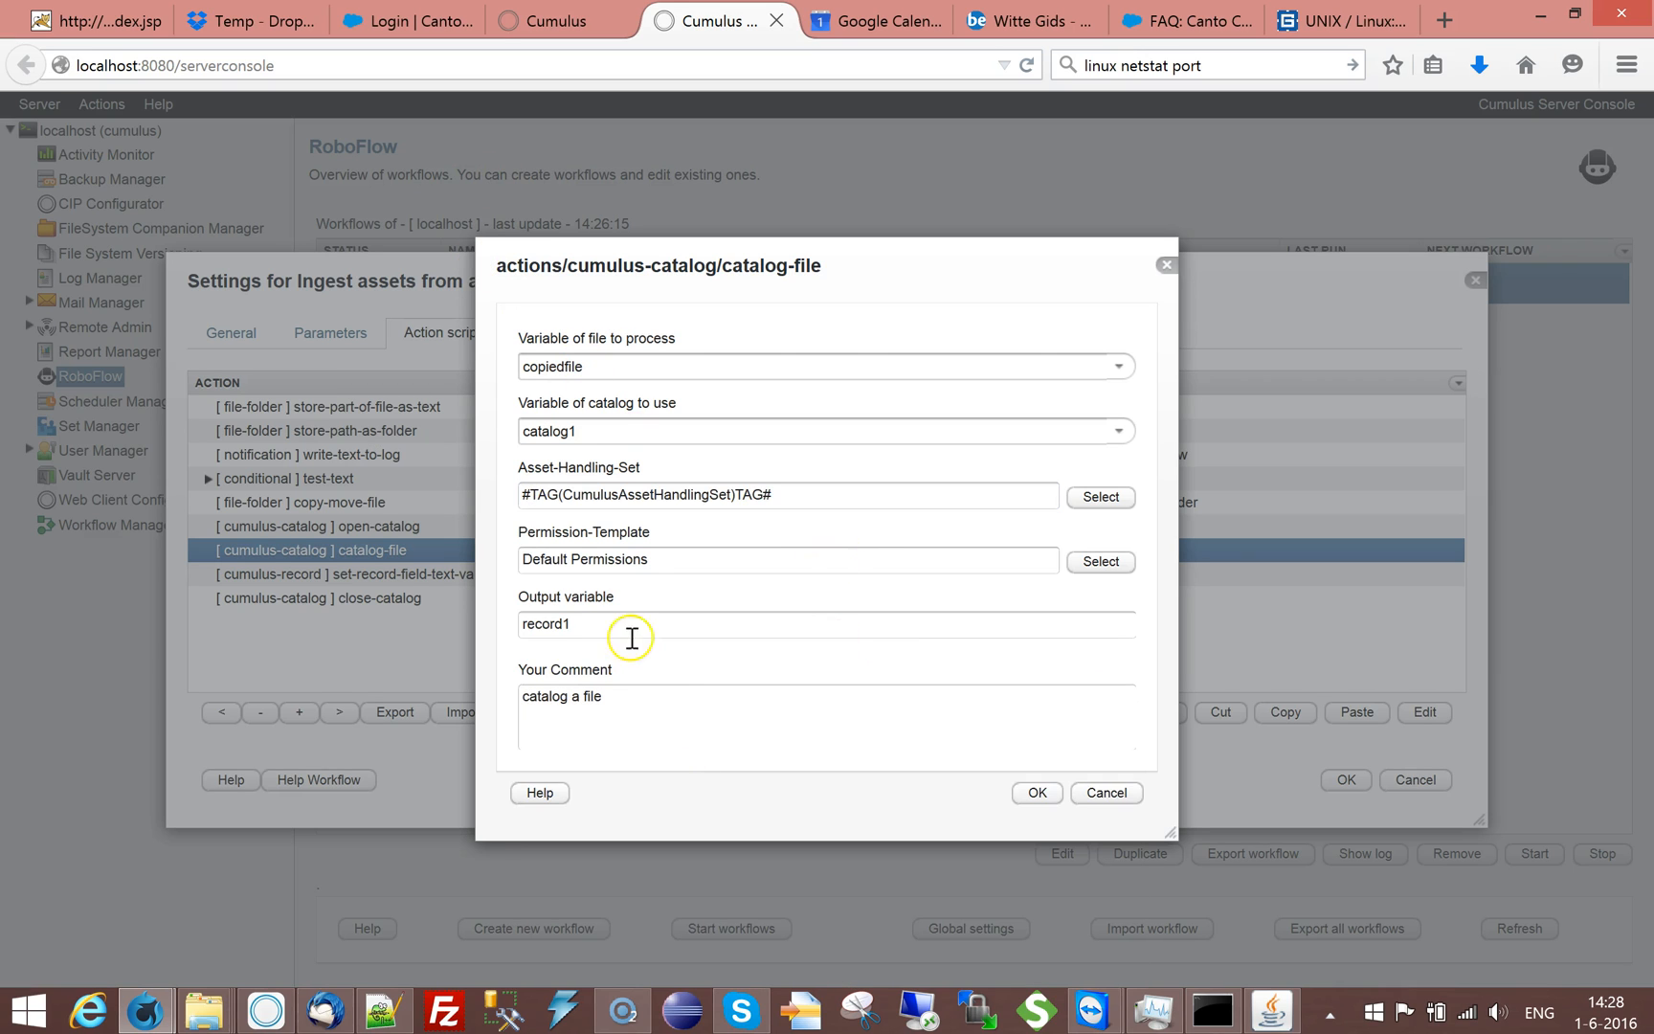
Clear the catalog-file action's Permission-Template and start a # tag reference in its place.
left_click_drag(655, 561, 435, 548)
key("BackSpace")
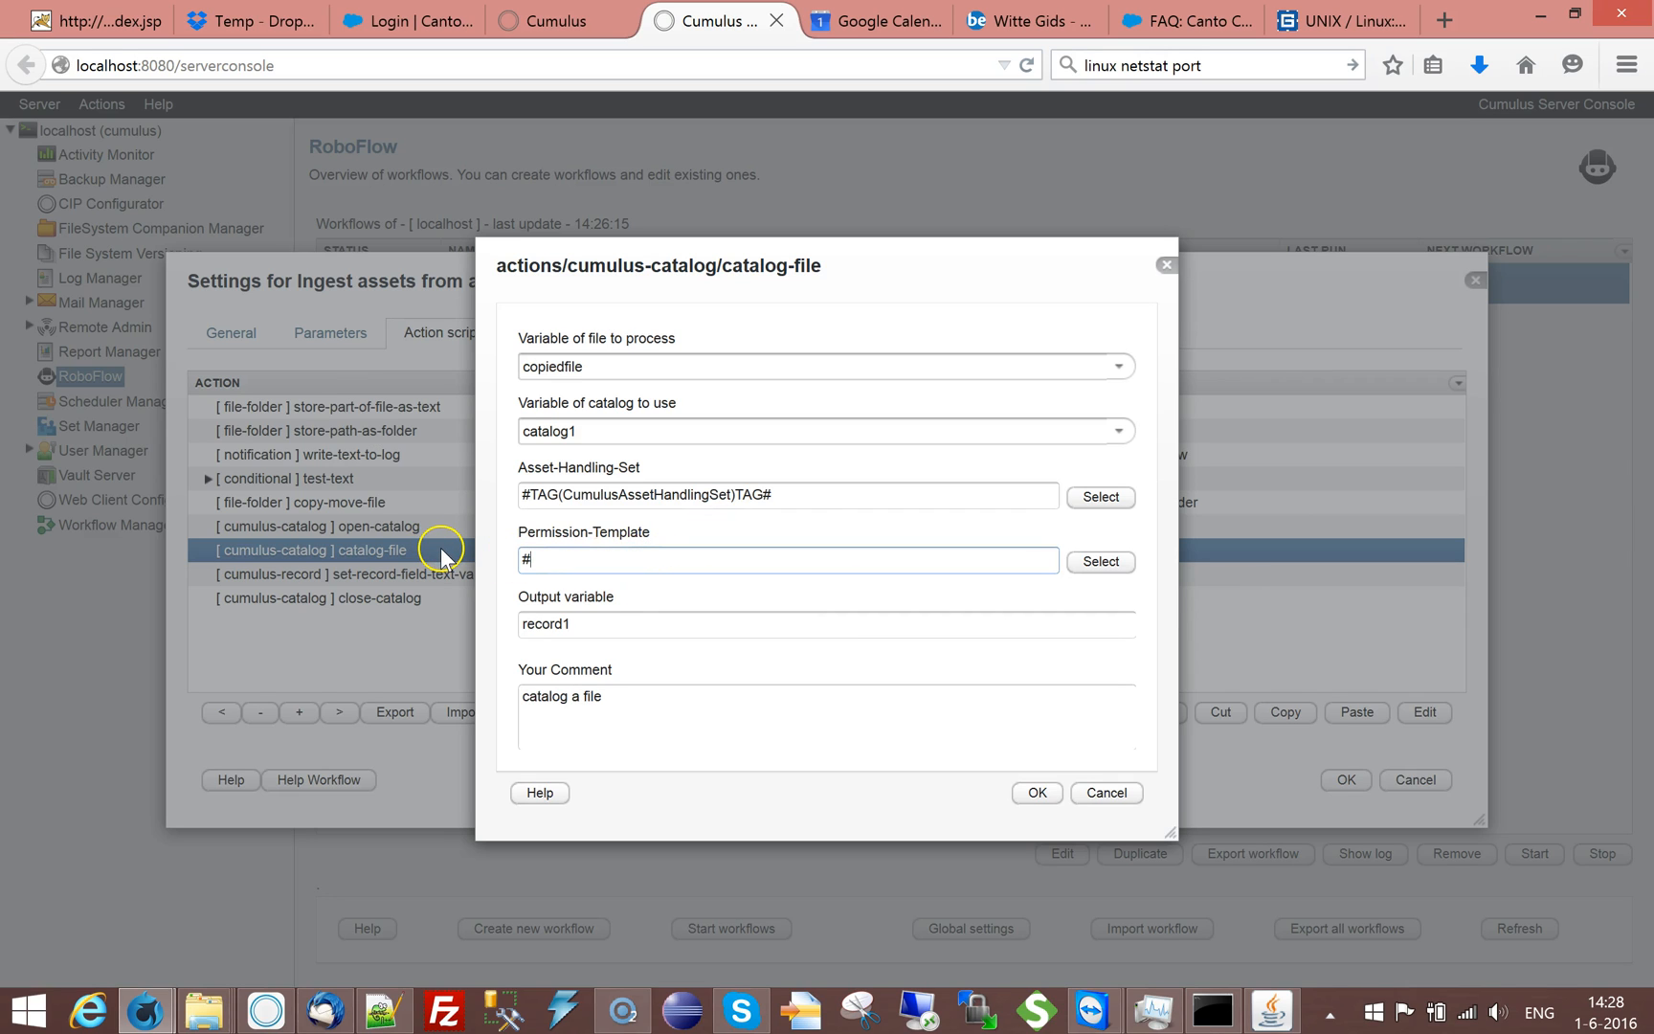